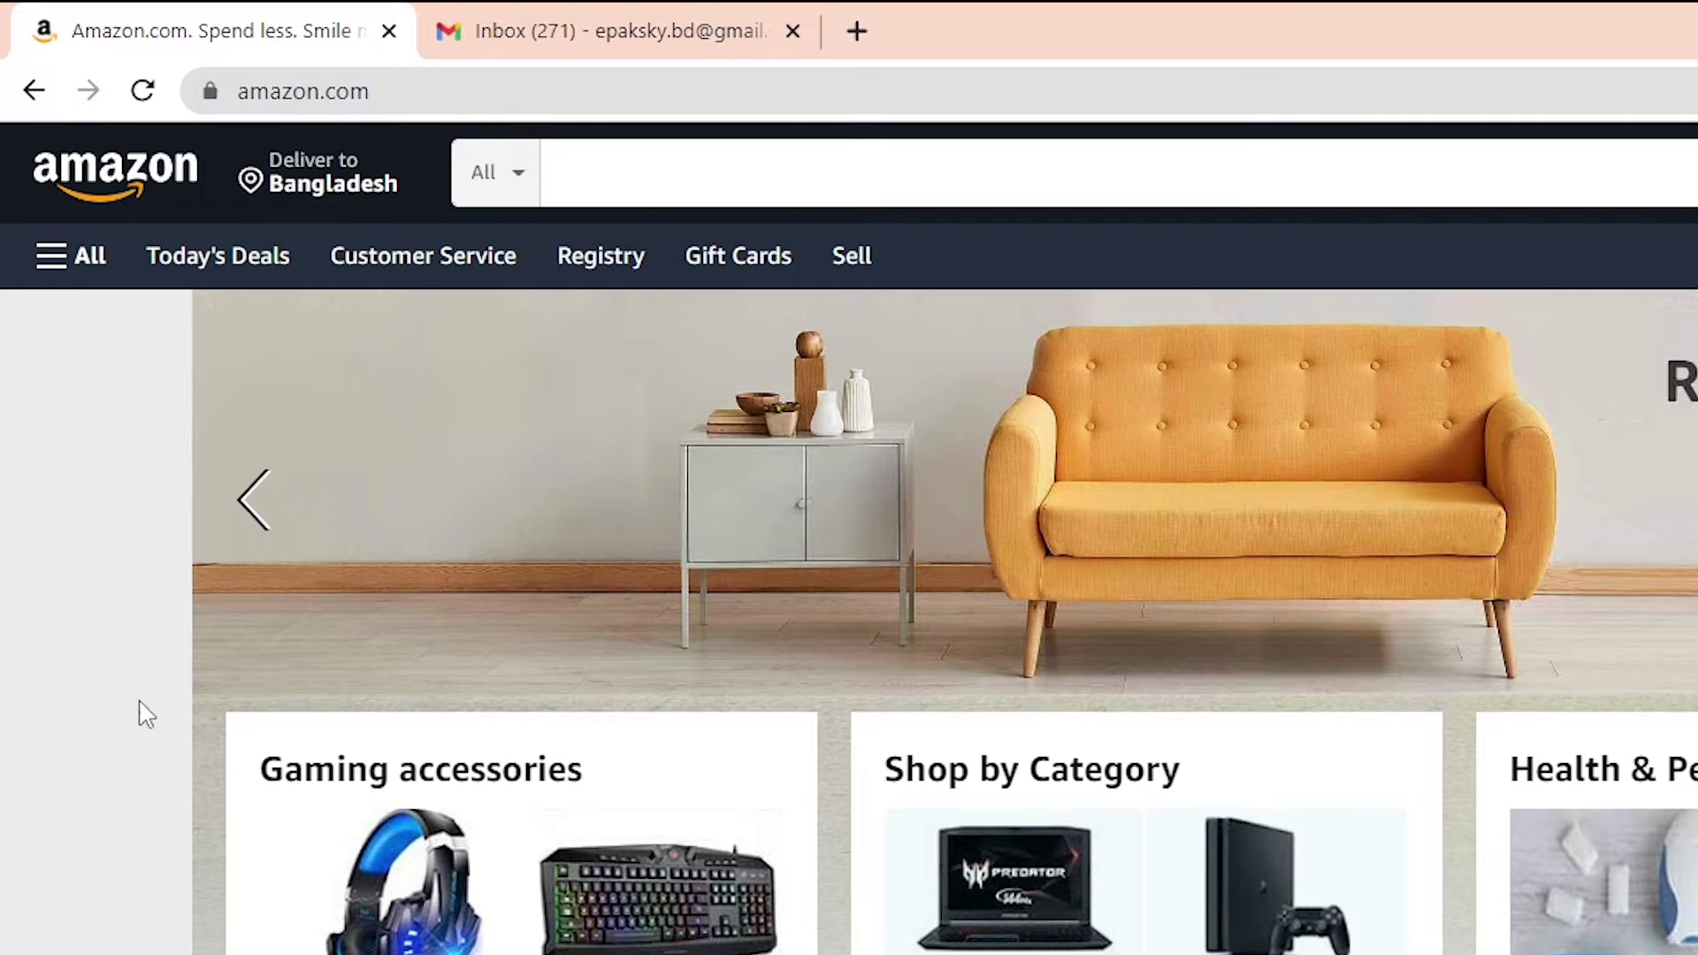
# Select the current web address and scroll through the Amazon Associates program page and its FAQ
pyautogui.click(240, 89)
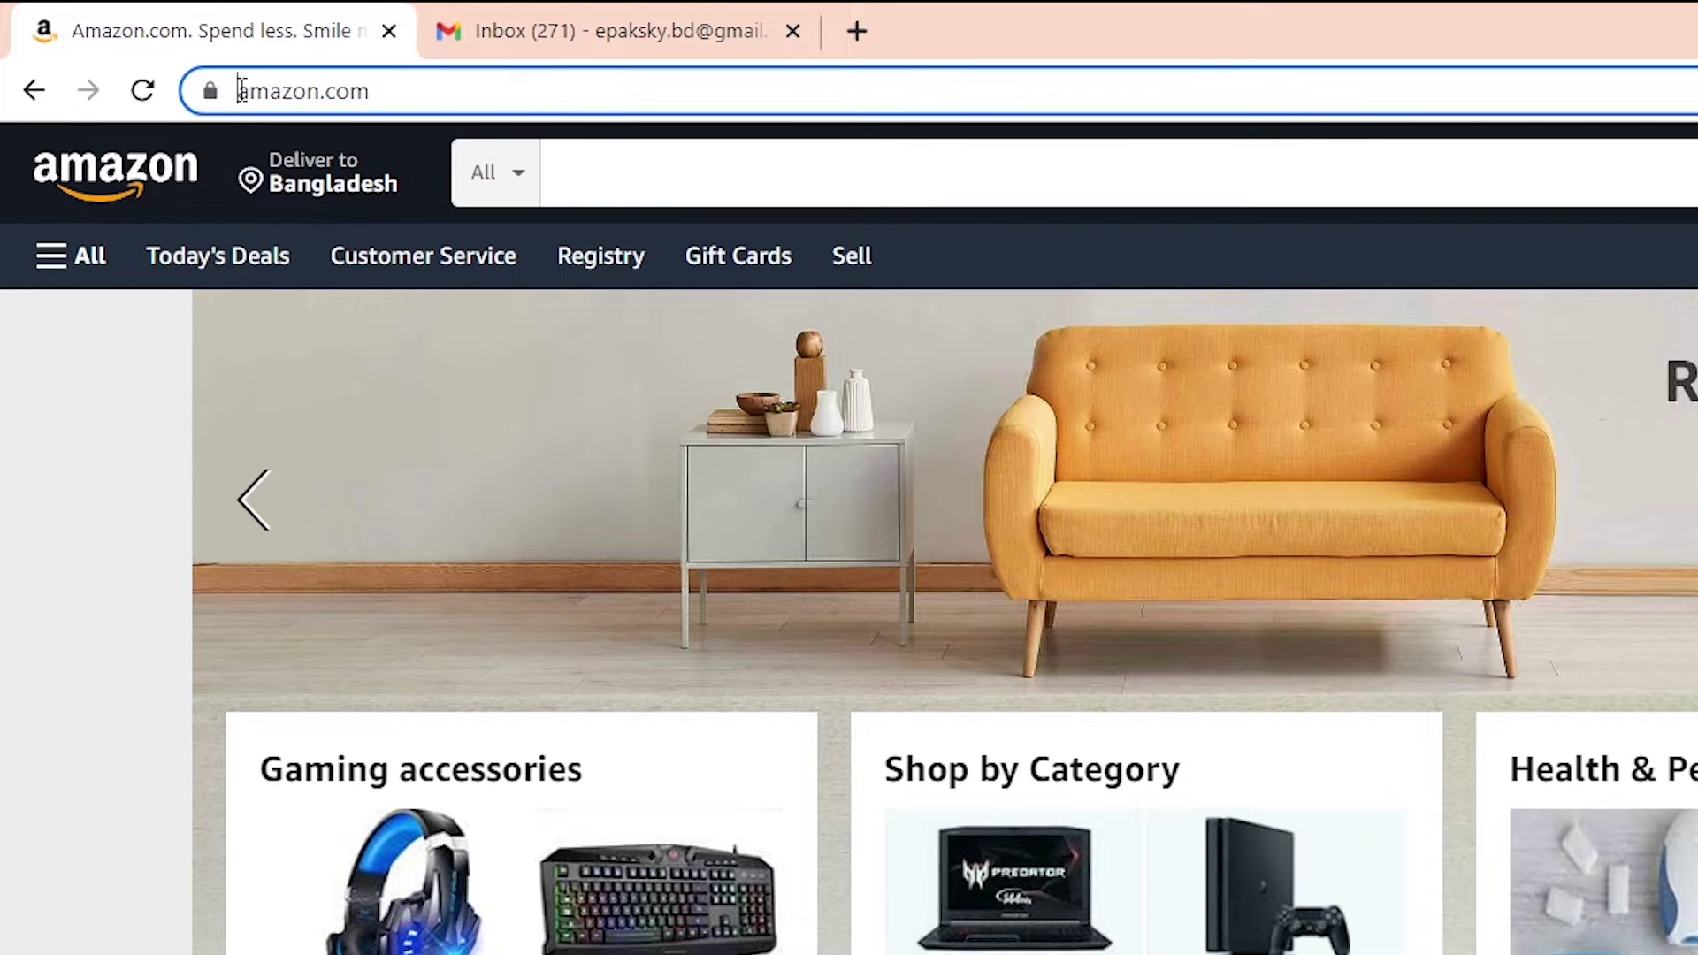
pyautogui.moveTo(241, 89); pyautogui.dragTo(386, 71)
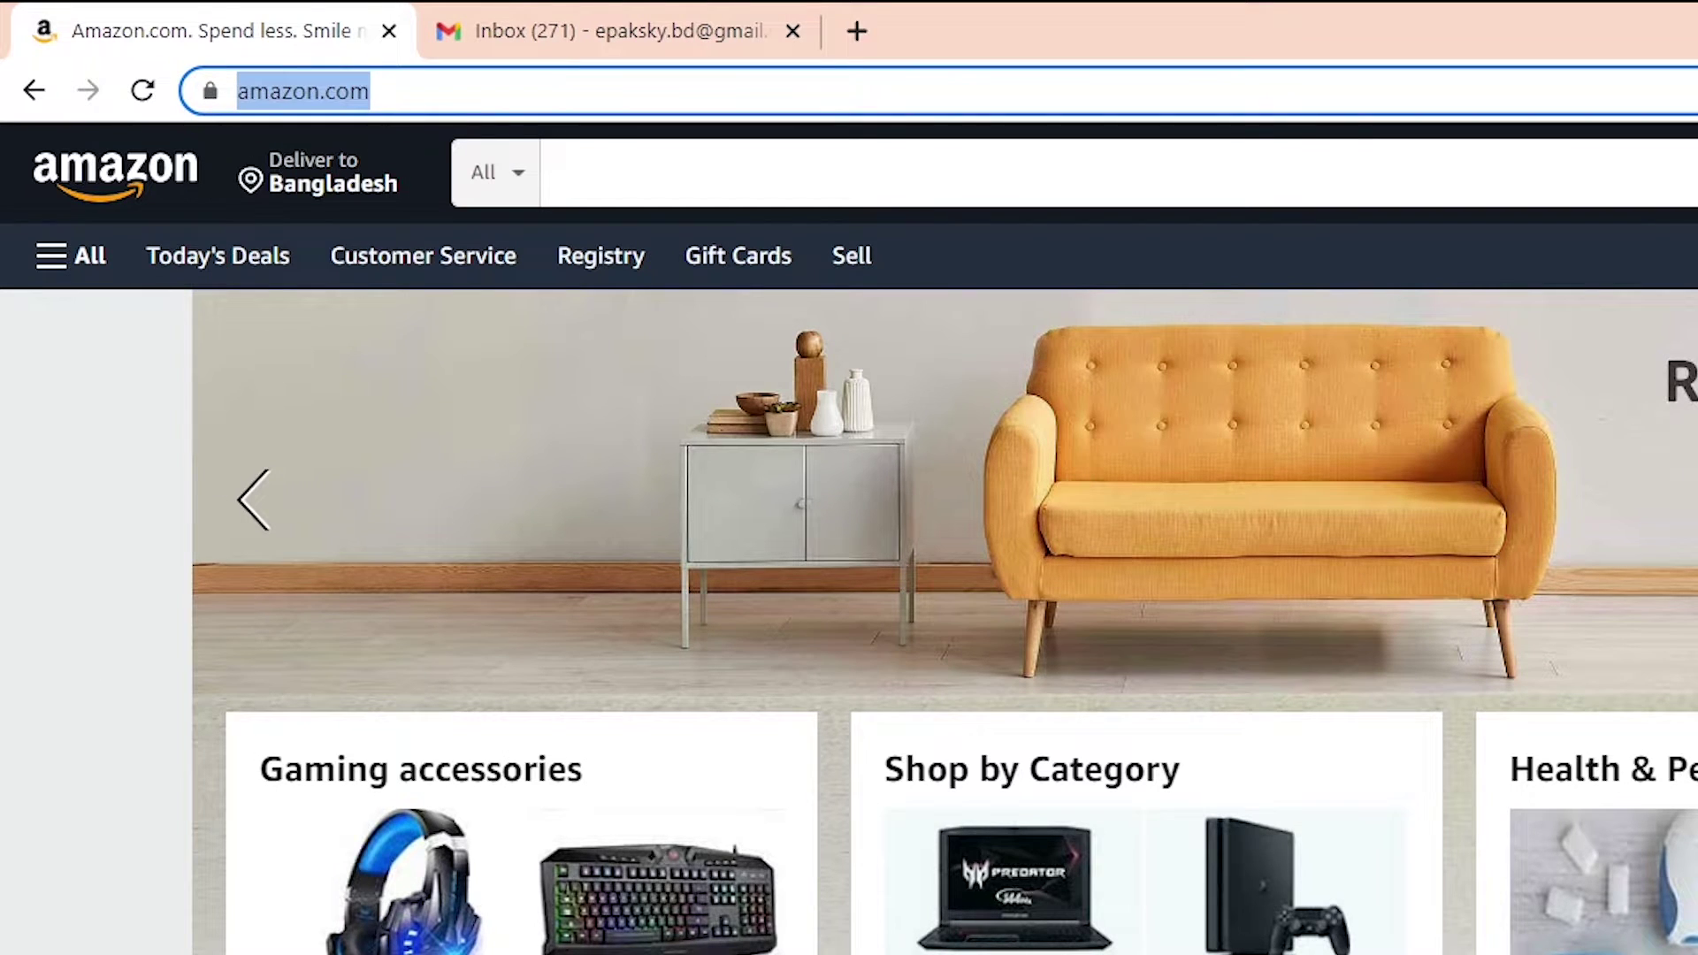
pyautogui.scroll(-20, 849, 531)
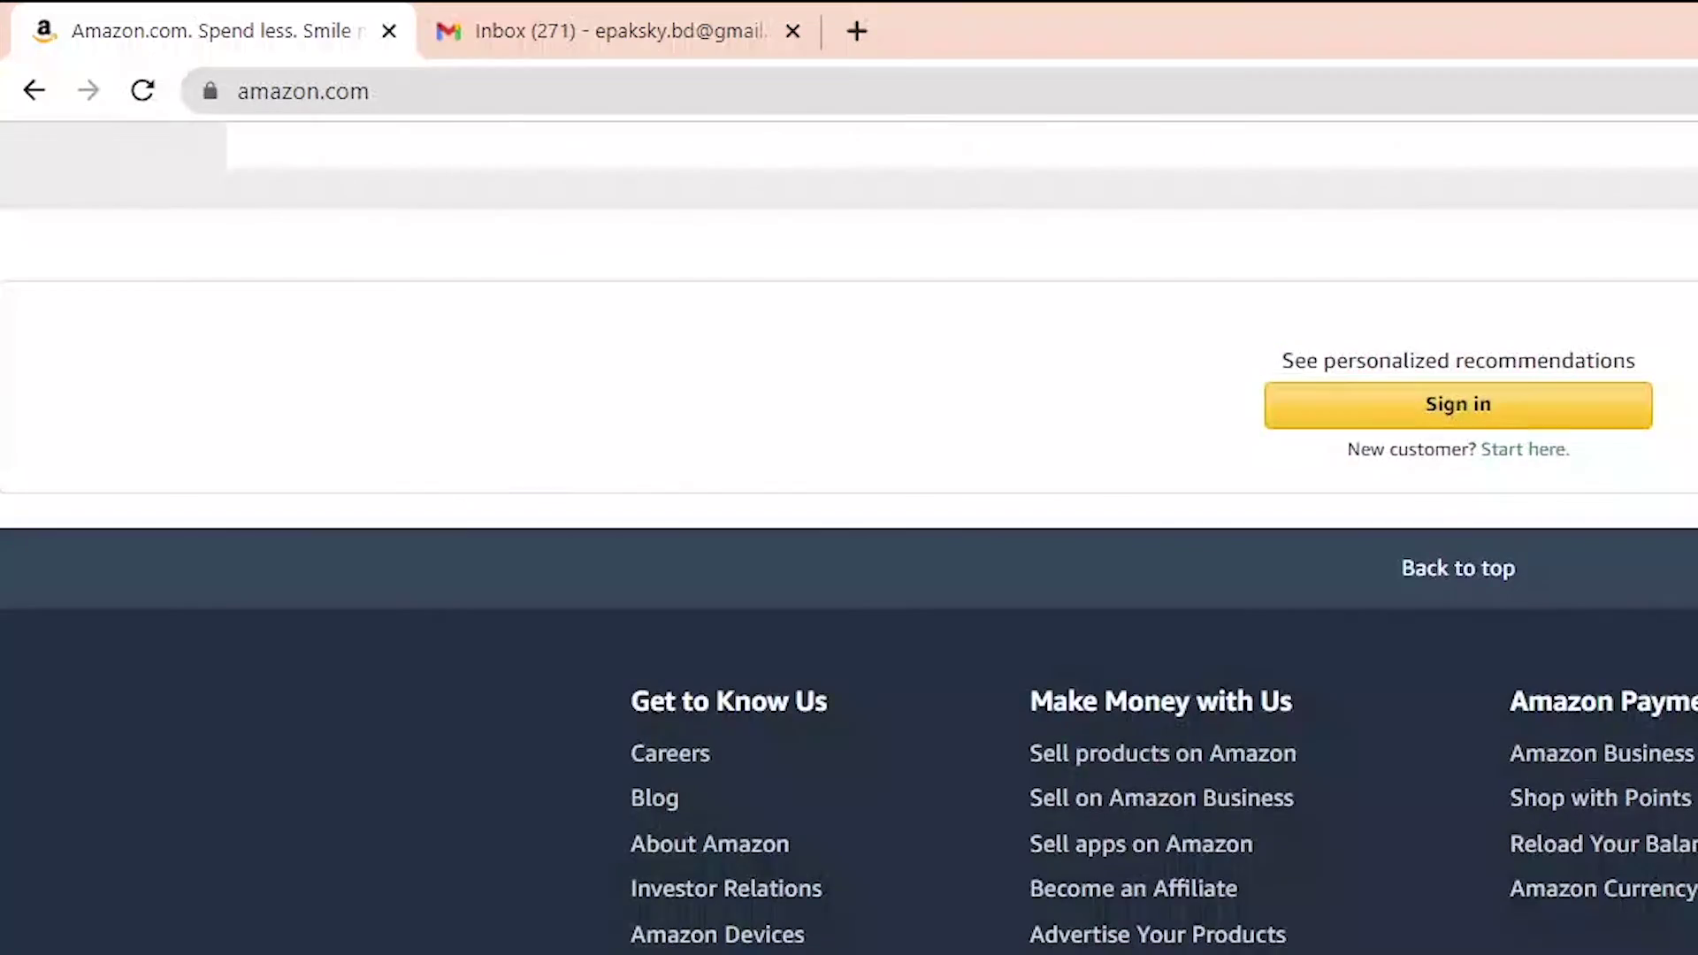
pyautogui.scroll(-4, 849, 531)
pyautogui.scroll(2, 1573, 716)
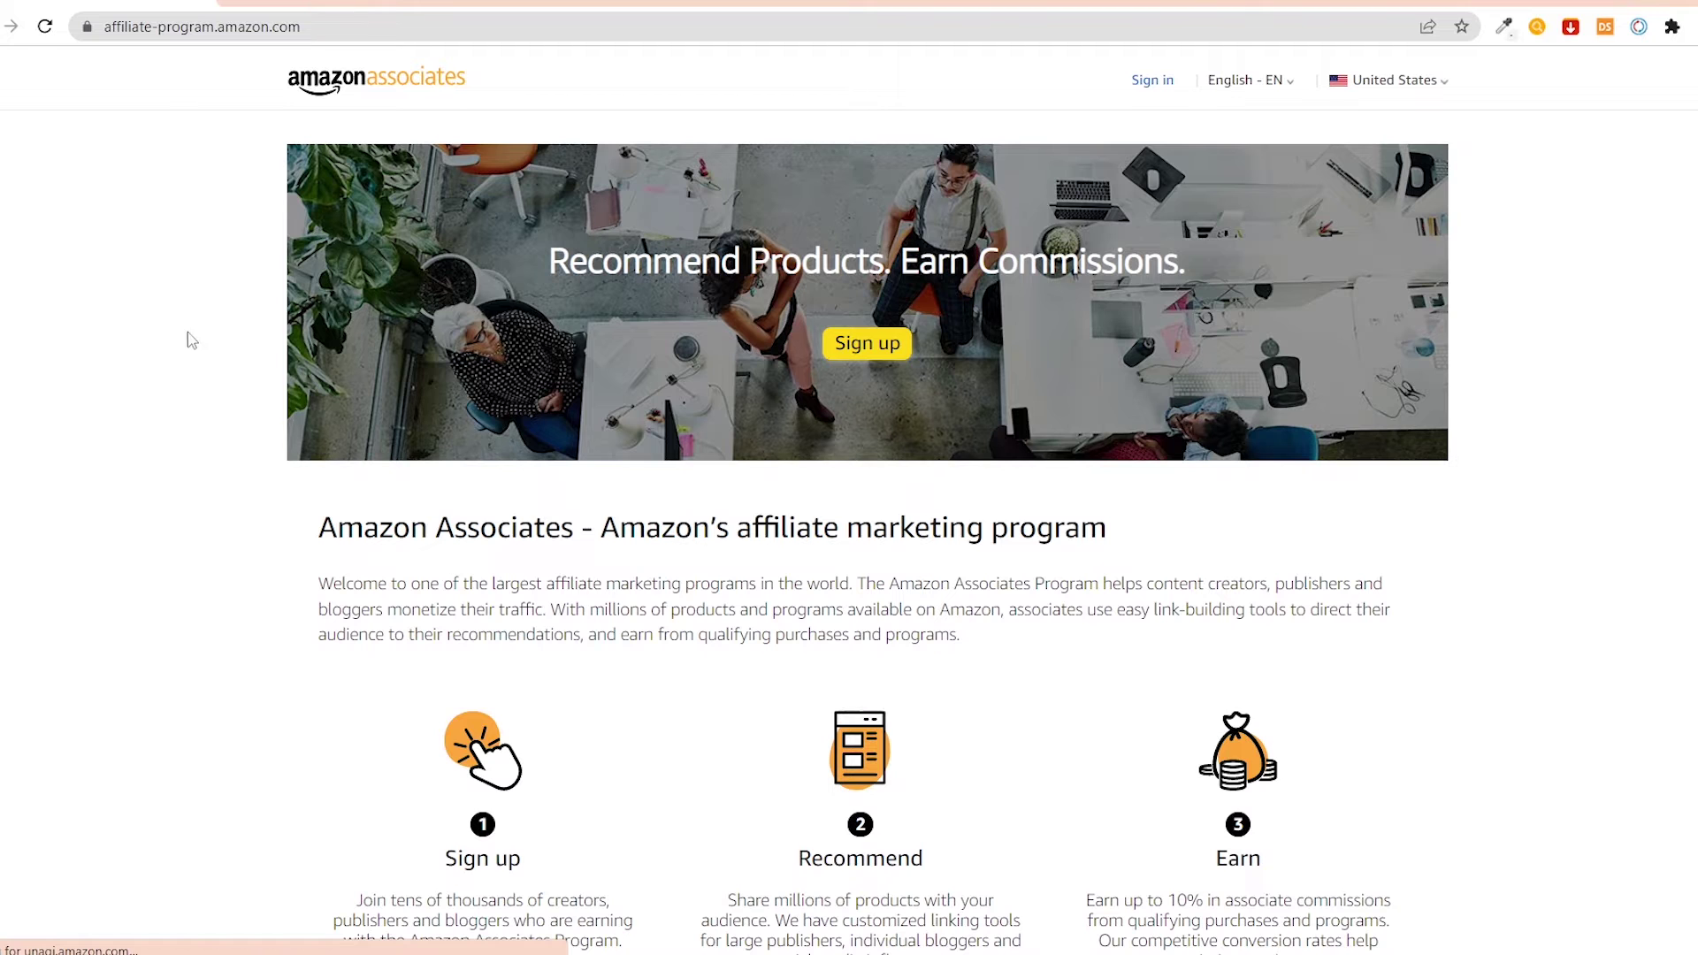
pyautogui.scroll(-20, 794, 253)
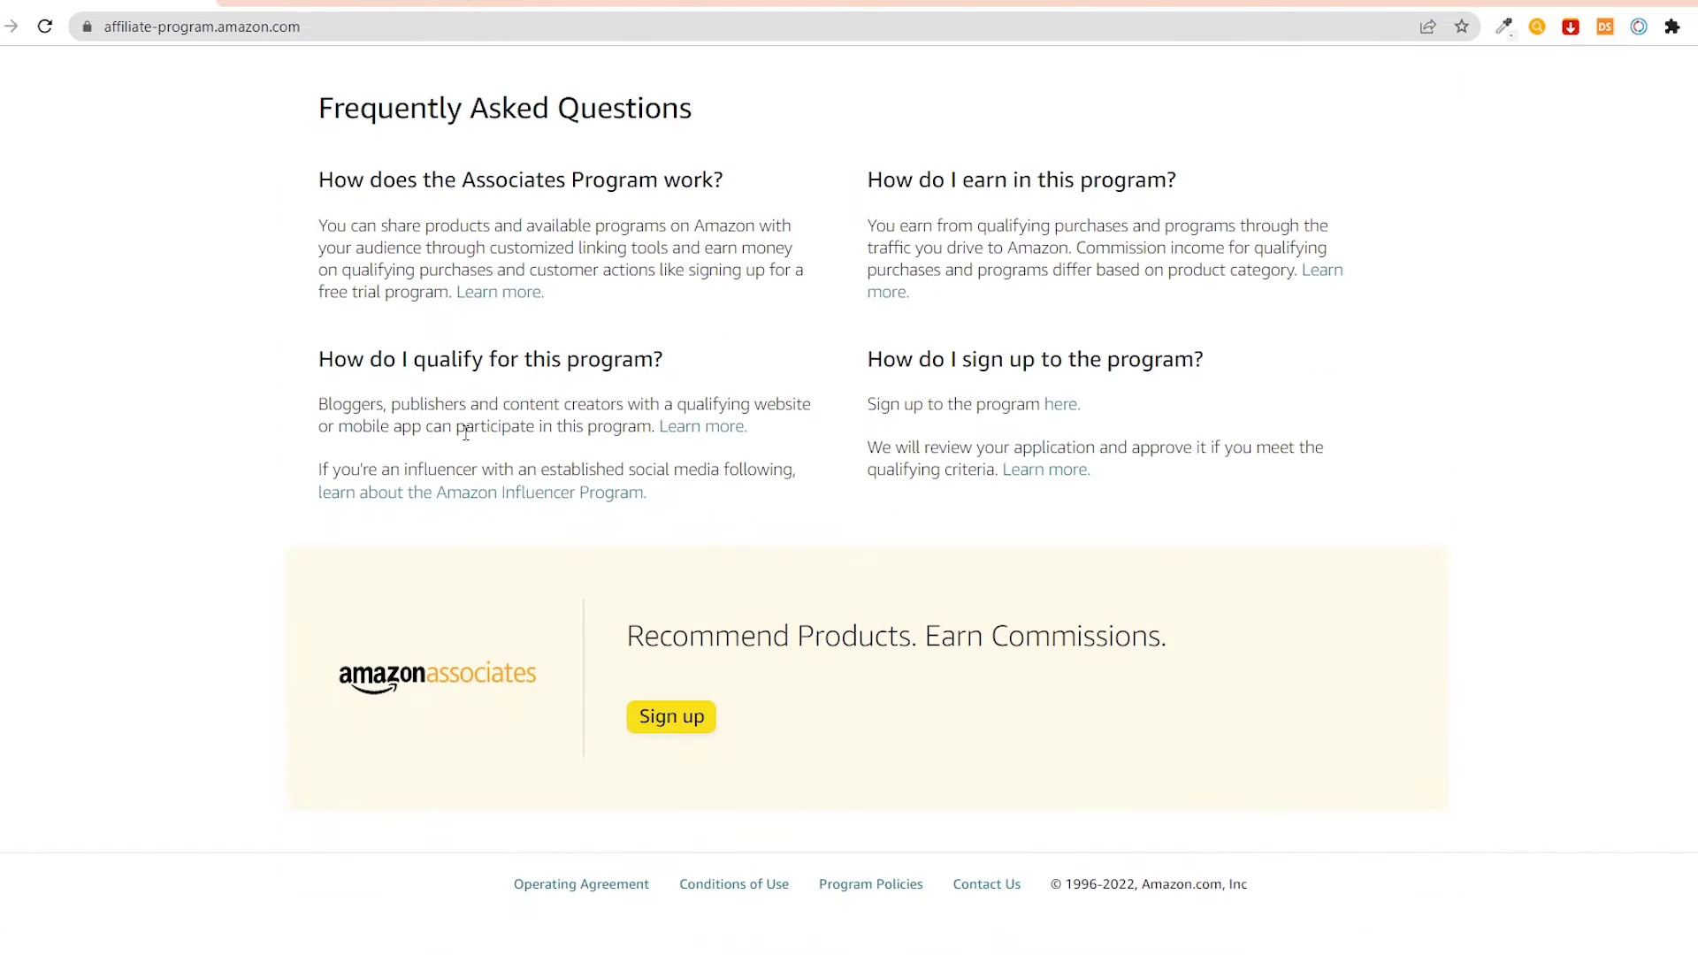
# Start Associates sign-up by creating a new Amazon account and entering the user's full name
pyautogui.click(677, 723)
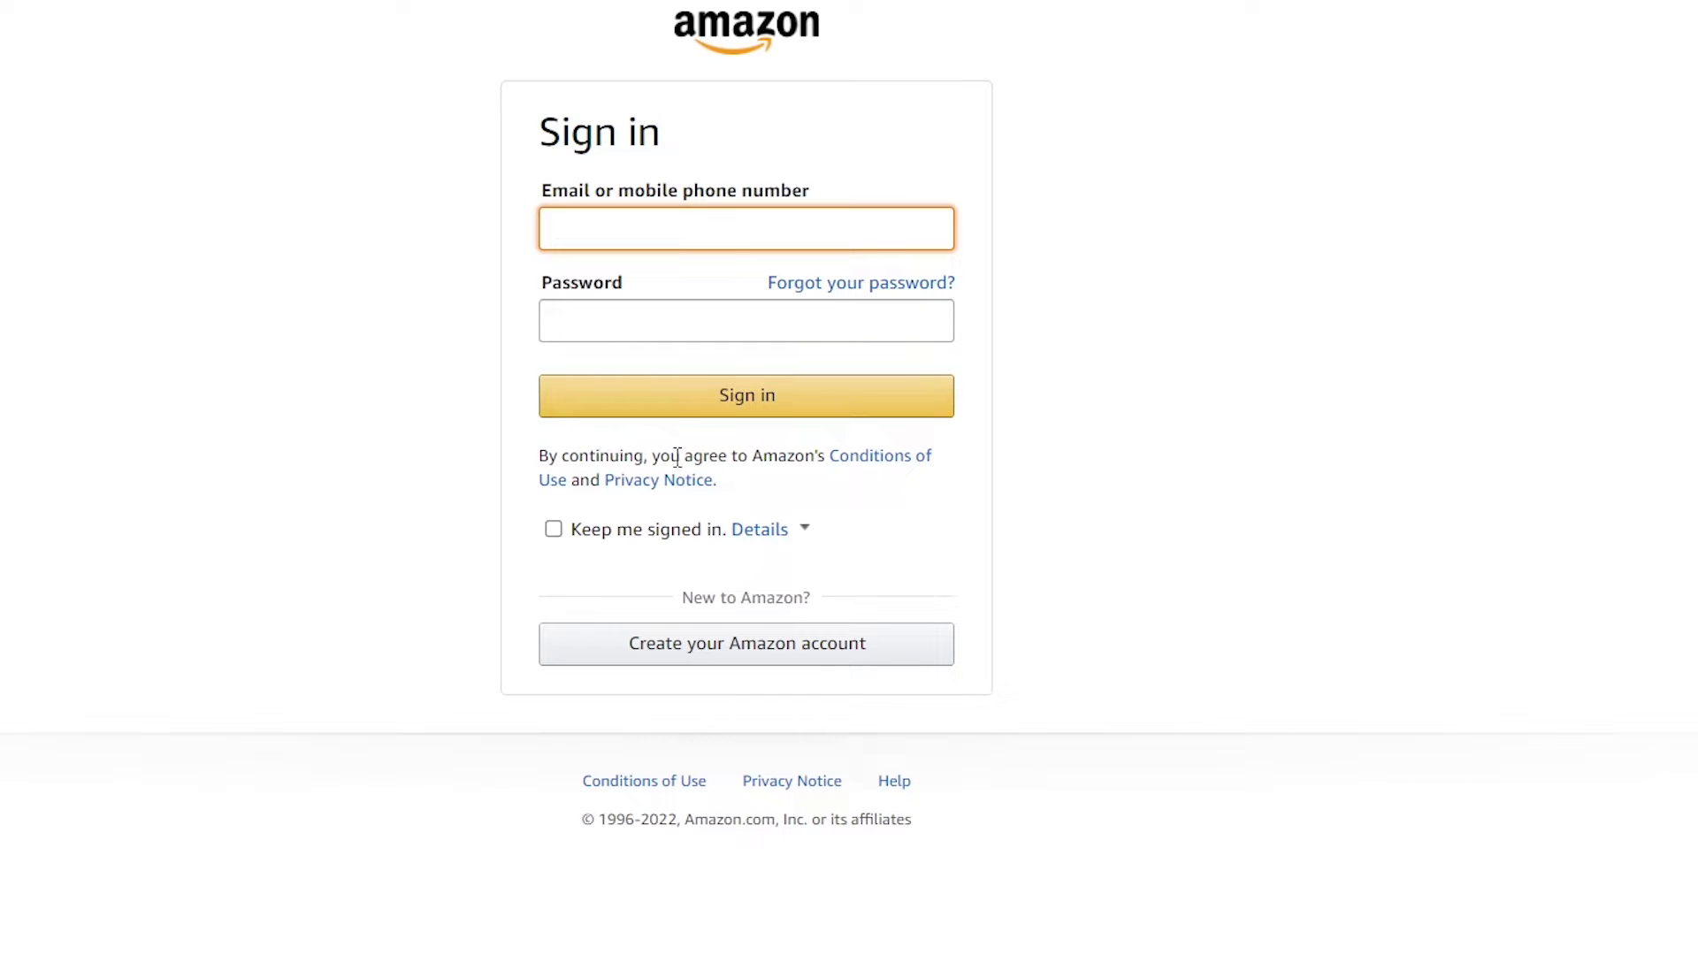
pyautogui.click(673, 654)
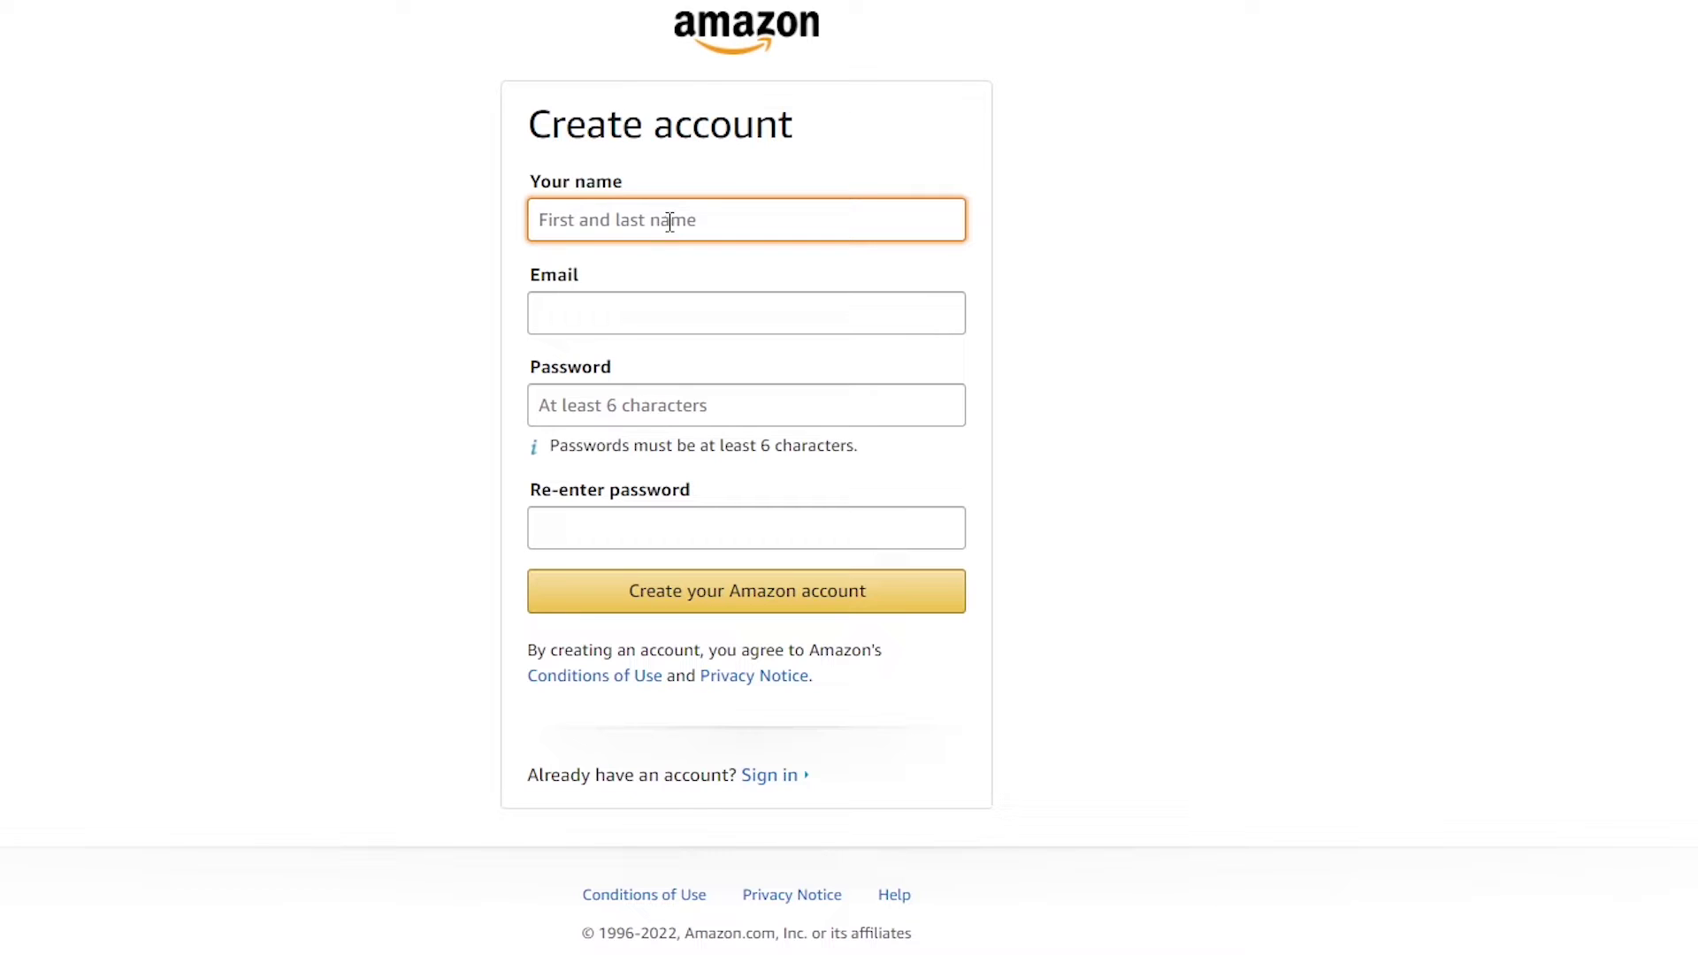
pyautogui.click(691, 333)
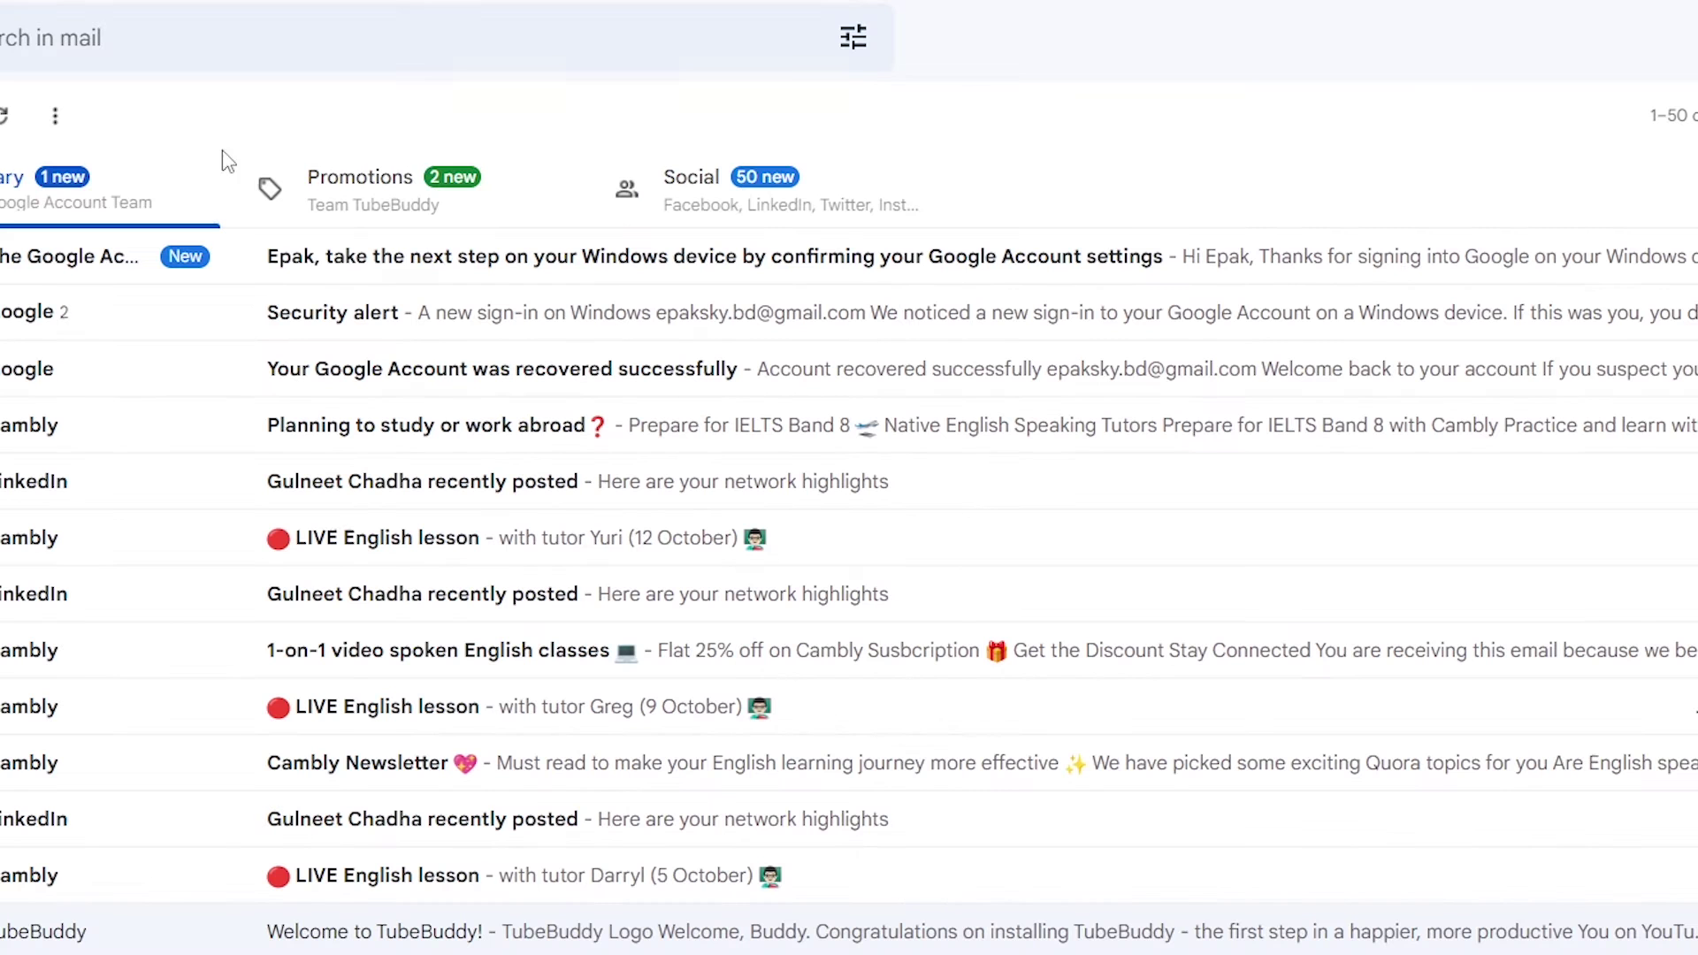
# Copy the Gmail address into the e-mail field, enter the password twice, and submit the form
pyautogui.click(1689, 40)
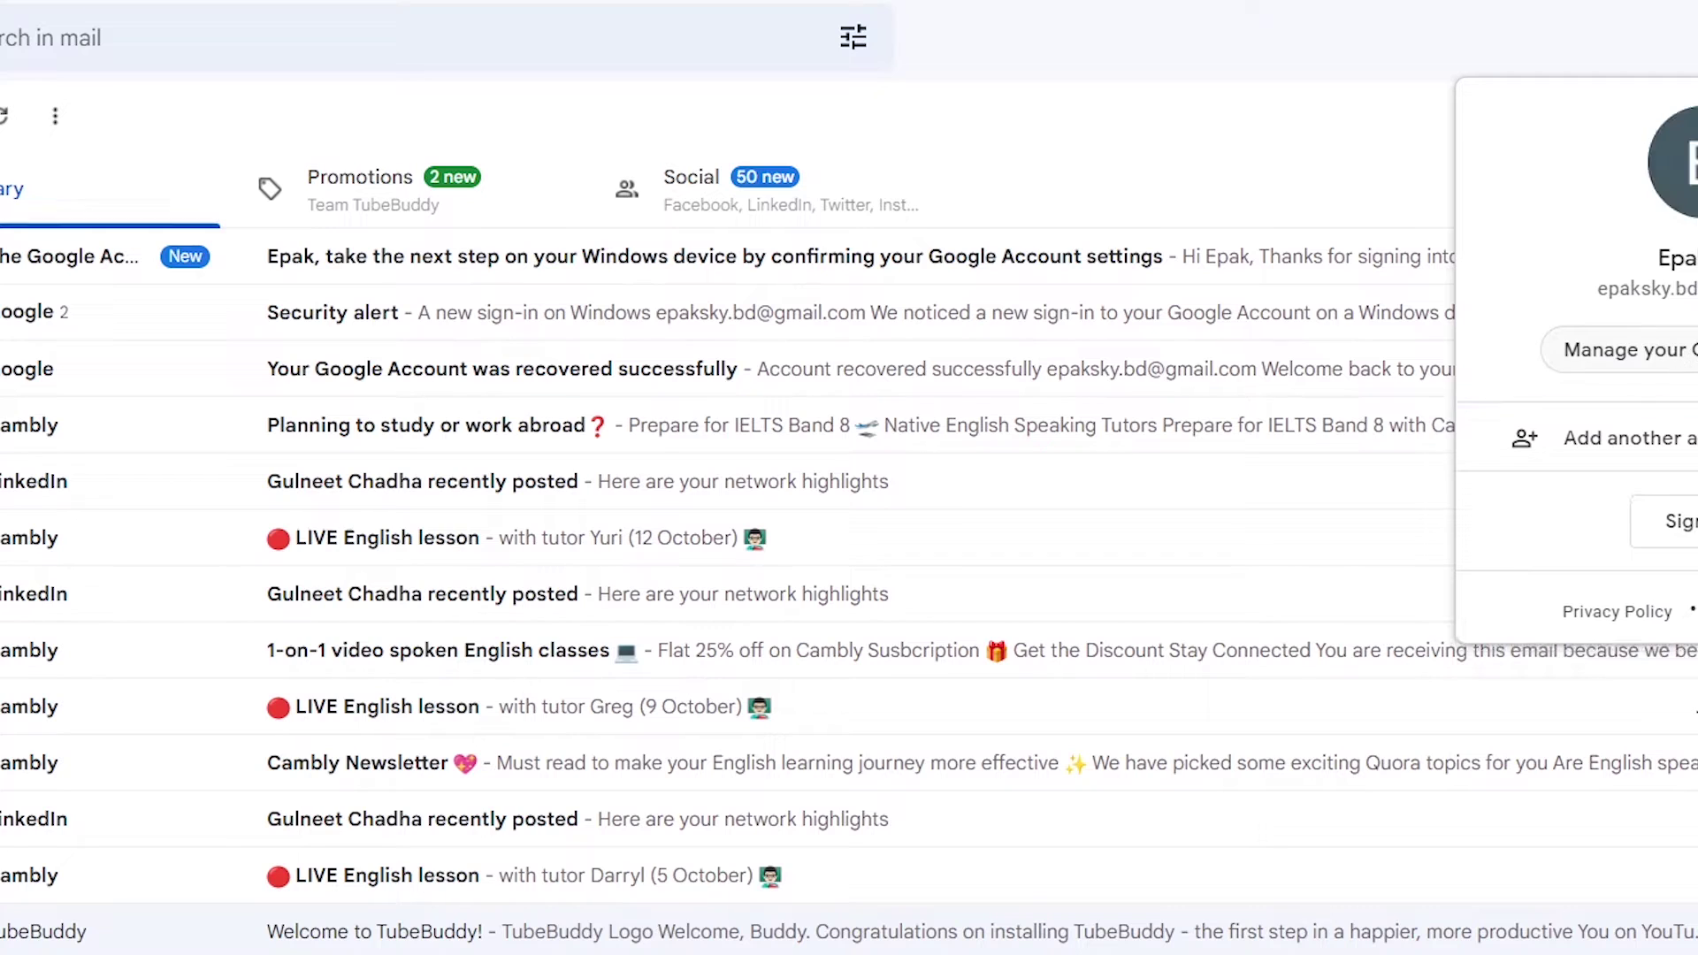
pyautogui.moveTo(1693, 290); pyautogui.dragTo(1605, 296)
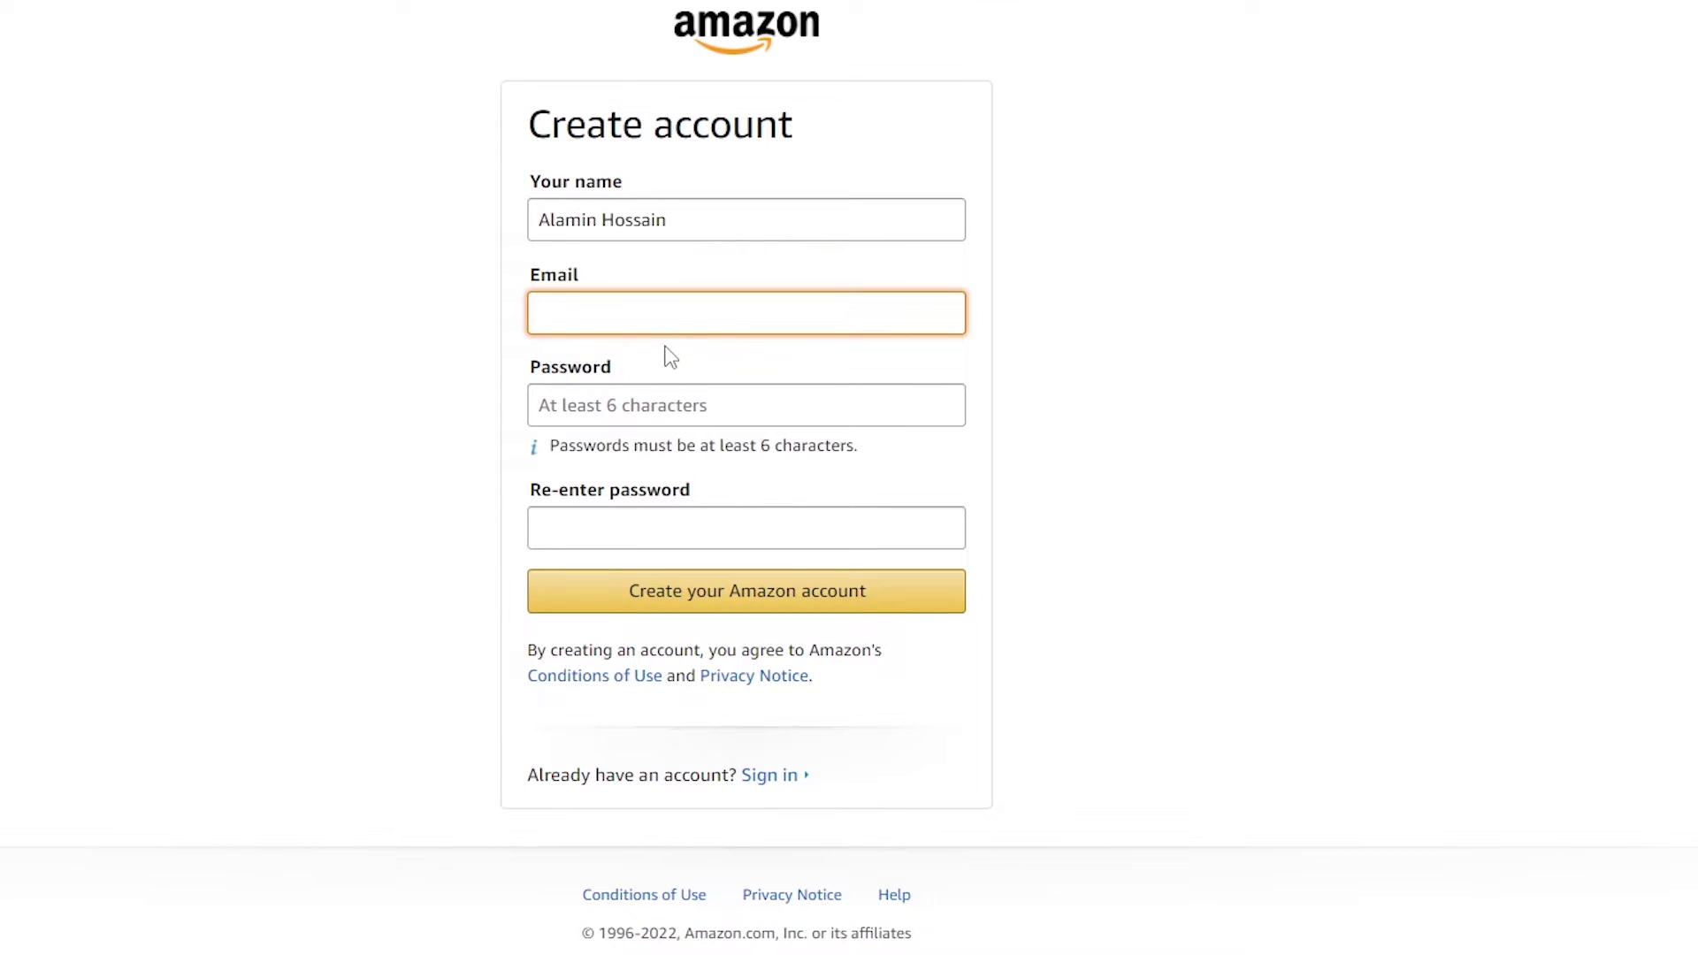
pyautogui.hotkey('ctrl', 'v')
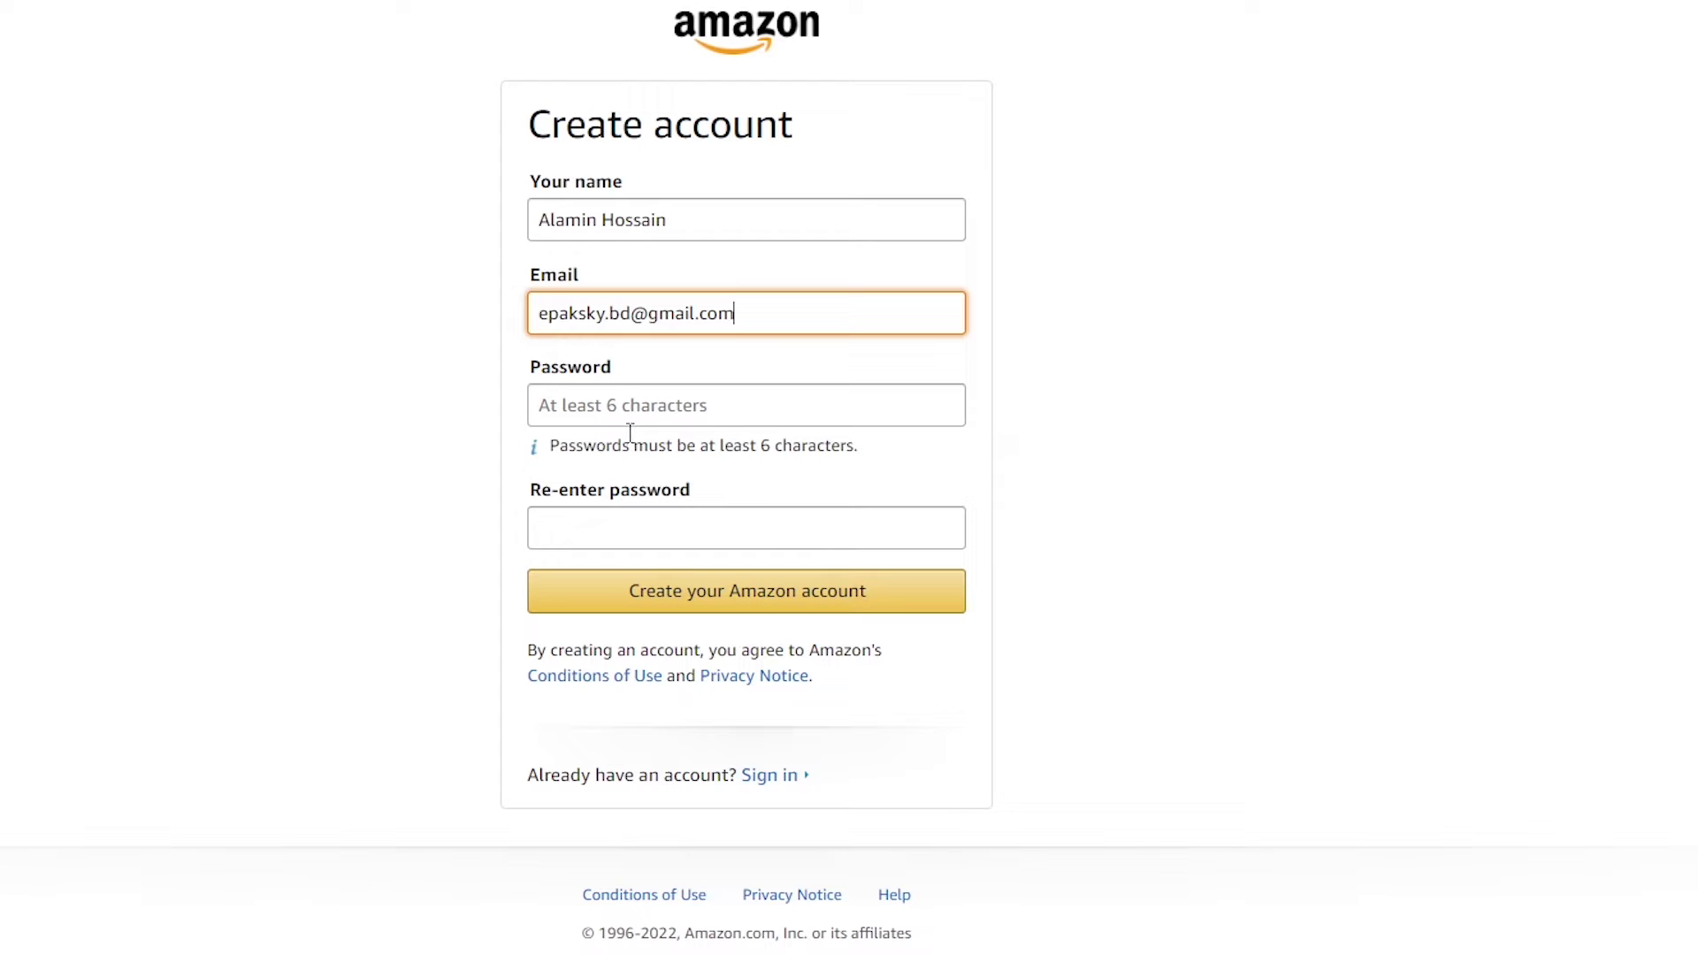
pyautogui.click(630, 409)
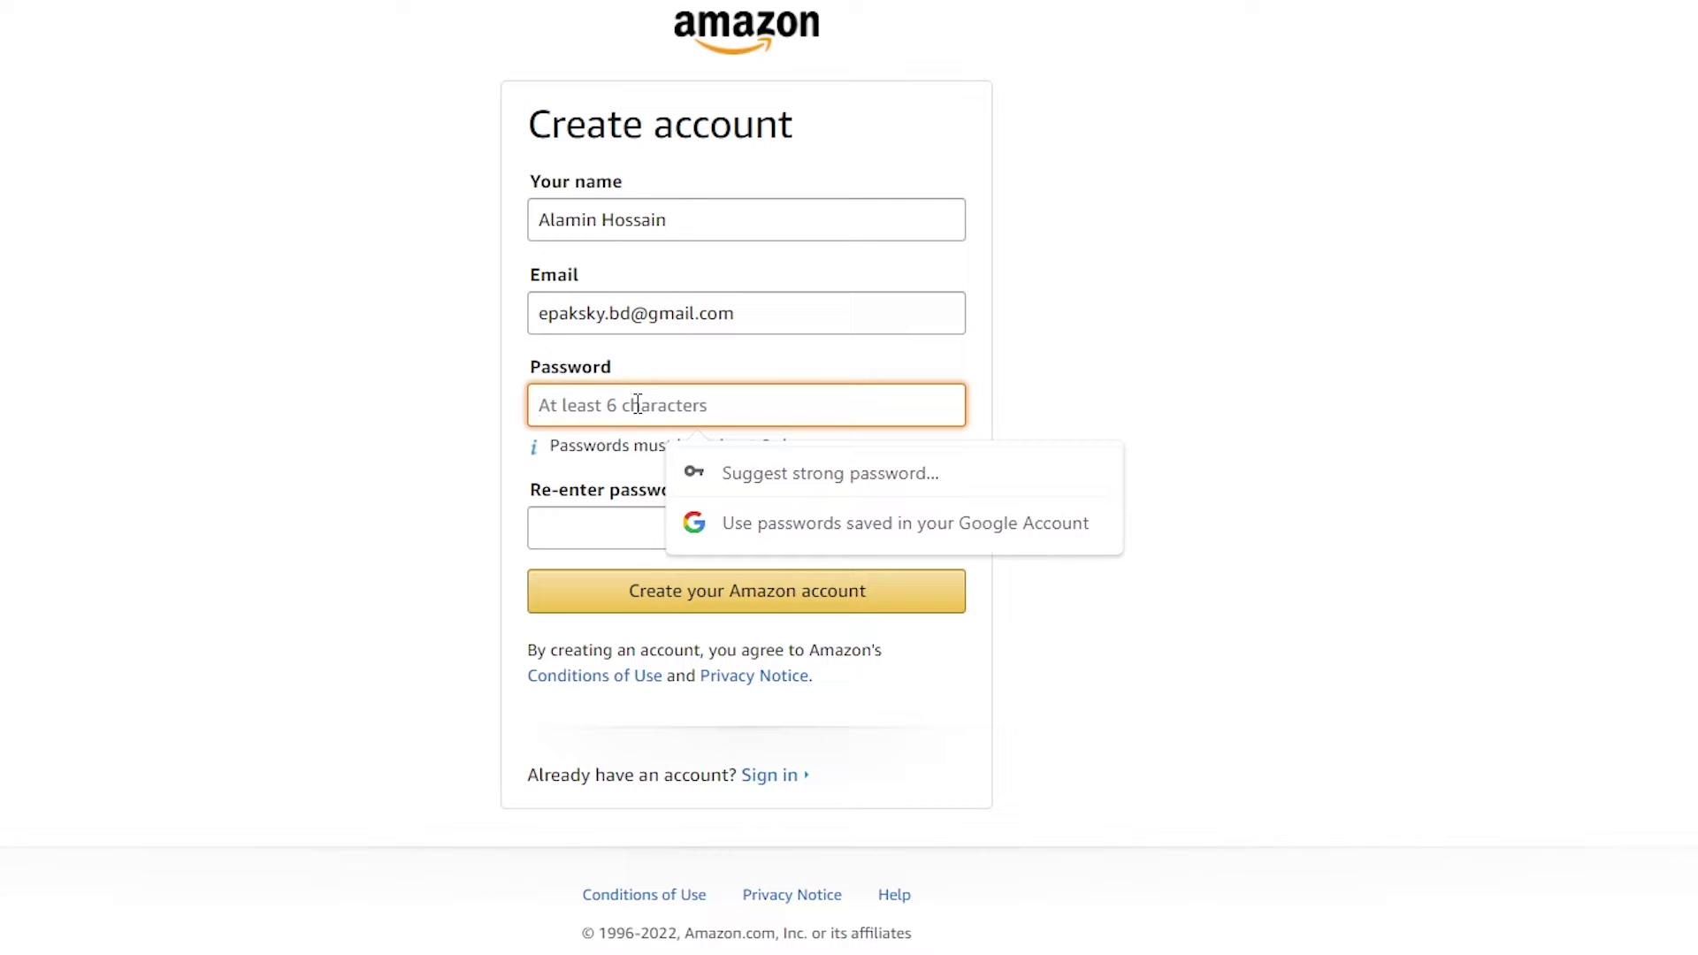
pyautogui.write('••••••••')
pyautogui.click(417, 496)
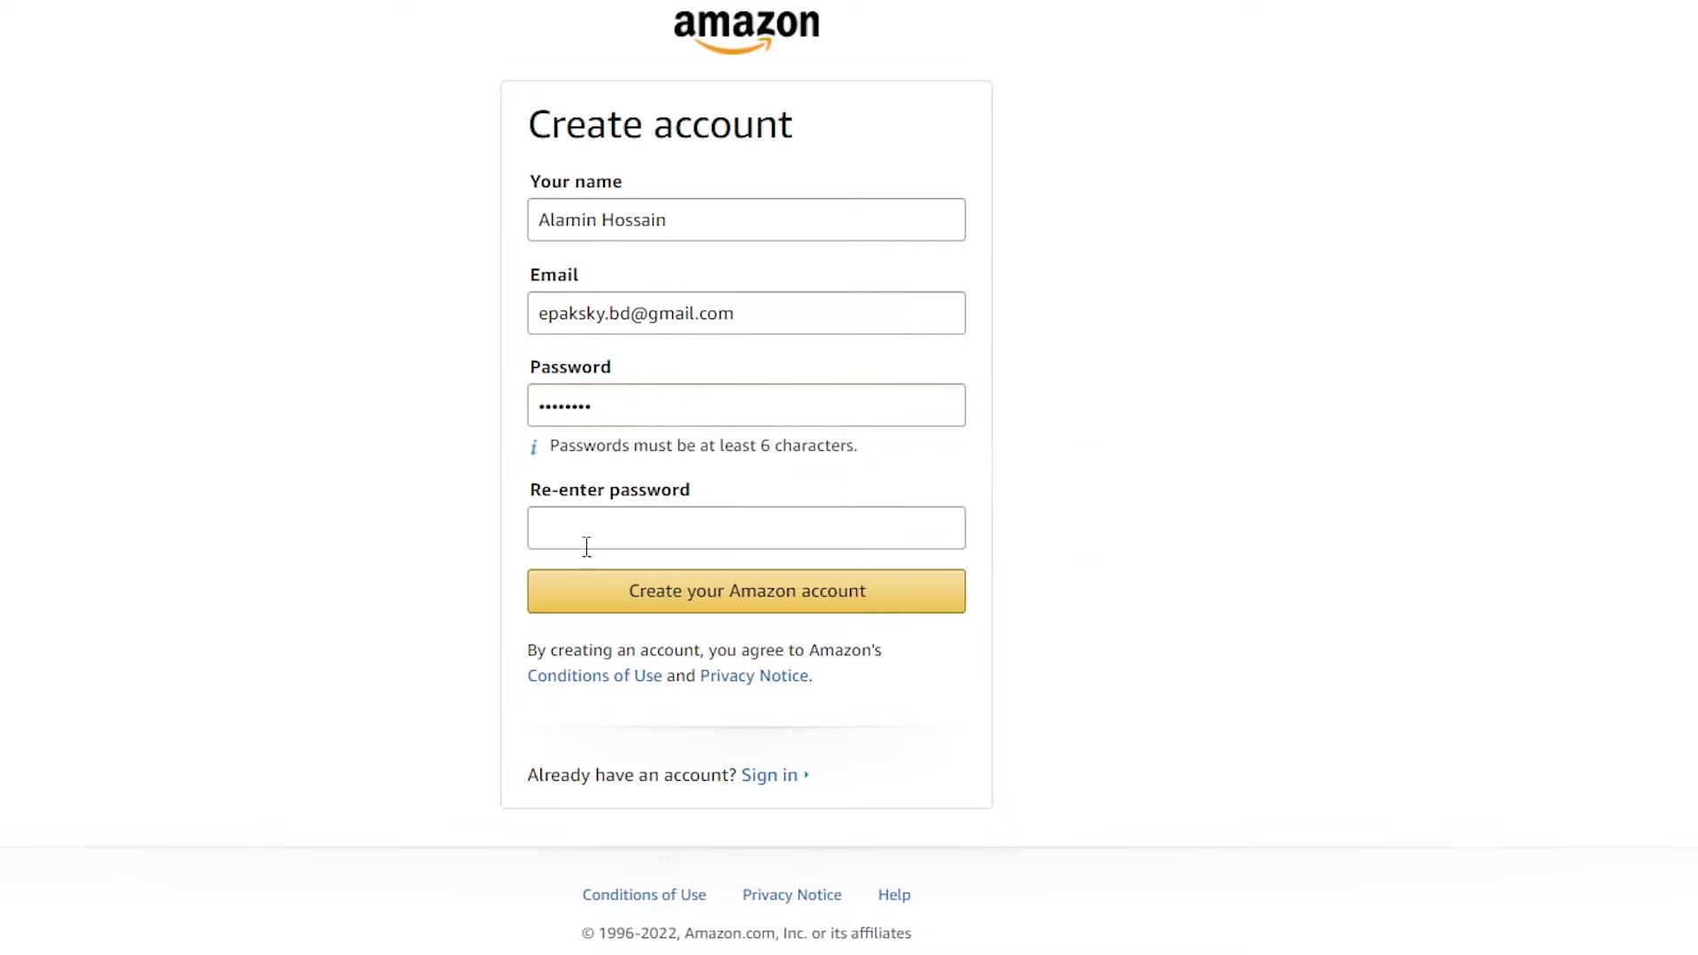
pyautogui.click(587, 535)
pyautogui.write('•')
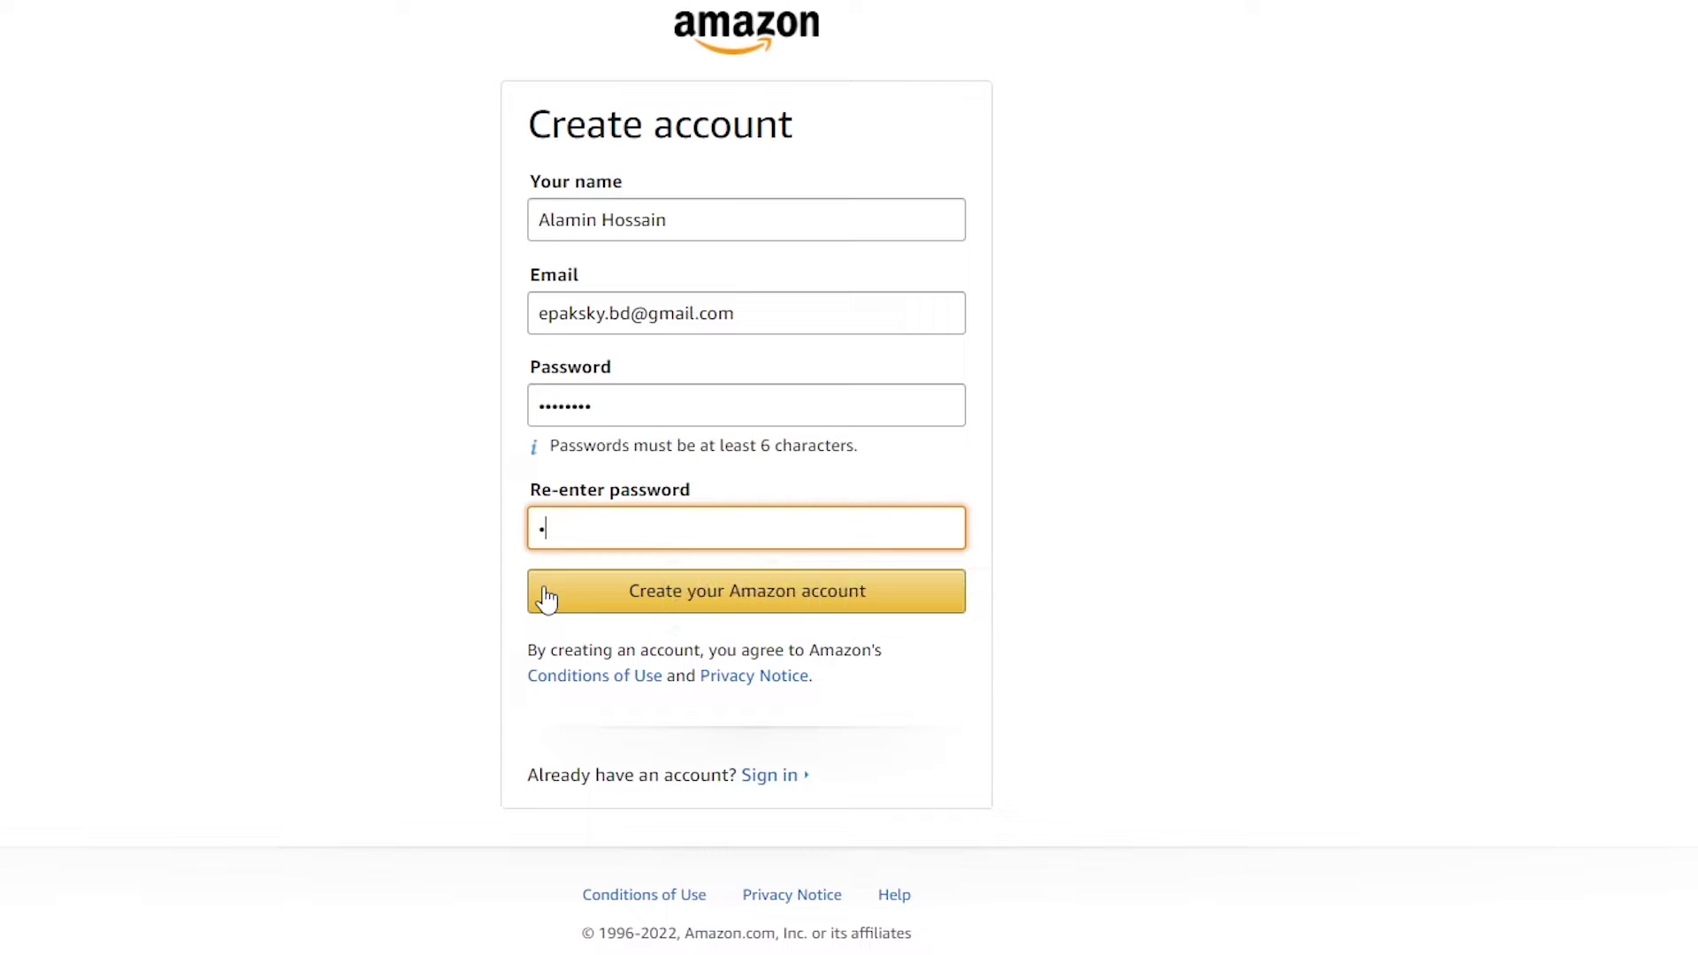
pyautogui.write('•••••••')
pyautogui.click(719, 592)
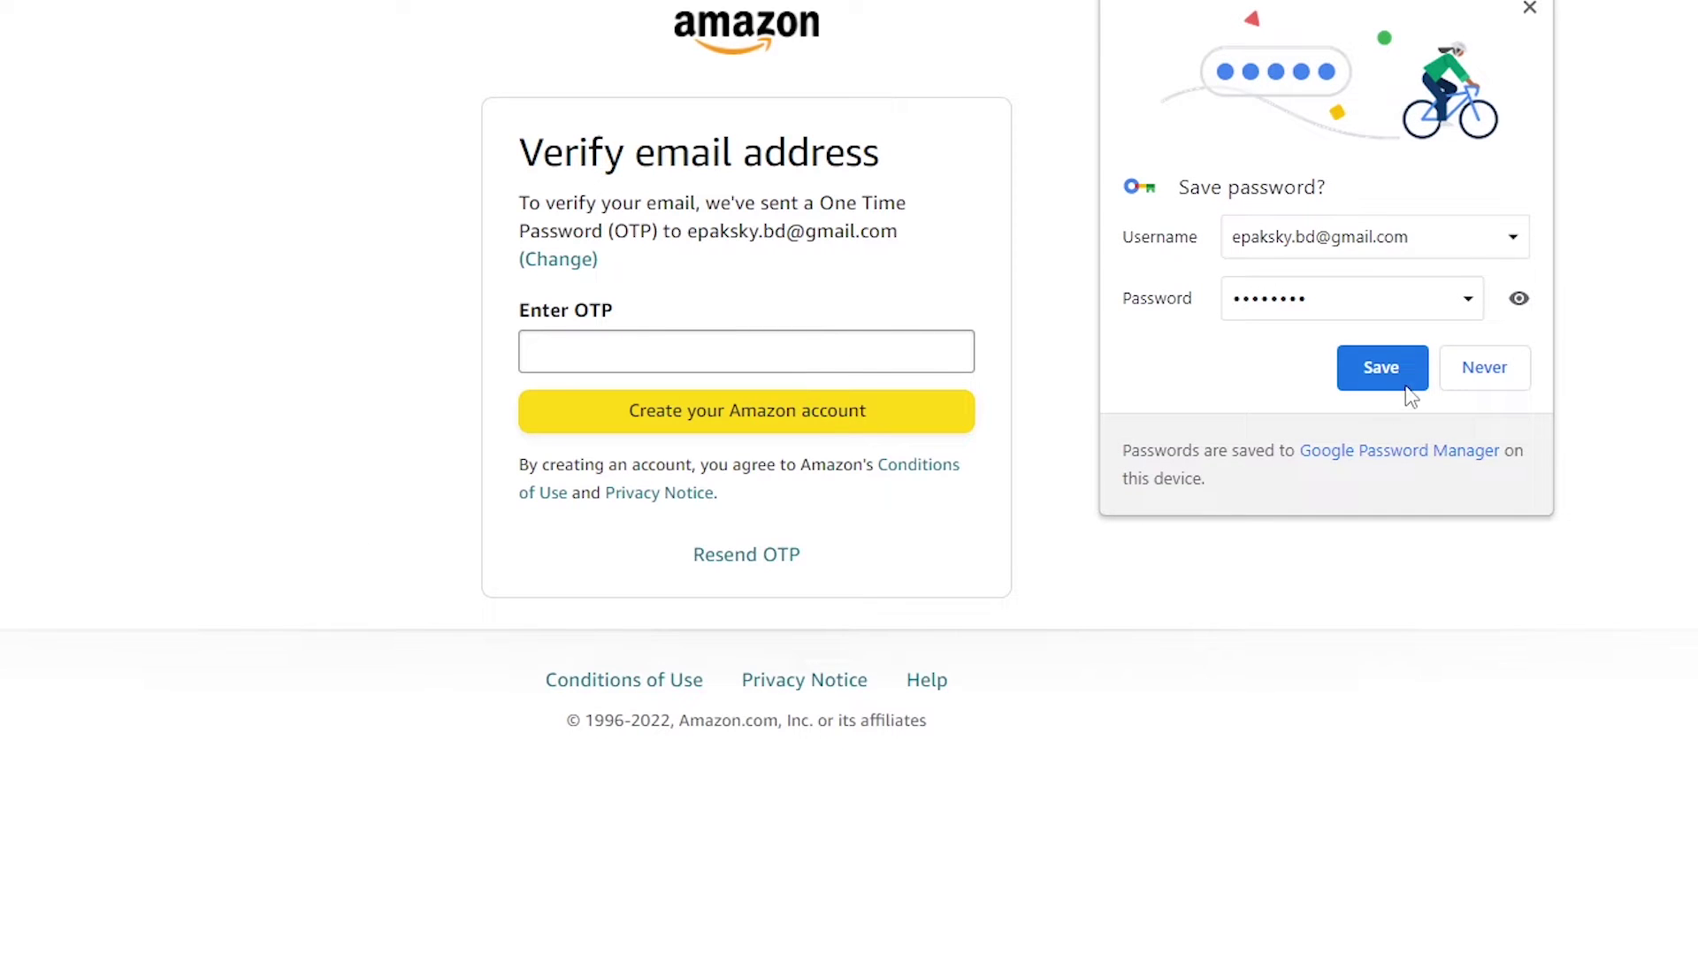
# Save the password on this device only, then paste Gmail's one-time code into Amazon and submit
pyautogui.click(1382, 368)
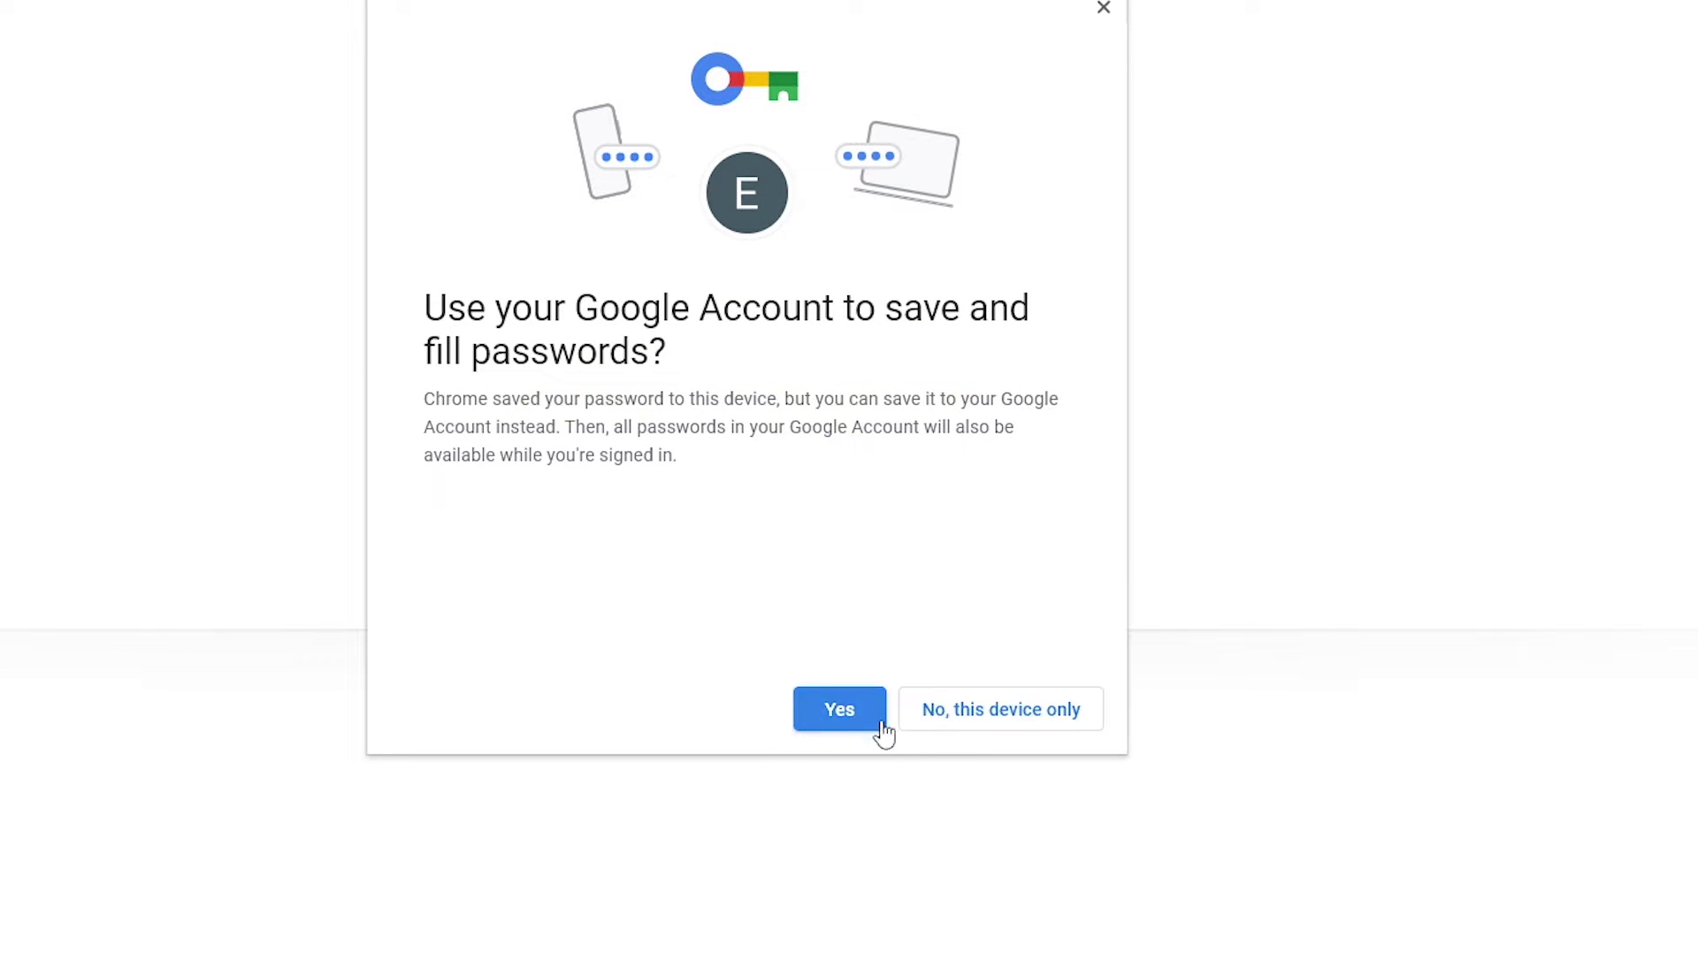
pyautogui.click(1013, 722)
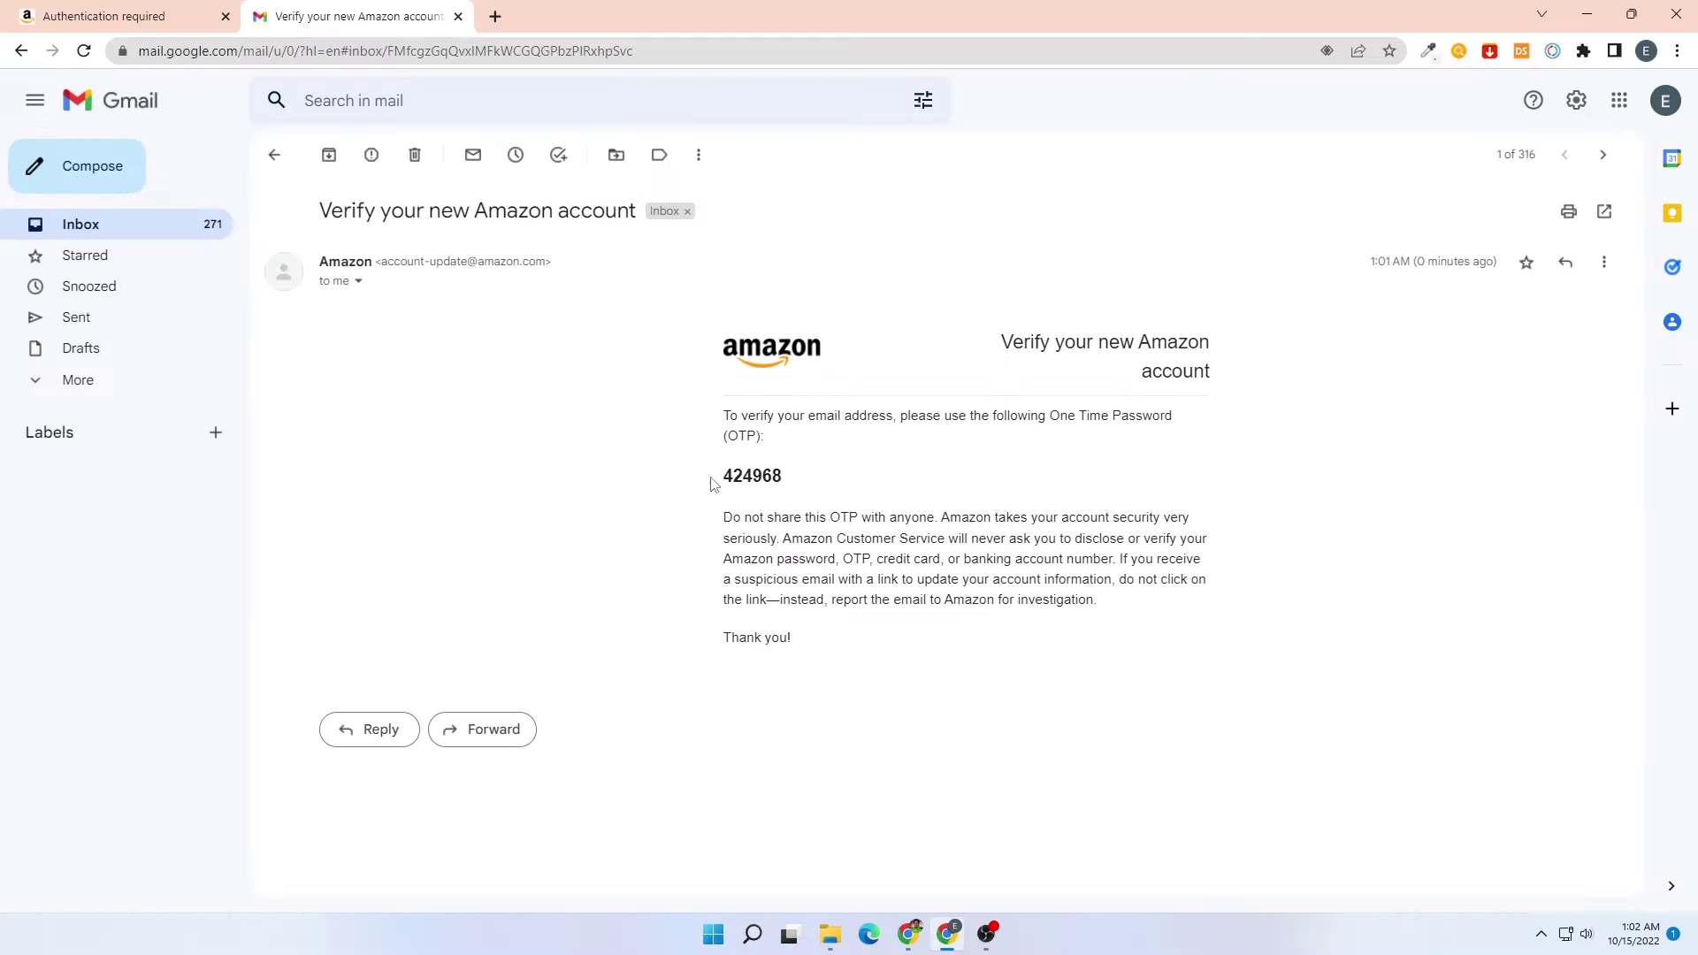
pyautogui.doubleClick(754, 477)
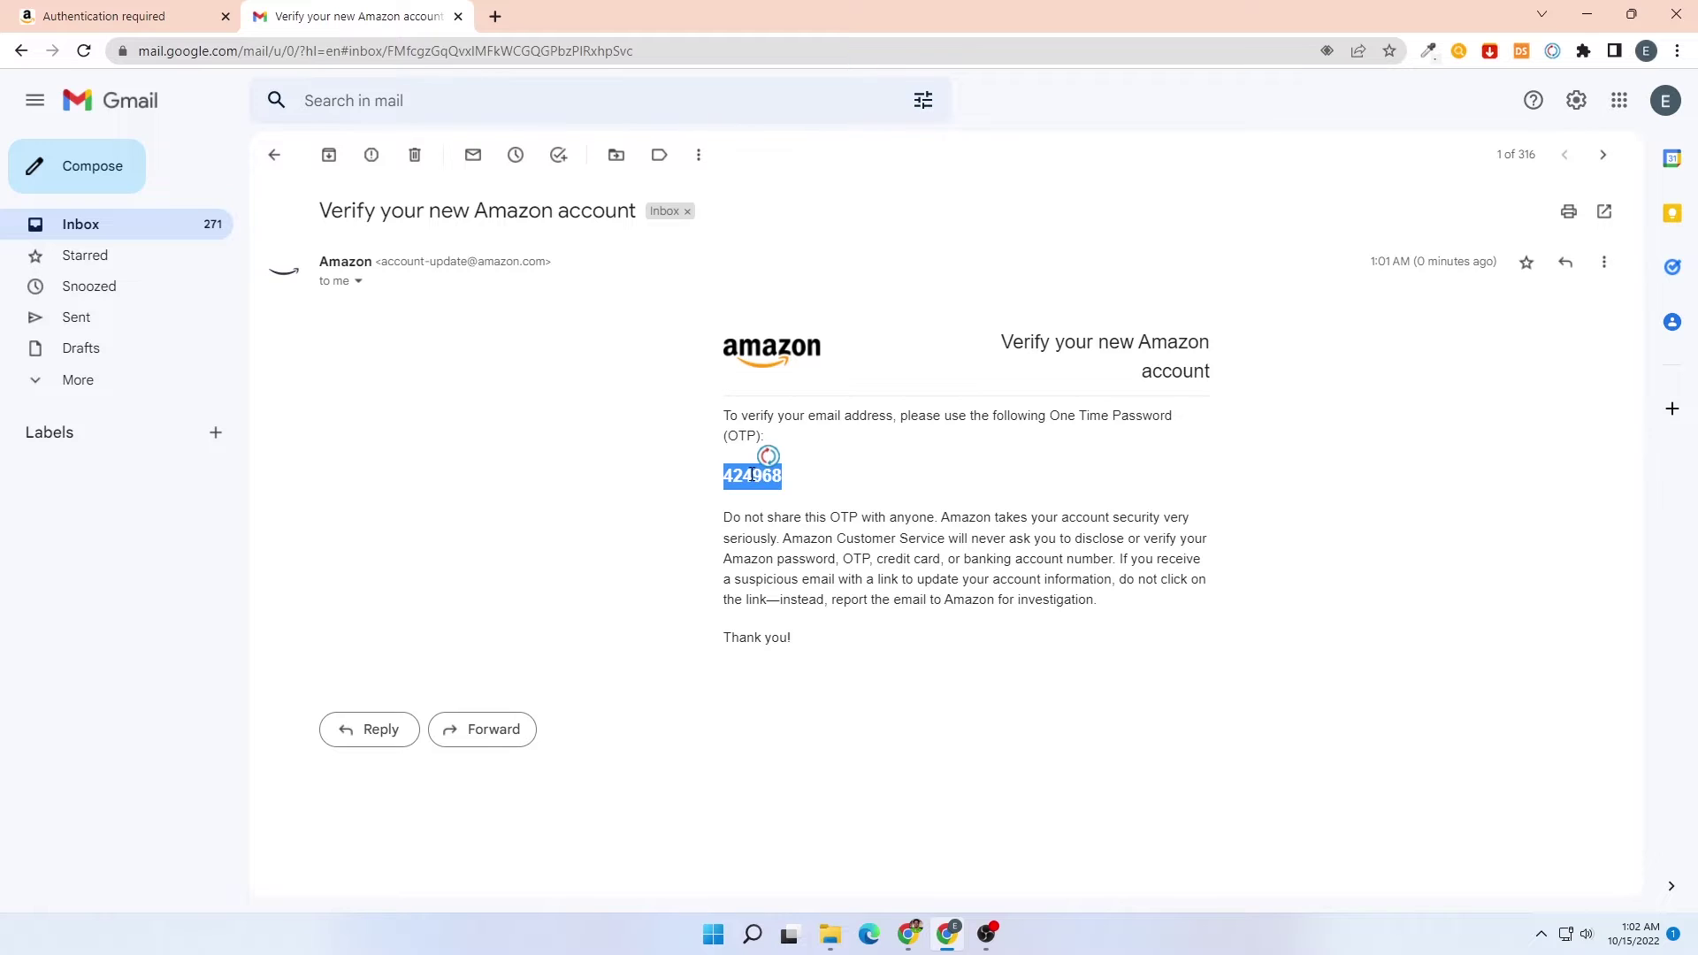
pyautogui.hotkey('ctrl', 'c')
pyautogui.hotkey('ctrl', 'shift', 'Tab')
pyautogui.click(736, 320)
pyautogui.hotkey('ctrl', 'v')
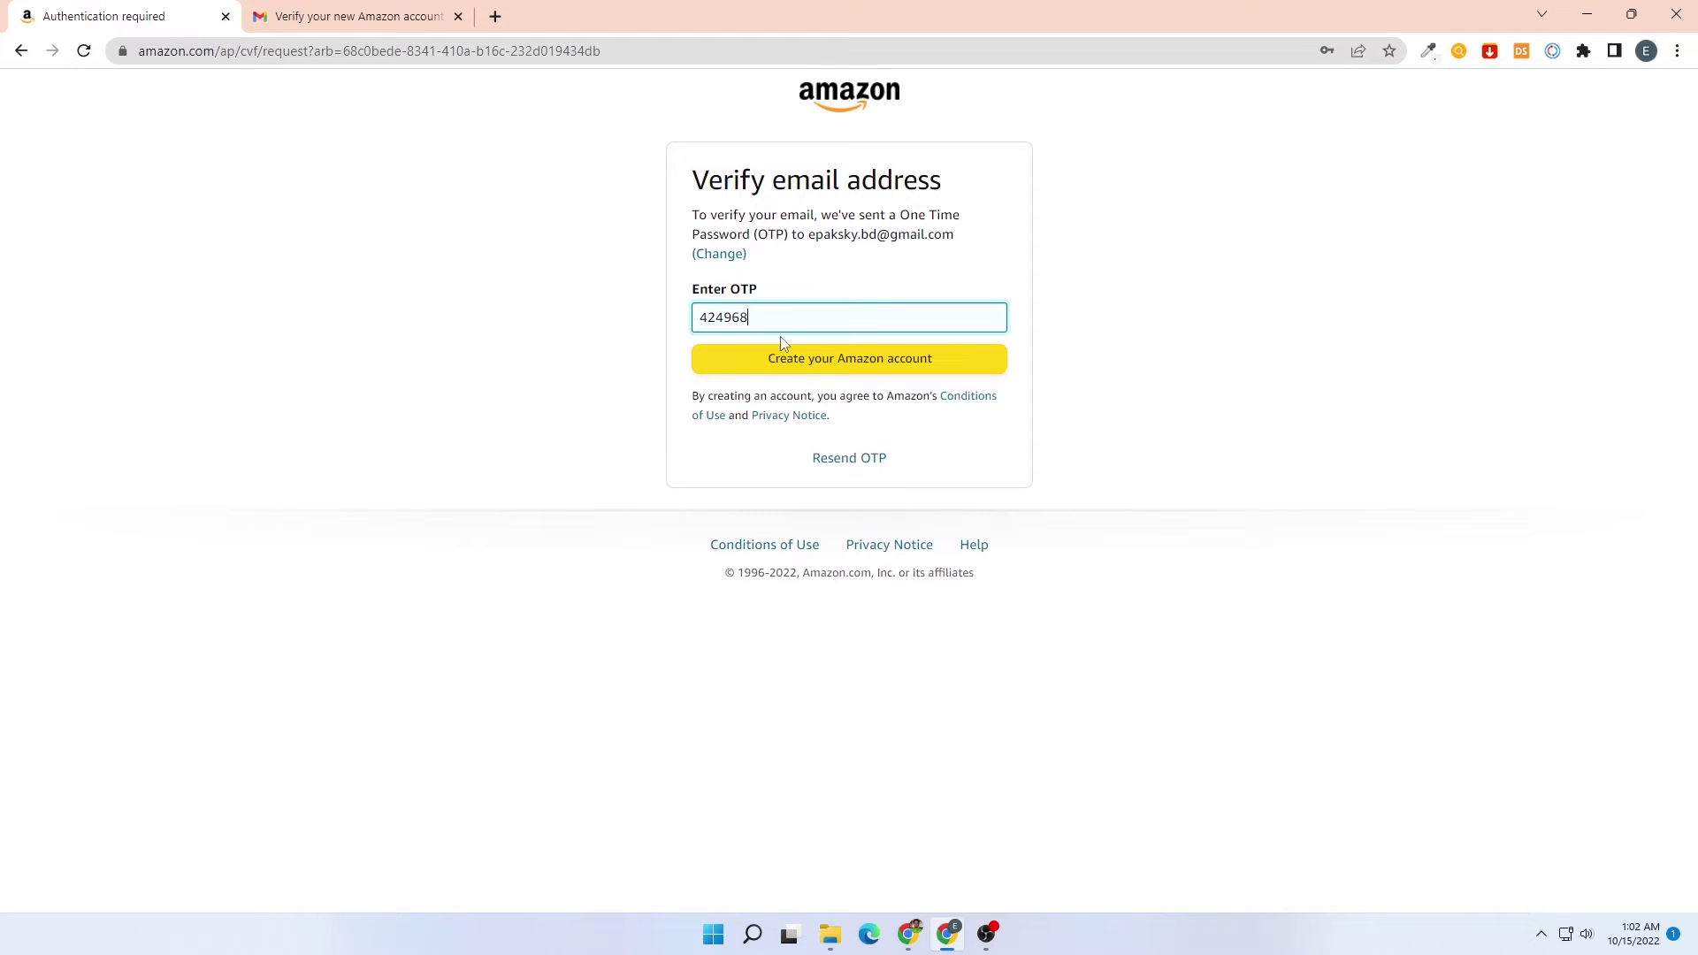
pyautogui.click(800, 359)
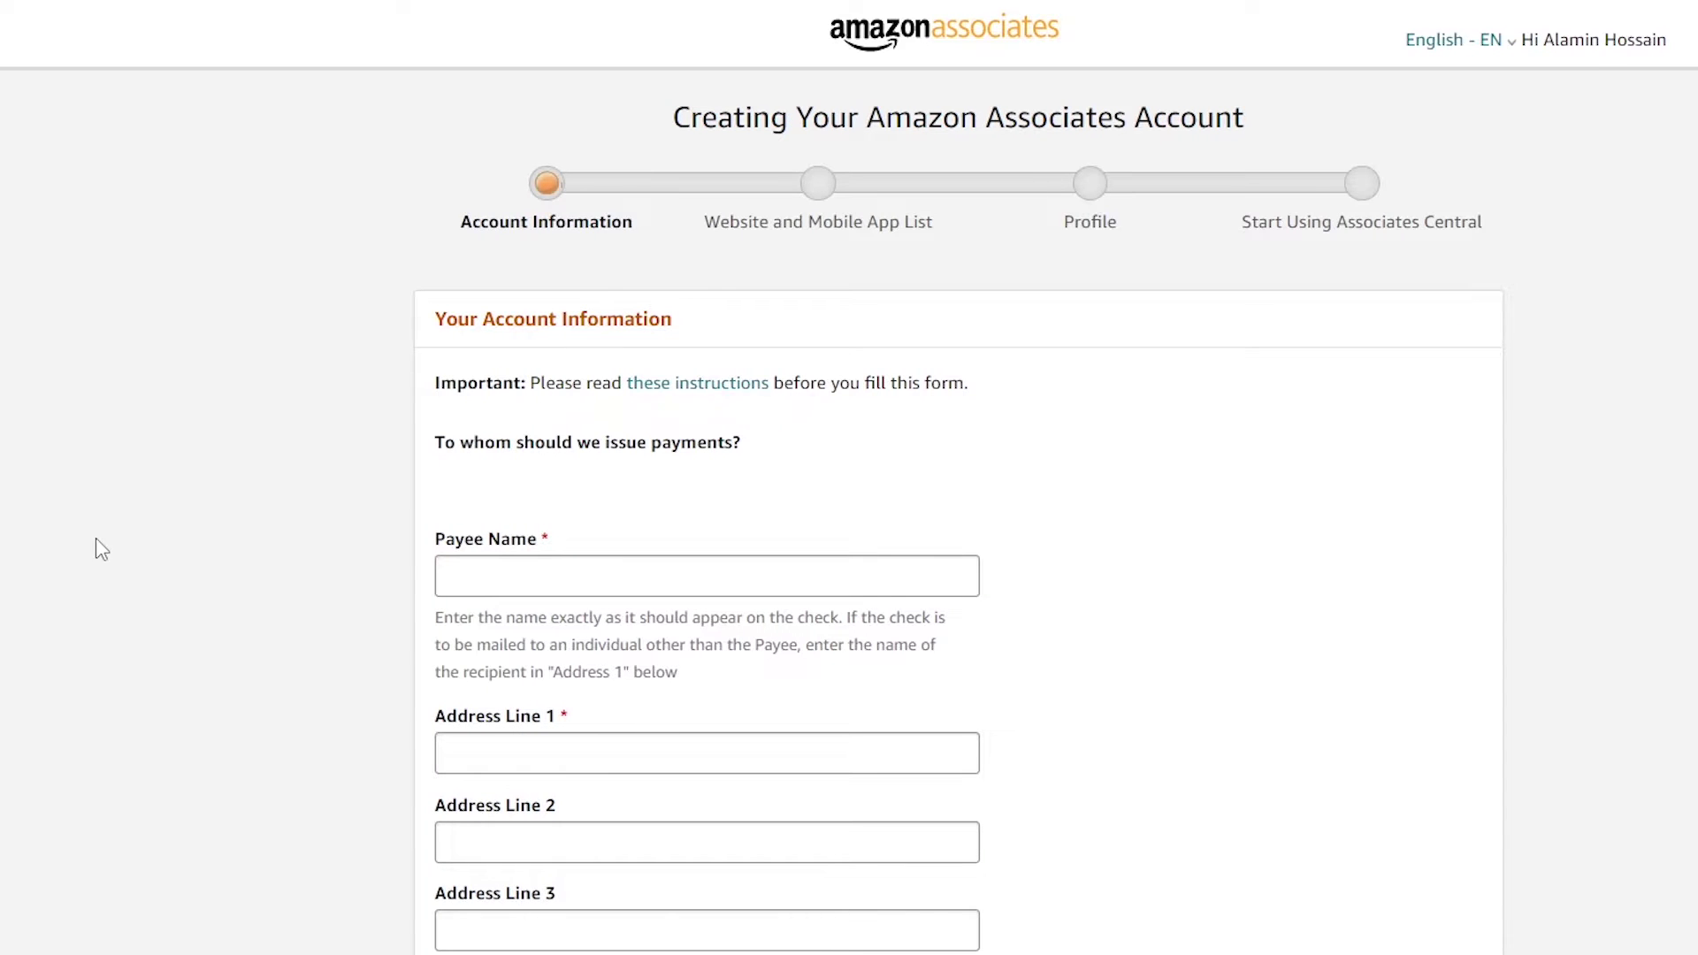
# Enter the payee's full name in the Account Information form
pyautogui.scroll(-2, 106, 529)
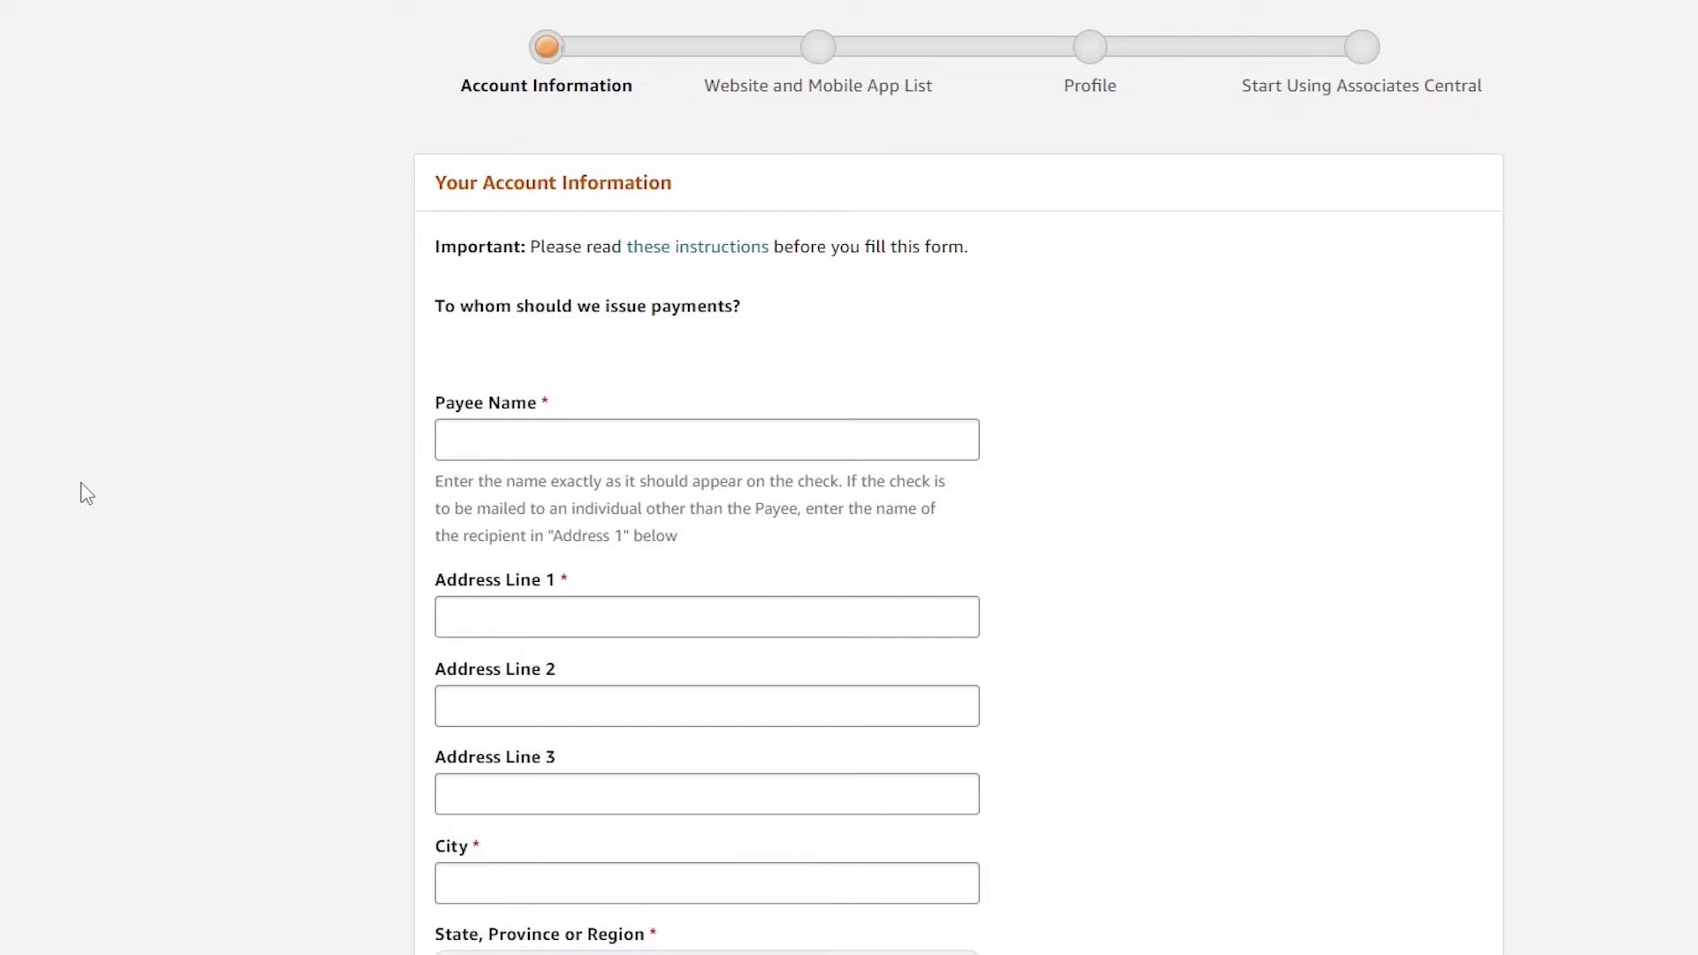
pyautogui.scroll(-6, 86, 493)
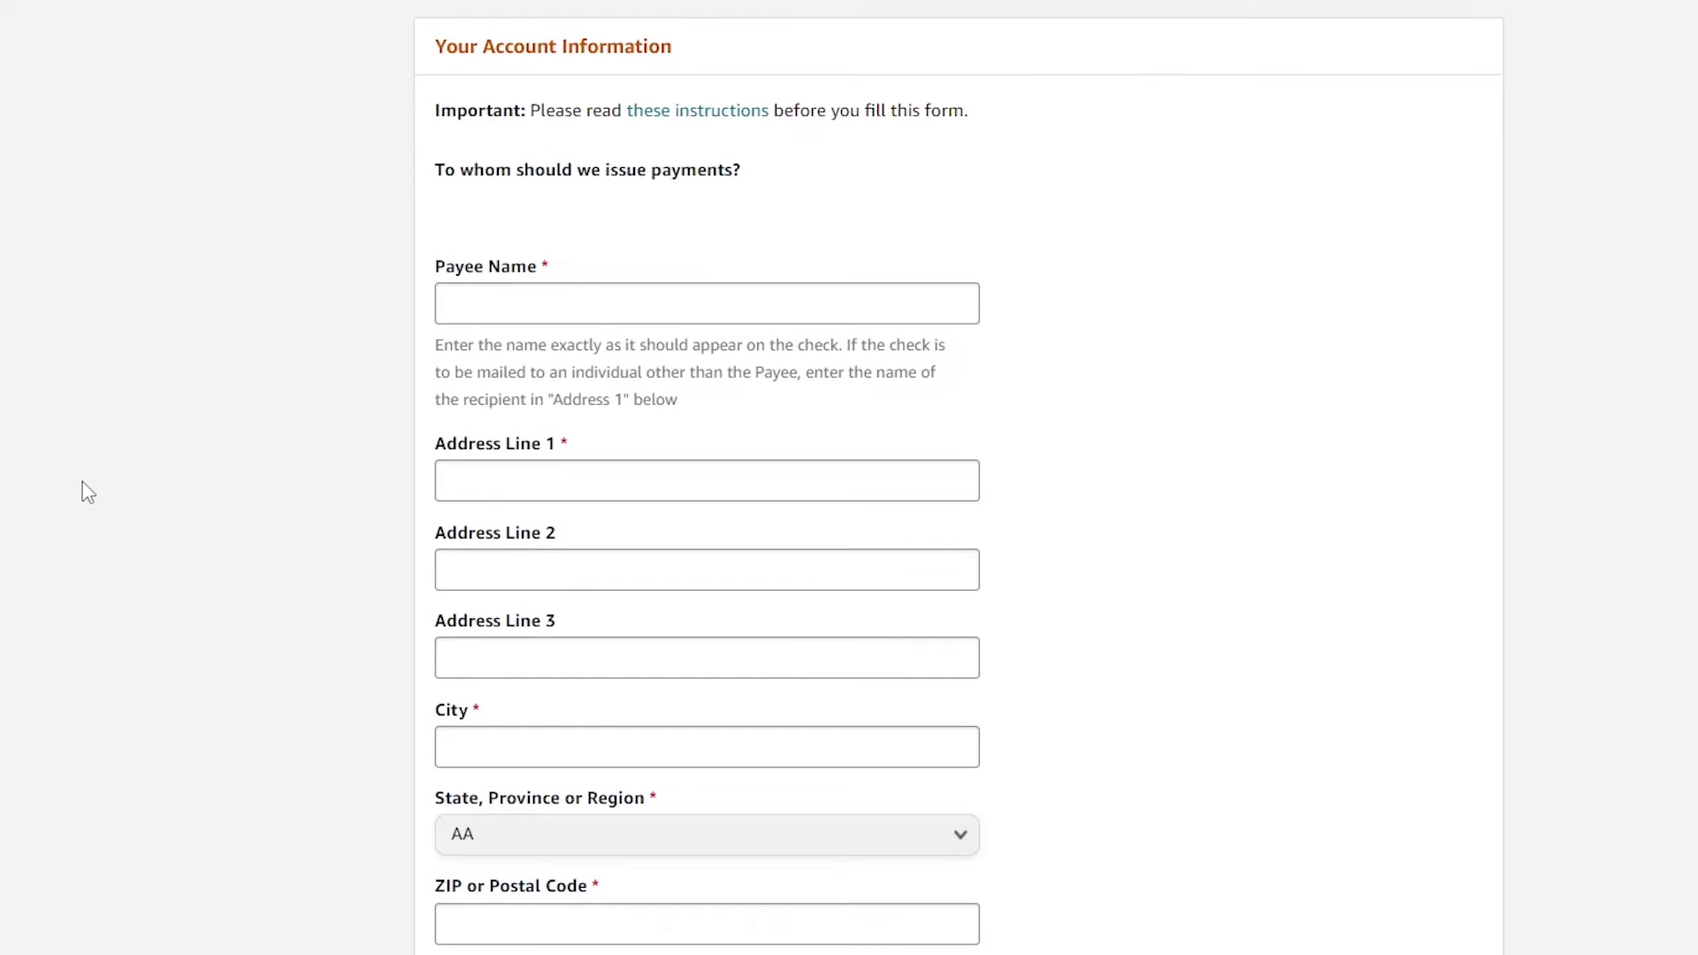
pyautogui.scroll(6, 86, 493)
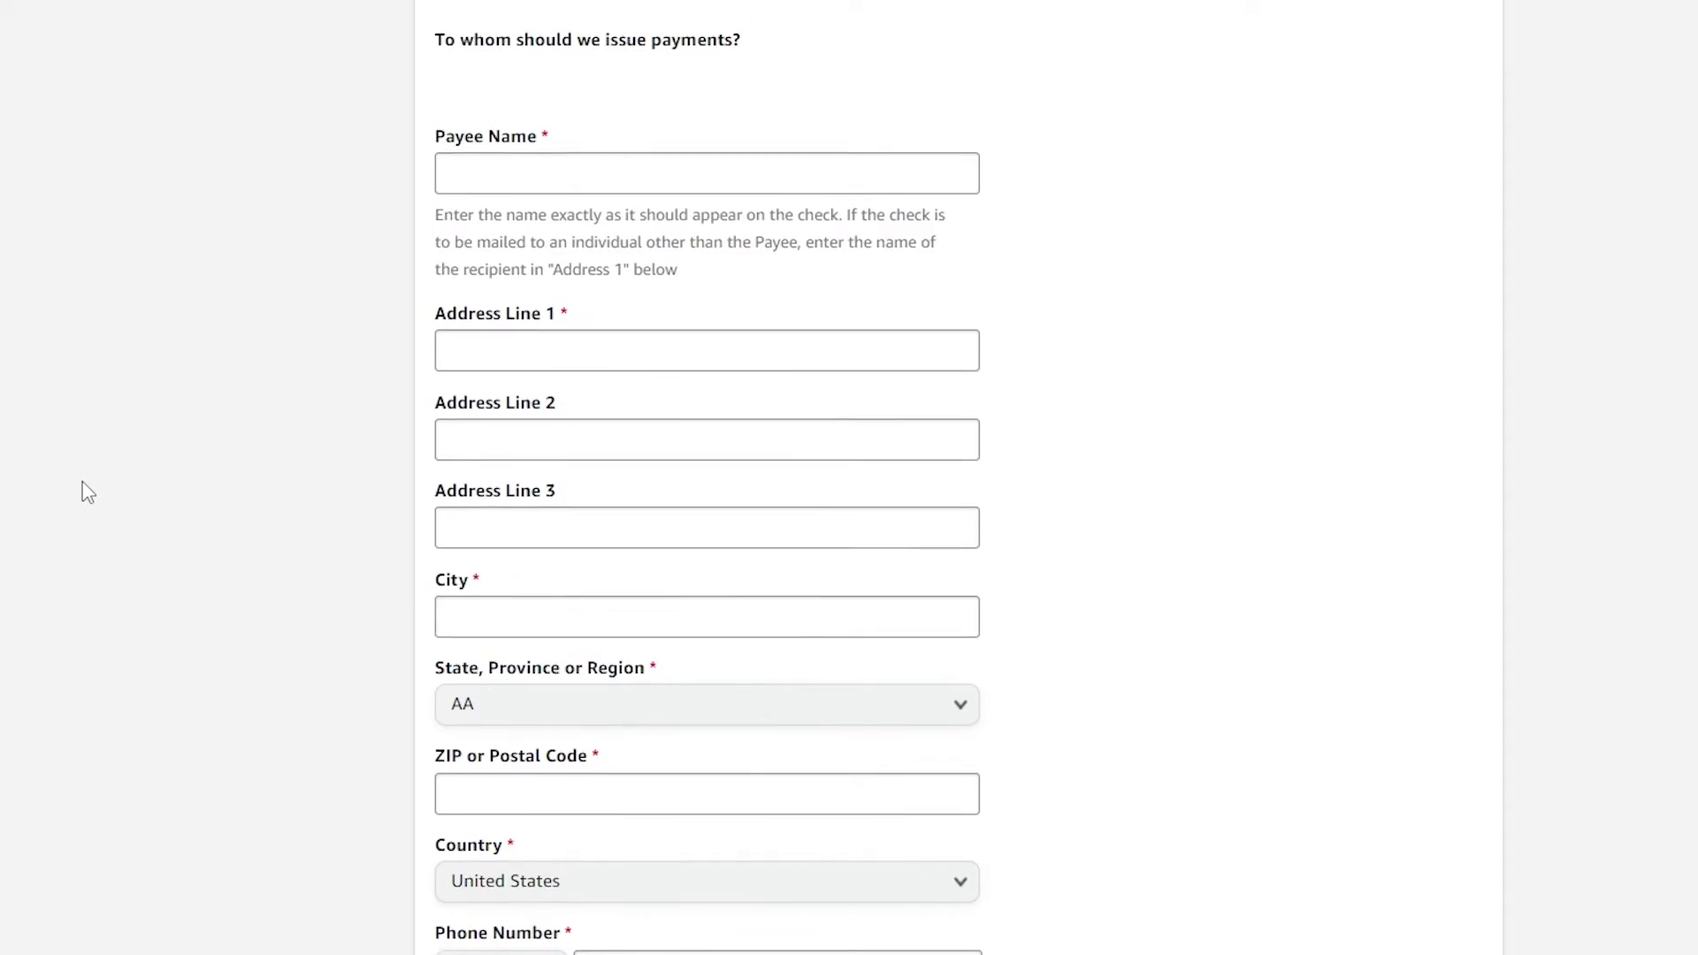
pyautogui.click(589, 443)
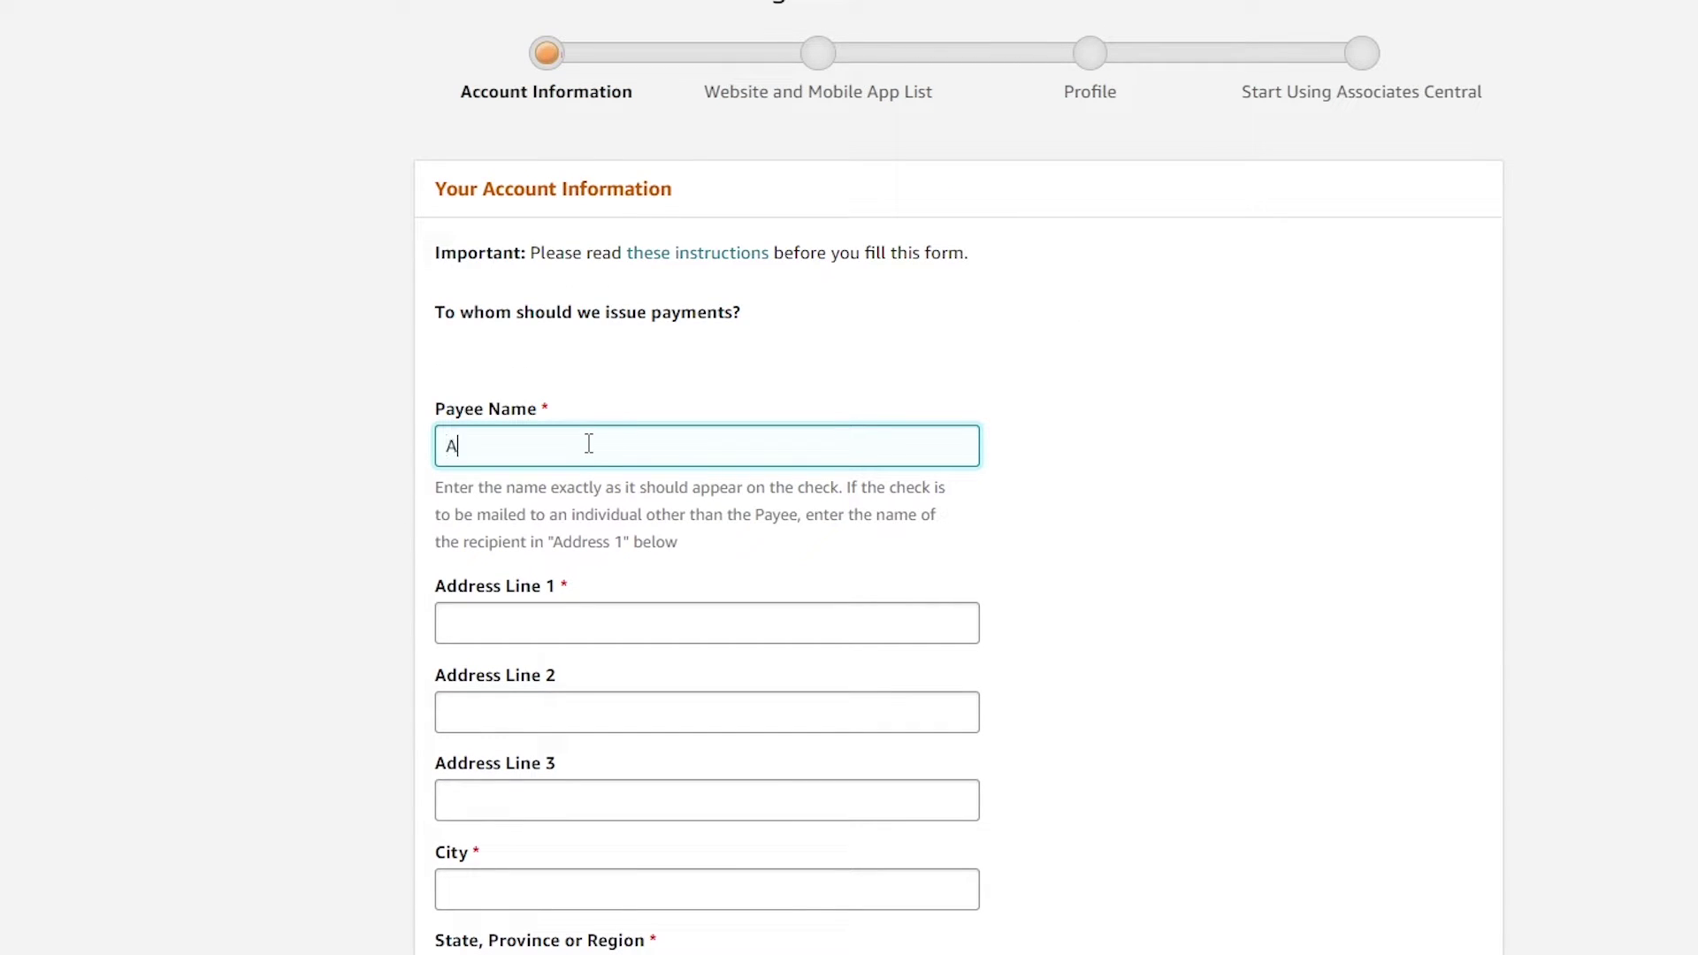
# Fill in Address Line 1 with the payee's street address
pyautogui.click(560, 629)
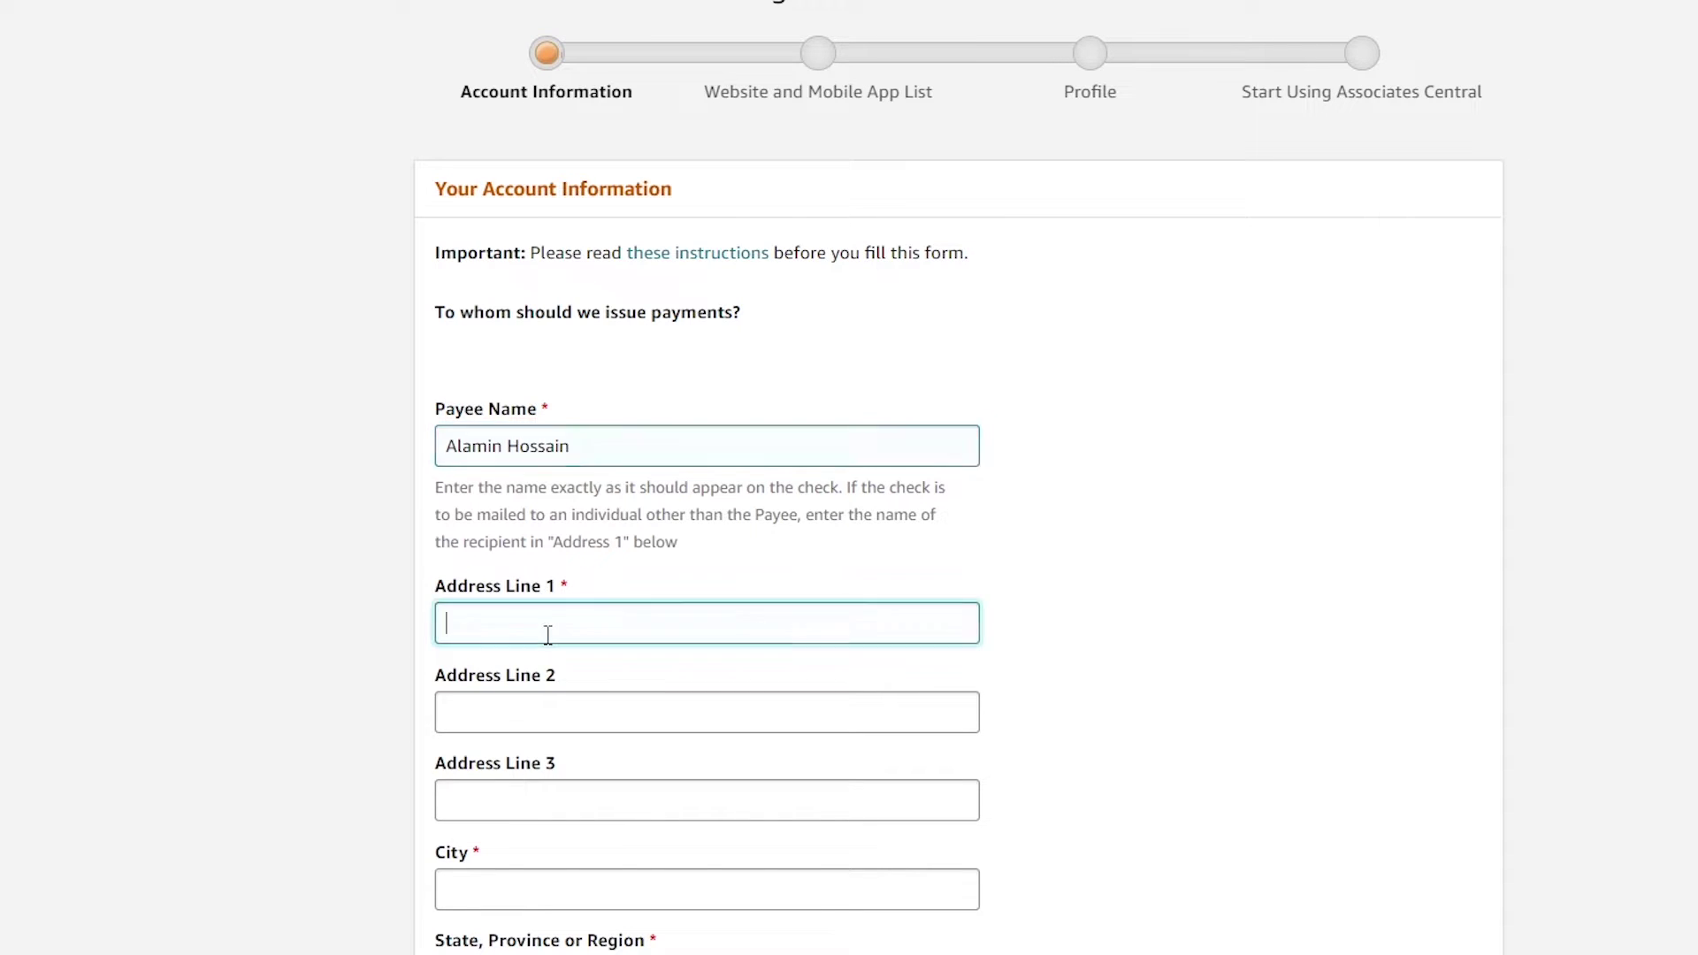
pyautogui.scroll(-3, 416, 553)
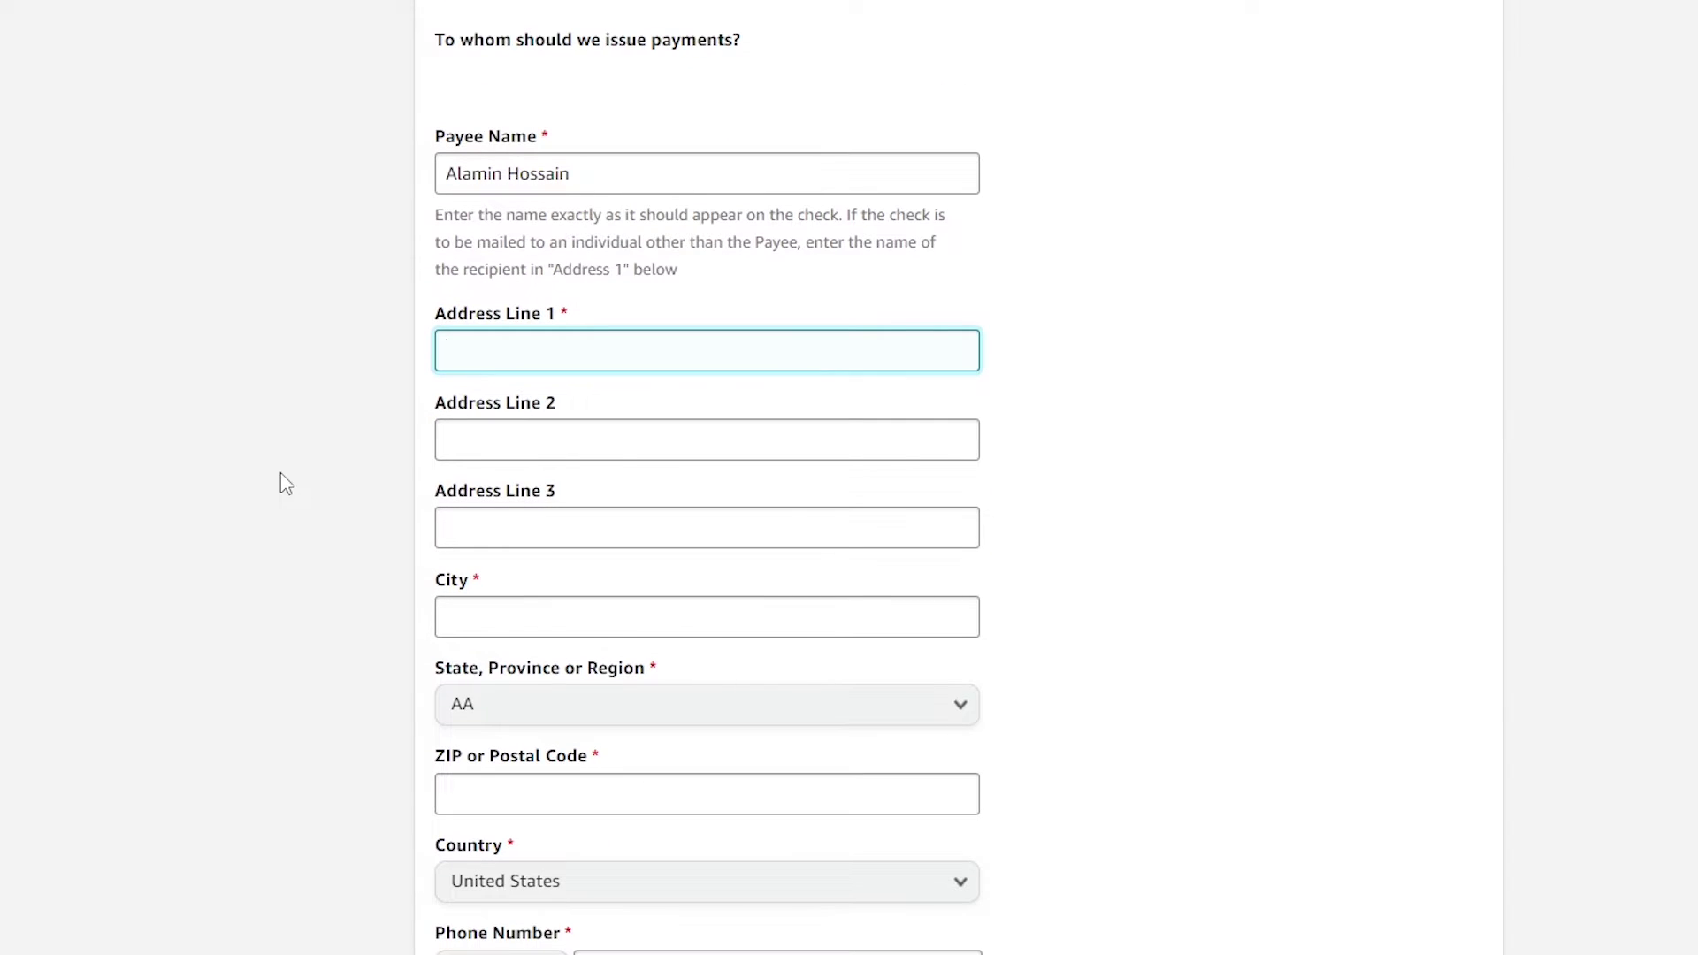
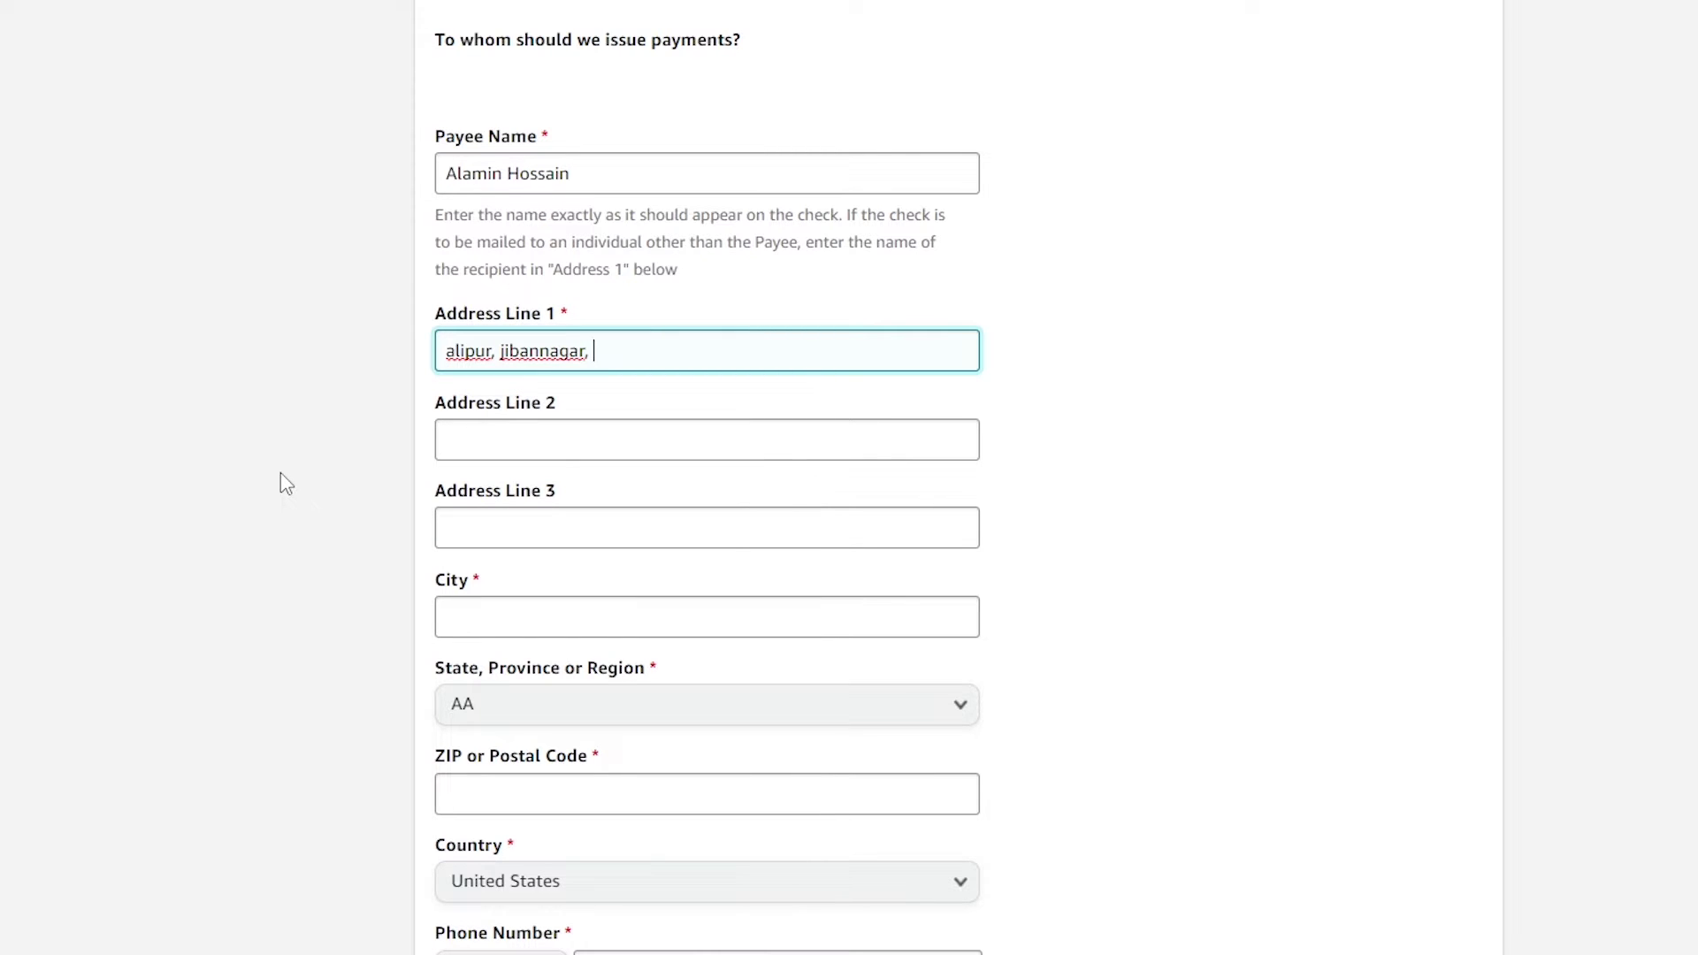
pyautogui.click(547, 140)
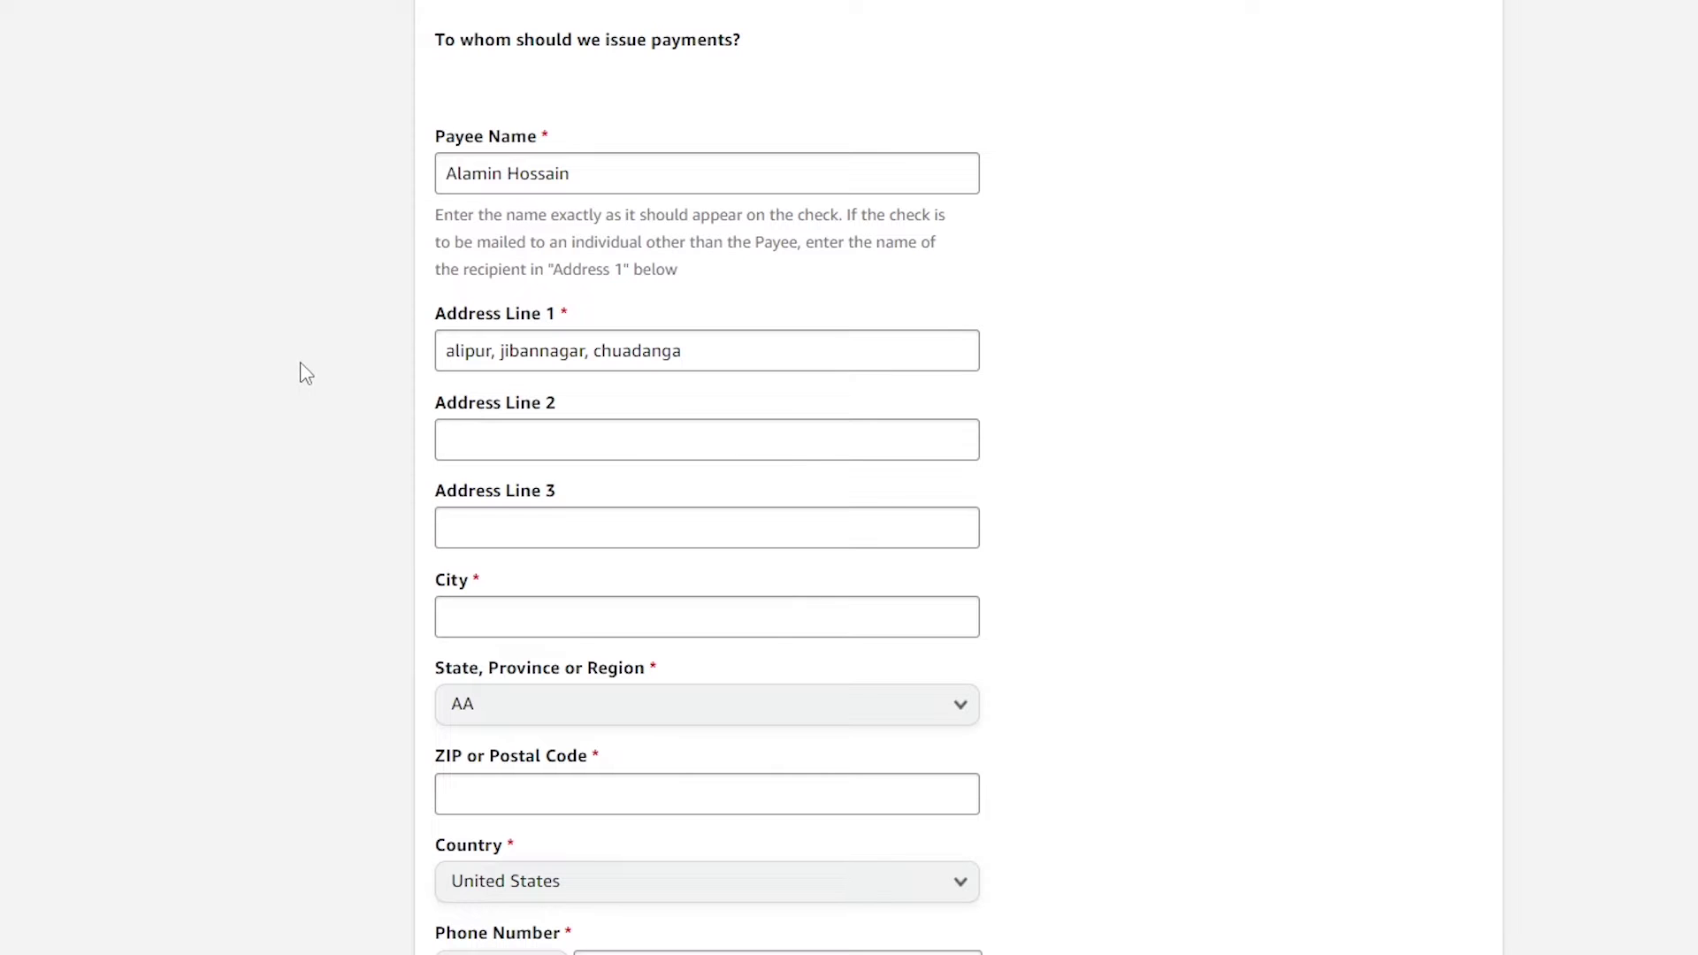
pyautogui.scroll(-2, 293, 359)
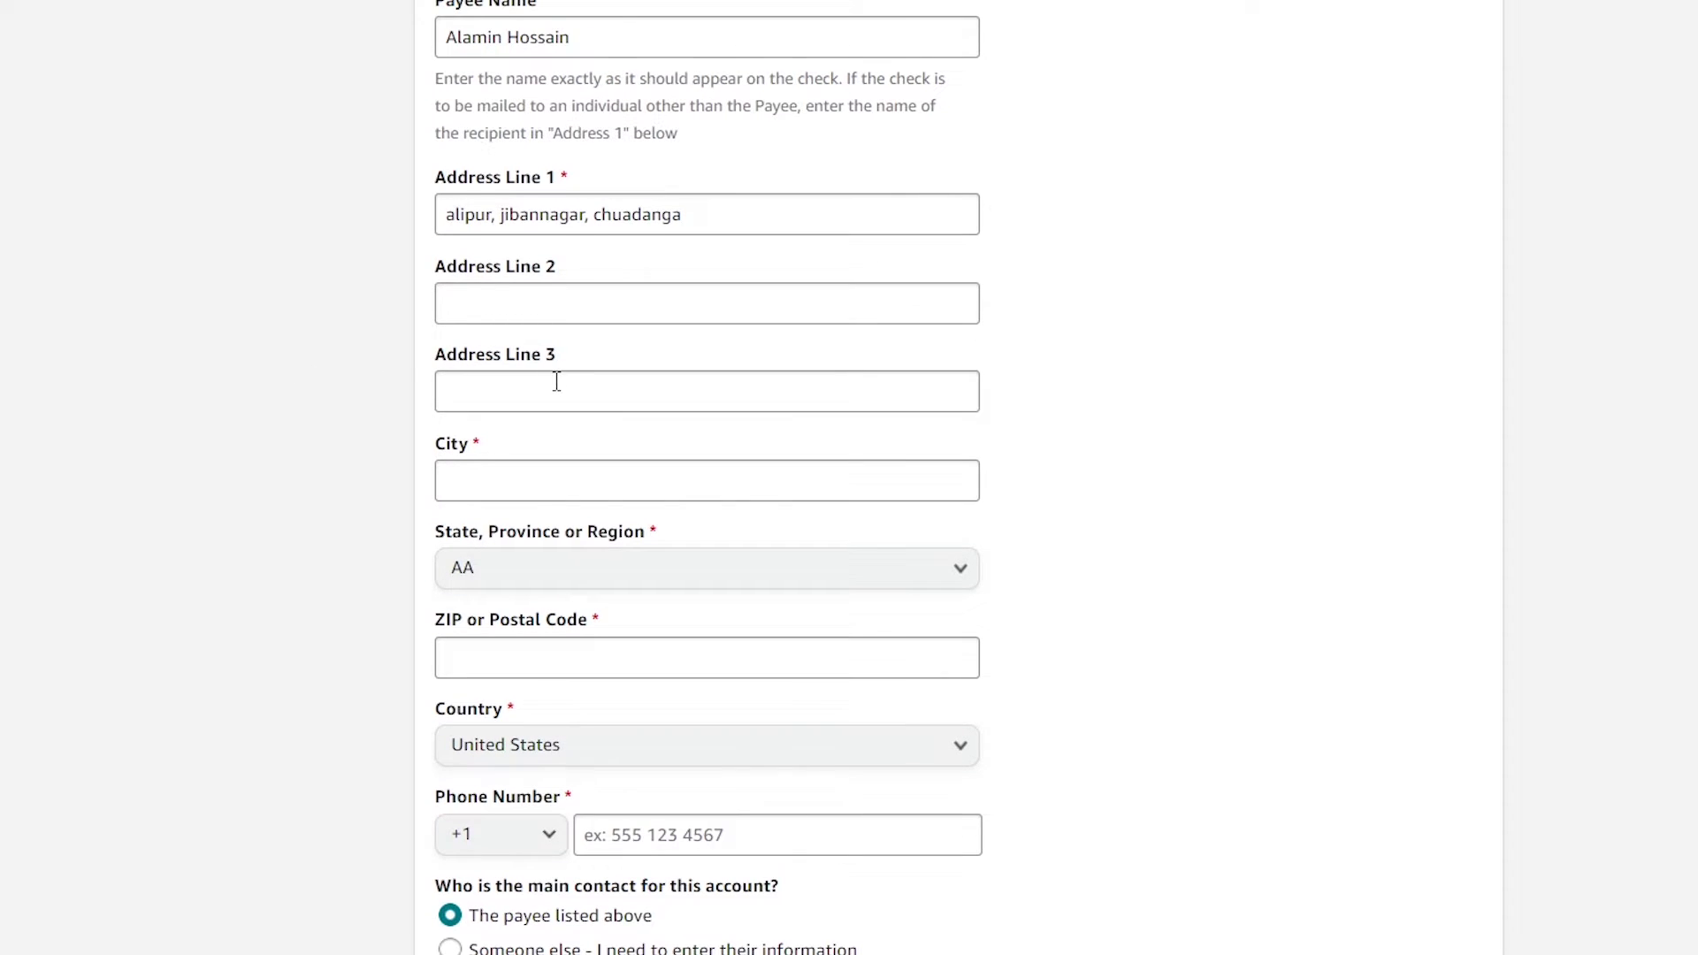
pyautogui.scroll(-2, 504, 363)
pyautogui.click(455, 347)
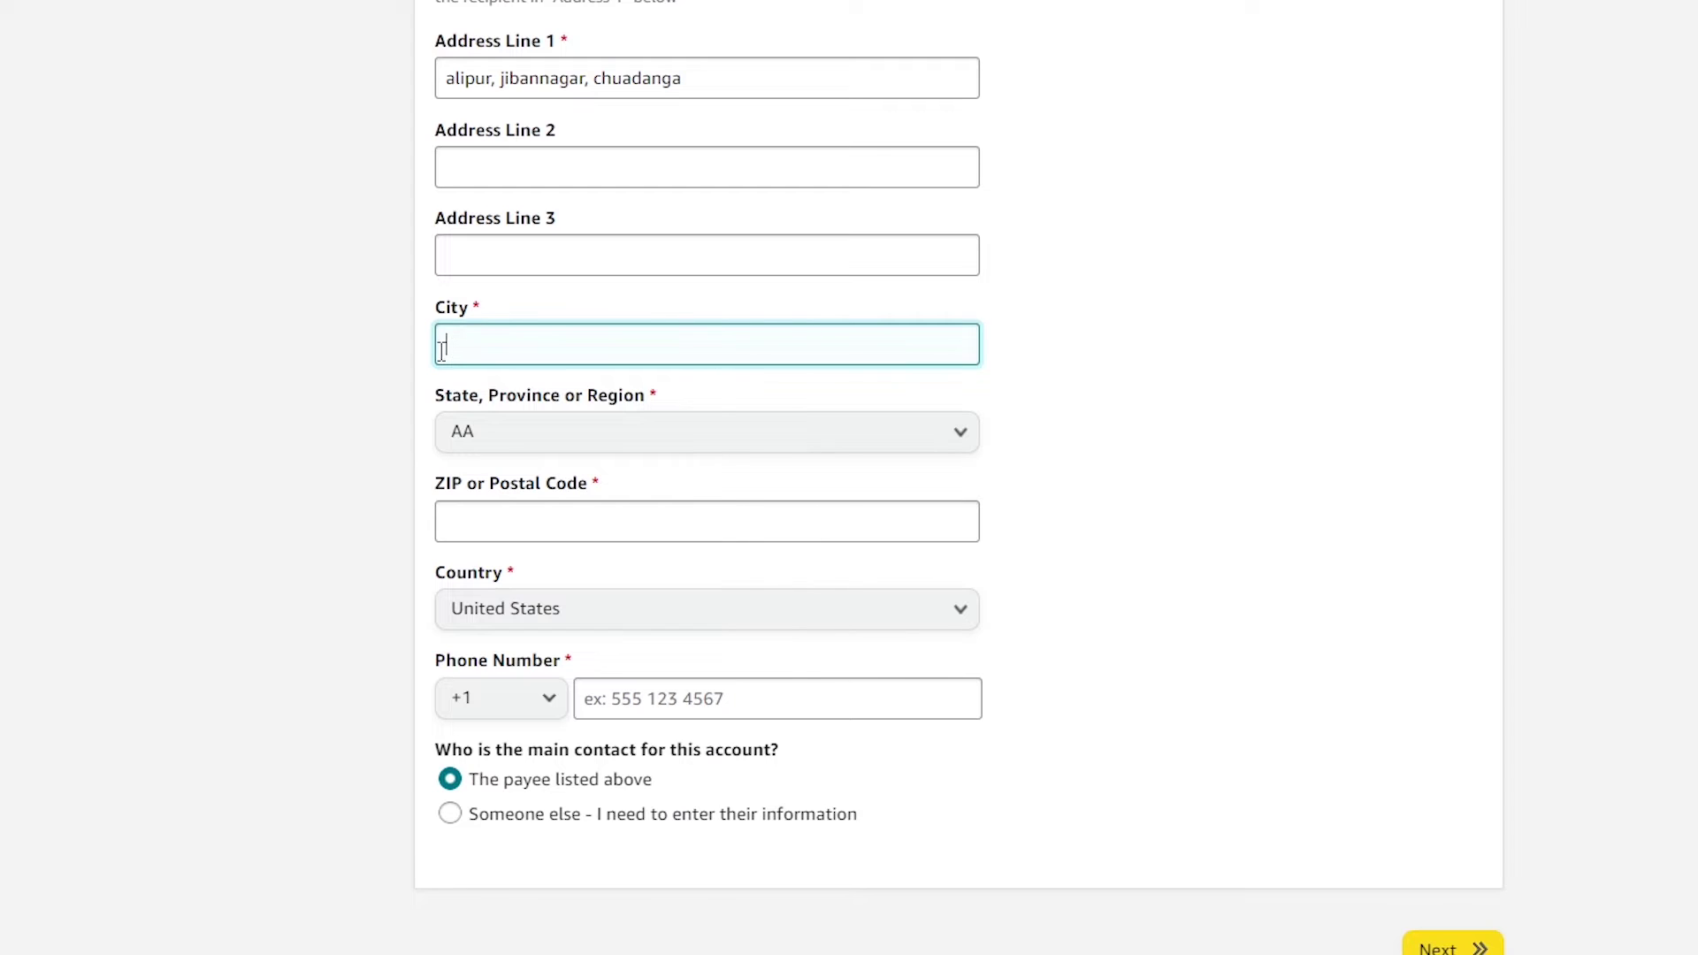
# Enter the city and choose Bangladesh as the country
pyautogui.write('jibannagar')
pyautogui.click(506, 626)
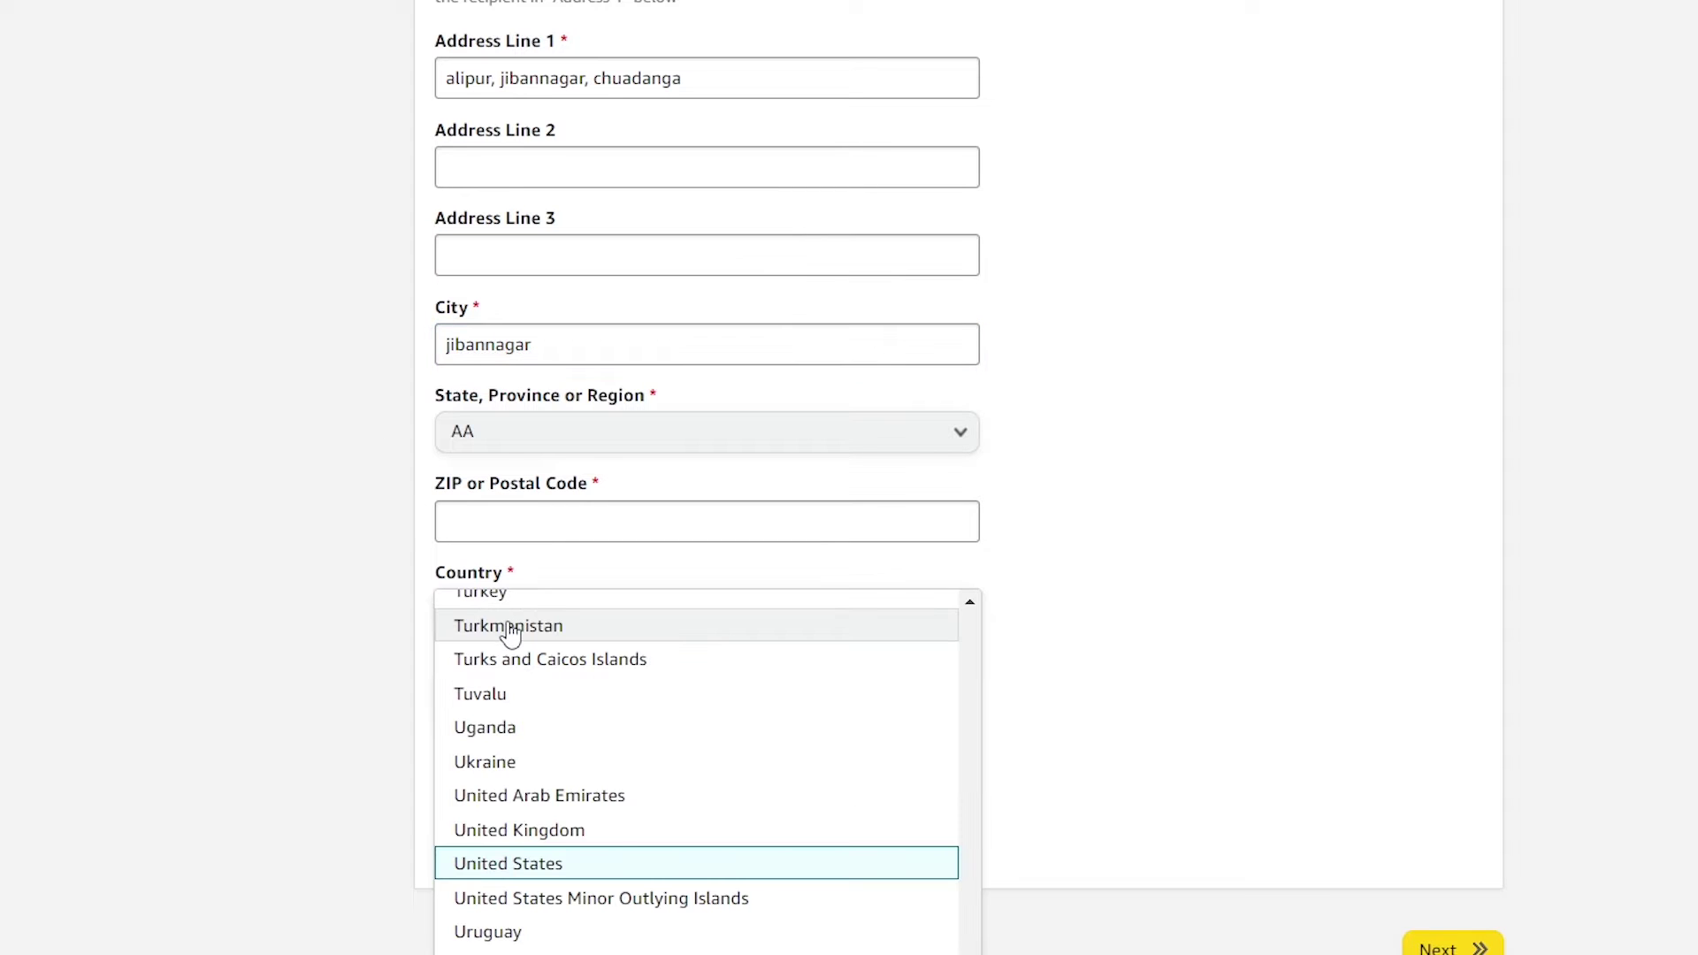
pyautogui.scroll(-2, 570, 871)
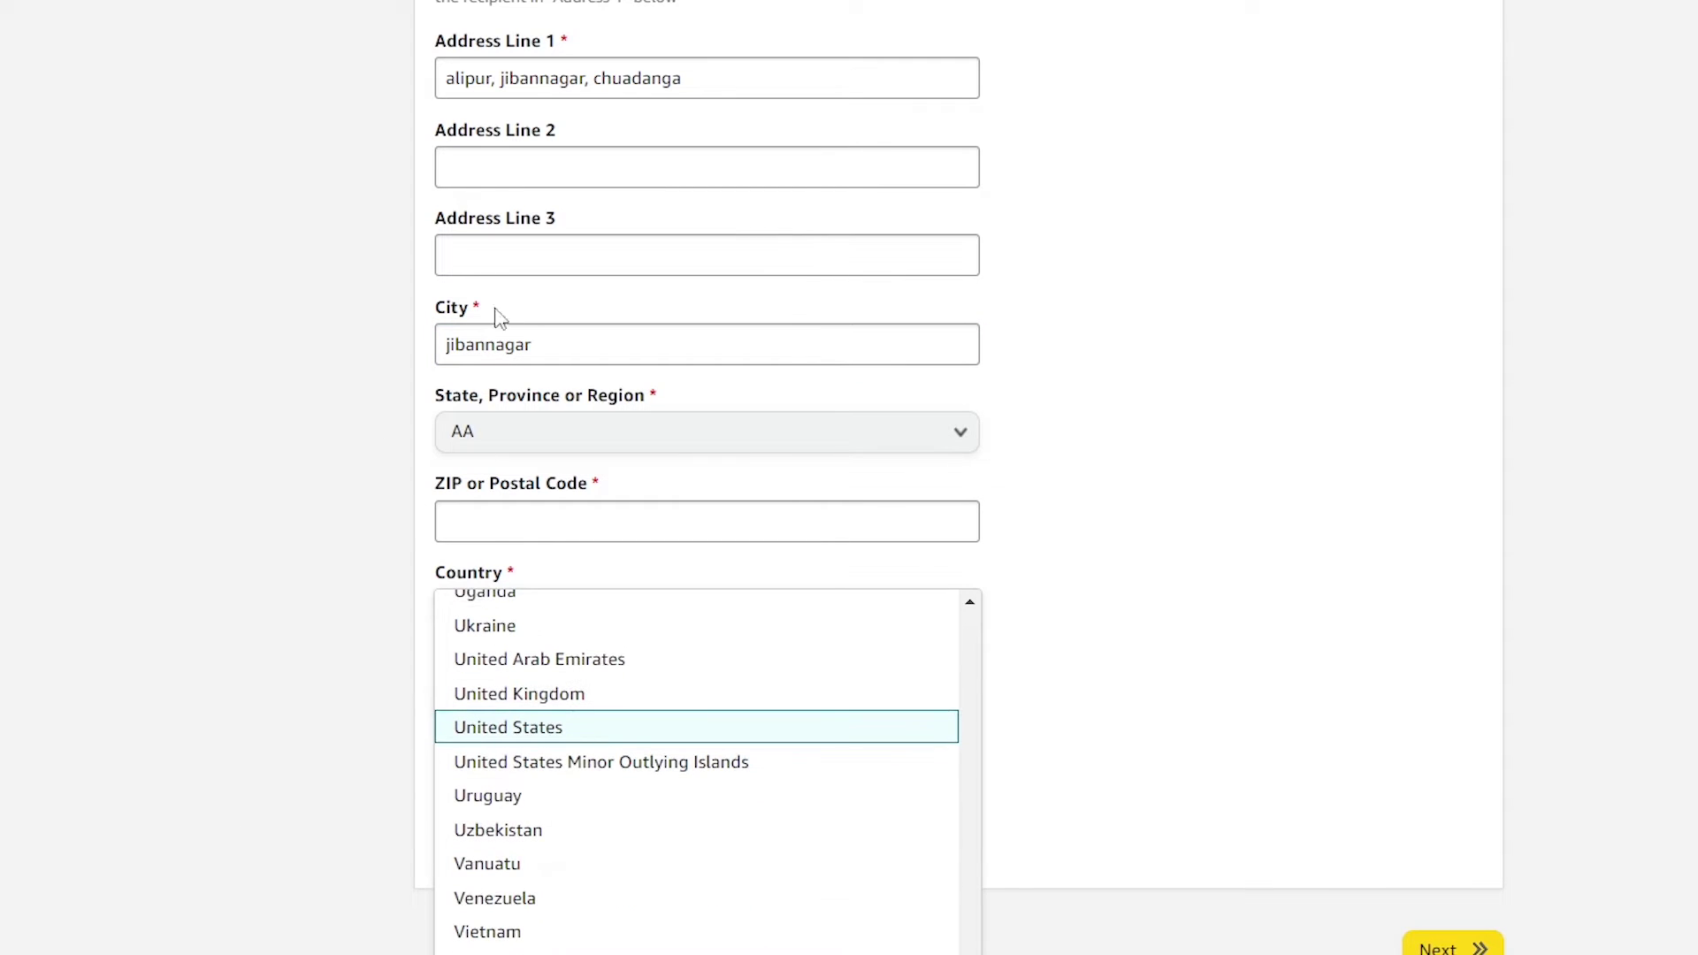
pyautogui.scroll(-1, 571, 880)
pyautogui.scroll(20, 579, 871)
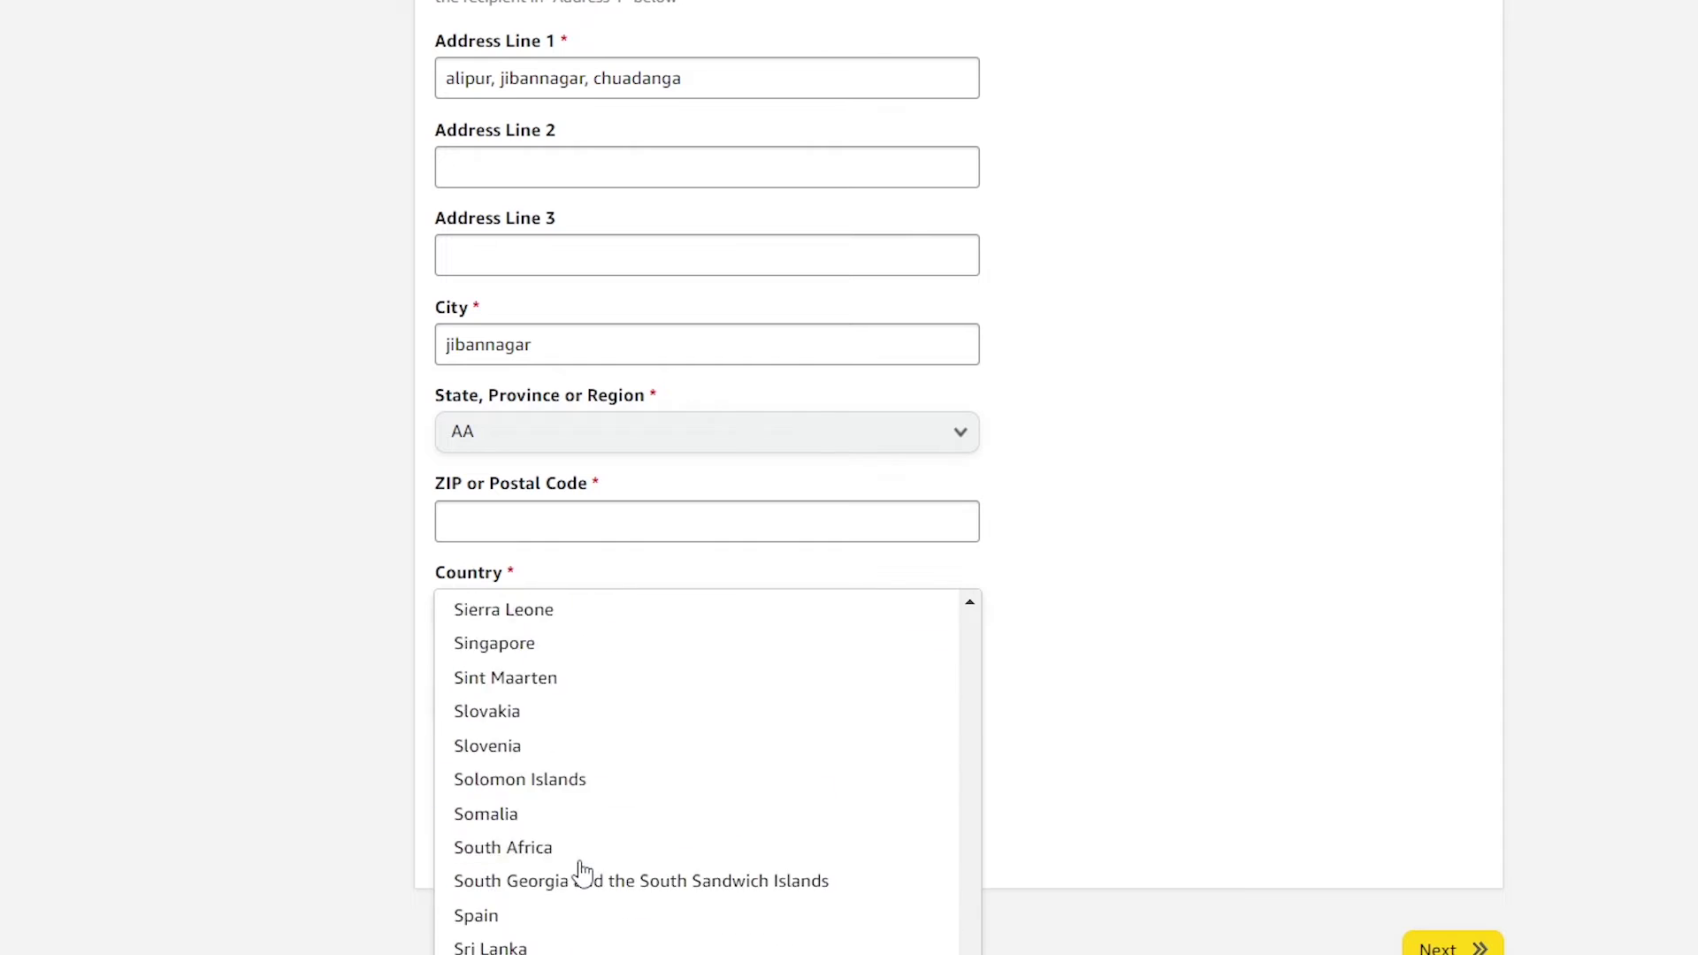
pyautogui.scroll(20, 580, 867)
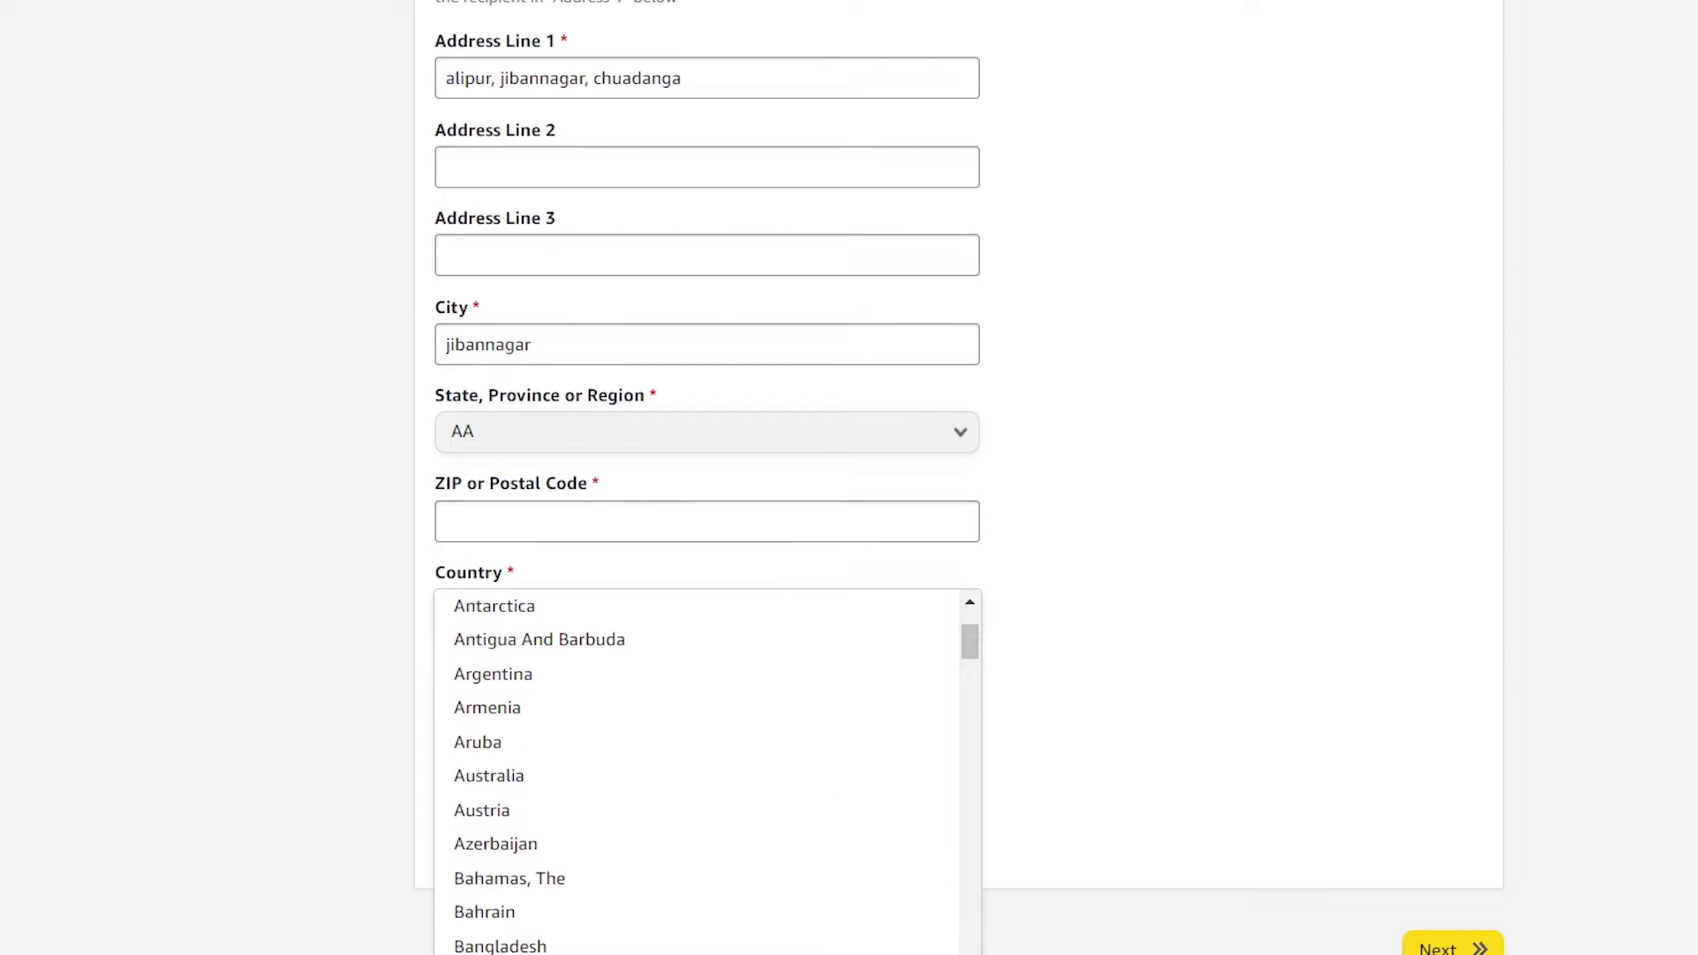
pyautogui.click(524, 944)
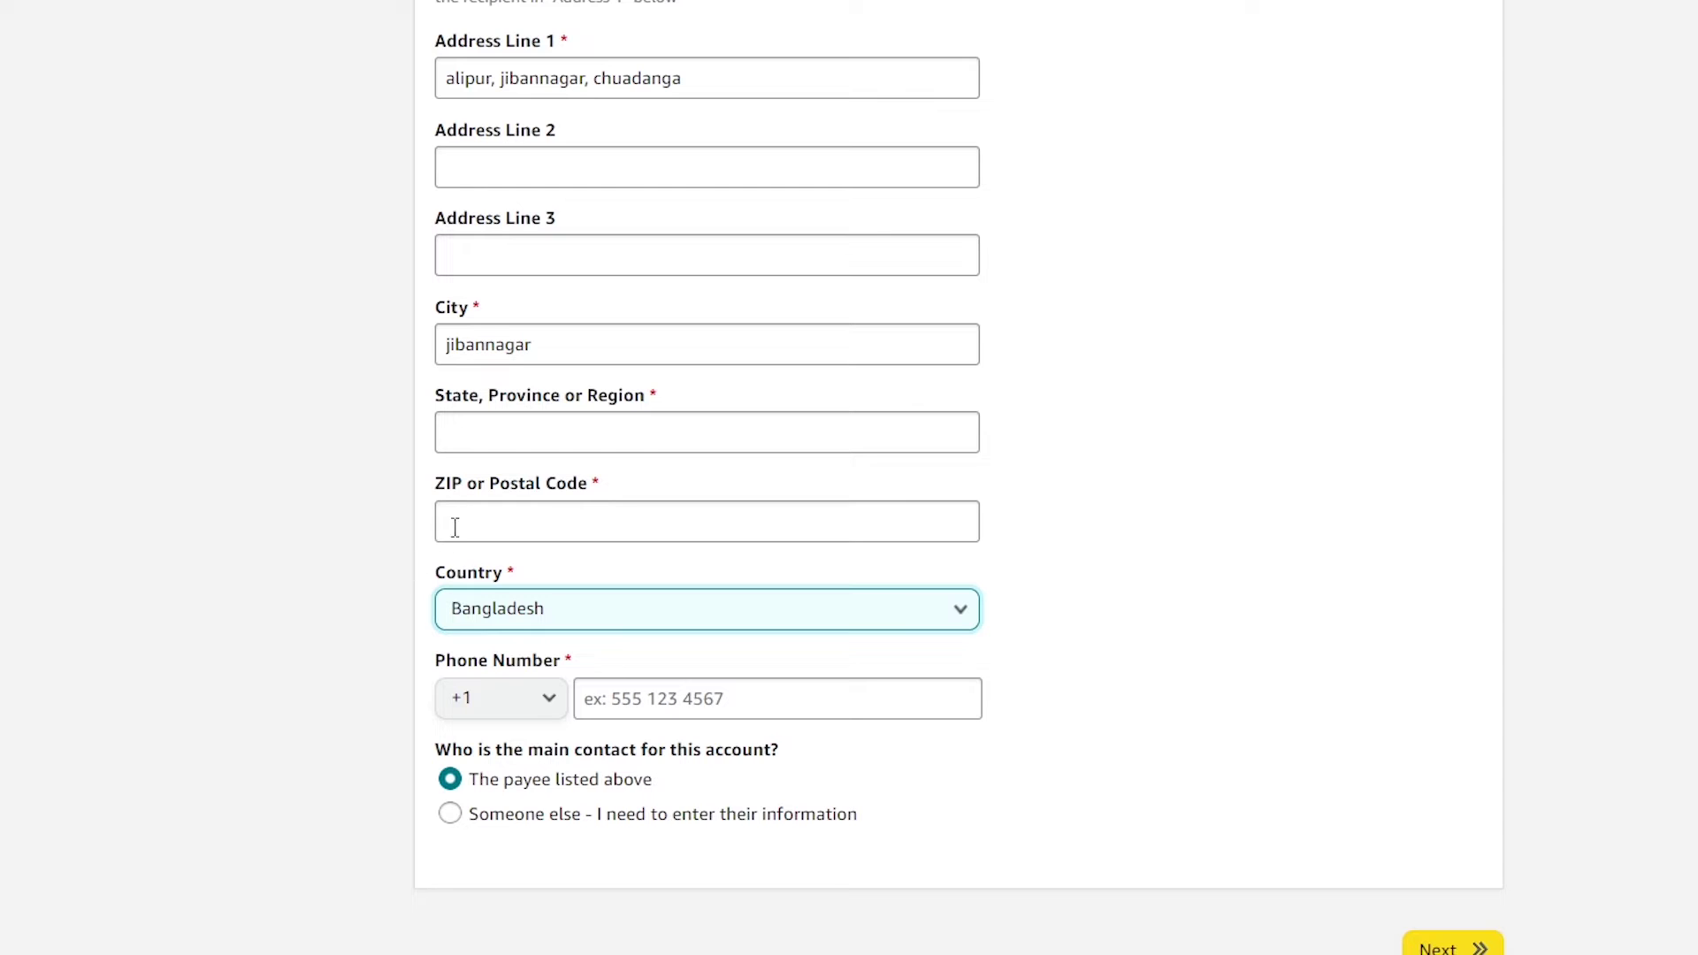
# Fill in the state/region and postal code fields
pyautogui.click(496, 438)
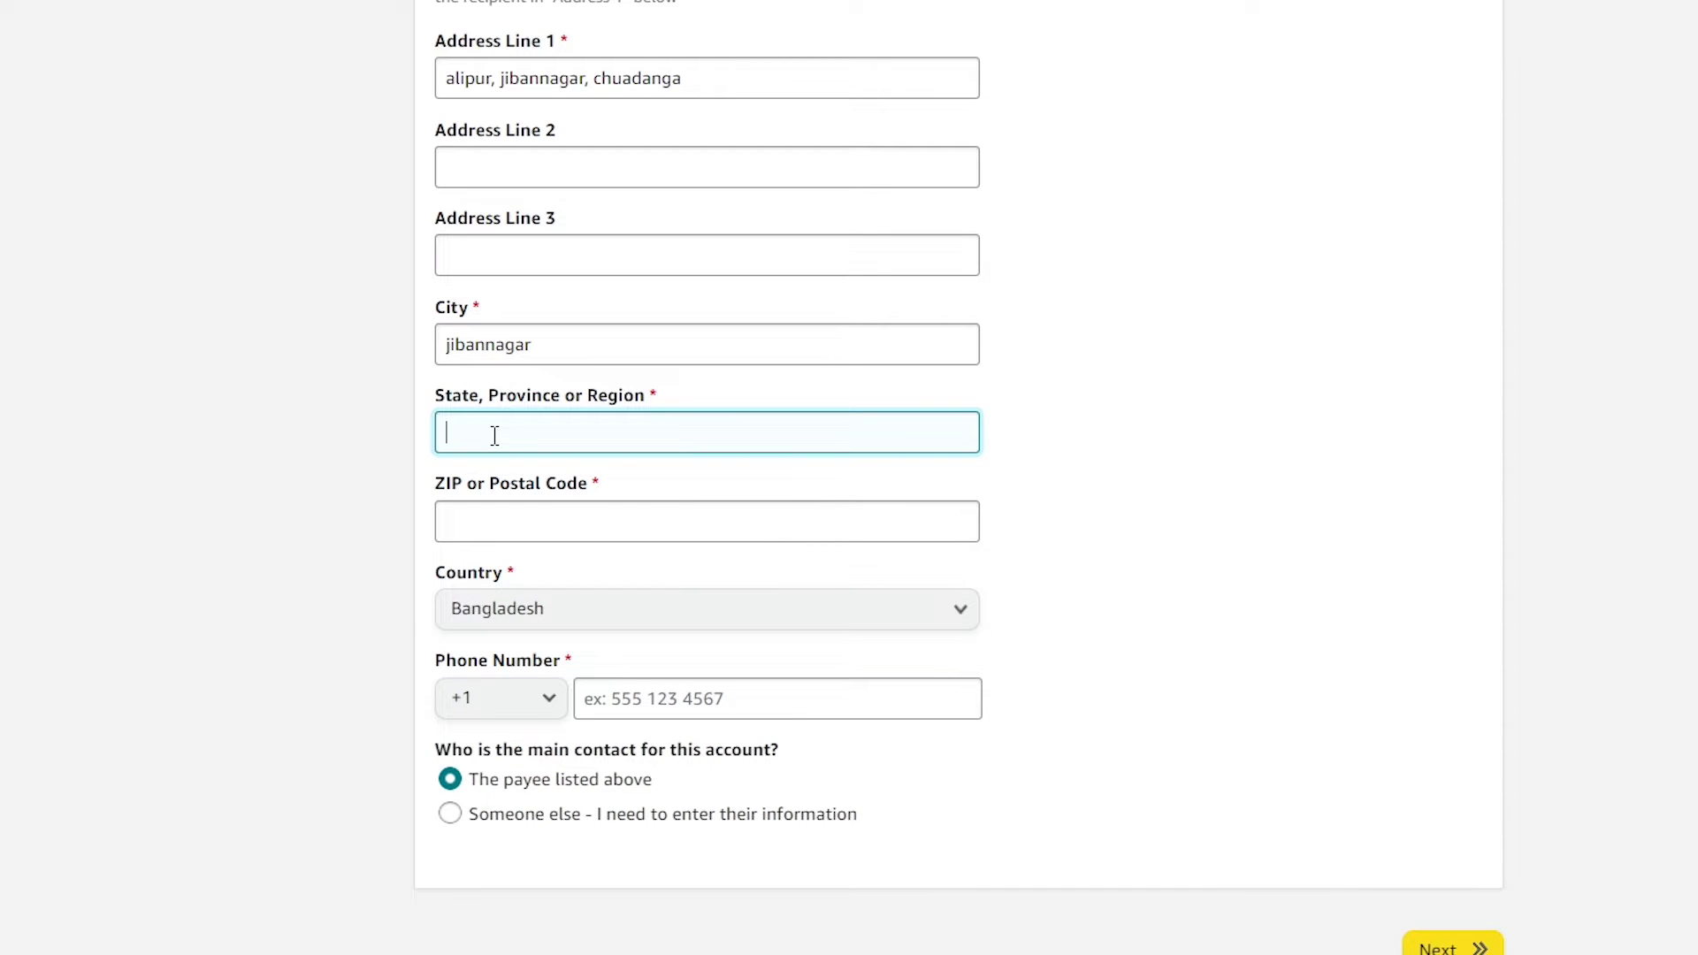
pyautogui.write('khulna')
pyautogui.click(493, 532)
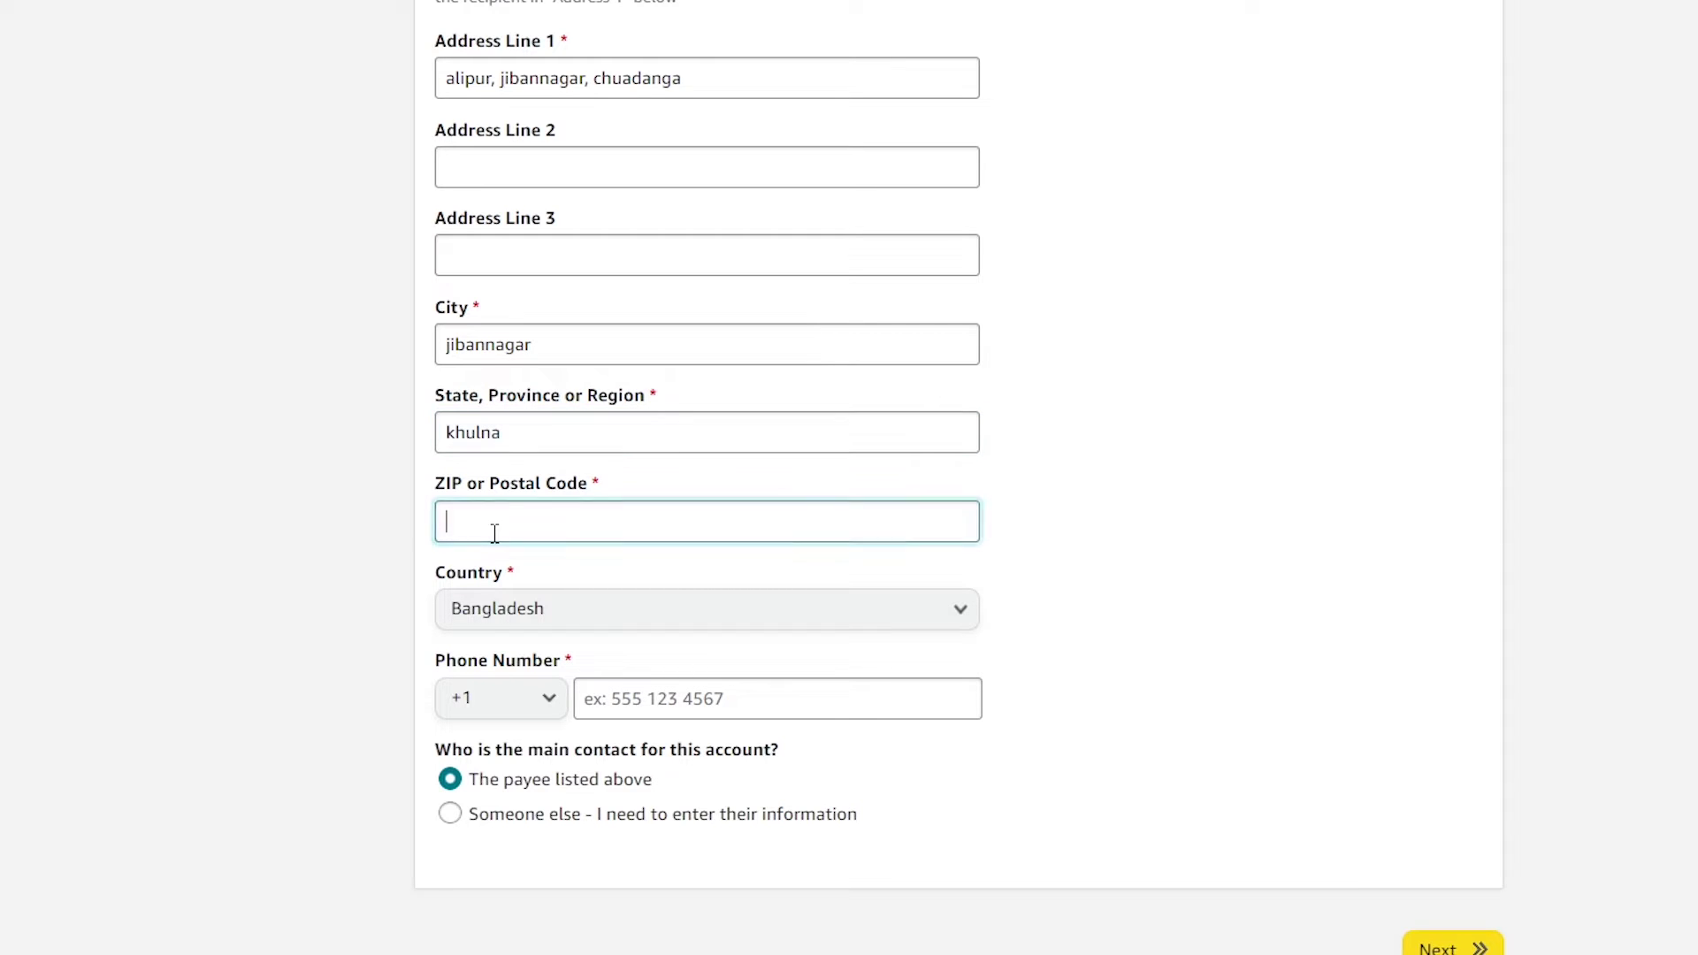
pyautogui.write('7')
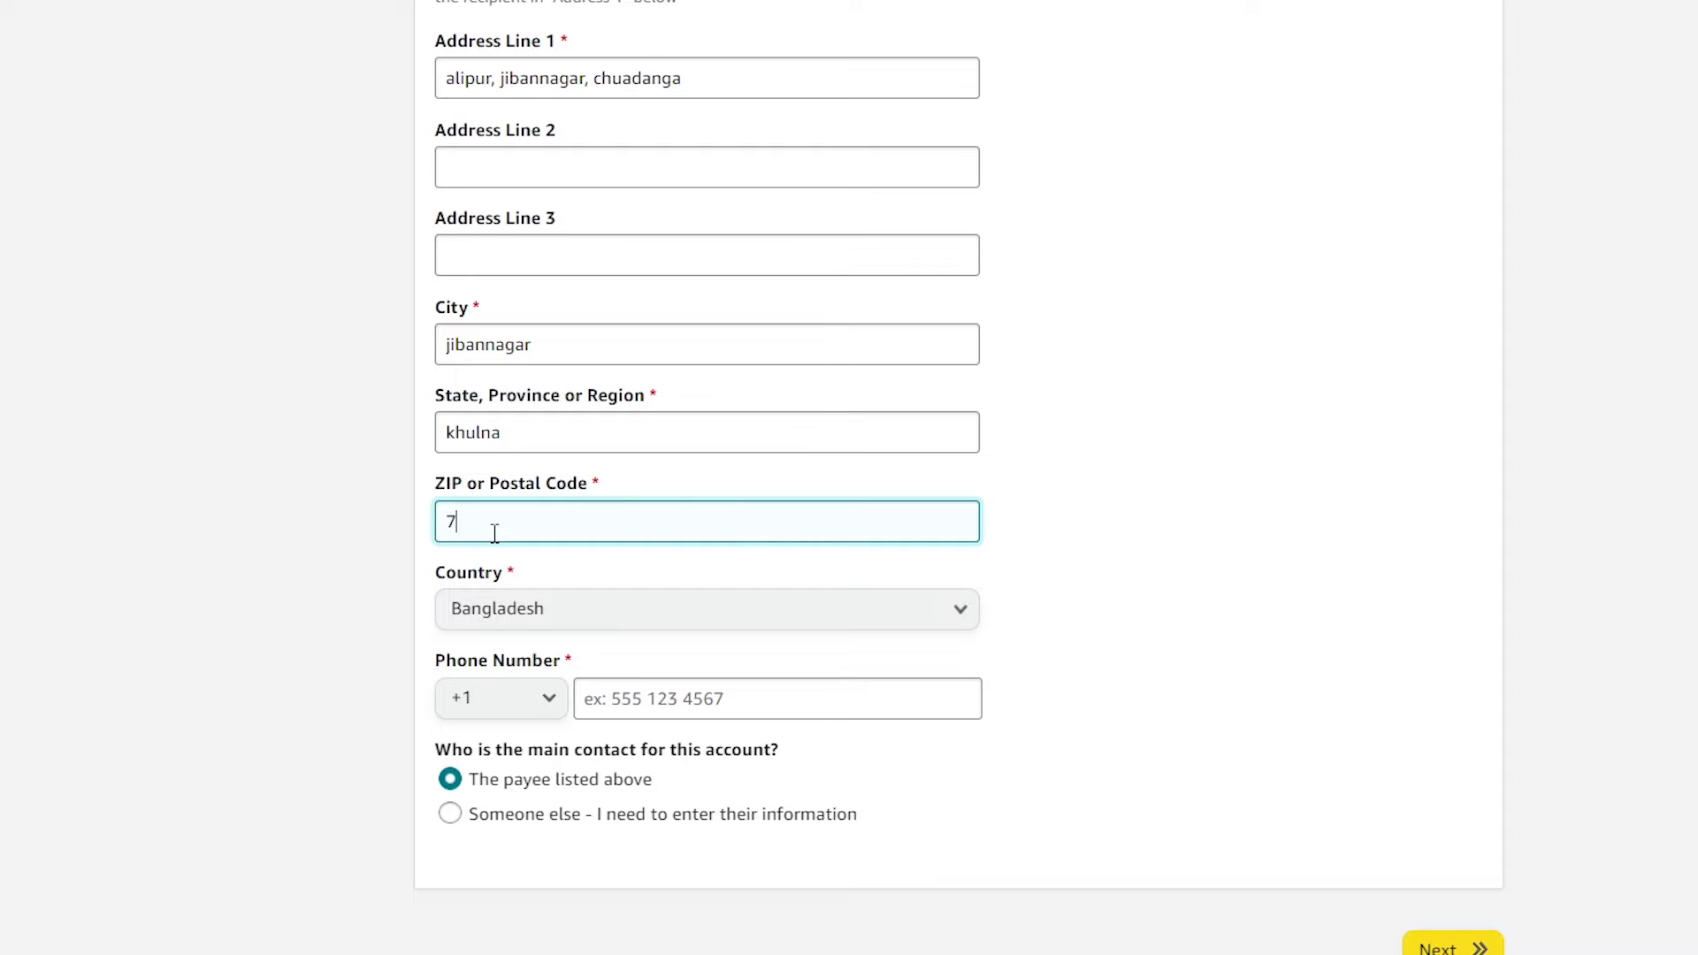
pyautogui.write('230')
pyautogui.click(334, 569)
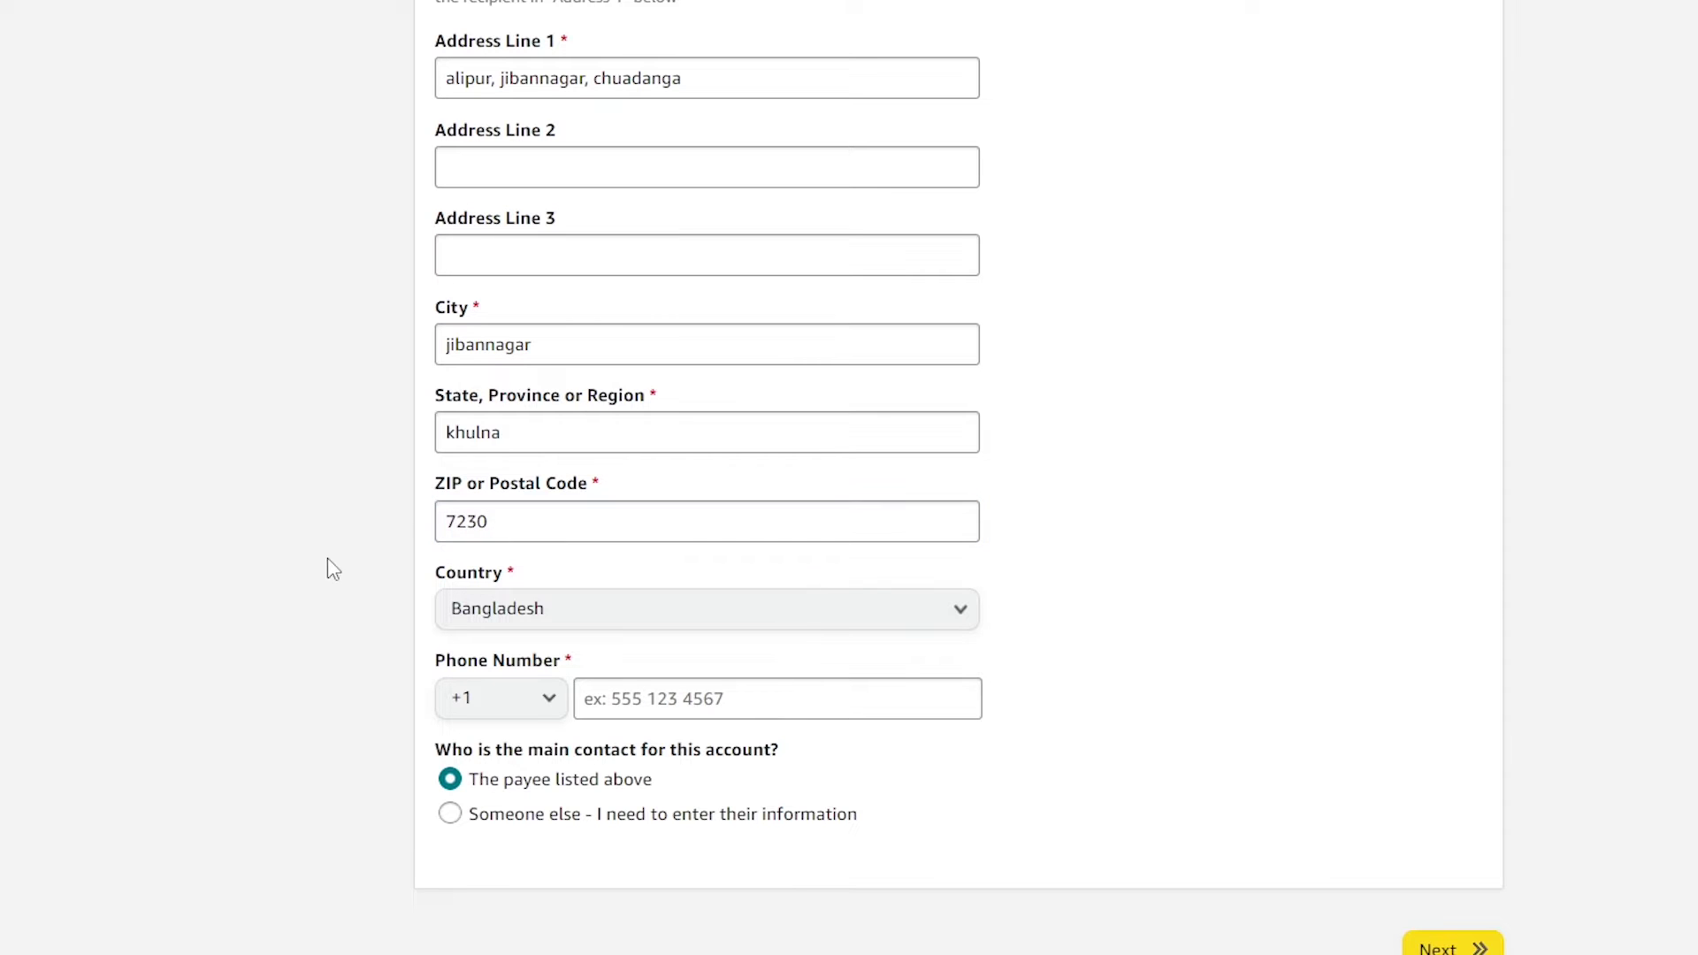
# Keep +880 as the phone country code, remove the number's leading 0, and submit
pyautogui.click(518, 701)
pyautogui.scroll(-2, 514, 354)
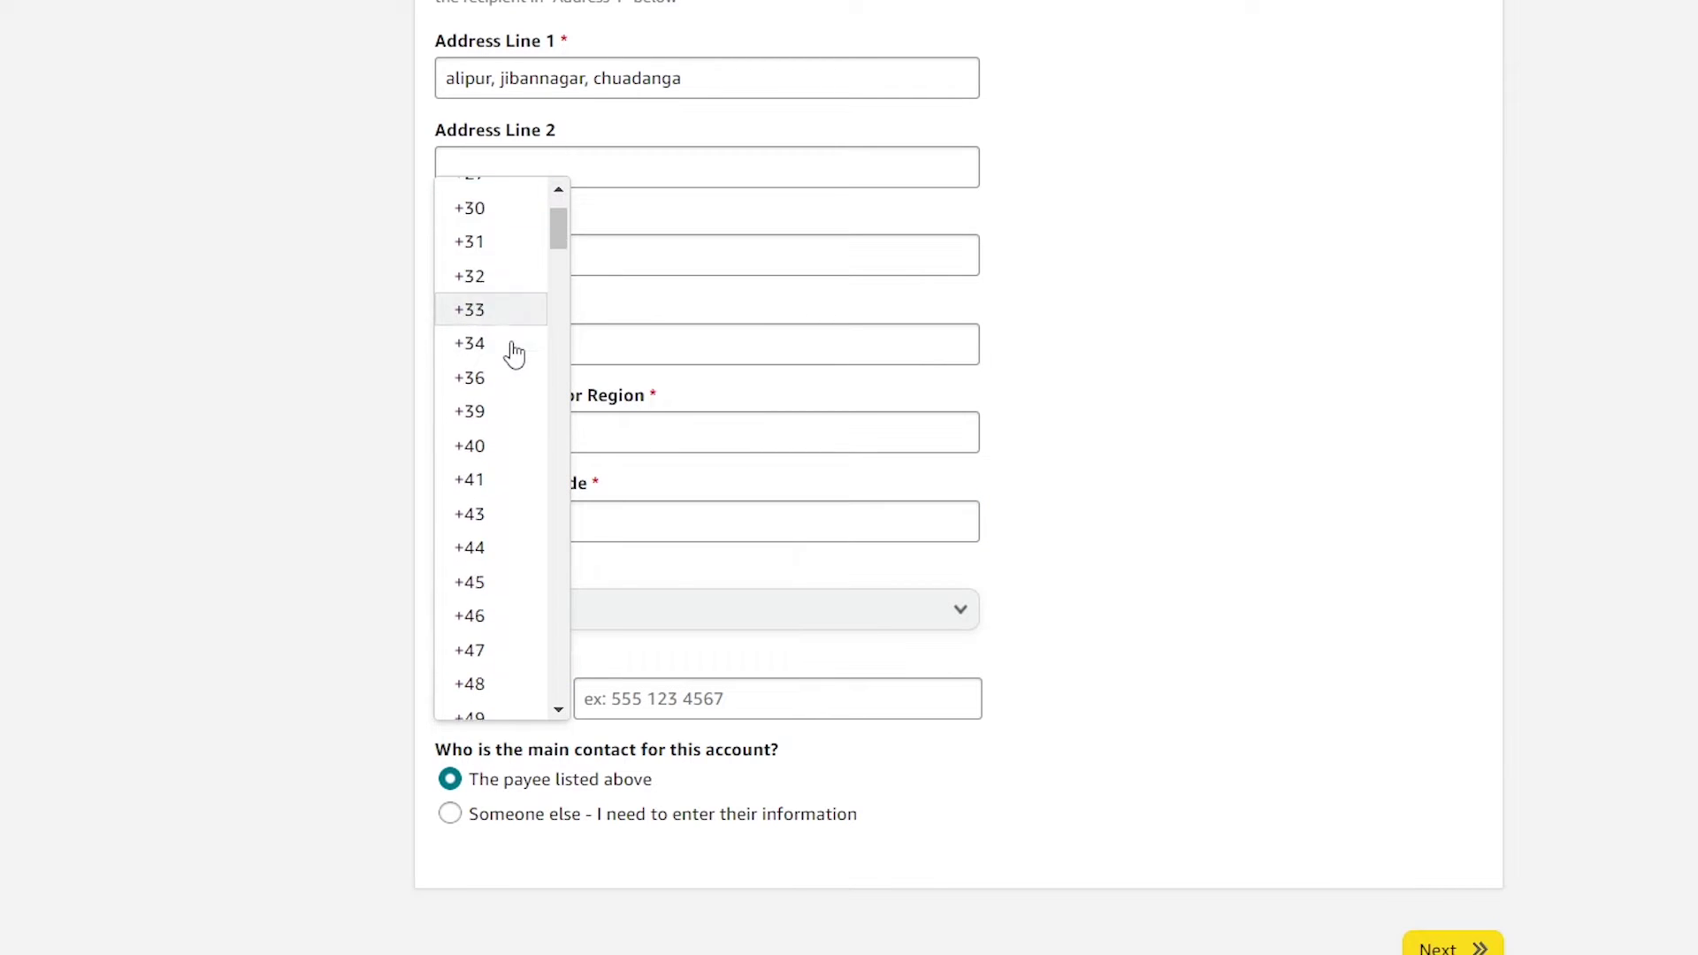
pyautogui.scroll(-3, 485, 442)
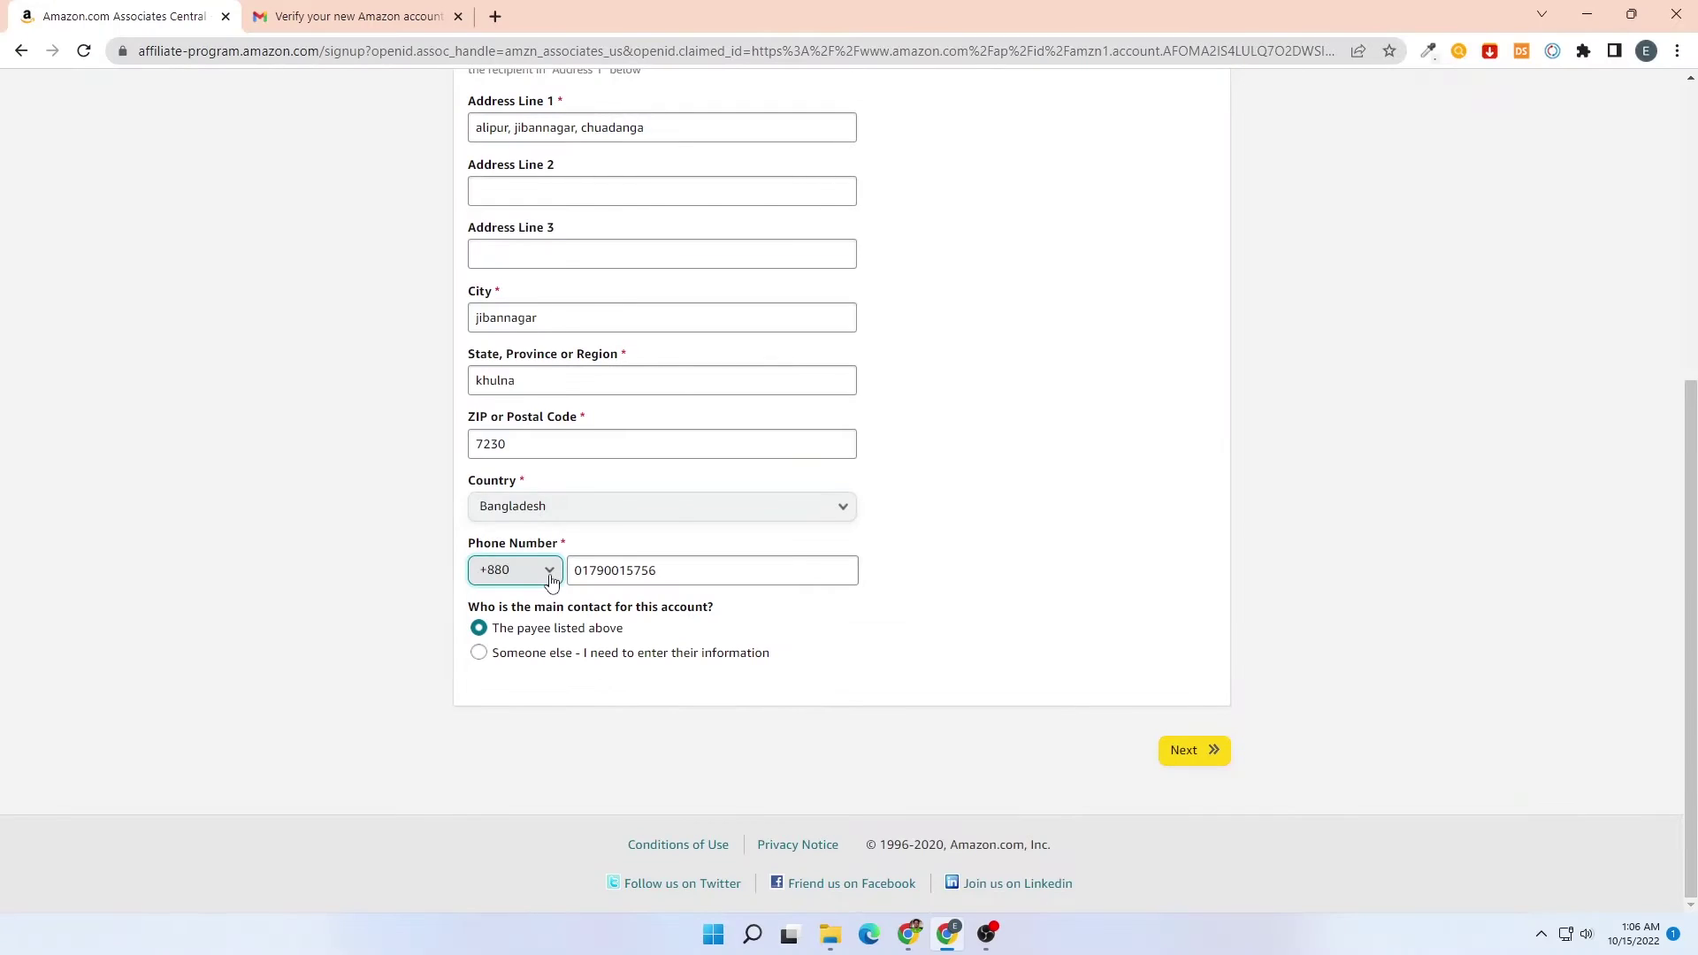
pyautogui.click(550, 580)
pyautogui.scroll(-1, 512, 274)
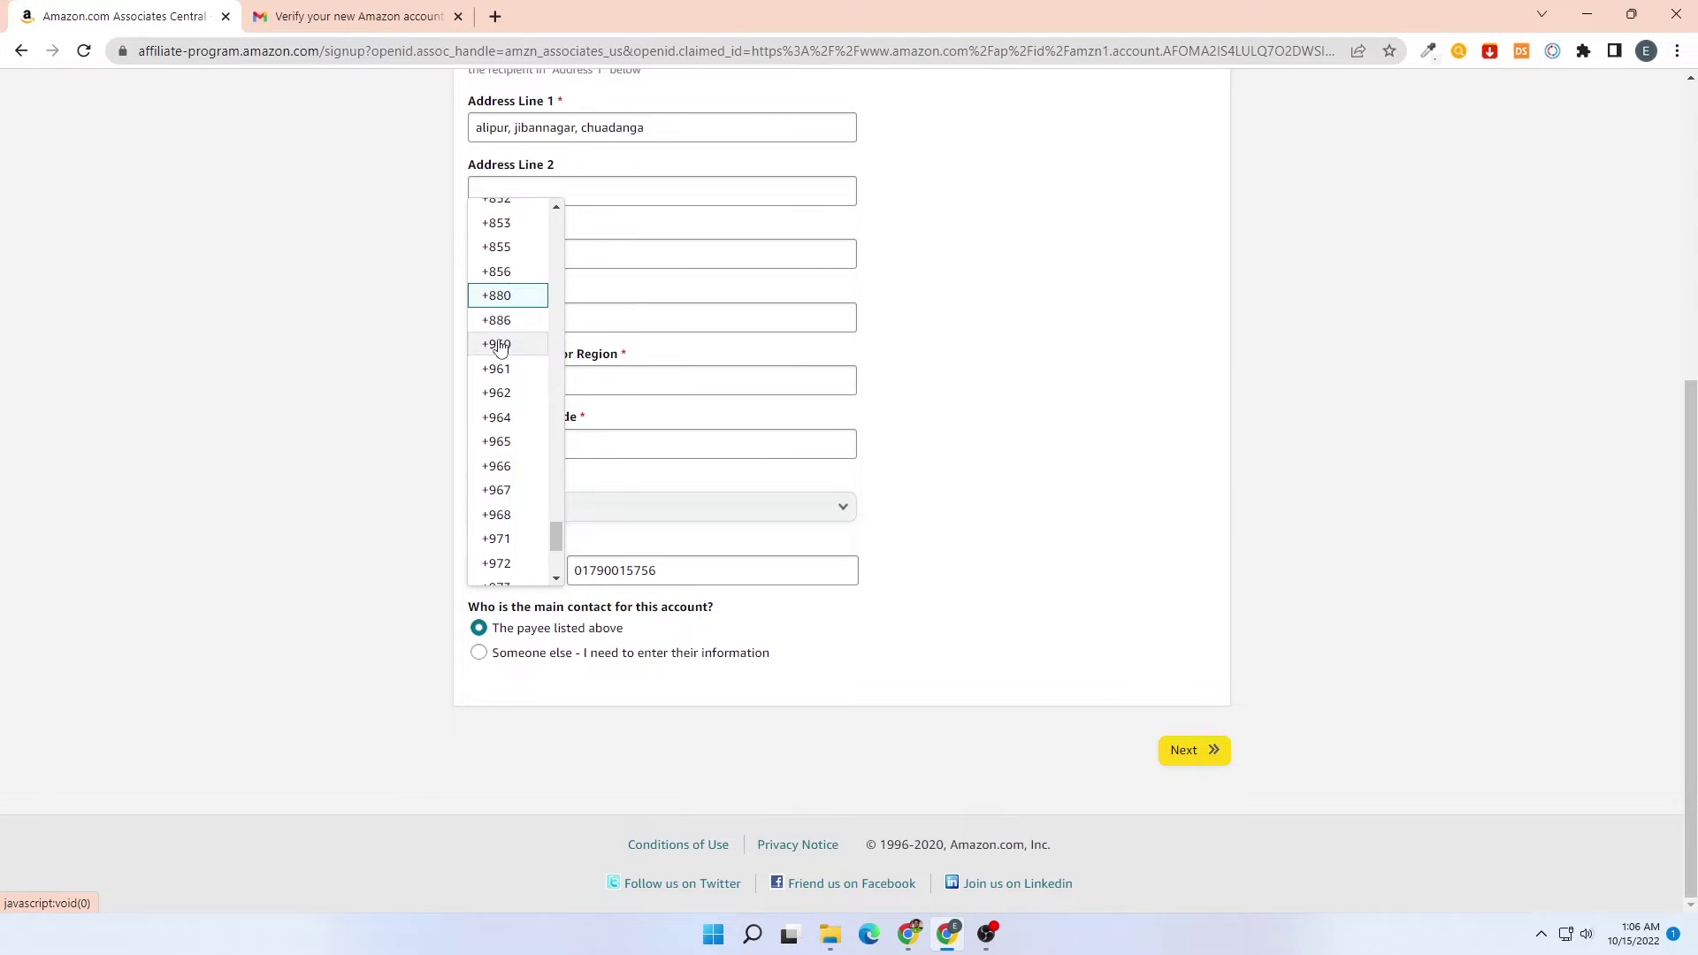
pyautogui.click(496, 296)
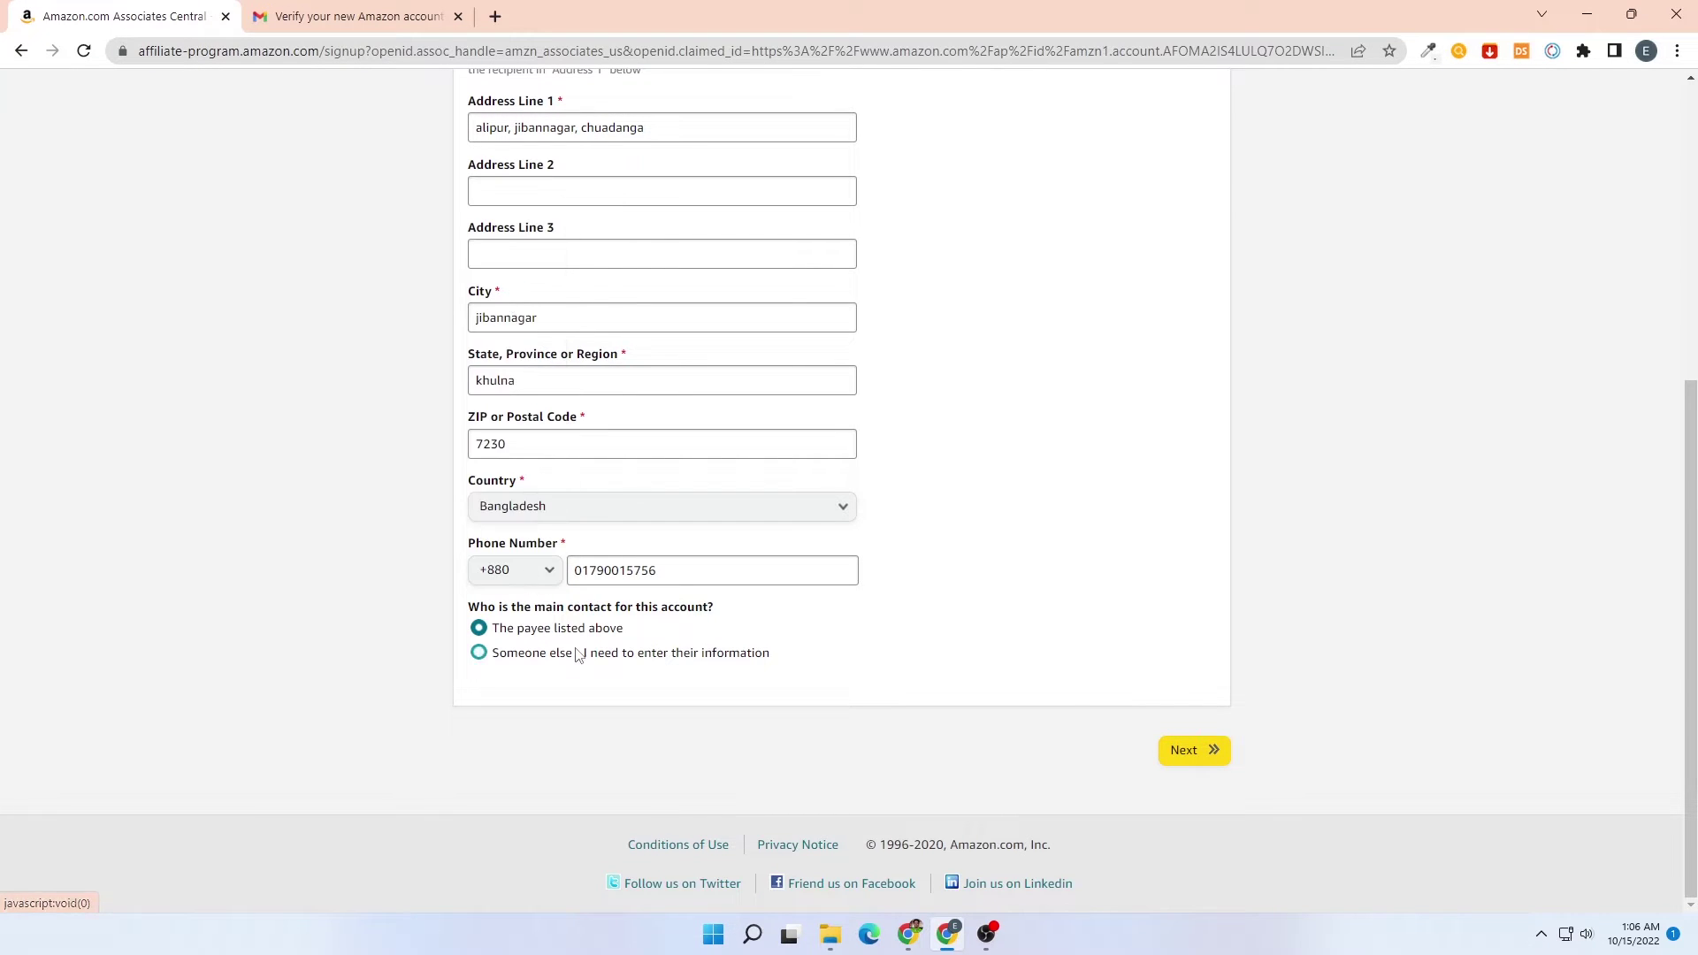
pyautogui.click(576, 571)
pyautogui.press('Delete')
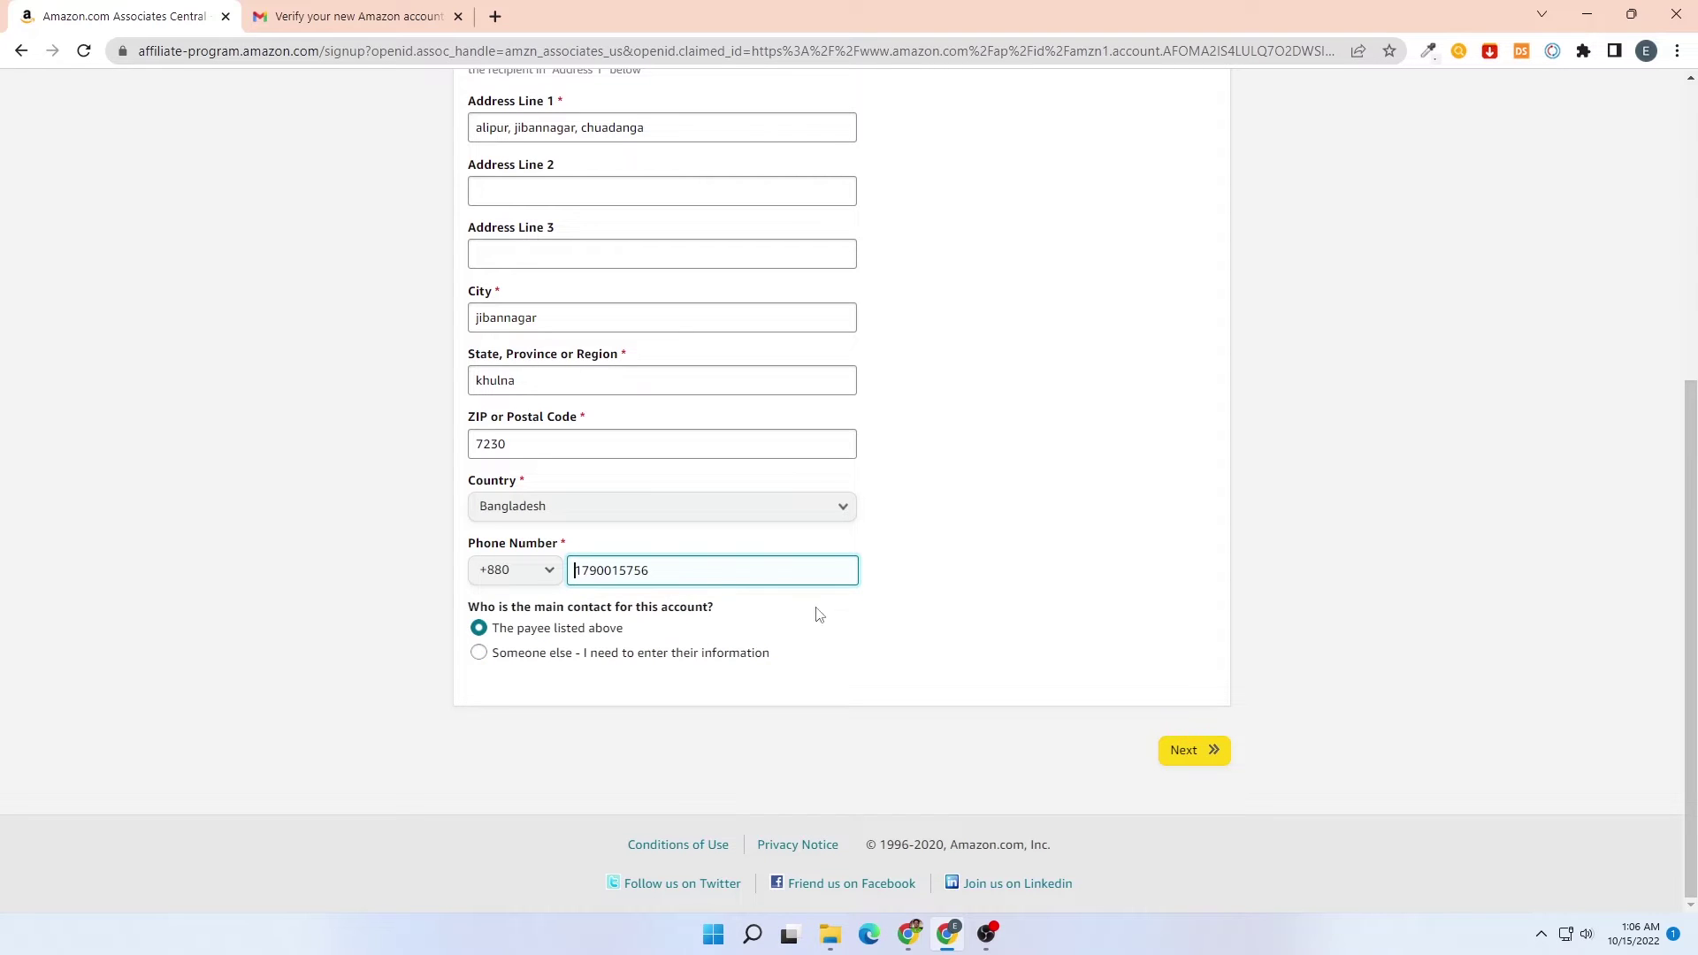
pyautogui.click(1186, 760)
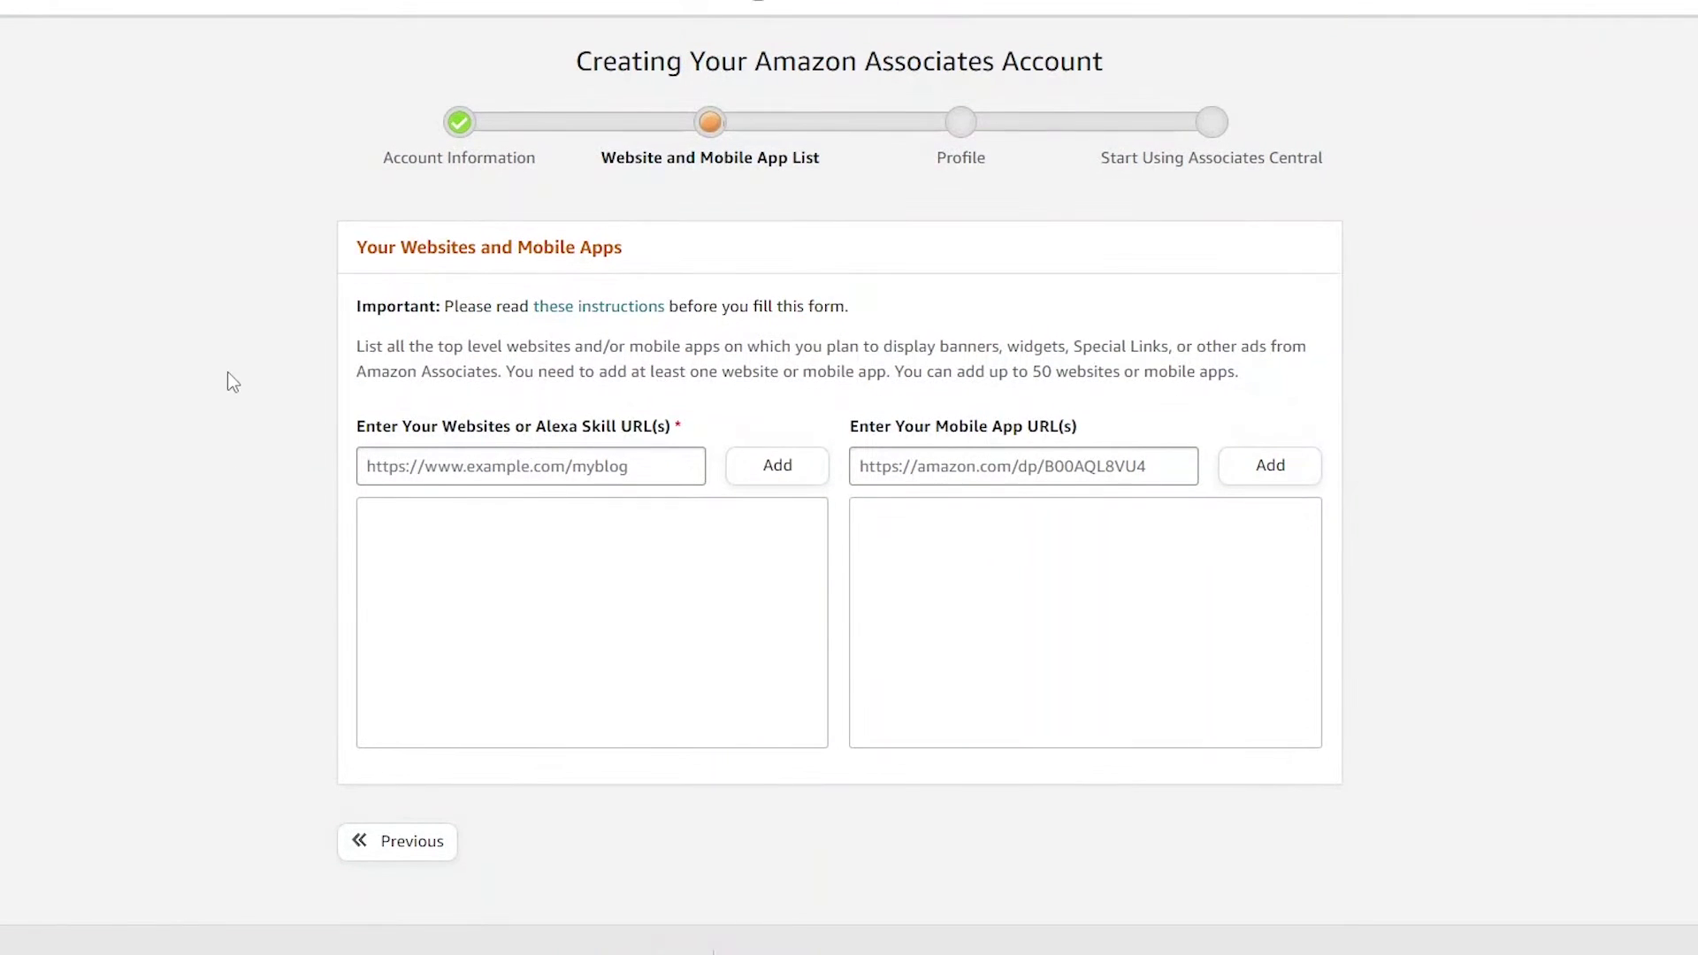
# Dismiss the 'Please note' instructions popover on the Website and Mobile App List step
pyautogui.click(1053, 416)
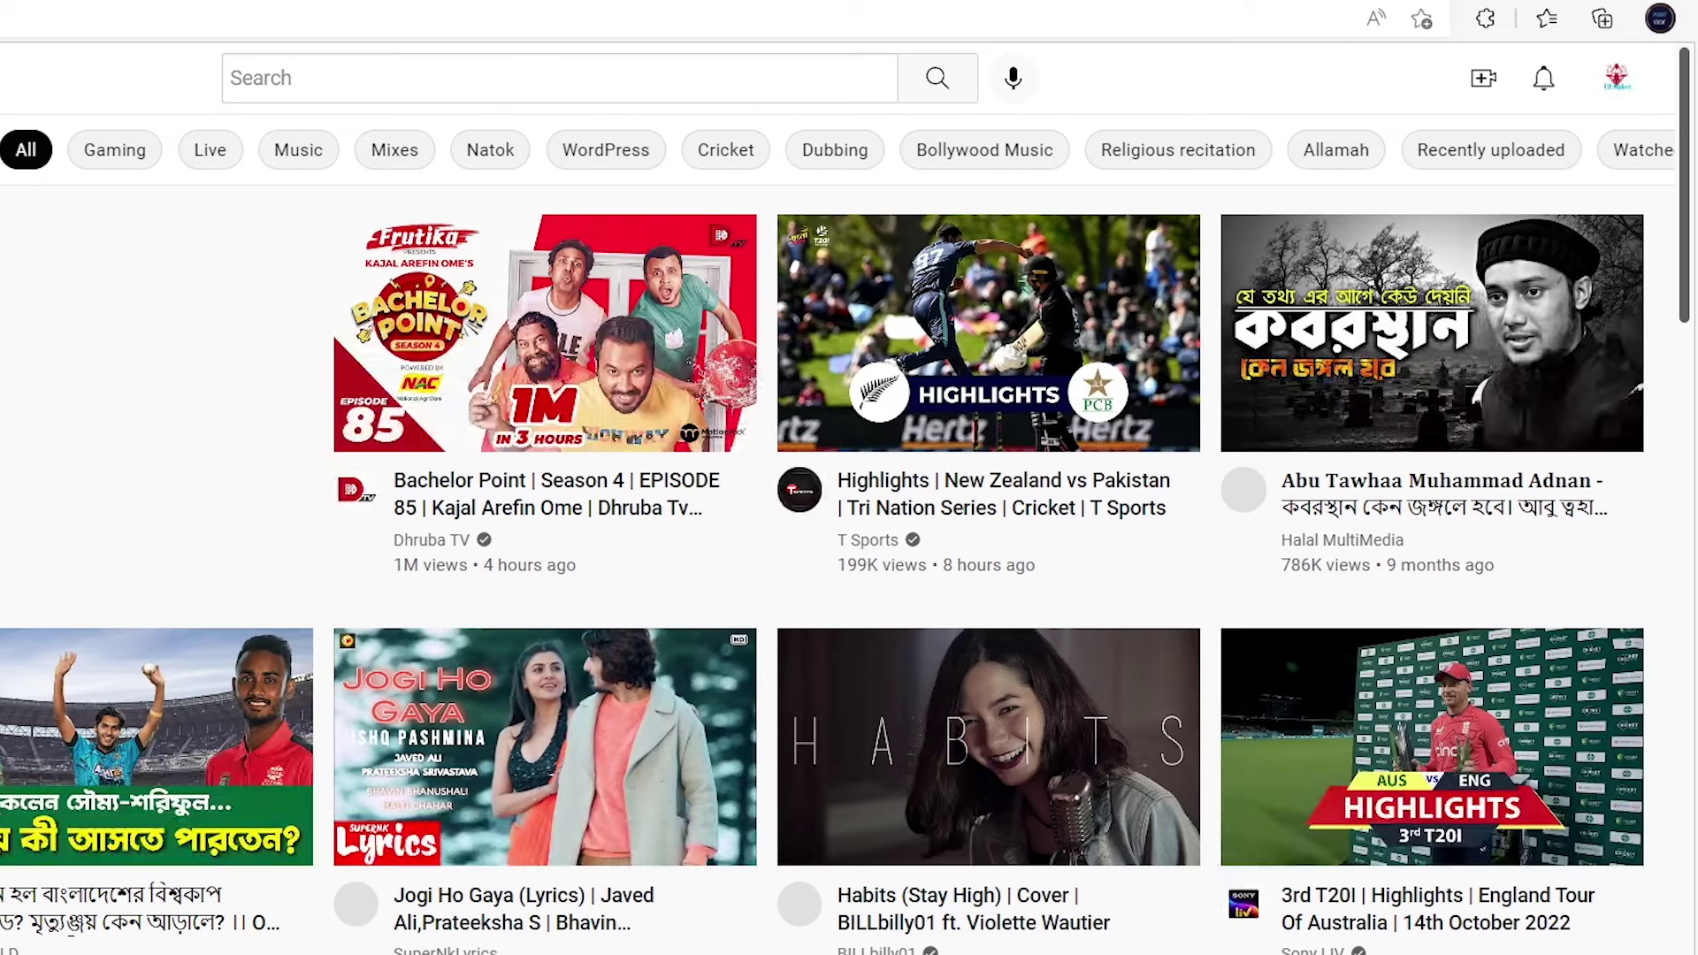
# Open the YouTube account's own channel page and select its web address
pyautogui.click(1617, 78)
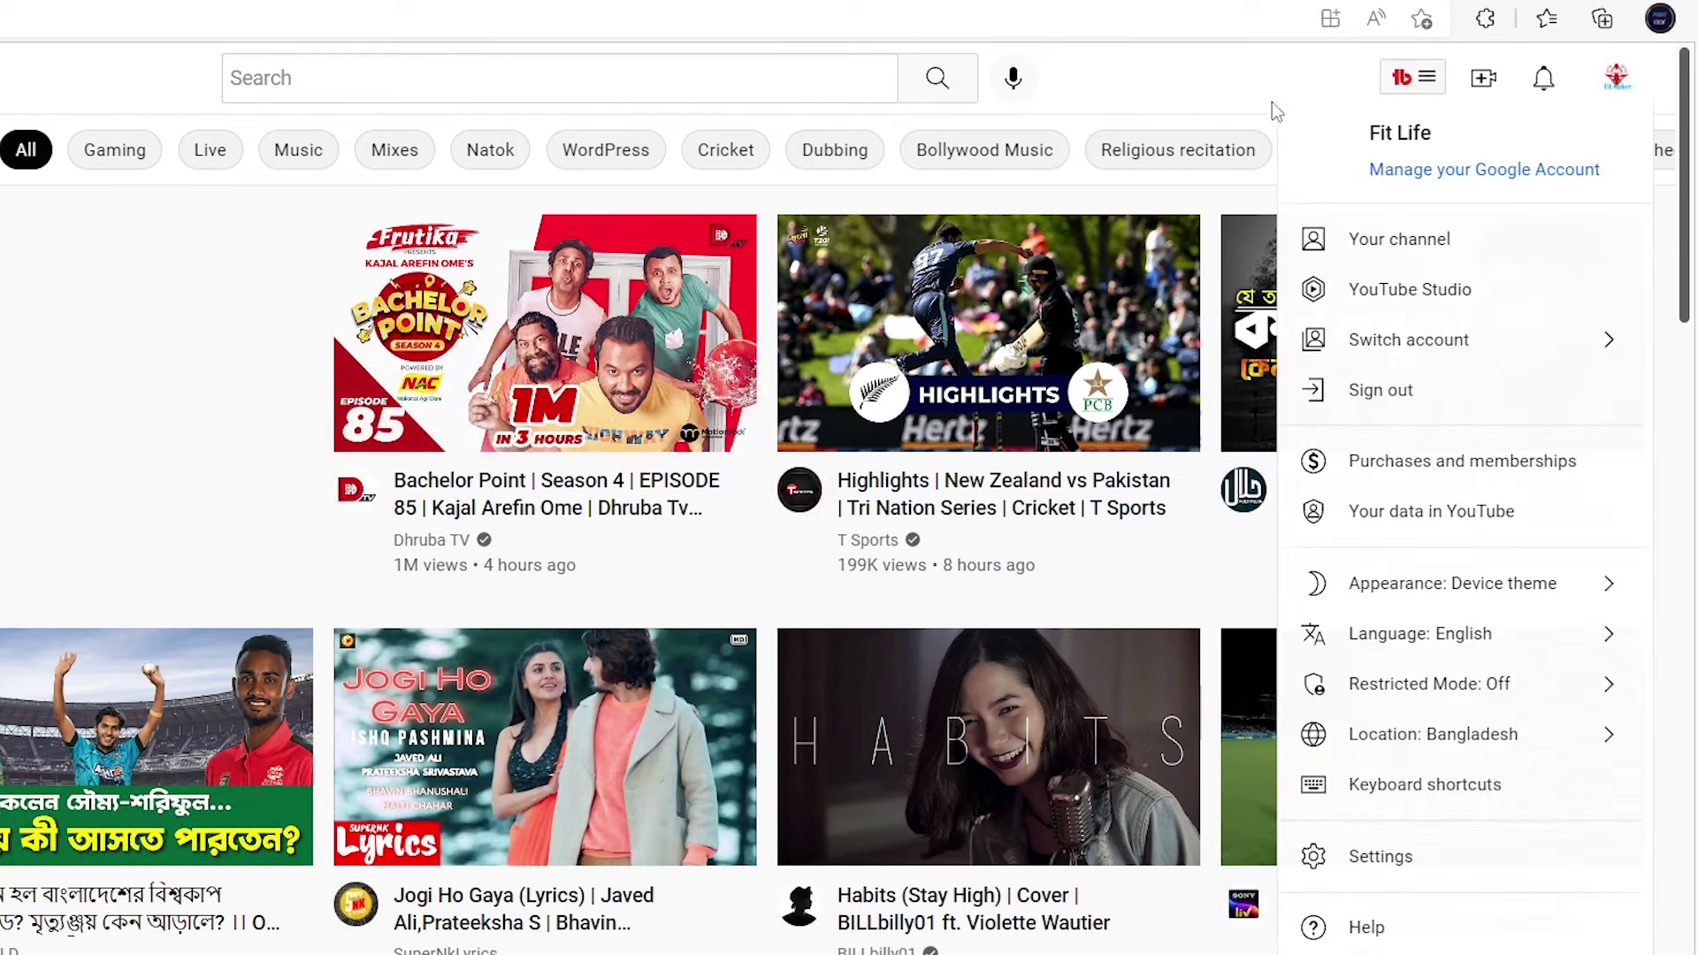
pyautogui.click(1444, 243)
pyautogui.click(481, 27)
pyautogui.hotkey('ctrl', 'c')
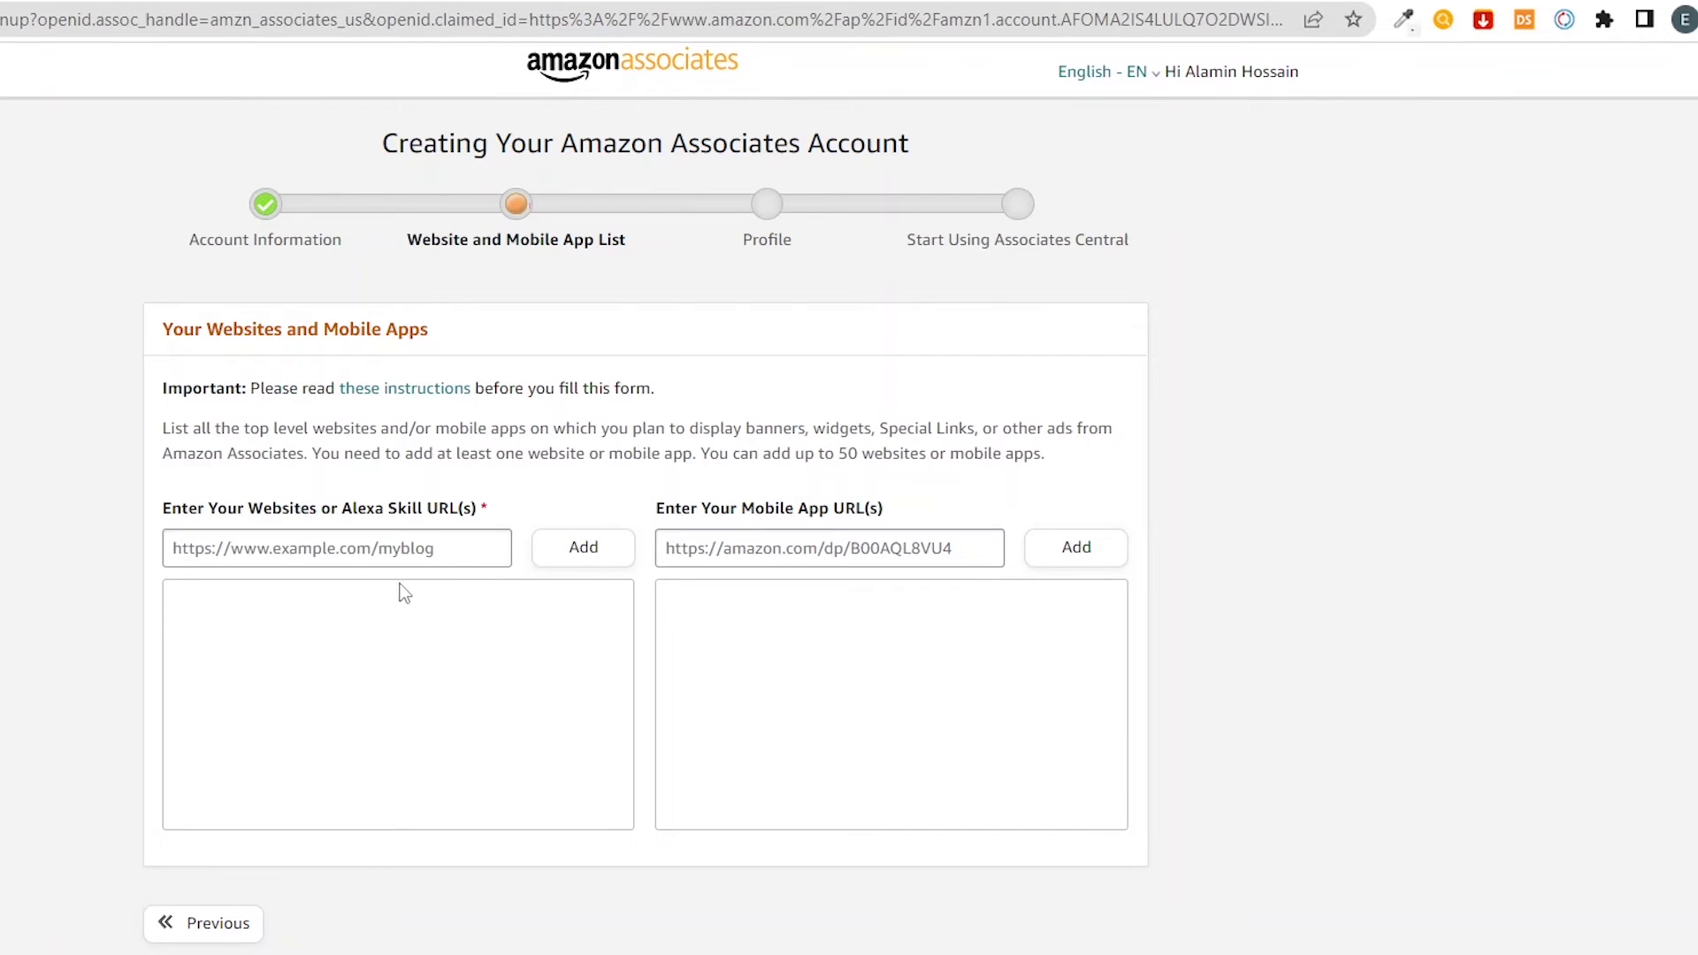
# Add the pasted YouTube channel URL to the website list, then open a new tab
pyautogui.click(348, 564)
pyautogui.hotkey('ctrl', 'v')
pyautogui.click(597, 551)
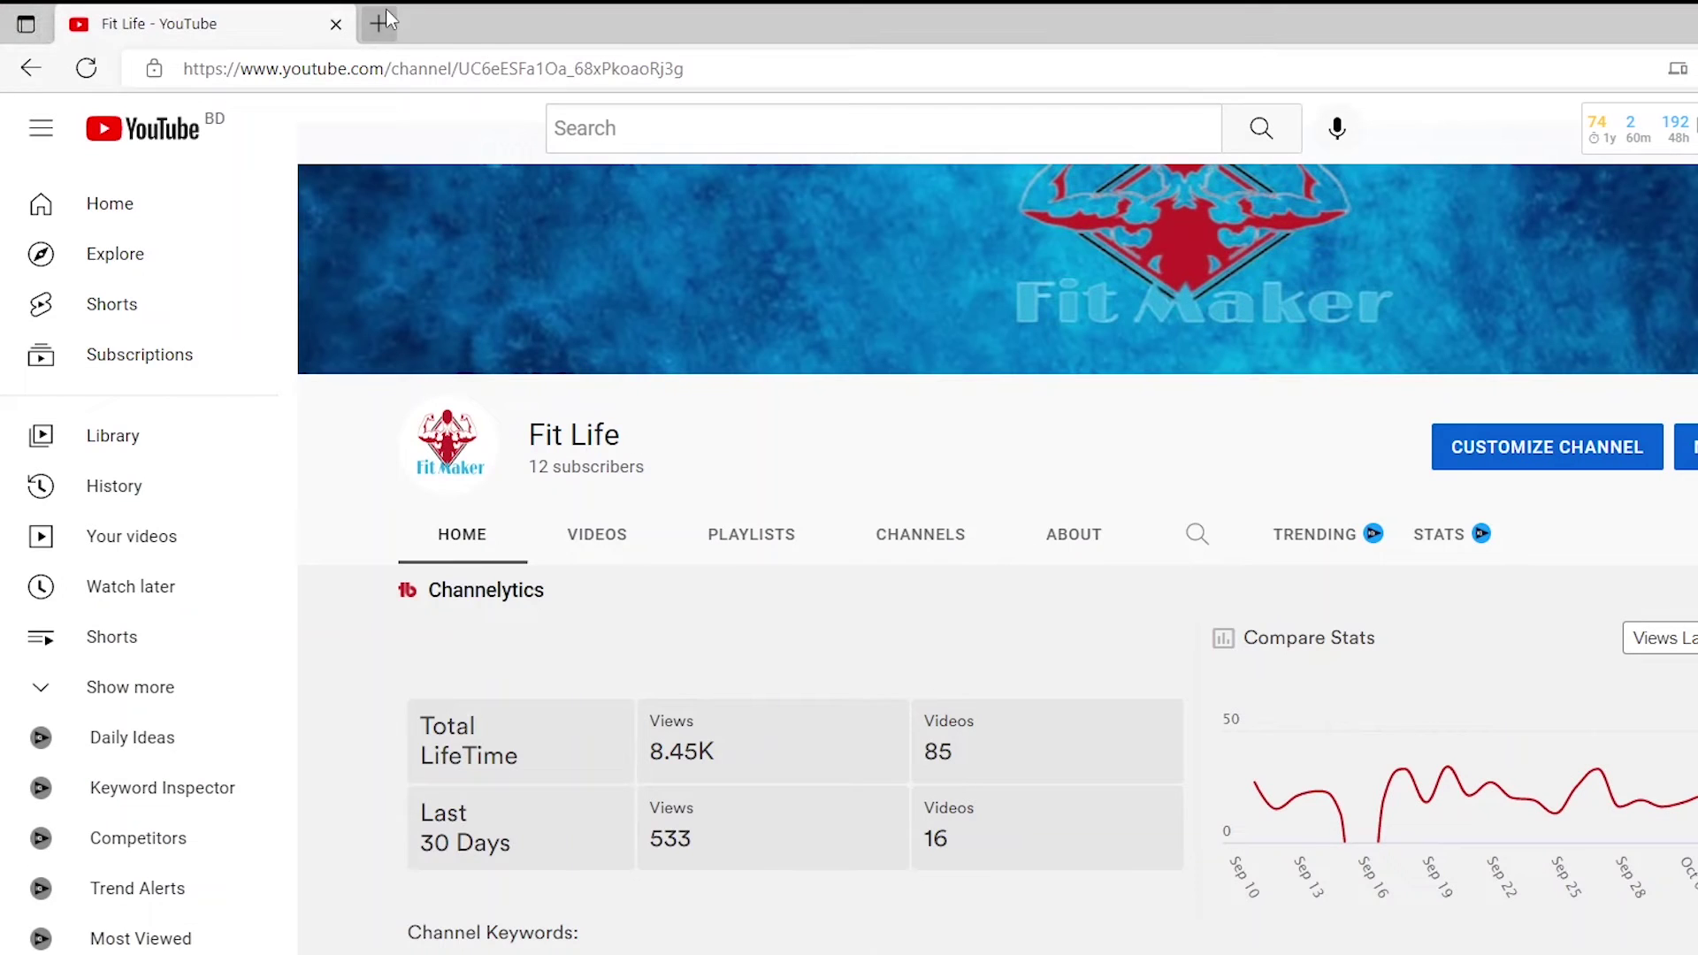
pyautogui.click(385, 11)
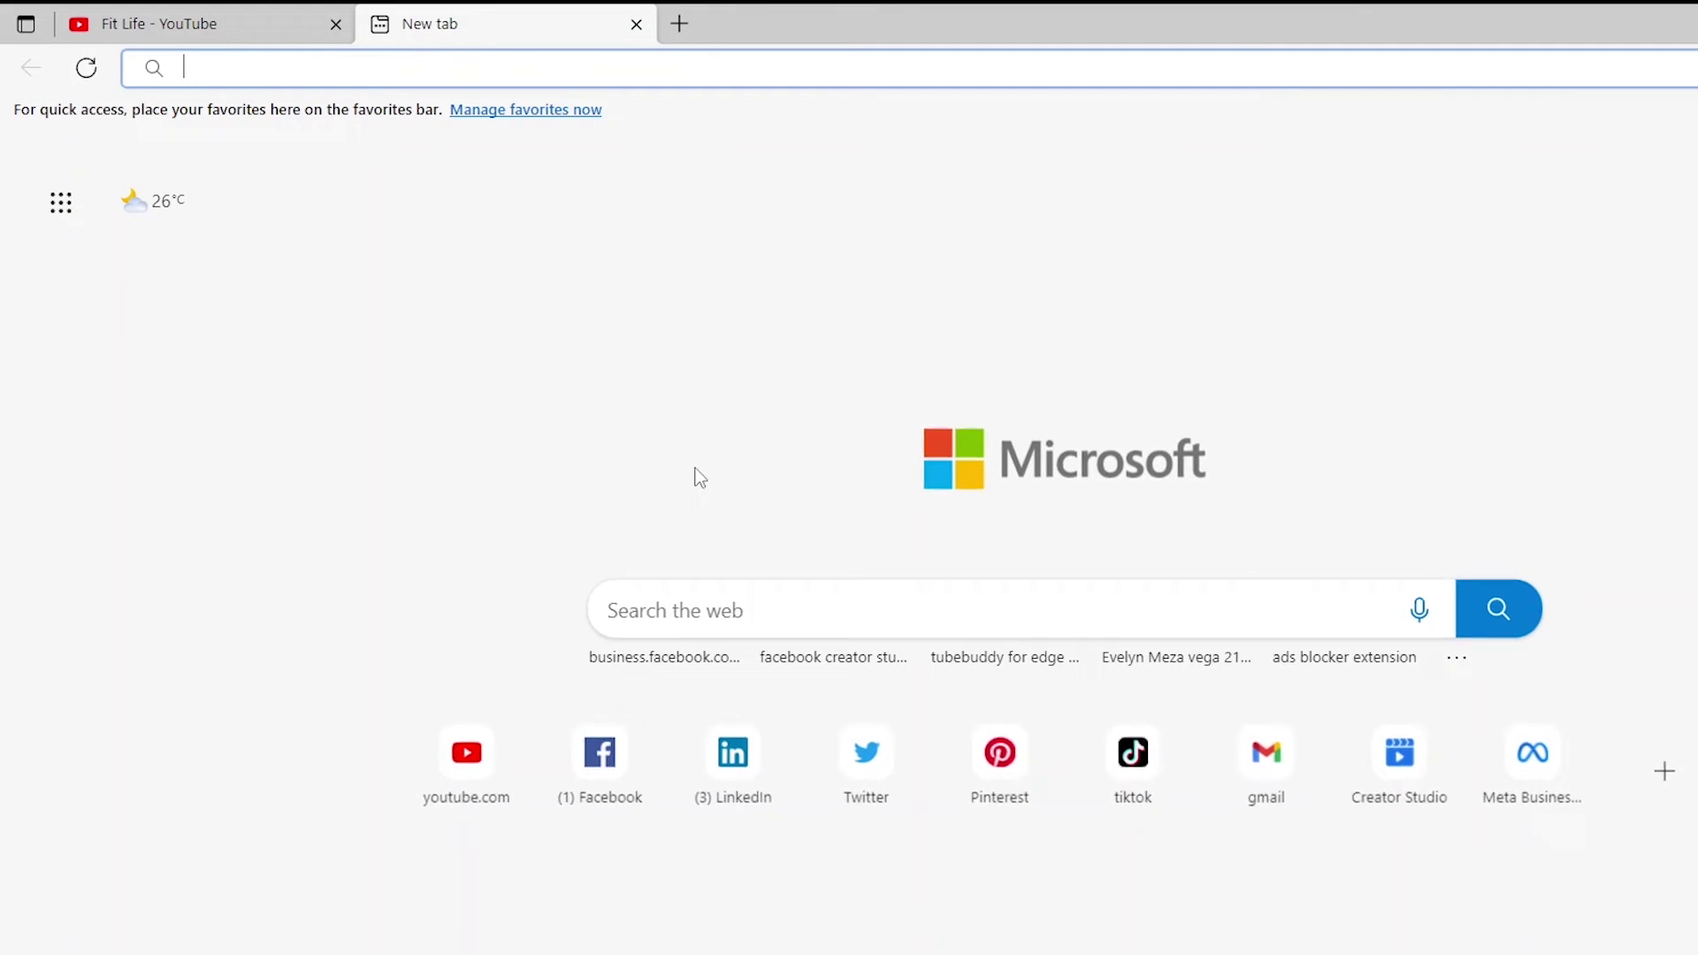
# Open the Facebook page from the new-tab shortcuts and select its web address
pyautogui.click(628, 786)
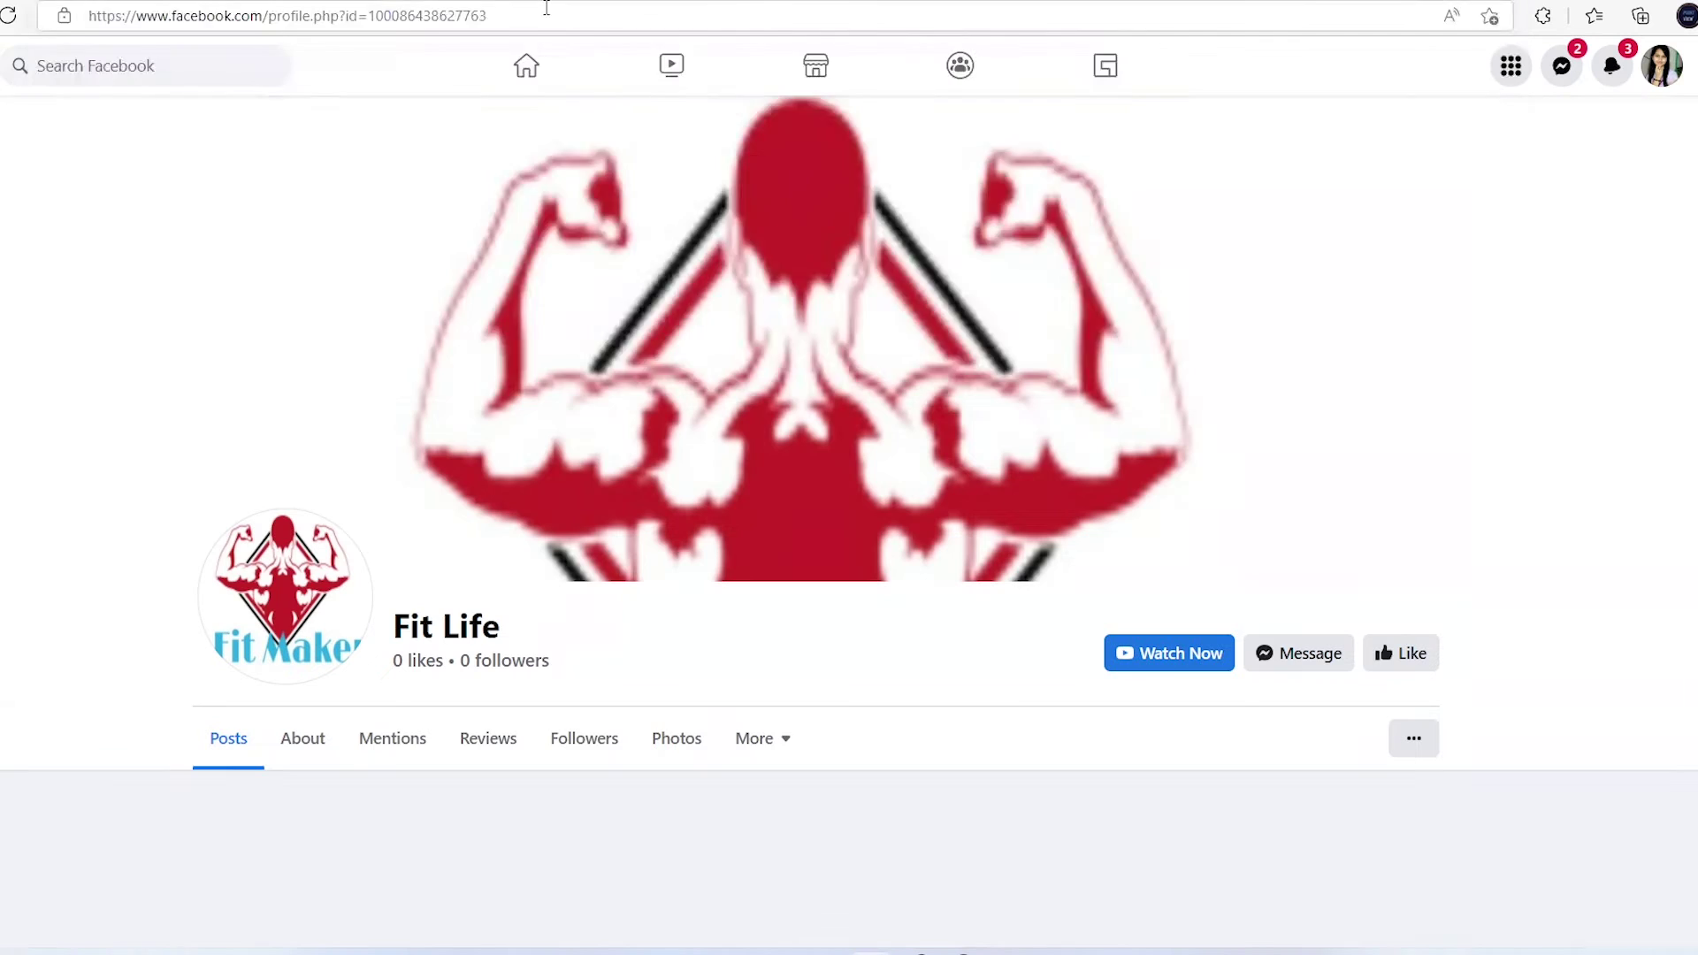
pyautogui.click(619, 69)
pyautogui.hotkey('ctrl', 'c')
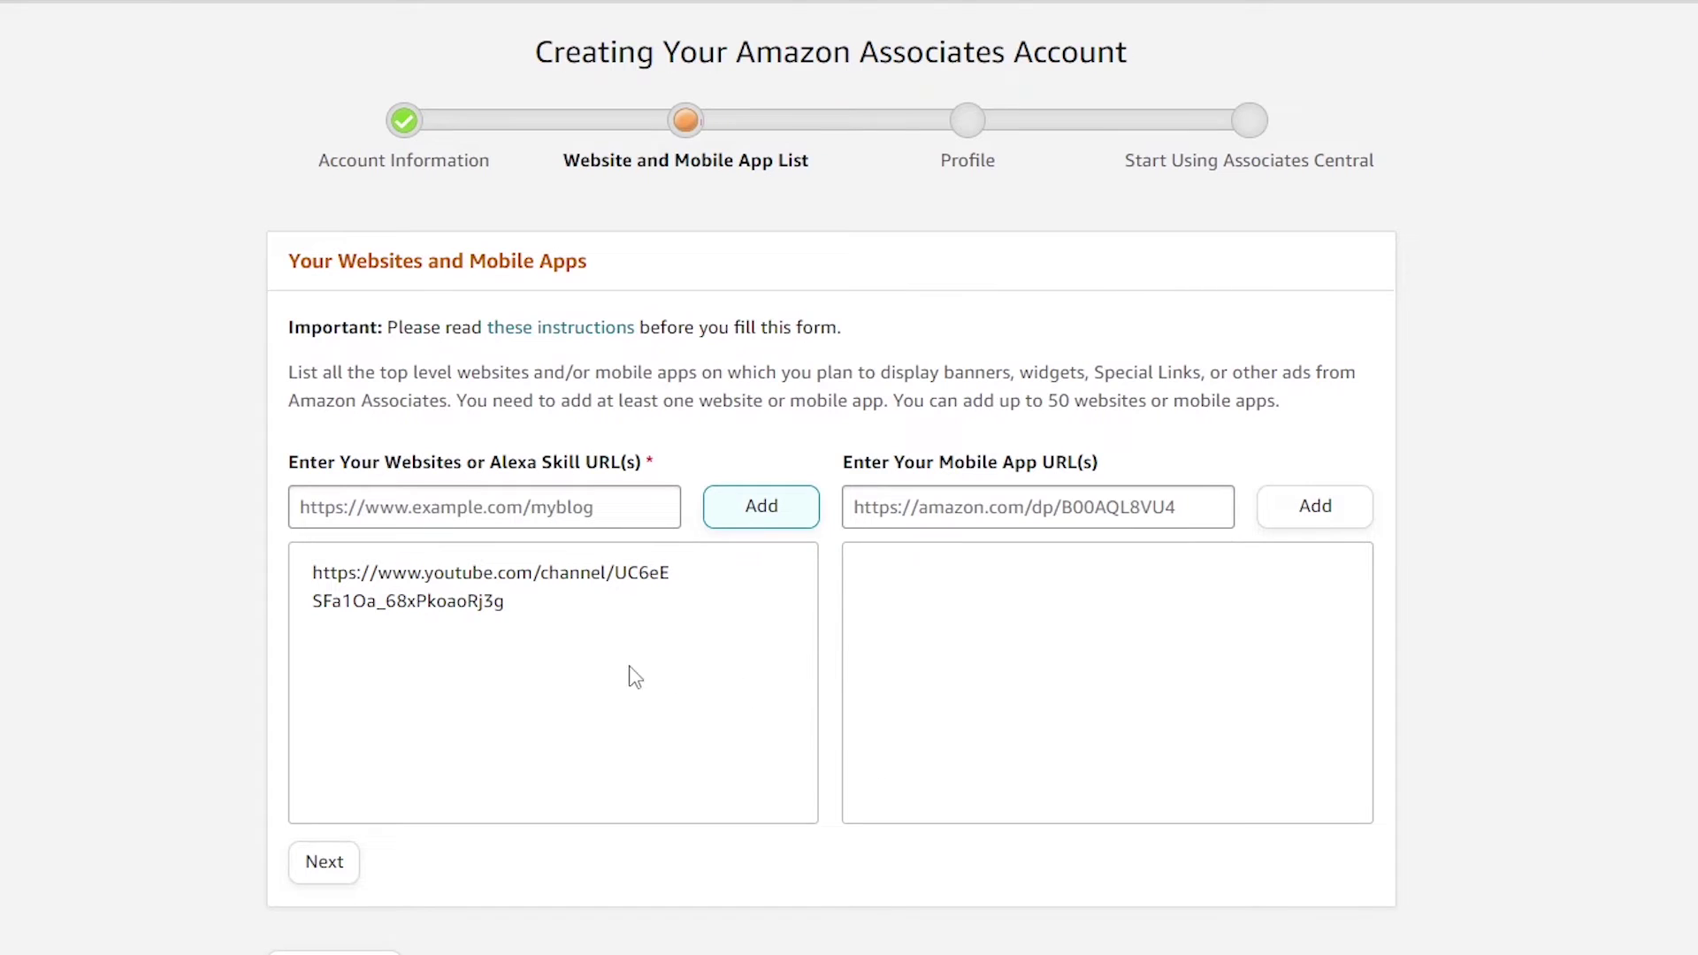
# Add the pasted Facebook page address to the website list and continue
pyautogui.click(643, 504)
pyautogui.hotkey('ctrl', 'v')
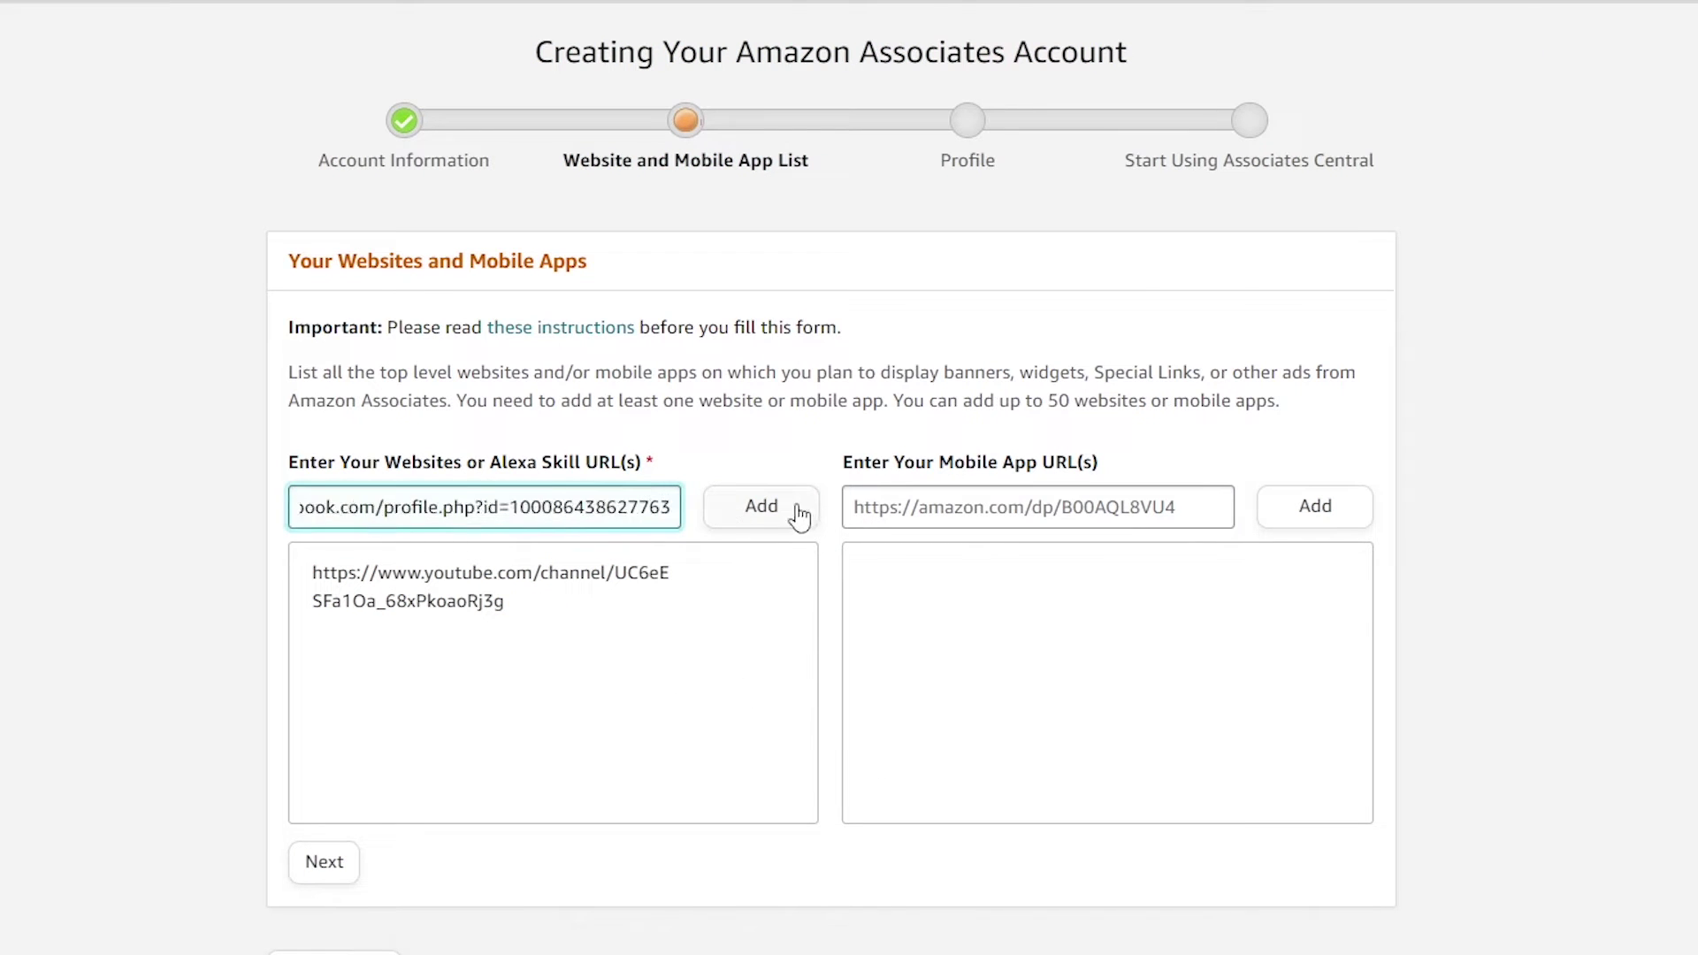
pyautogui.click(798, 513)
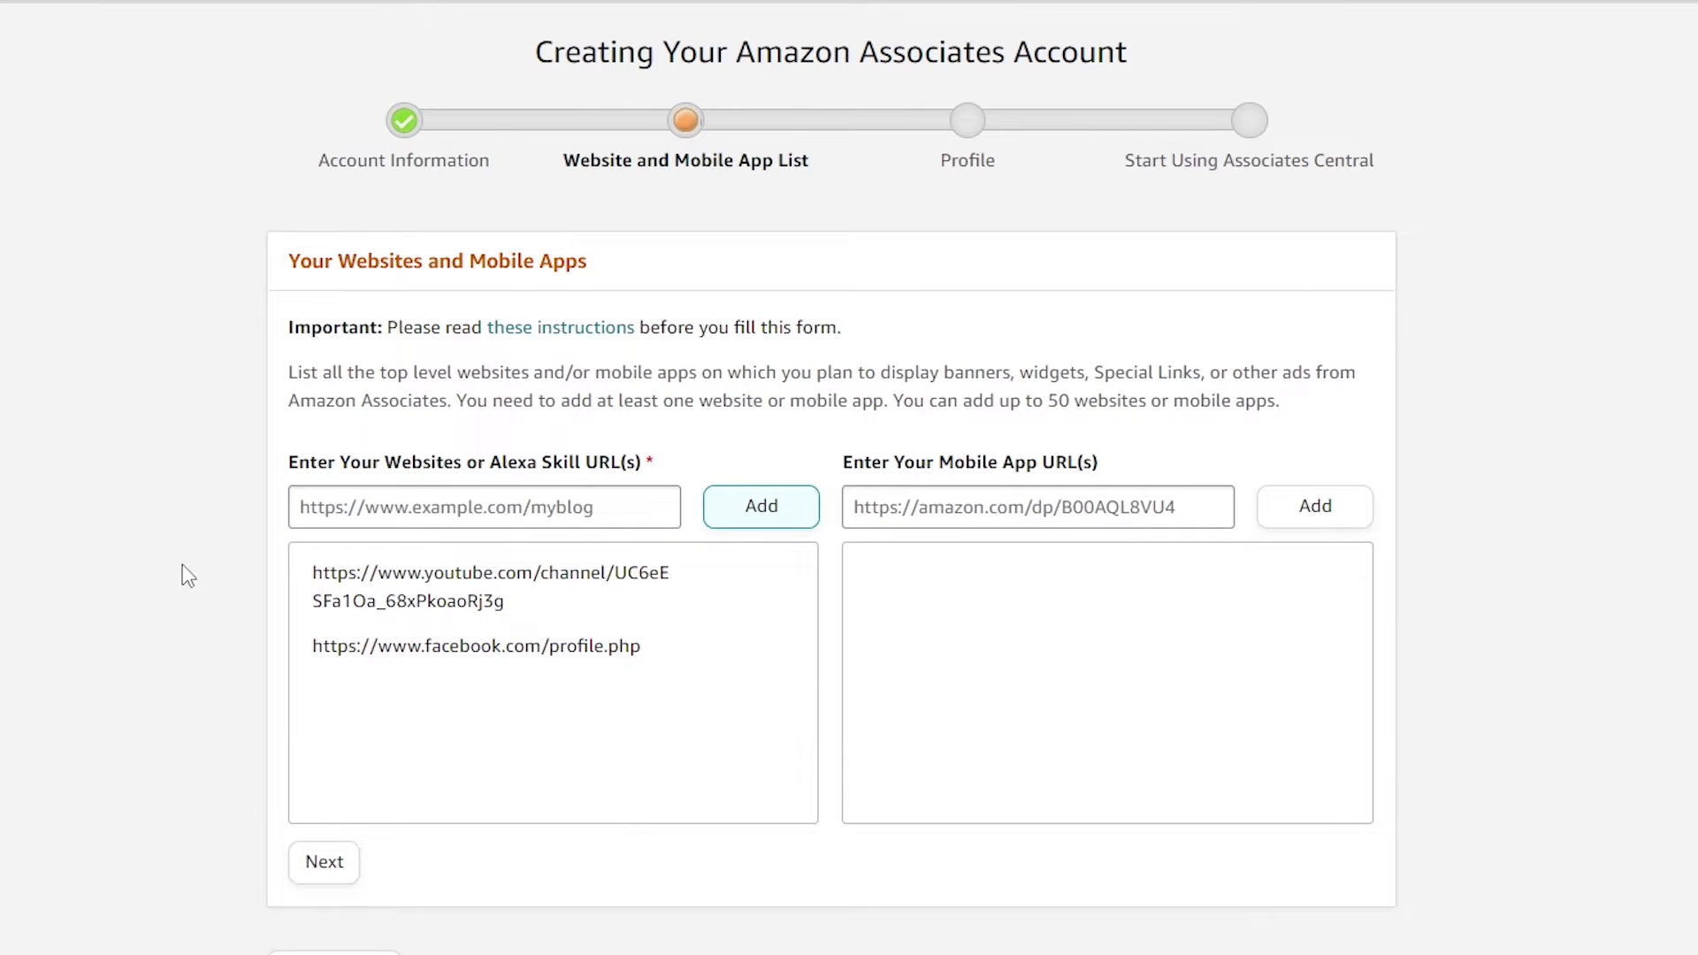
pyautogui.scroll(-1, 189, 573)
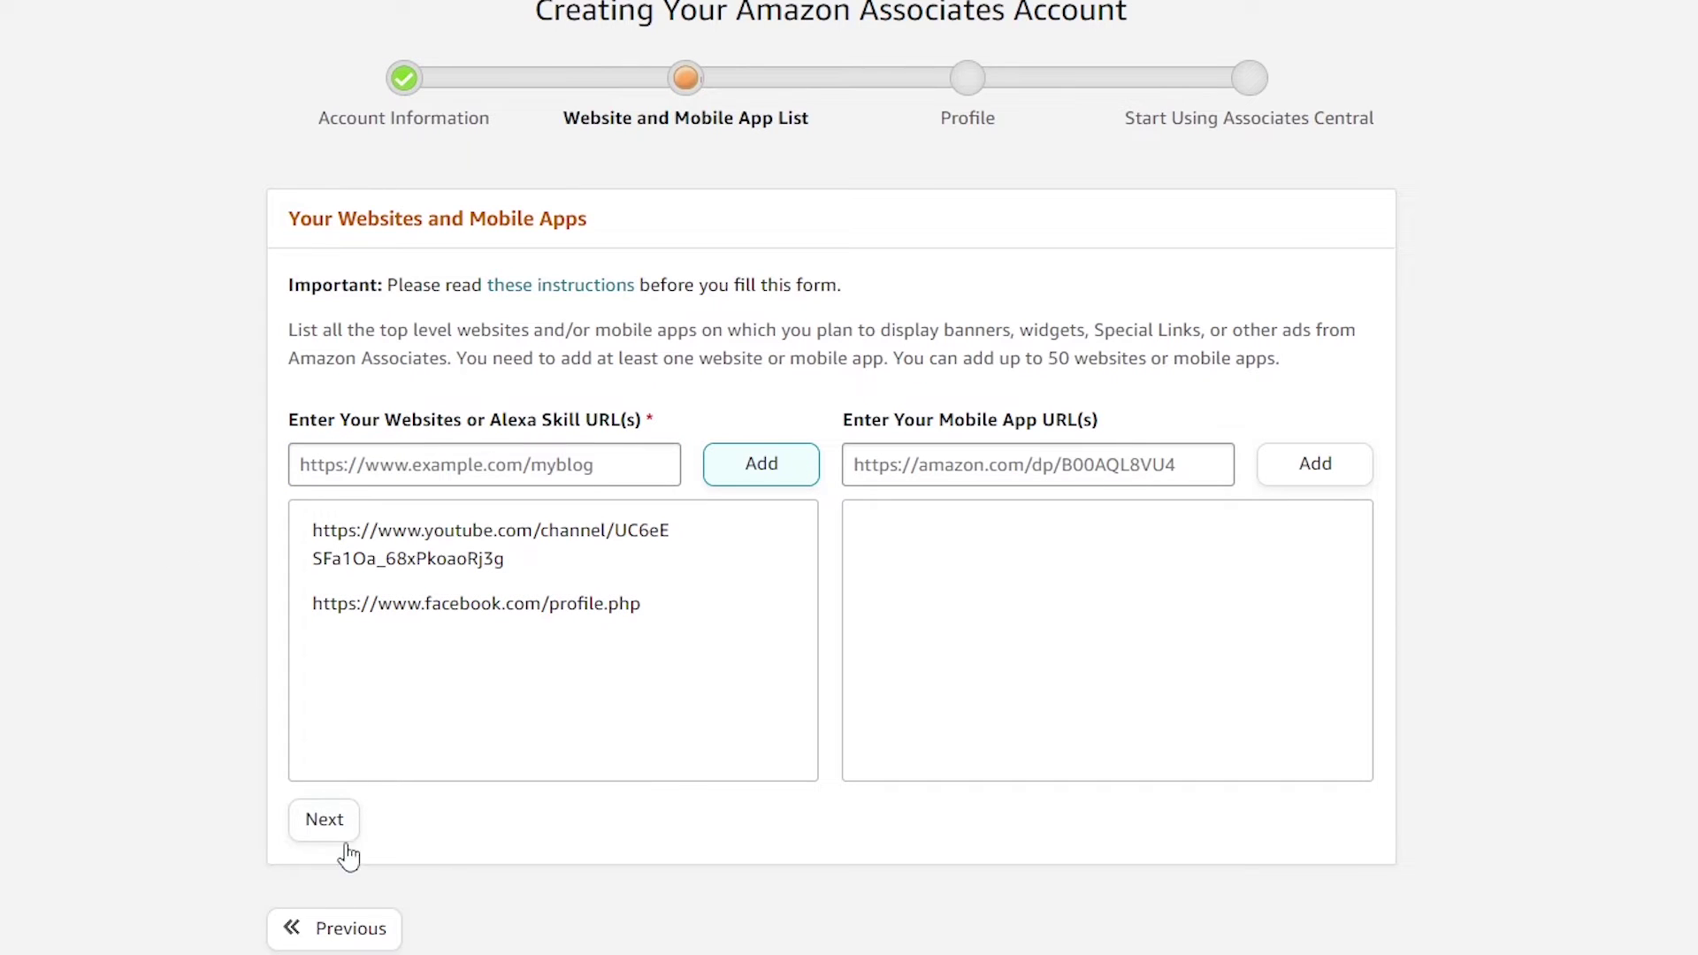
pyautogui.click(343, 840)
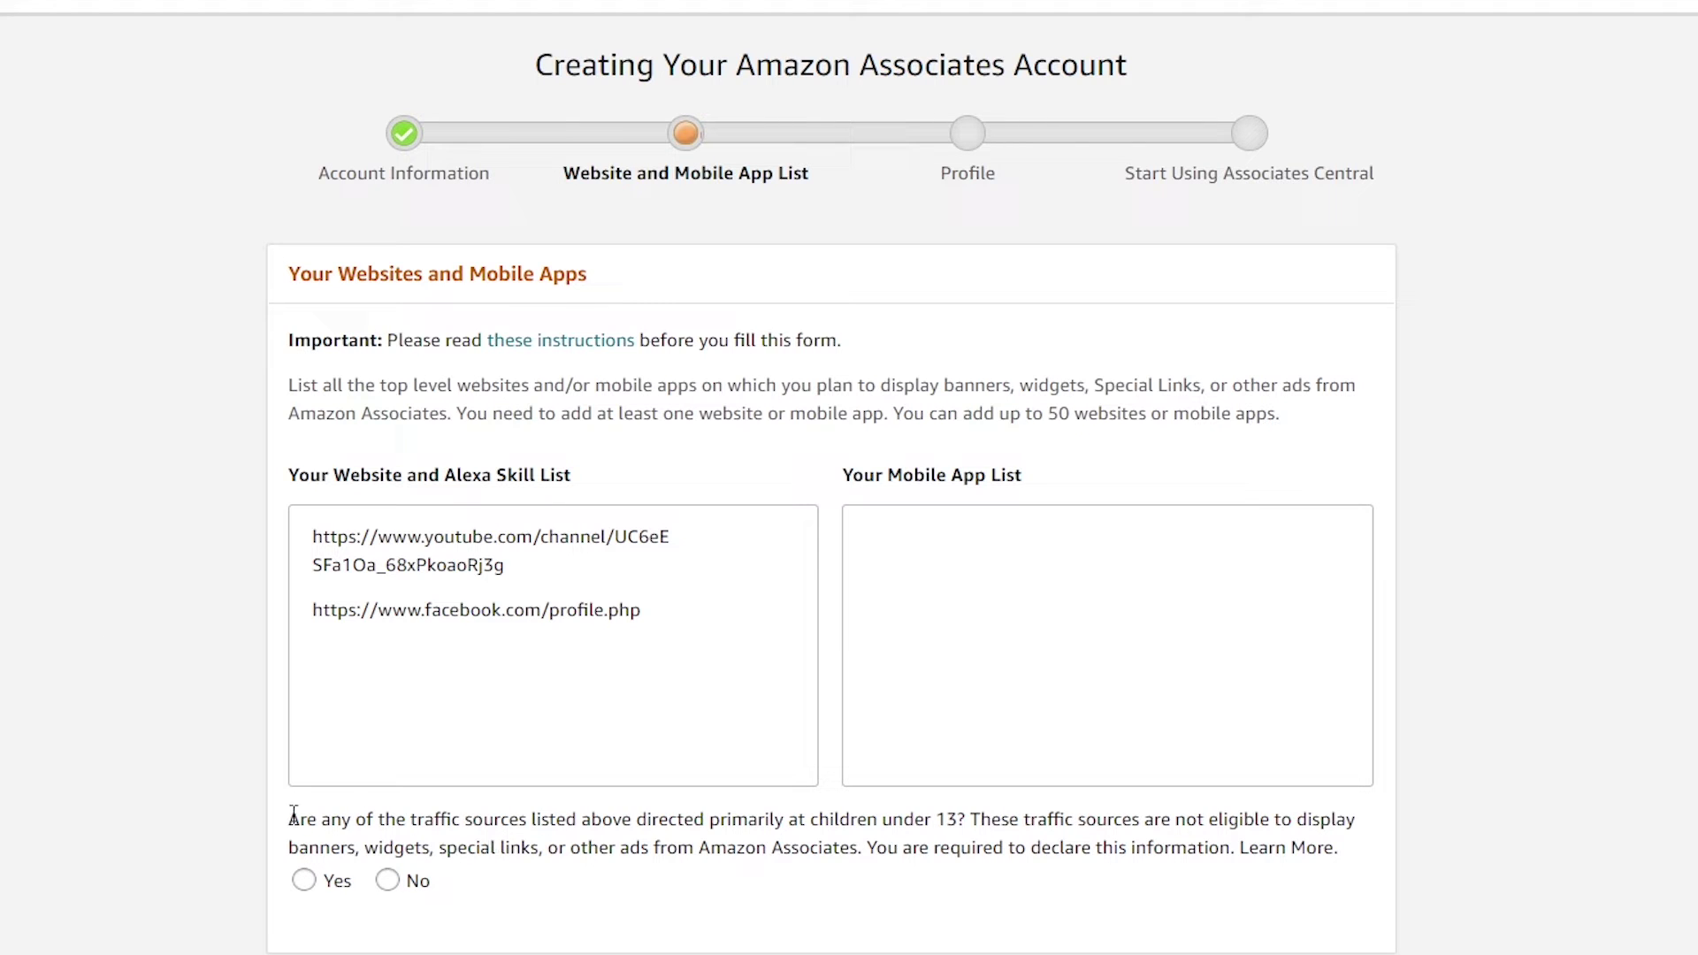
# Answer No to the children-under-13 question and confirm
pyautogui.moveTo(293, 814); pyautogui.dragTo(946, 827)
pyautogui.click(921, 892)
pyautogui.moveTo(884, 823); pyautogui.dragTo(969, 822)
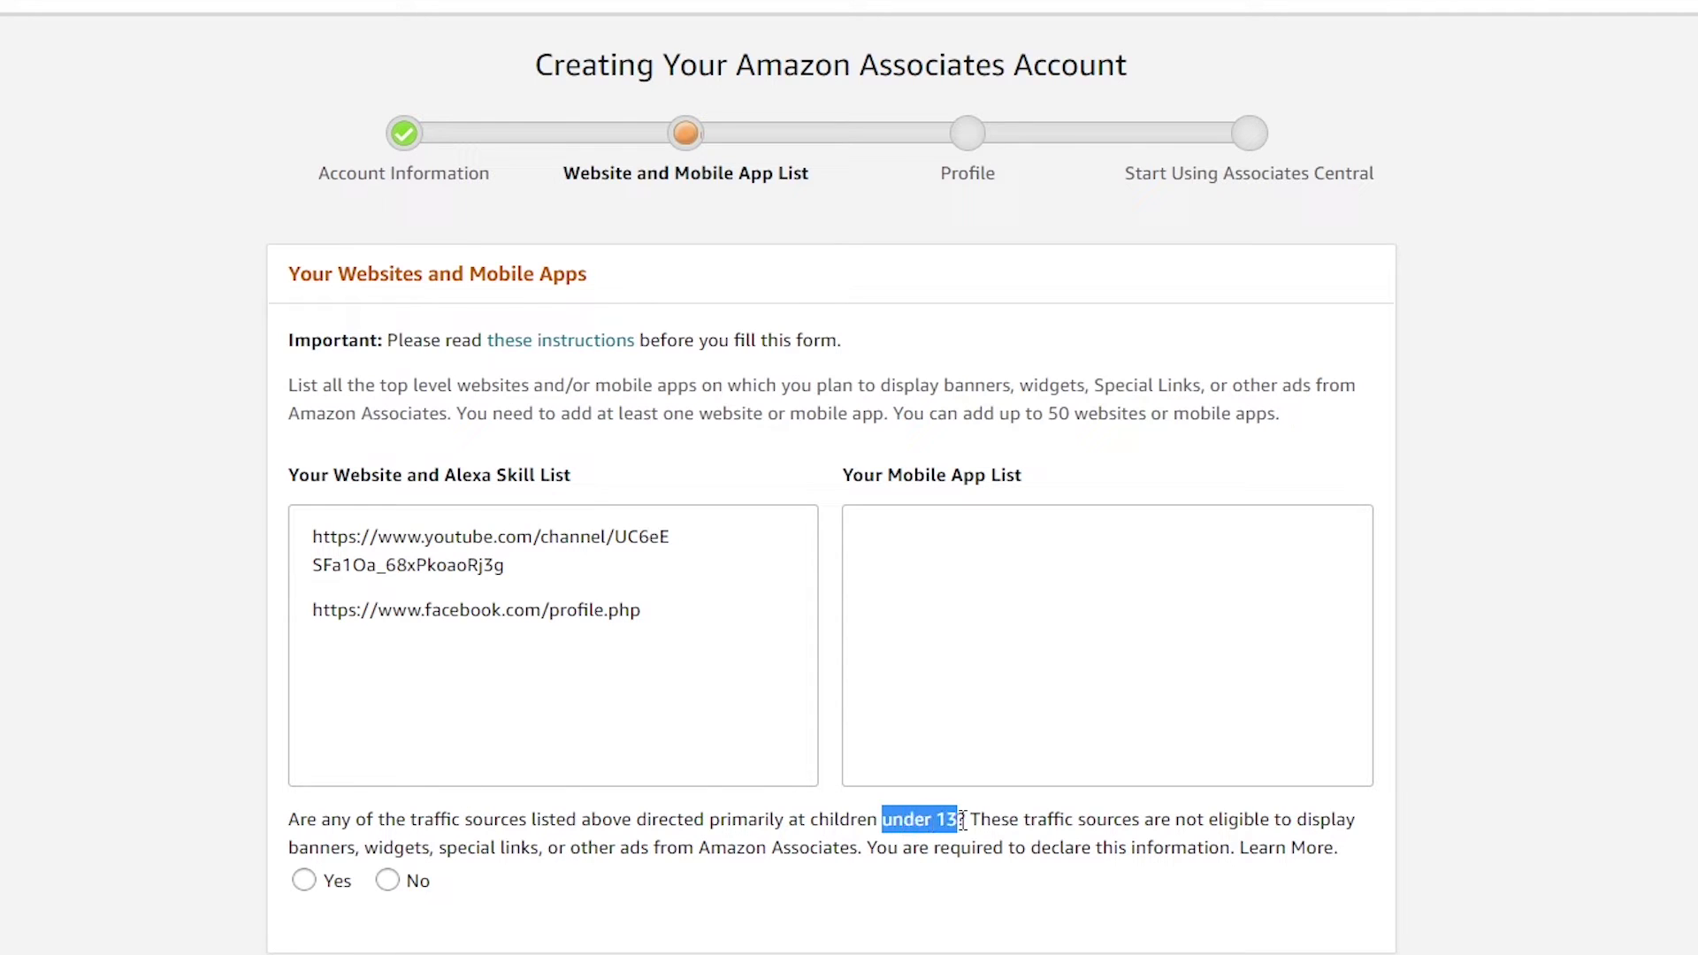
pyautogui.click(926, 898)
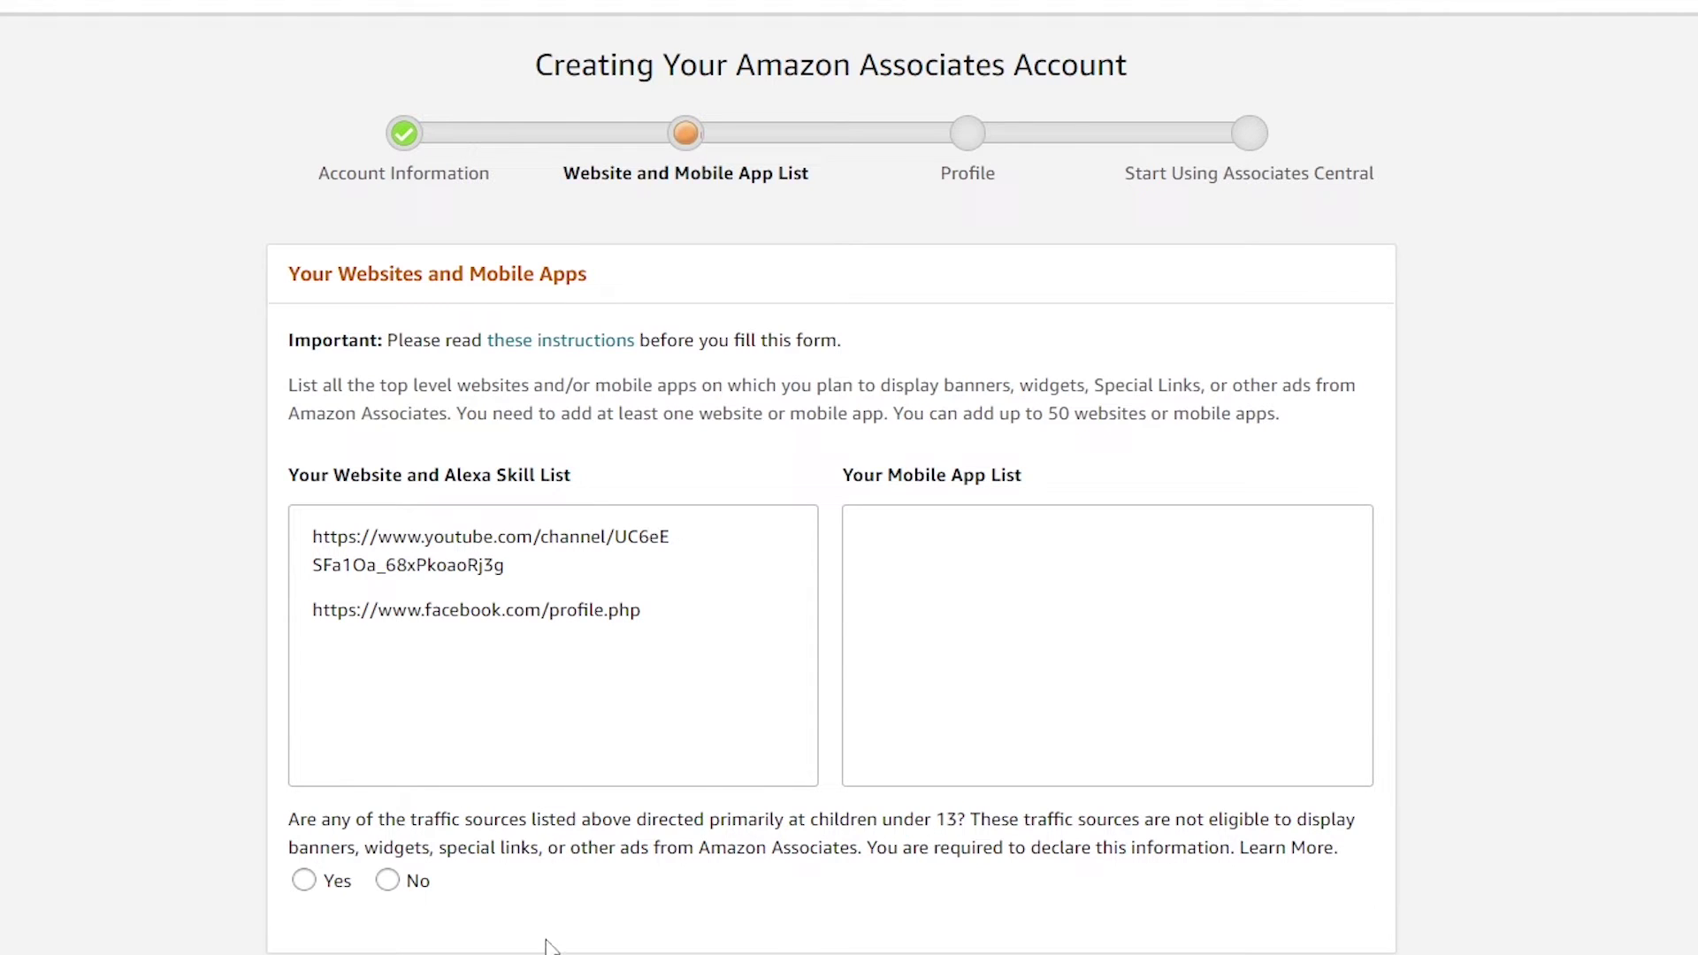
pyautogui.click(388, 881)
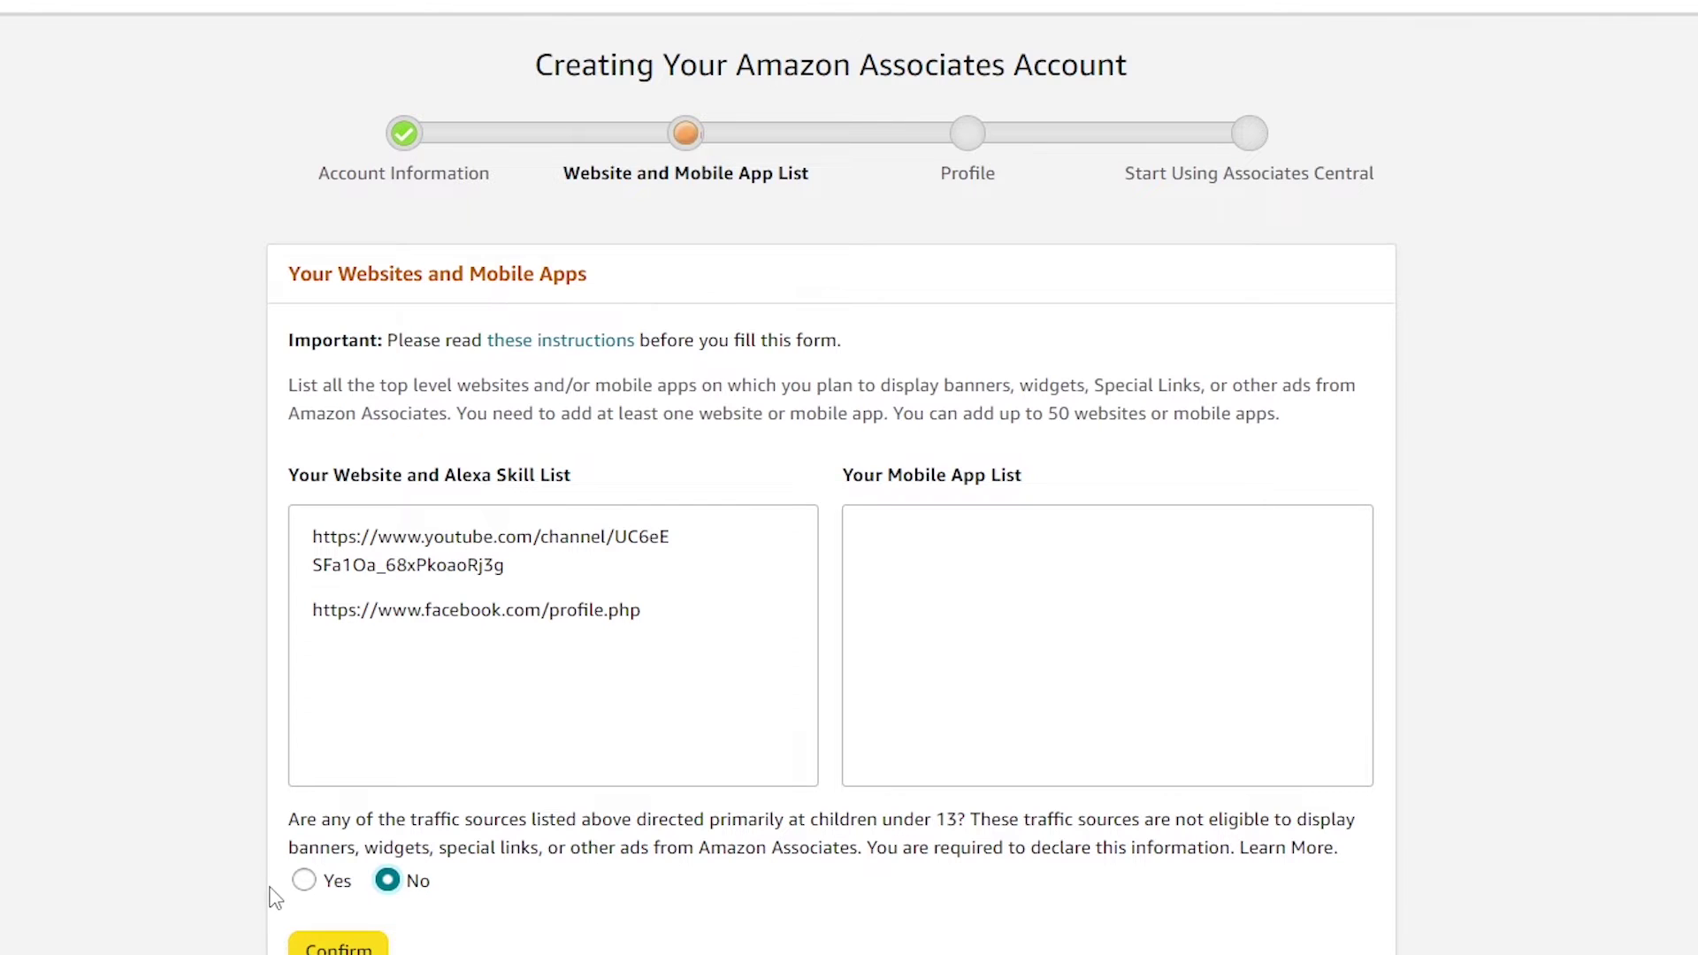
pyautogui.scroll(-1, 300, 880)
pyautogui.click(340, 823)
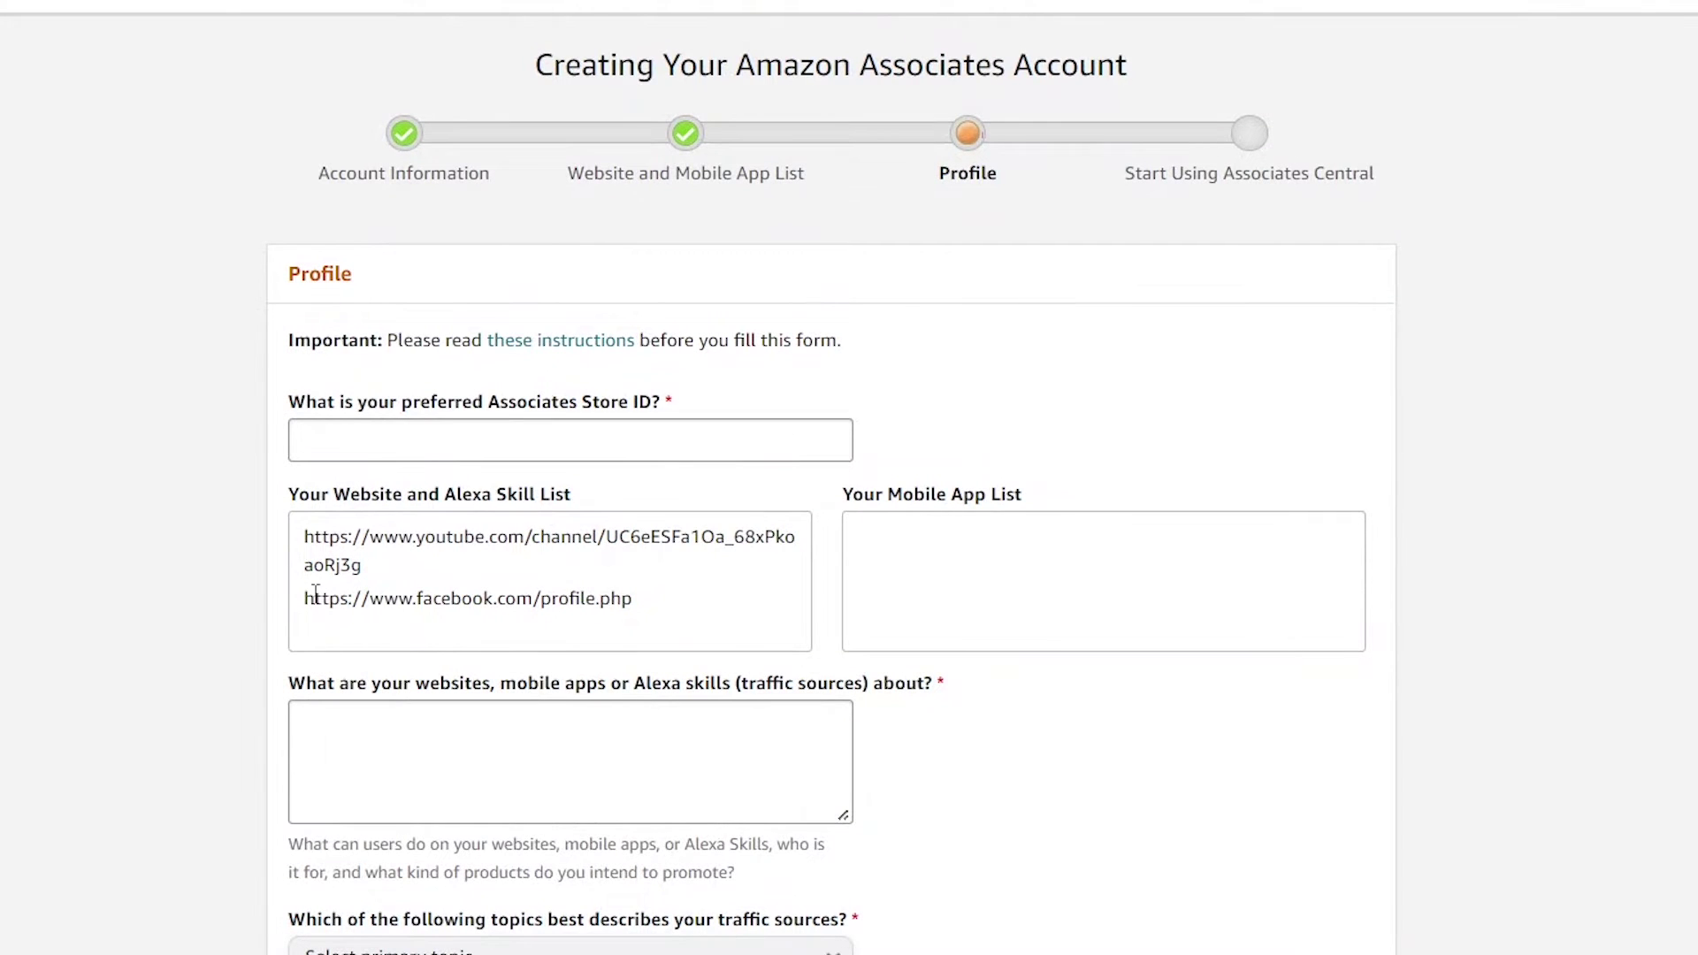
# Enter 'topproduct' as the preferred Associates Store ID on the Profile form
pyautogui.scroll(-10, 398, 485)
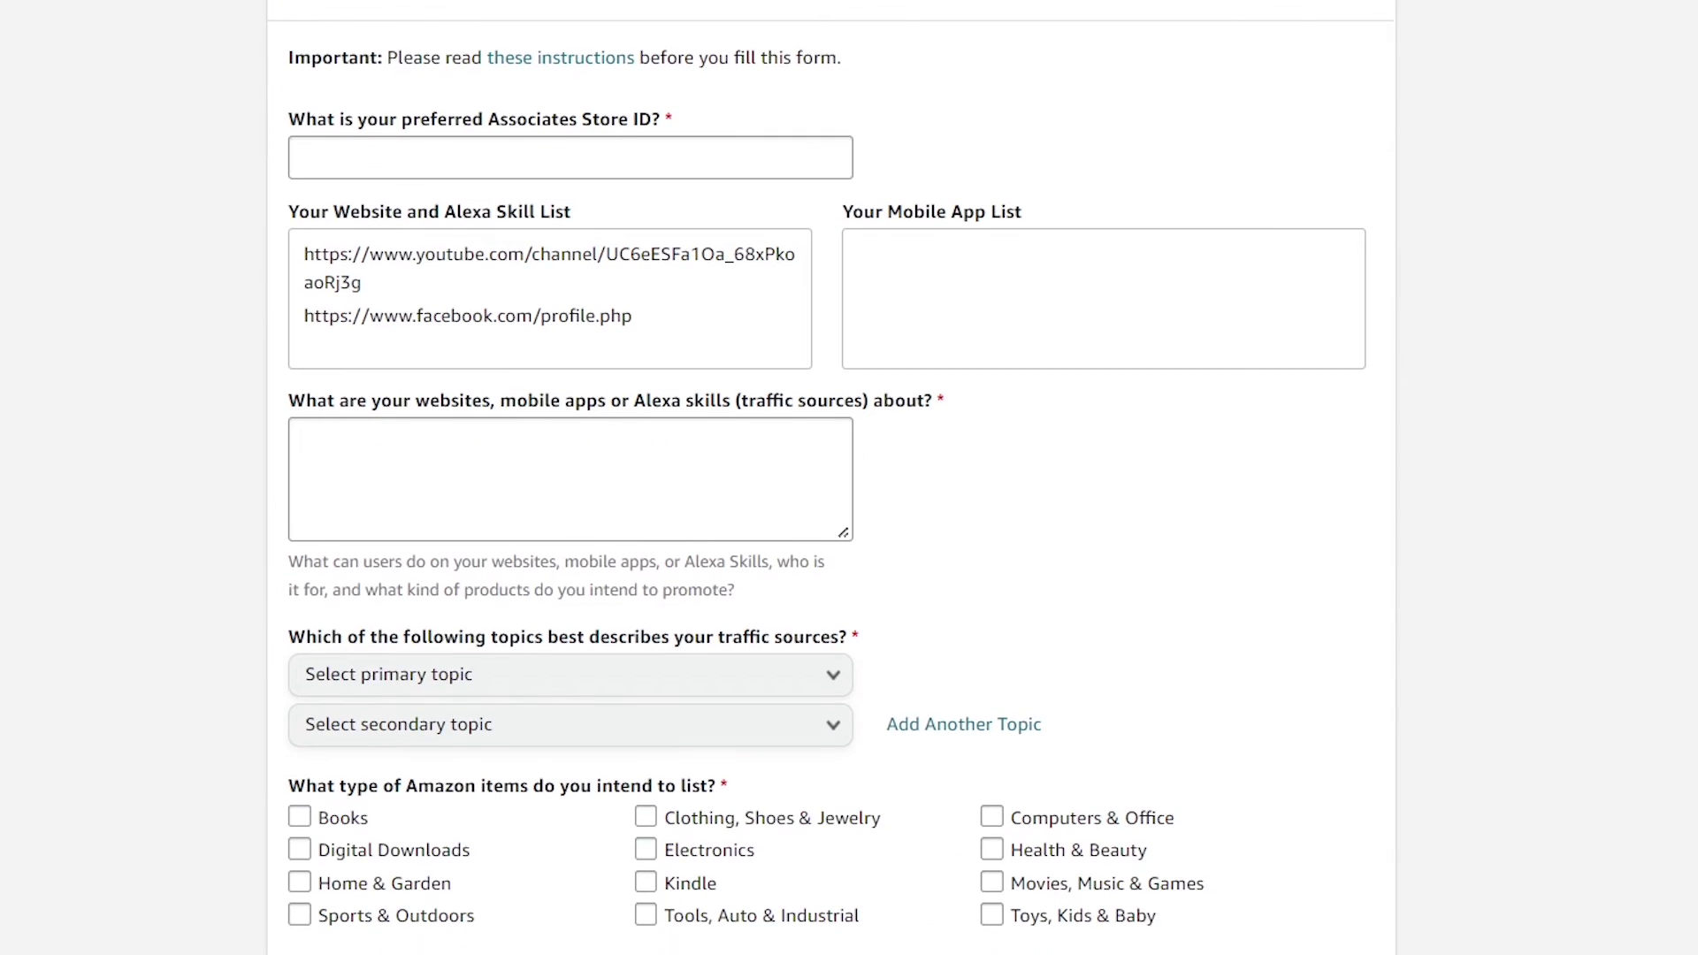
pyautogui.scroll(7, 191, 830)
pyautogui.scroll(3, 191, 807)
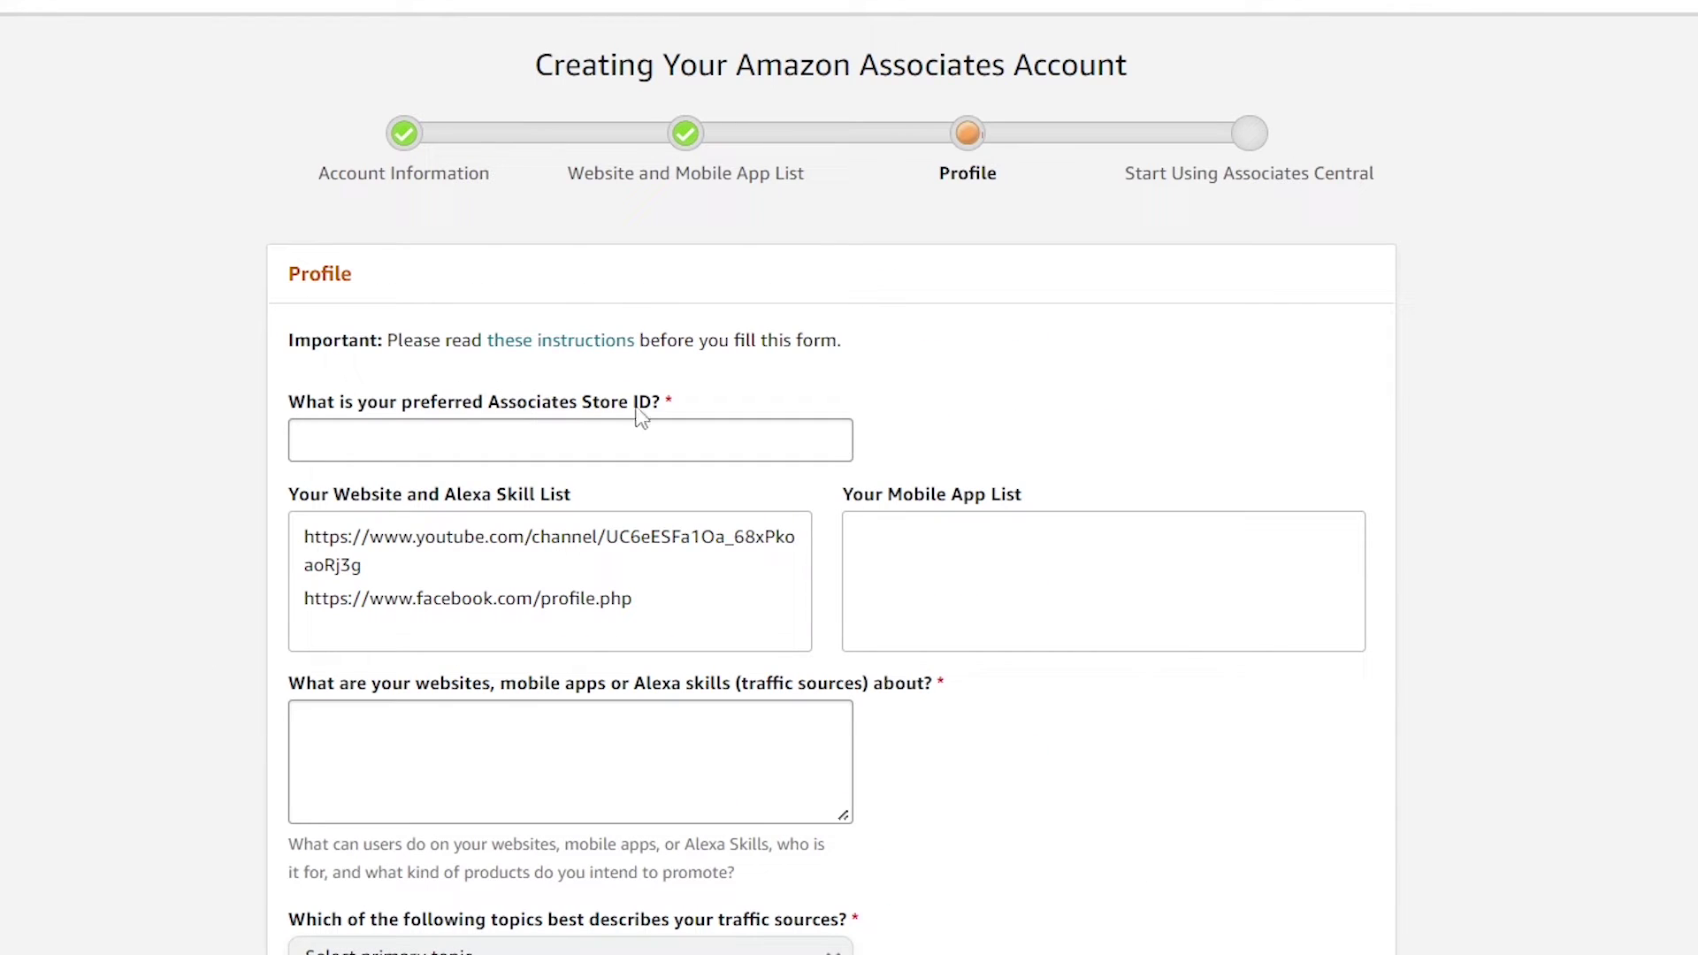
pyautogui.click(625, 440)
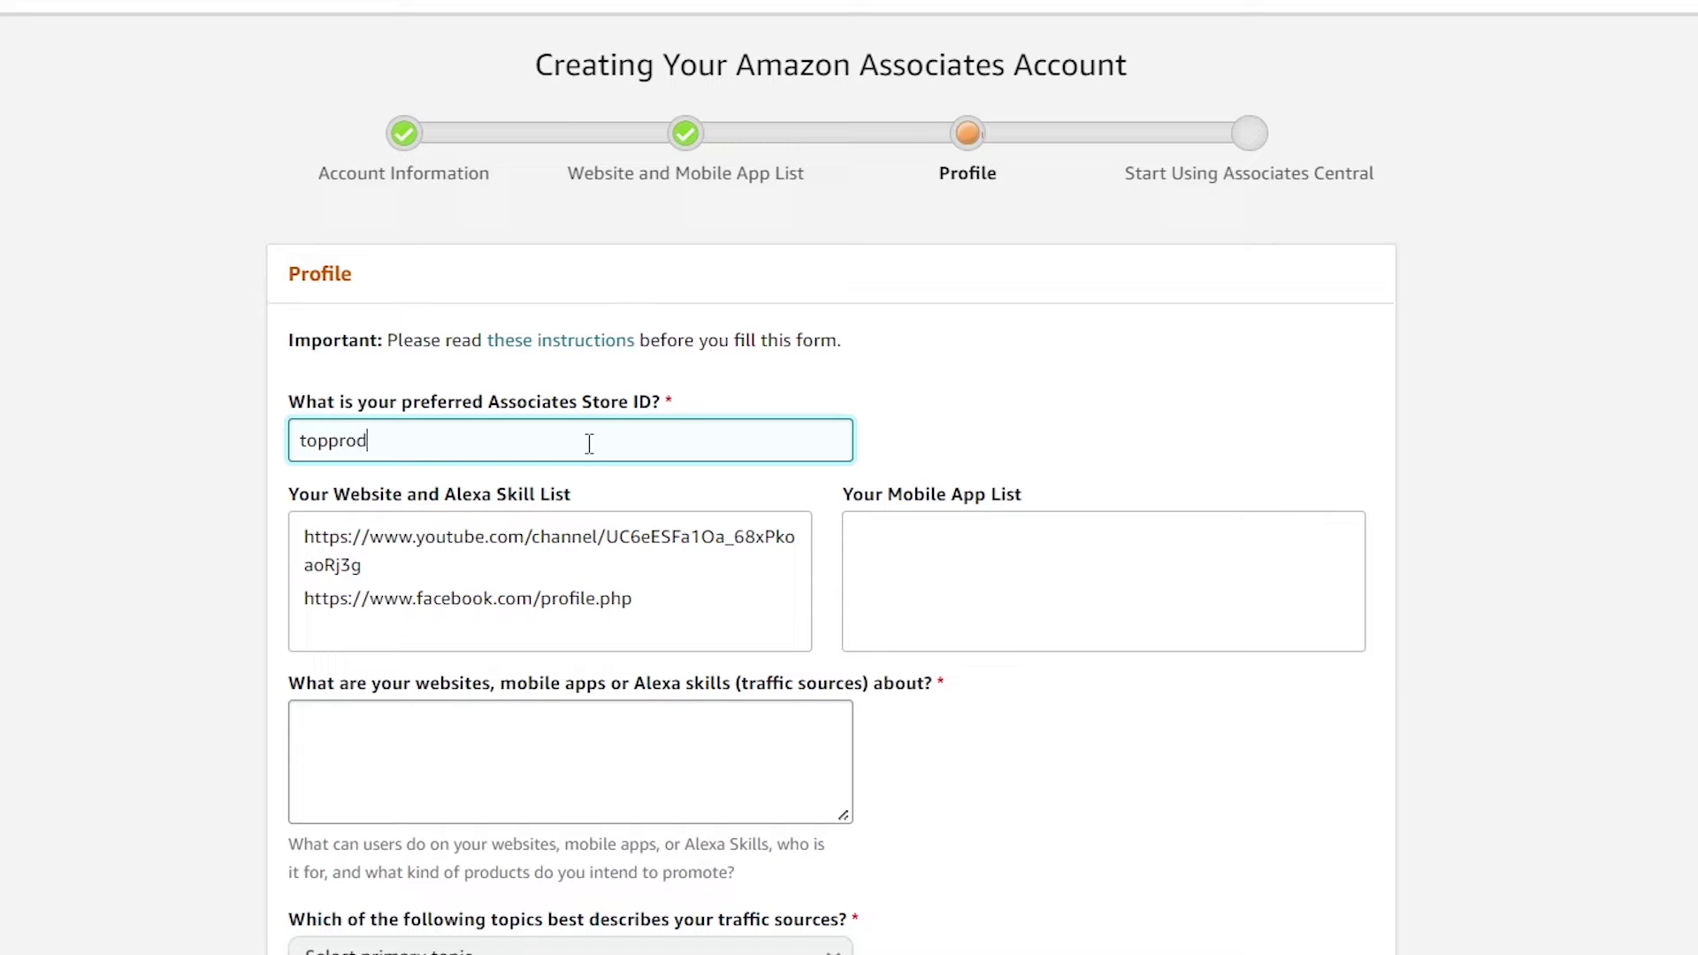
pyautogui.click(589, 443)
pyautogui.click(133, 470)
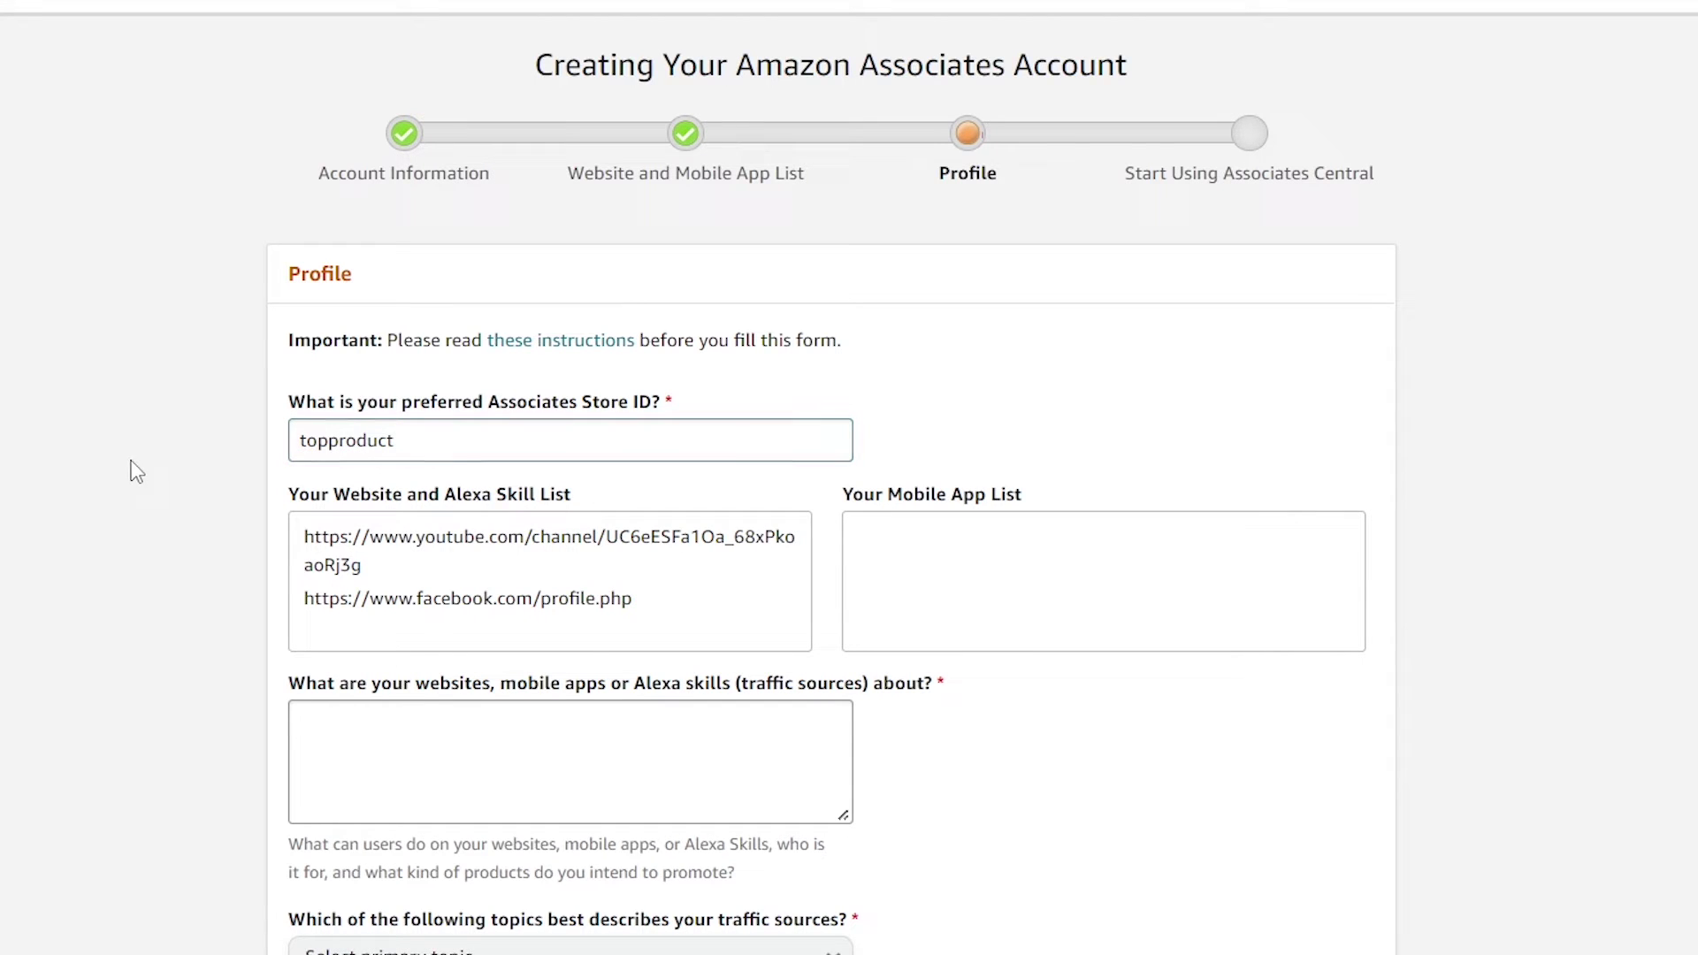
pyautogui.click(430, 452)
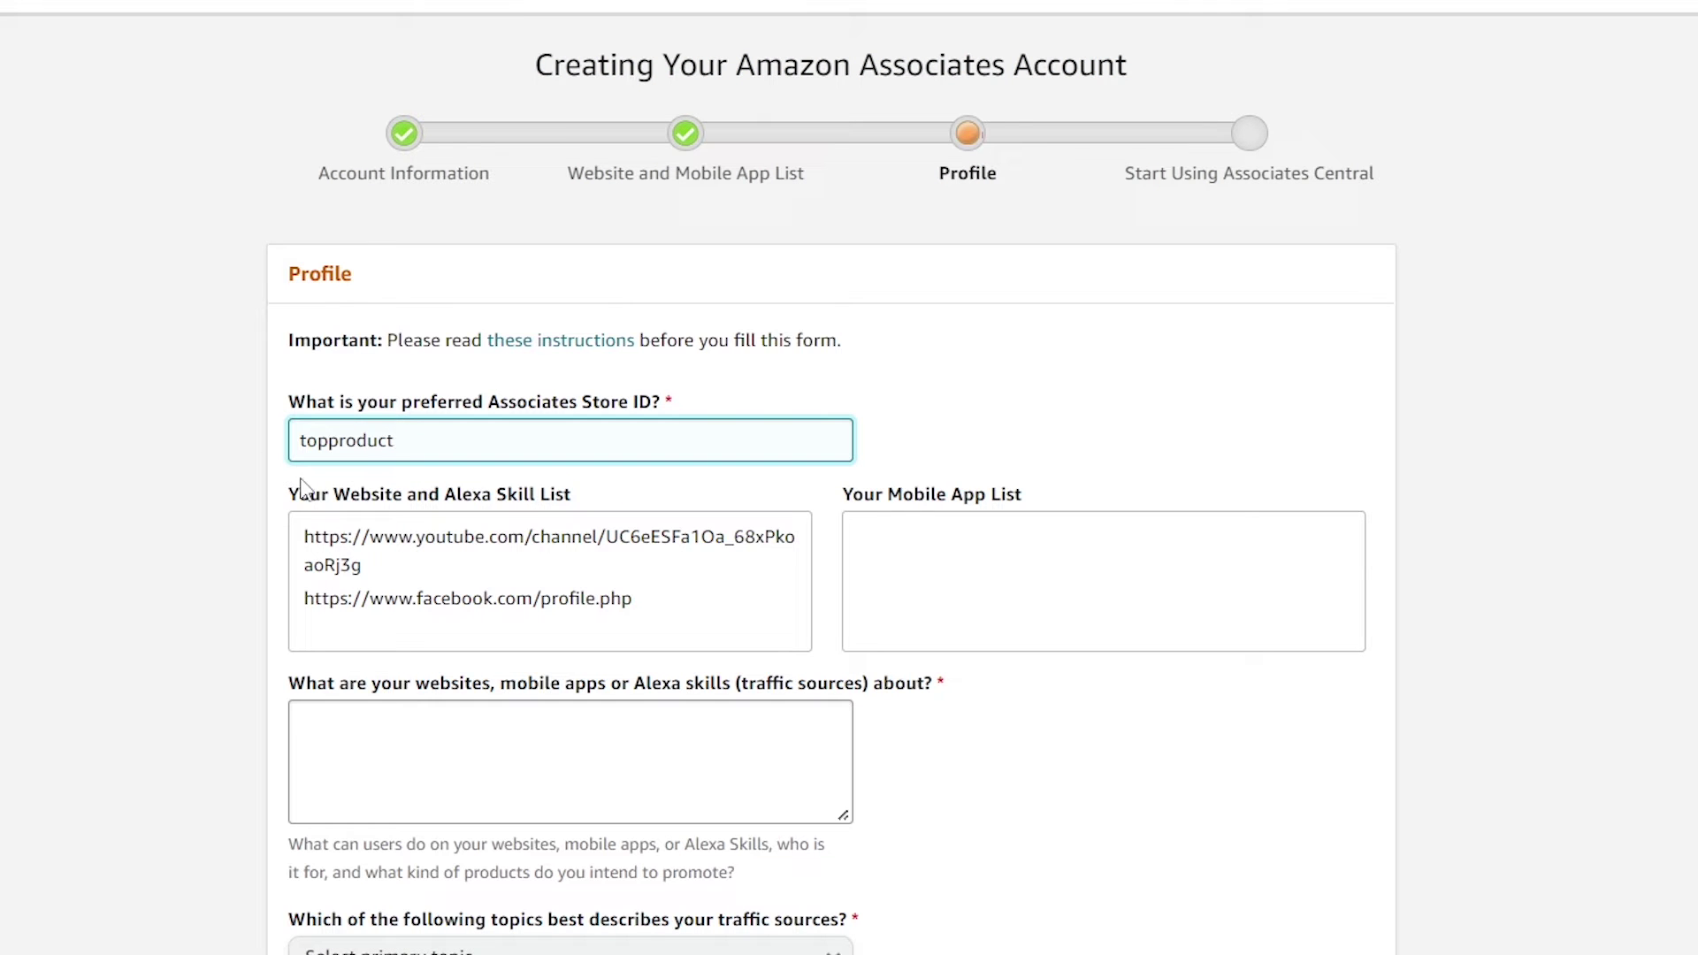
pyautogui.scroll(-2, 227, 489)
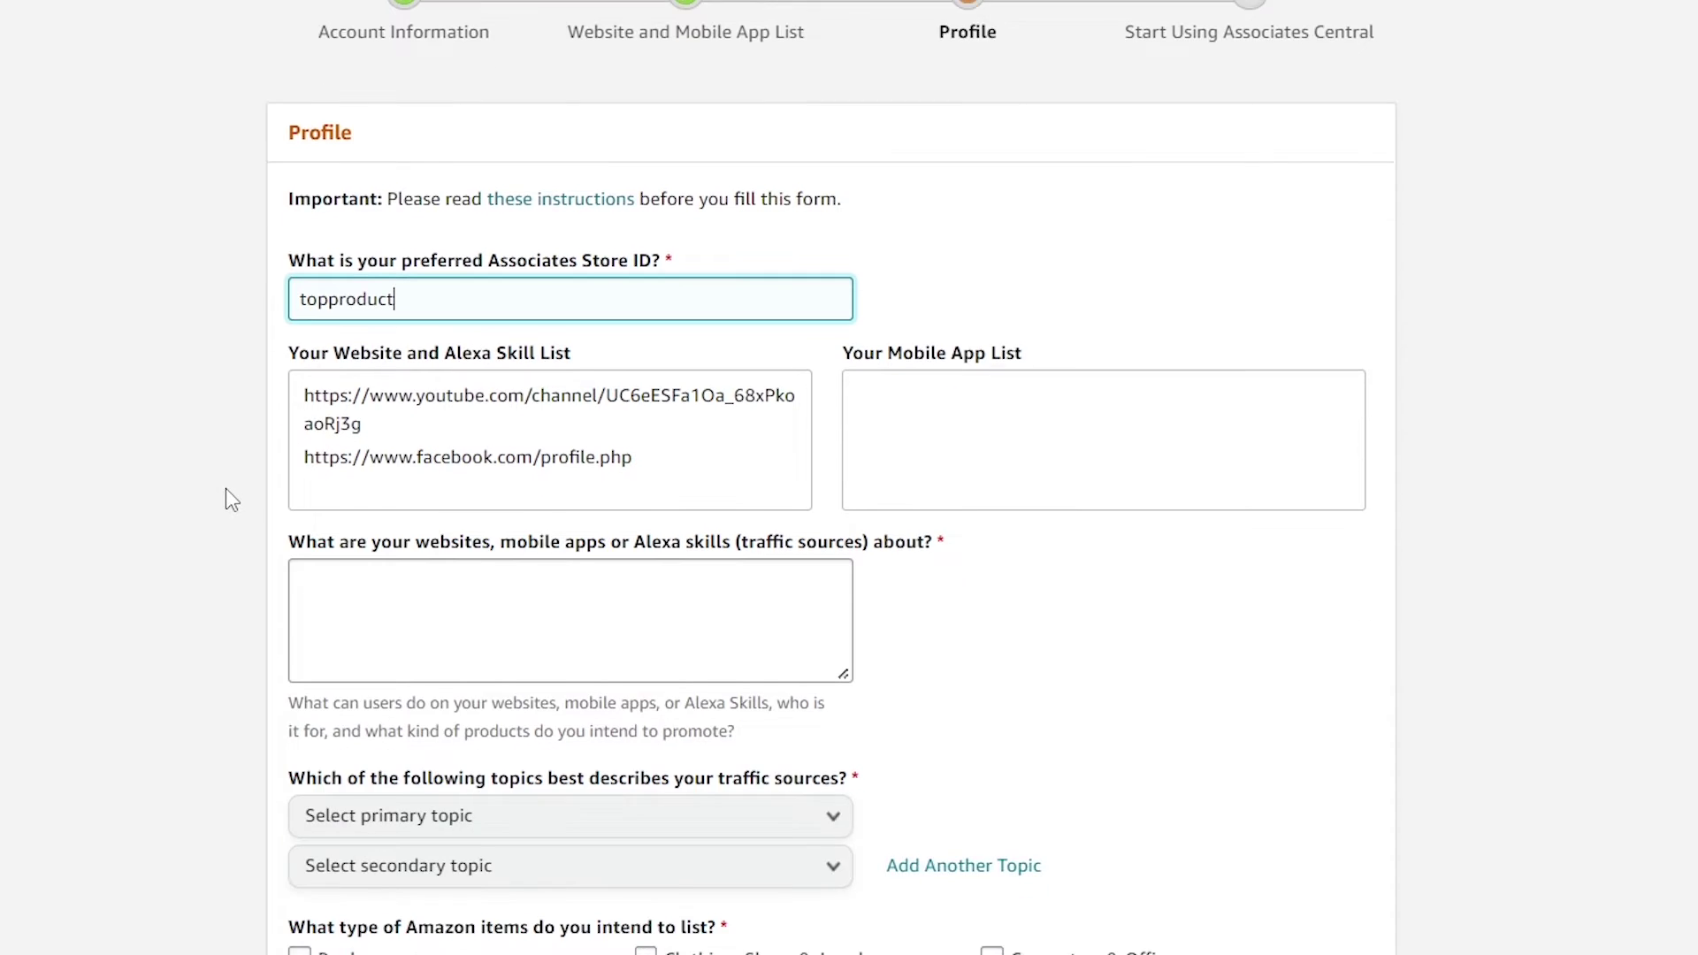
pyautogui.scroll(-2, 229, 487)
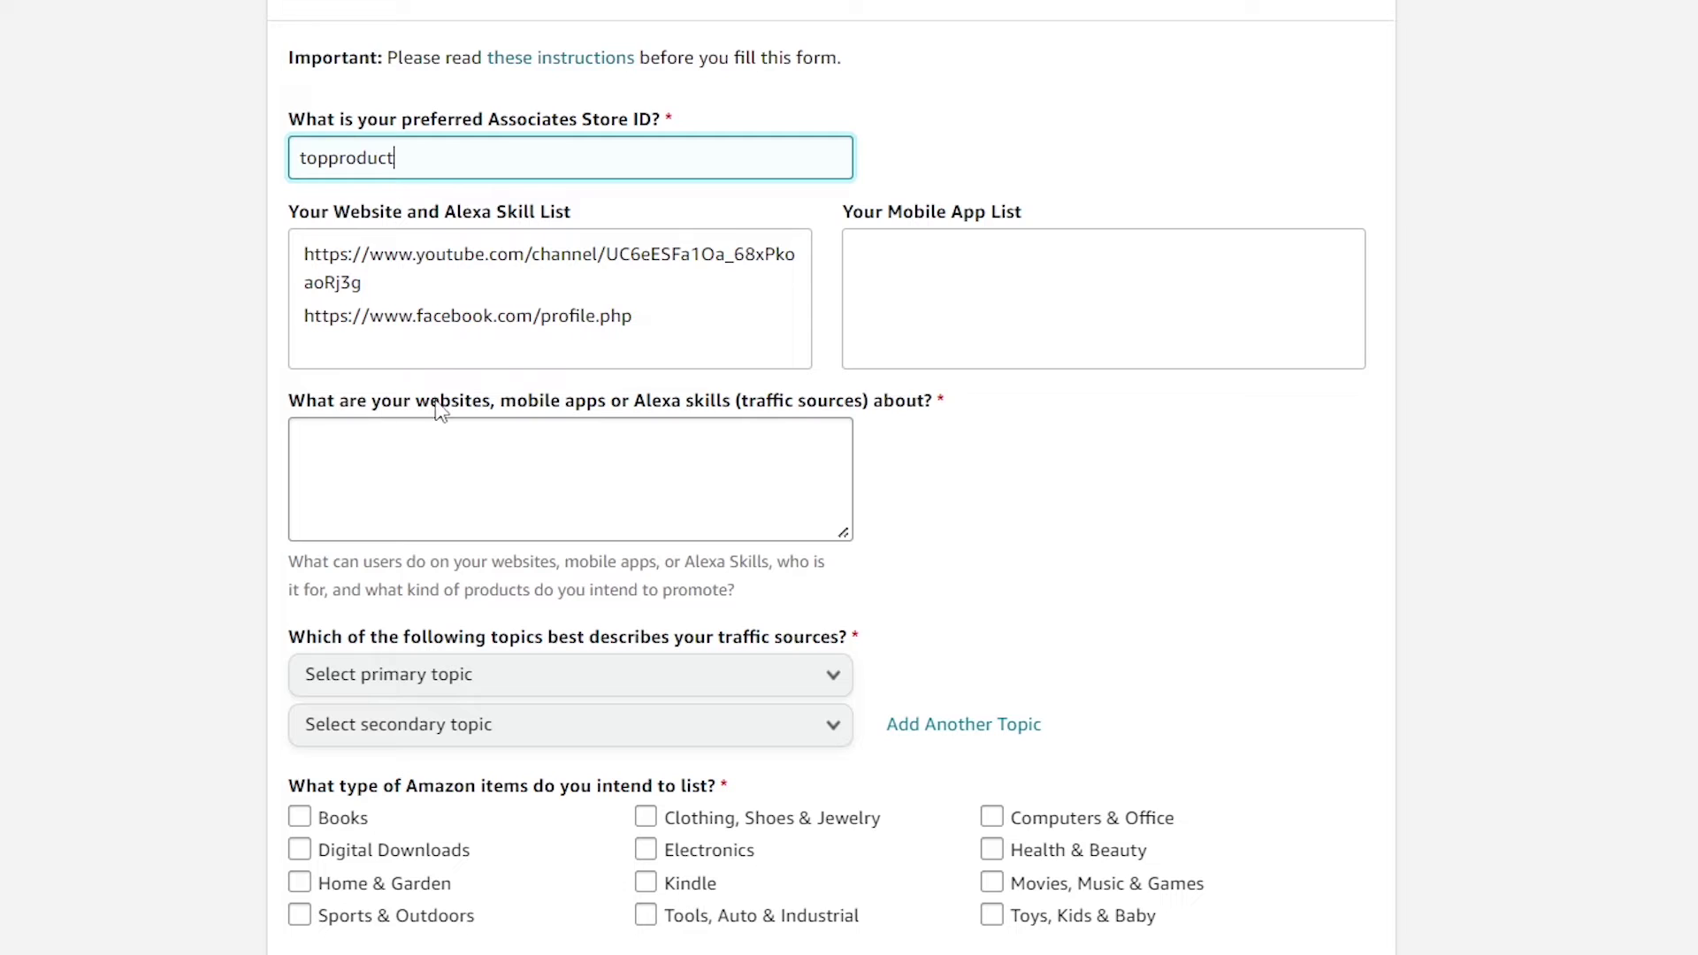
# Describe what the websites are about as 'Amazon Product Reviews'
pyautogui.click(659, 439)
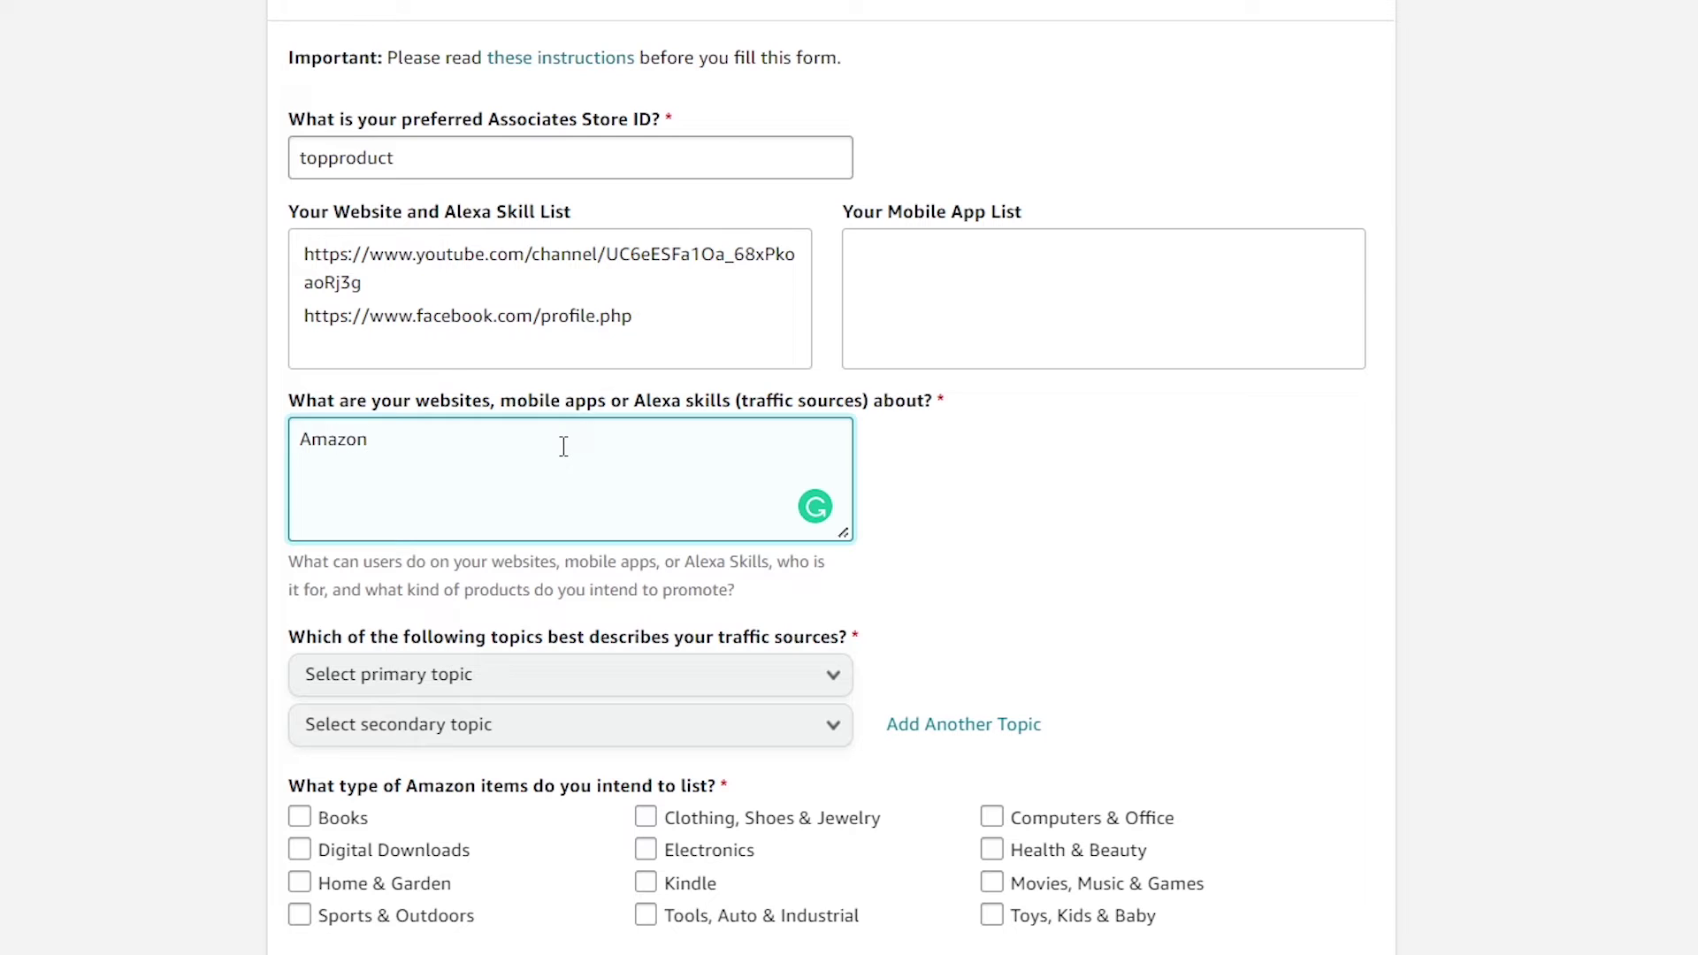
pyautogui.write('roduct Reviews')
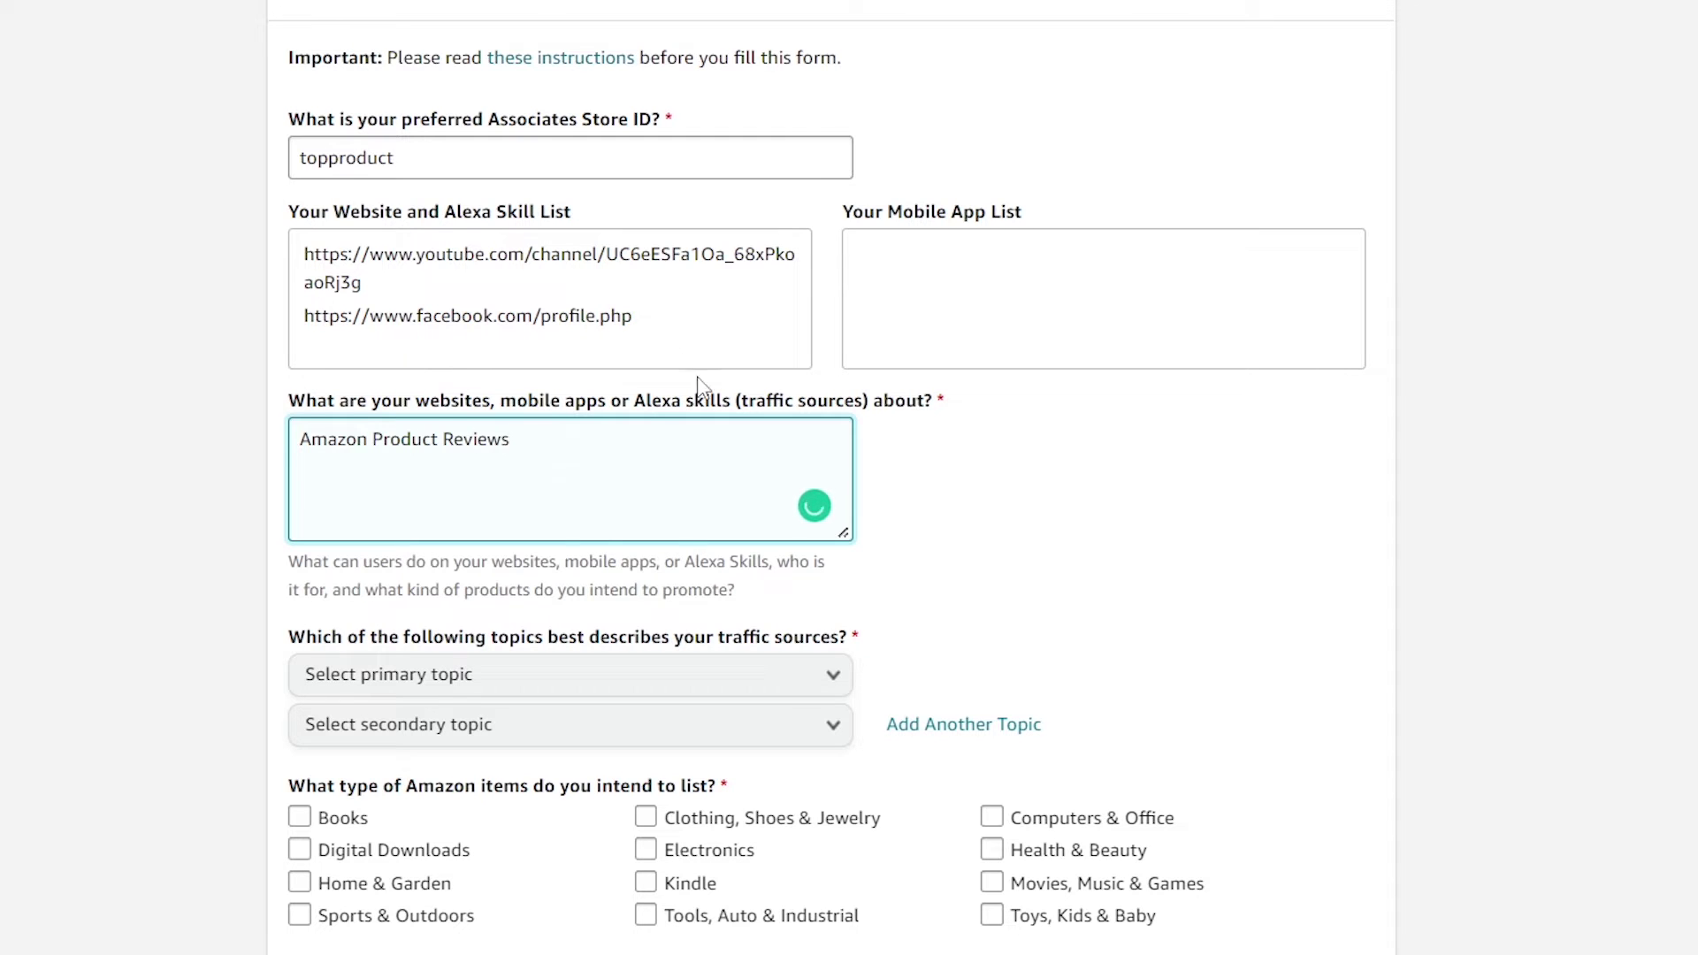
pyautogui.scroll(-2, 705, 383)
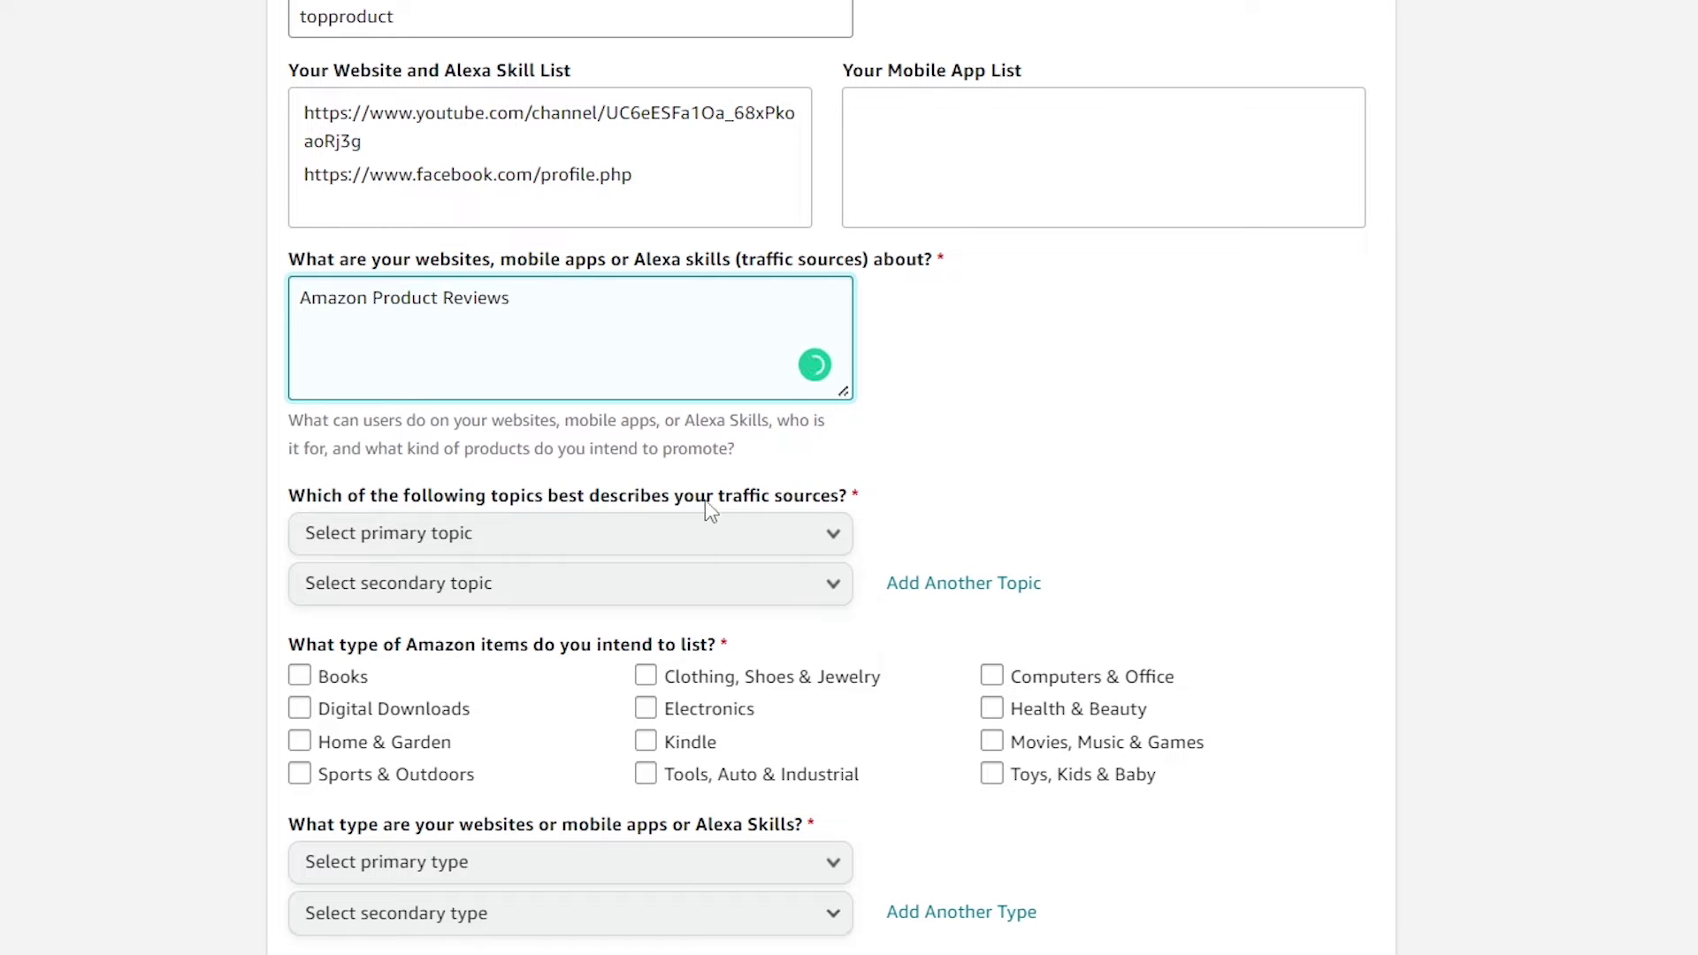
# Pick Computers/Software/Technology as primary topic and Home/Pets/Cooking/Weddings/Family/Arts & Crafts as secondary
pyautogui.click(807, 532)
pyautogui.scroll(-2, 276, 602)
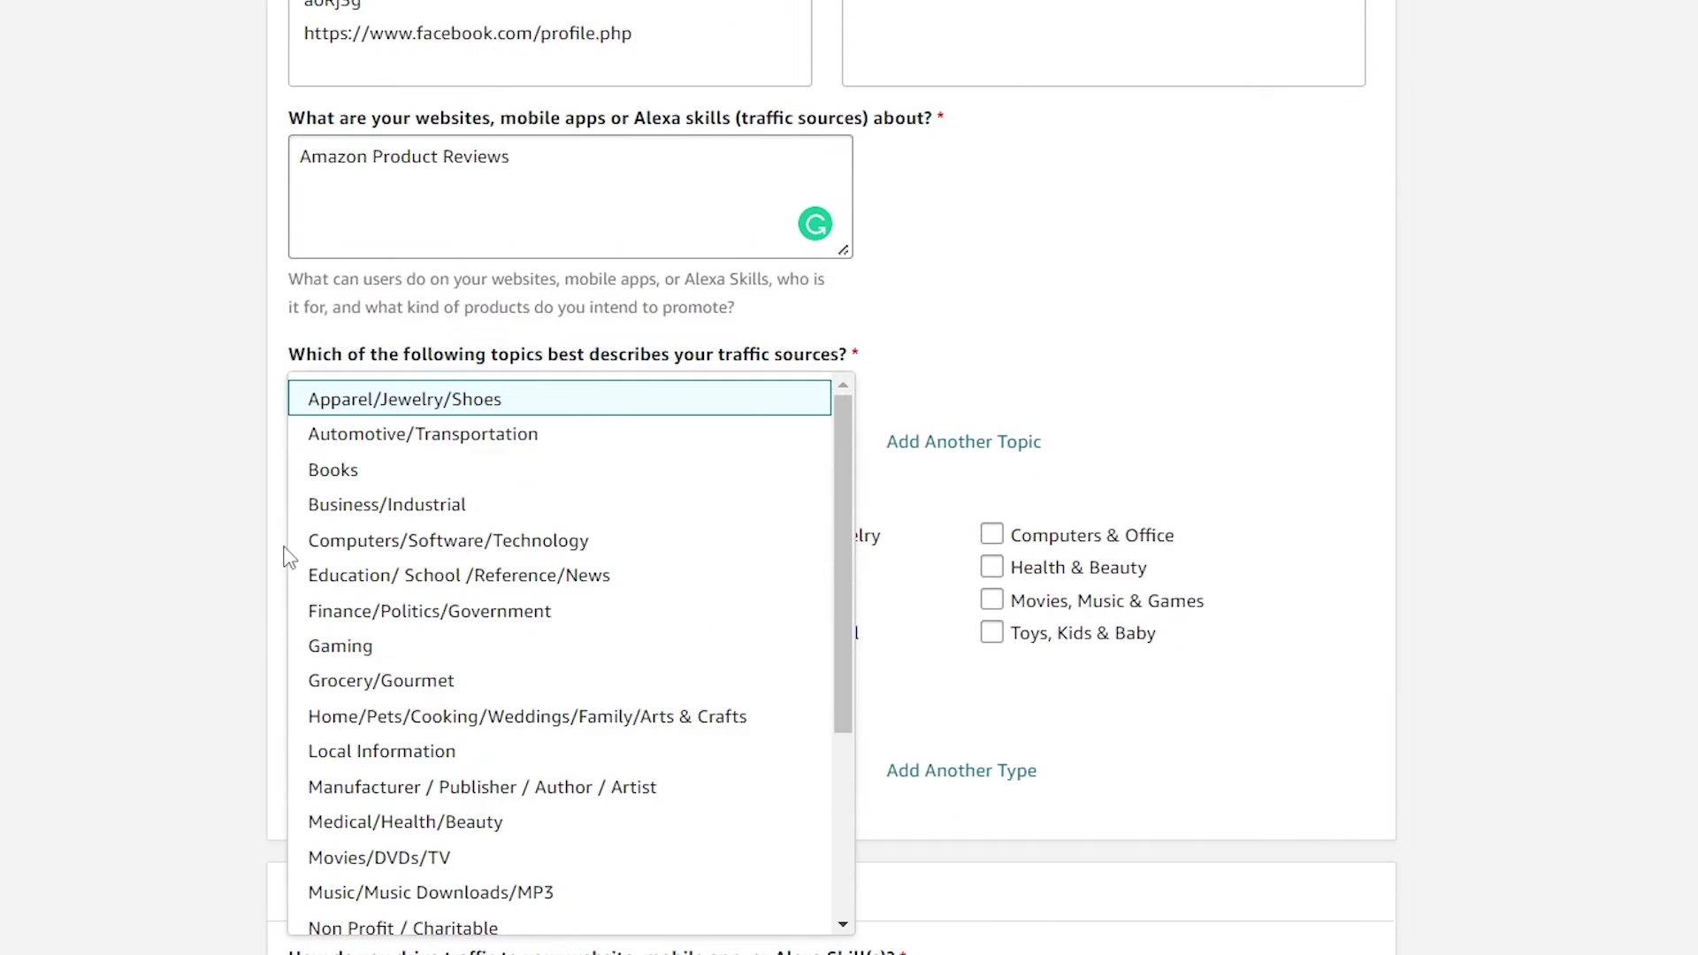
pyautogui.click(561, 542)
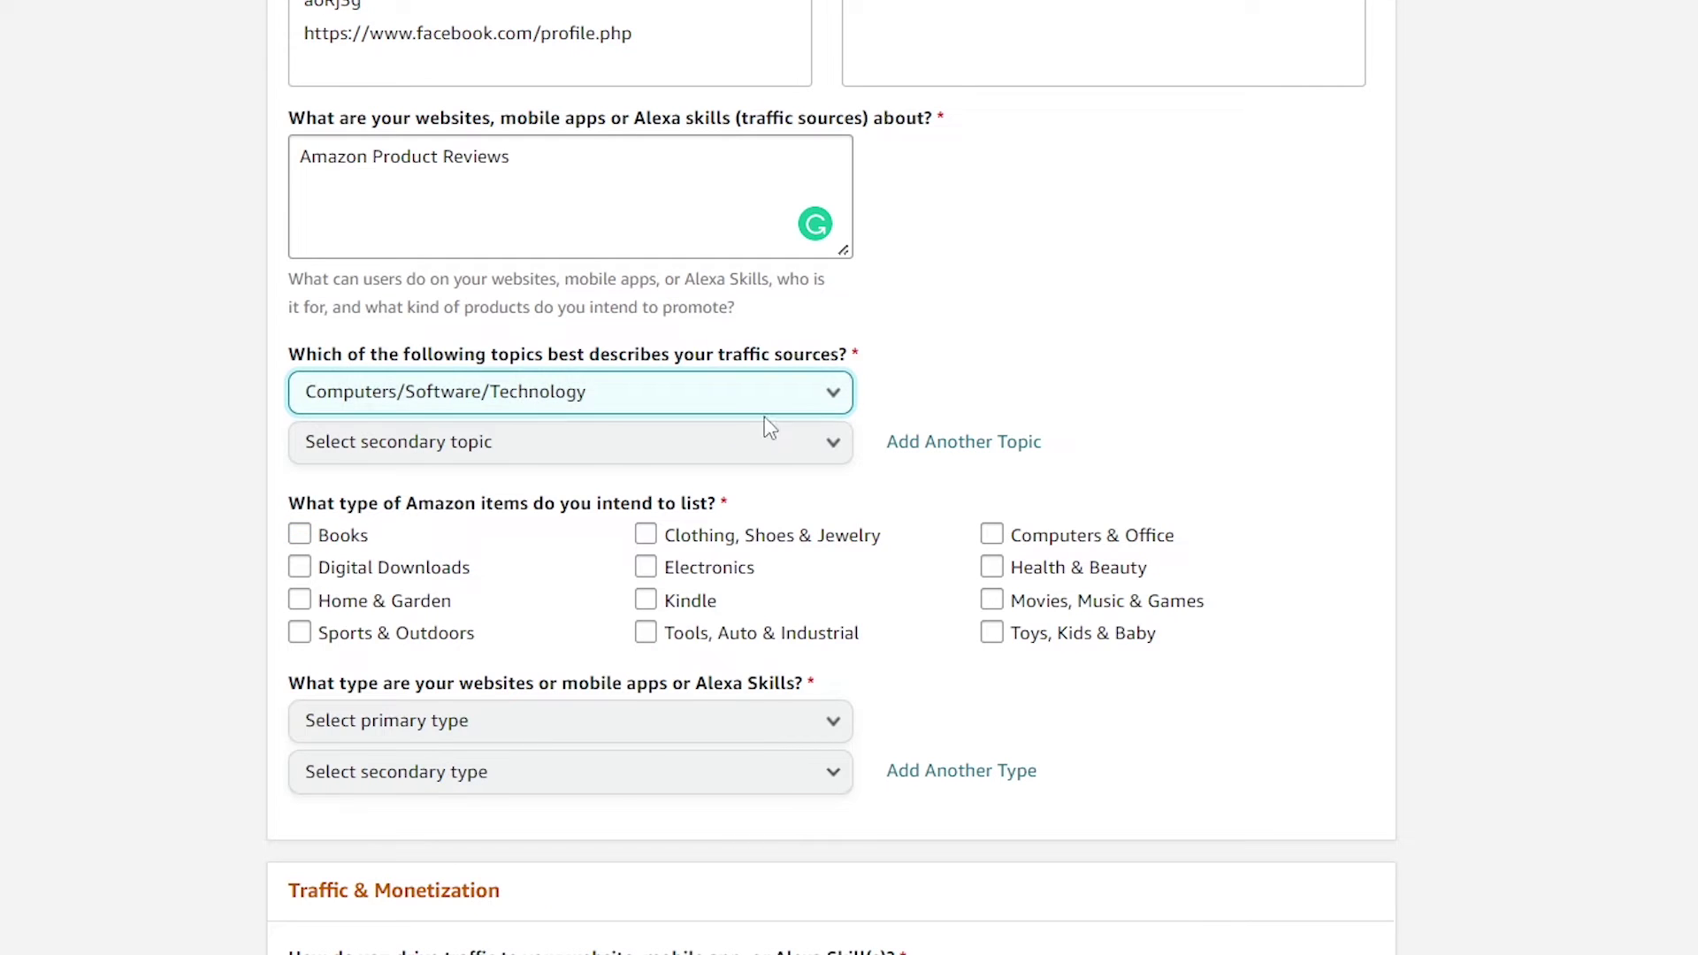
pyautogui.click(767, 458)
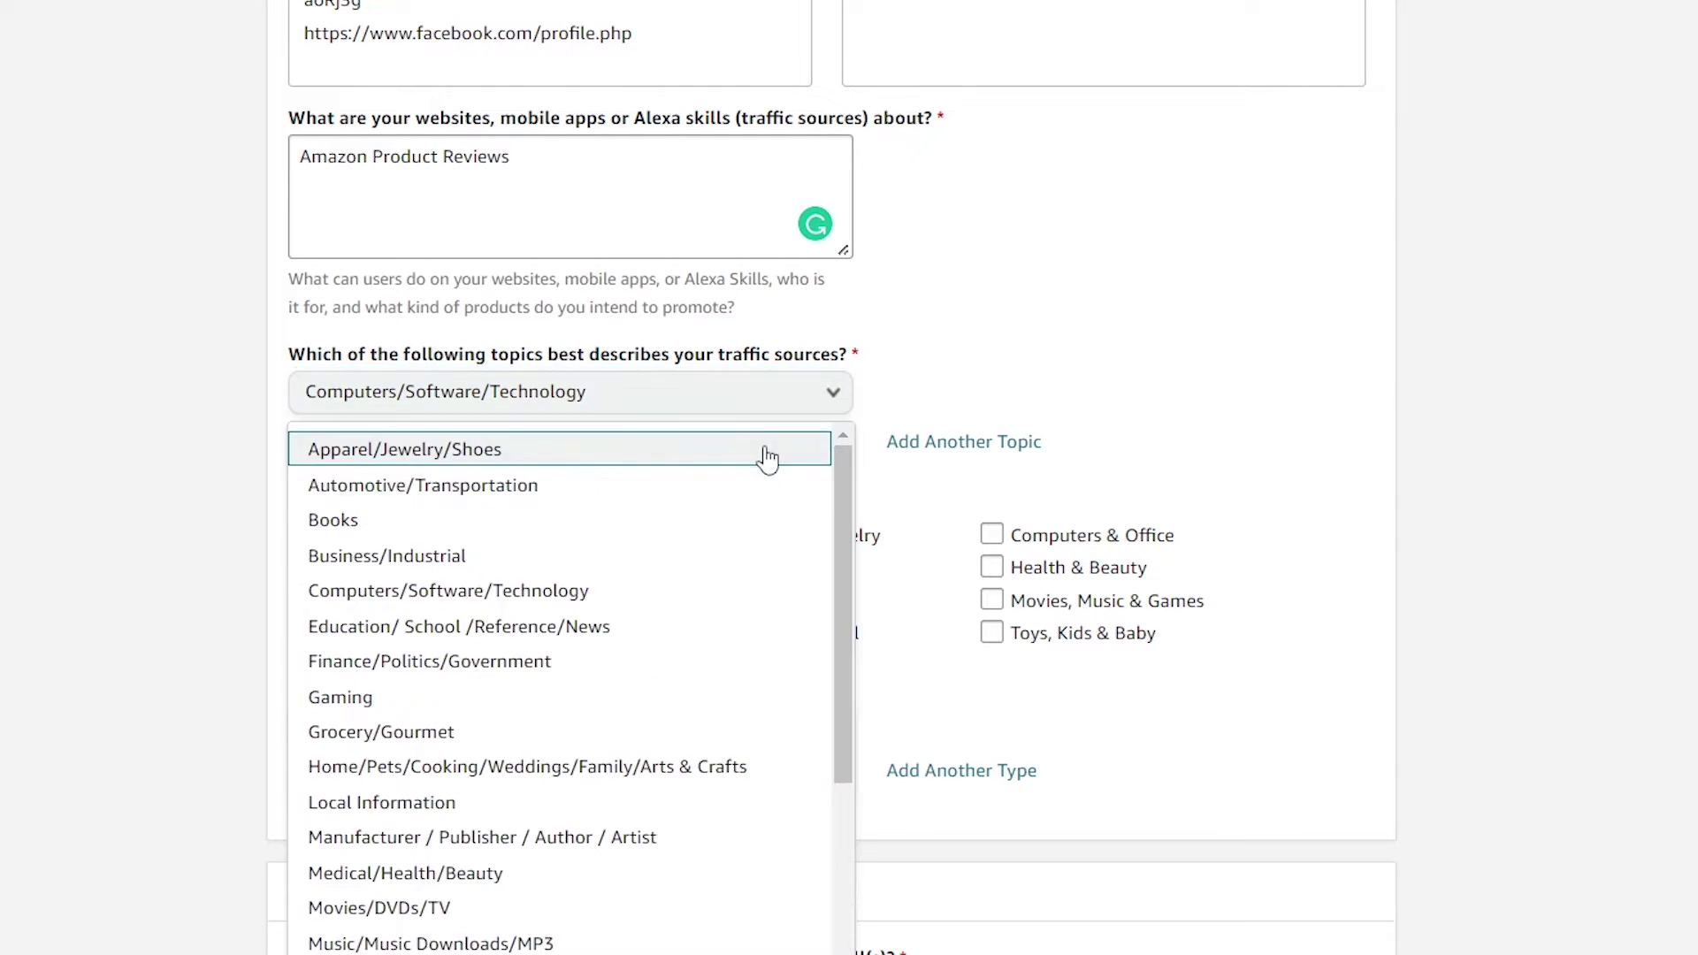
pyautogui.scroll(-2, 177, 610)
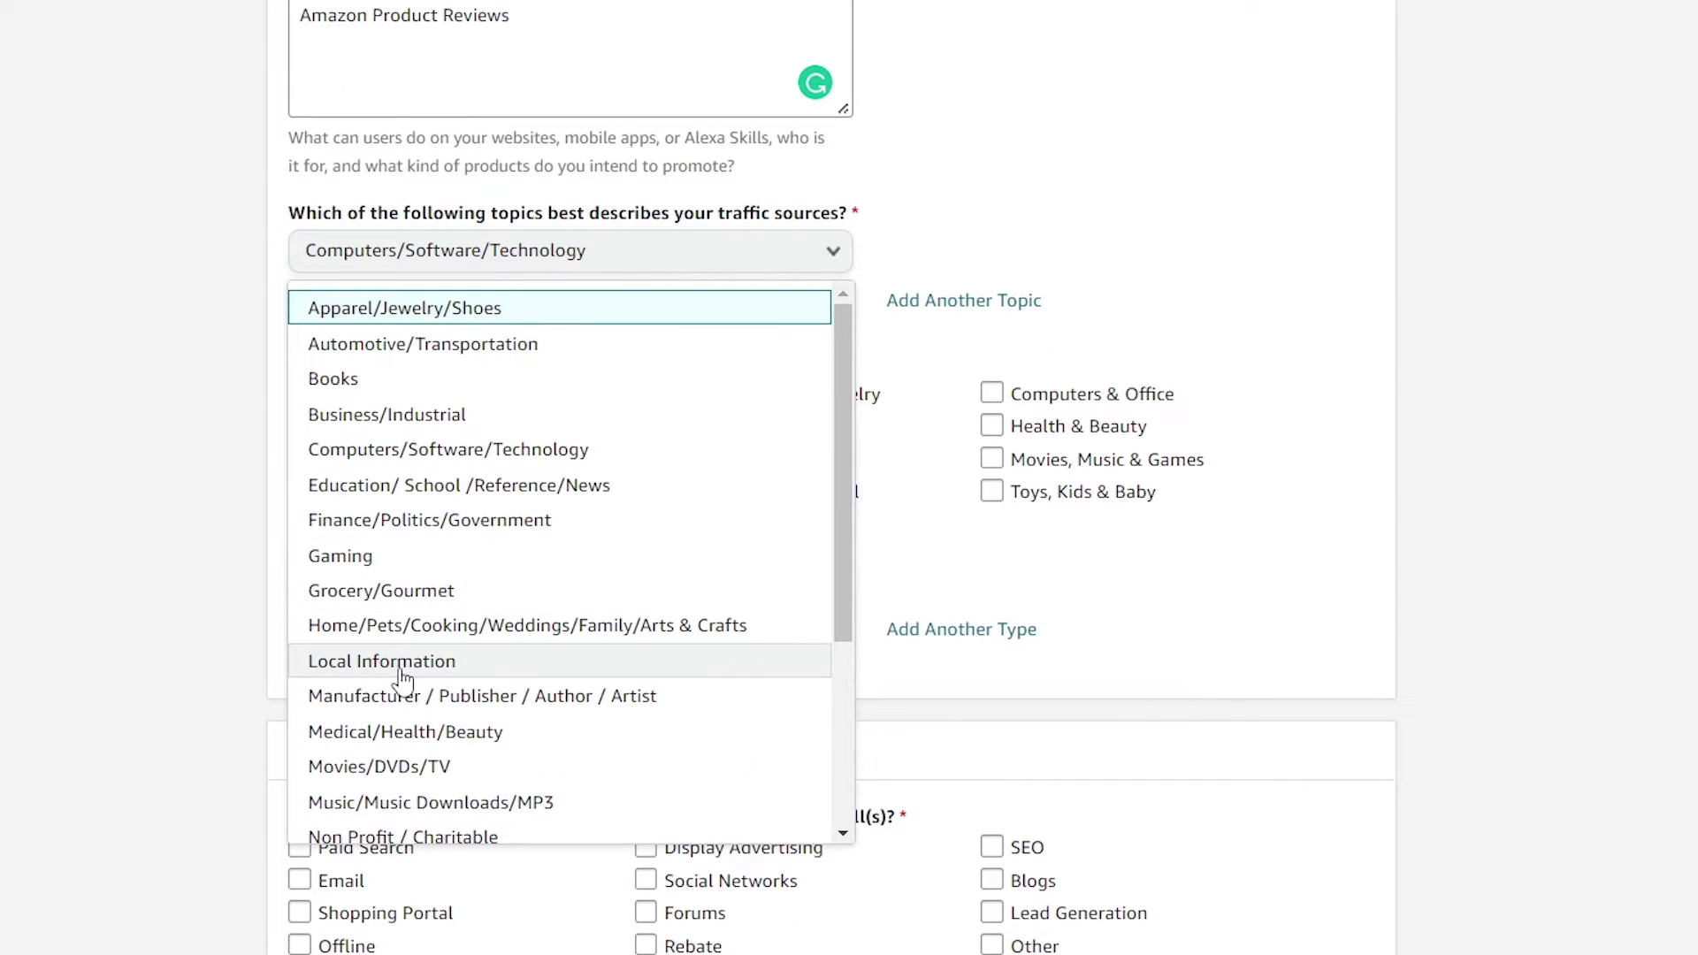
pyautogui.click(620, 630)
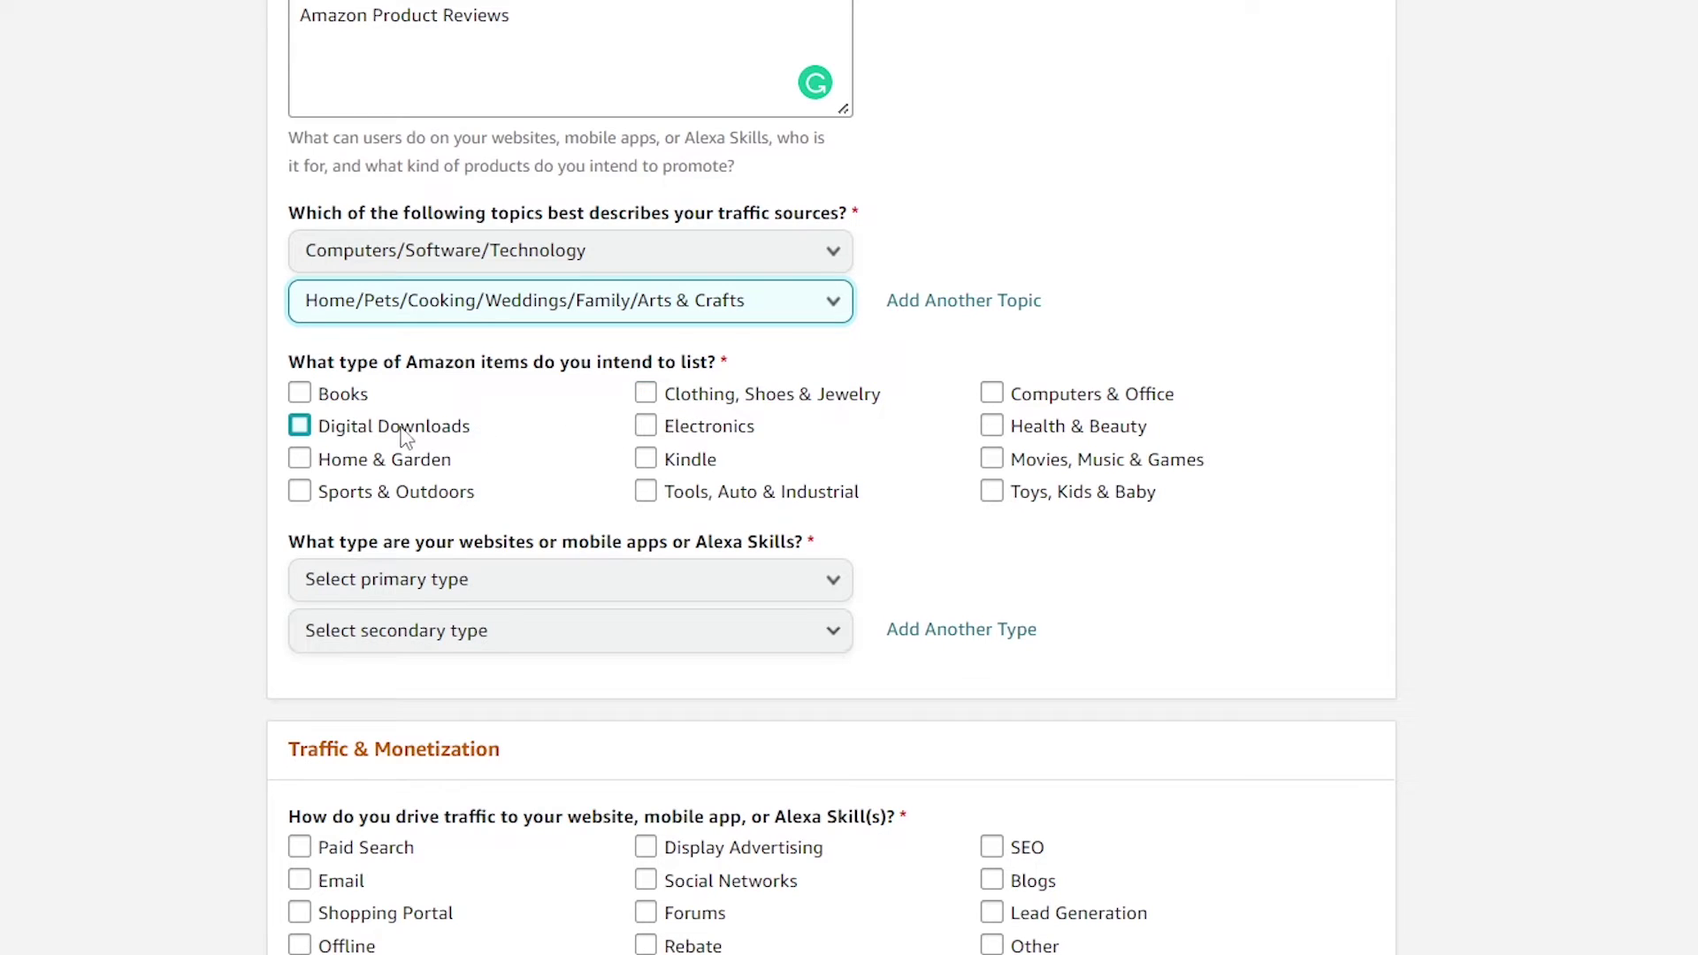
# Tick Home & Garden, Sports & Outdoors, Clothing, Electronics, Kindle, Tools, Computers & Office, Health & Beauty and Toys
pyautogui.click(299, 458)
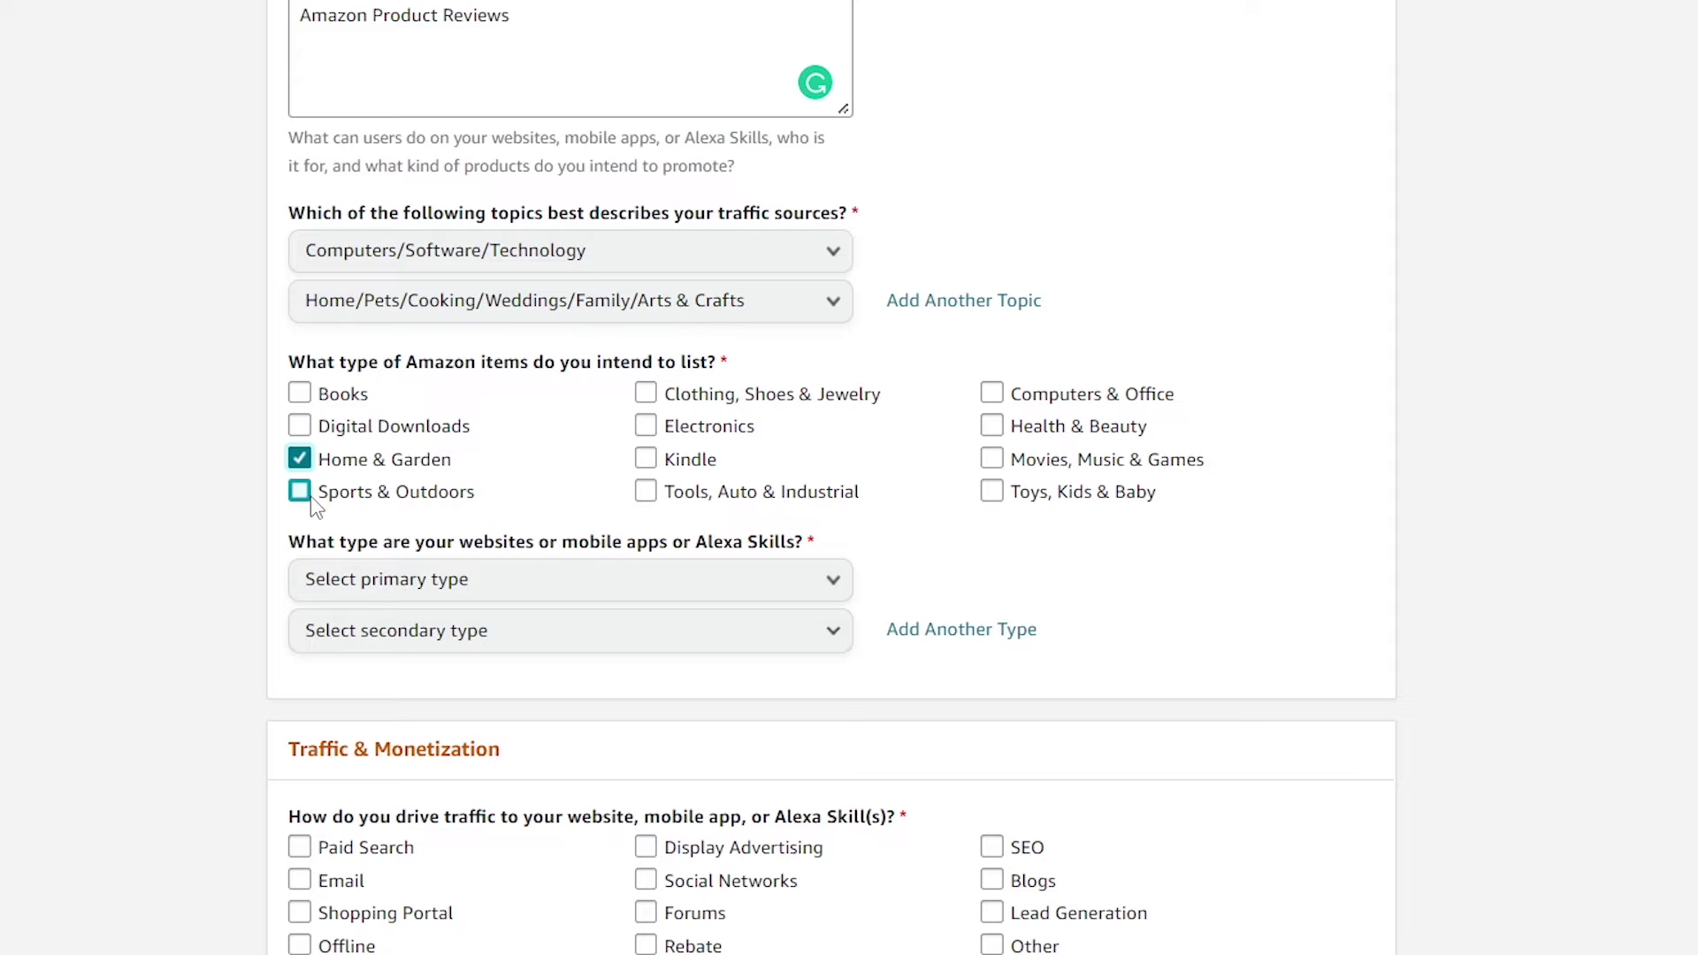
pyautogui.click(299, 491)
pyautogui.click(648, 395)
pyautogui.click(647, 427)
pyautogui.click(647, 459)
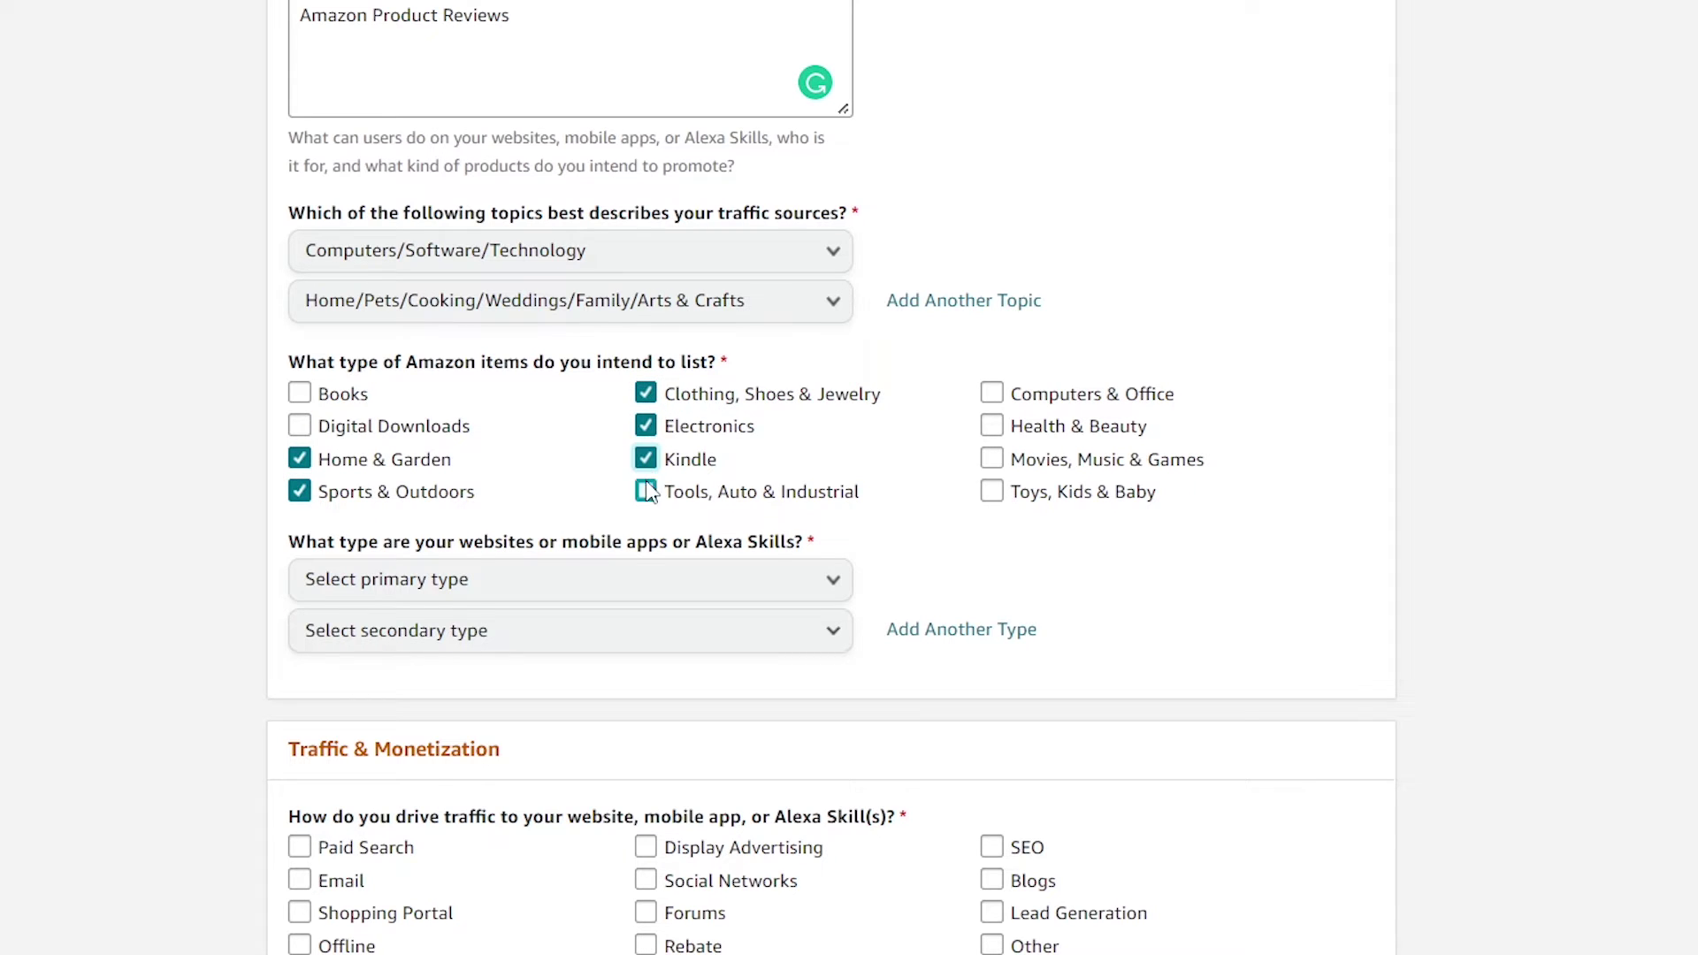
pyautogui.click(646, 492)
pyautogui.click(992, 394)
pyautogui.click(992, 426)
pyautogui.click(992, 492)
pyautogui.scroll(-3, 788, 519)
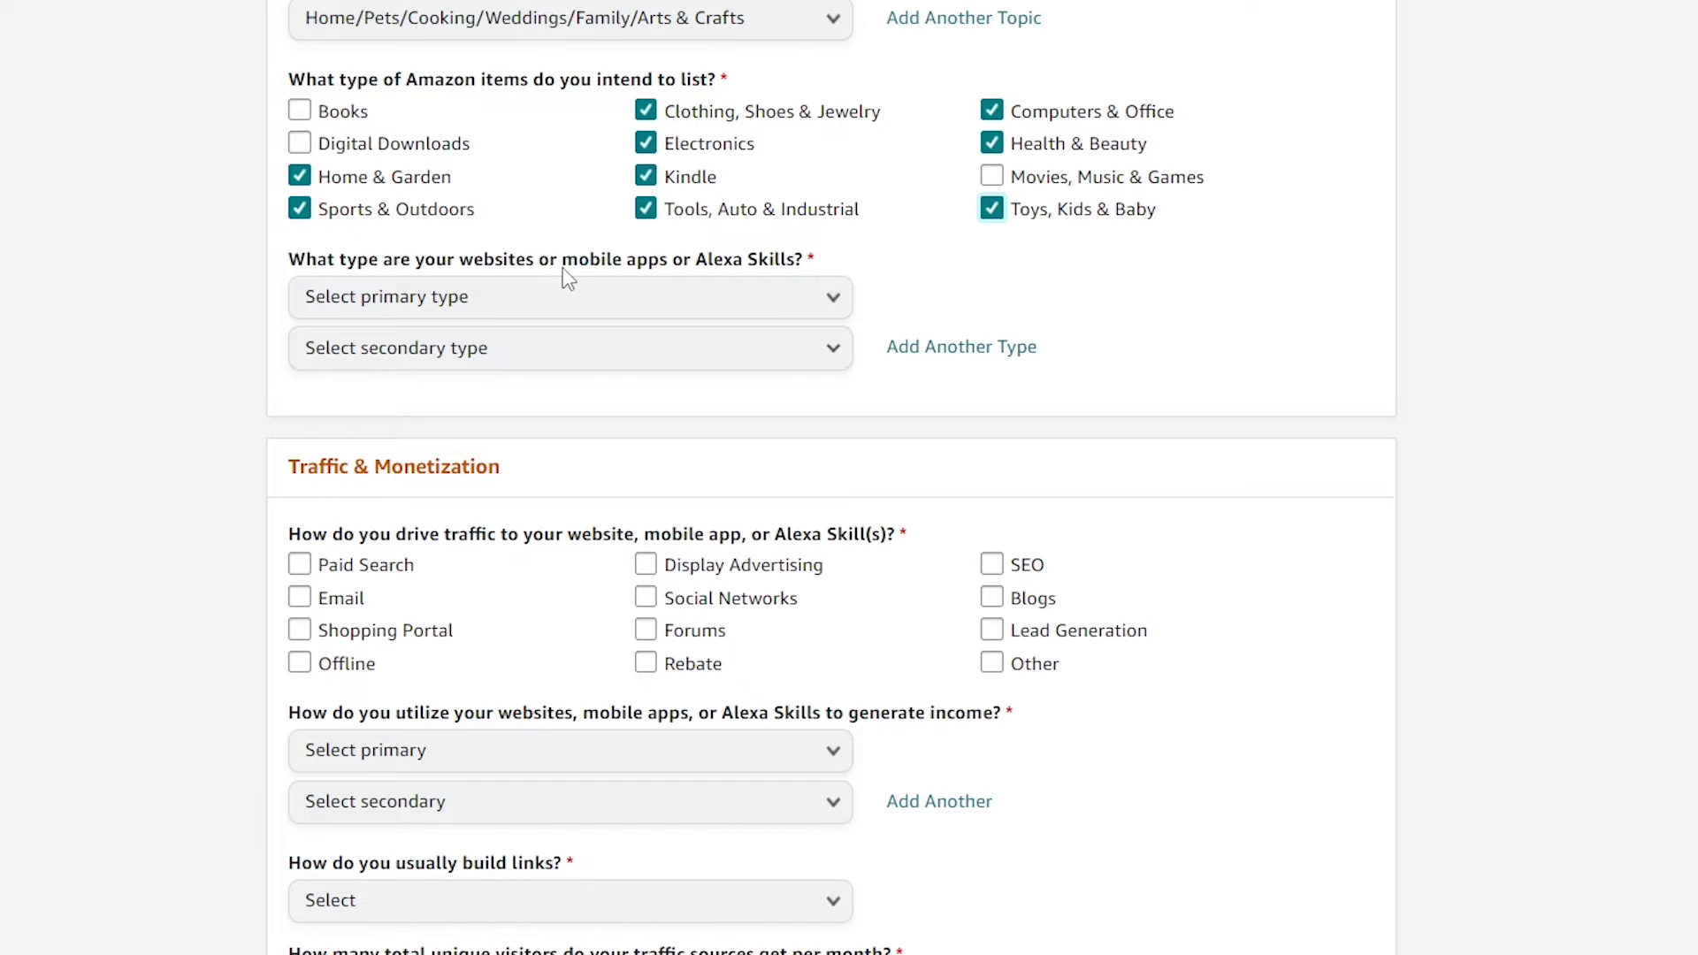
# Choose Content or Niche Website in both the primary and secondary website-type dropdowns
pyautogui.click(808, 294)
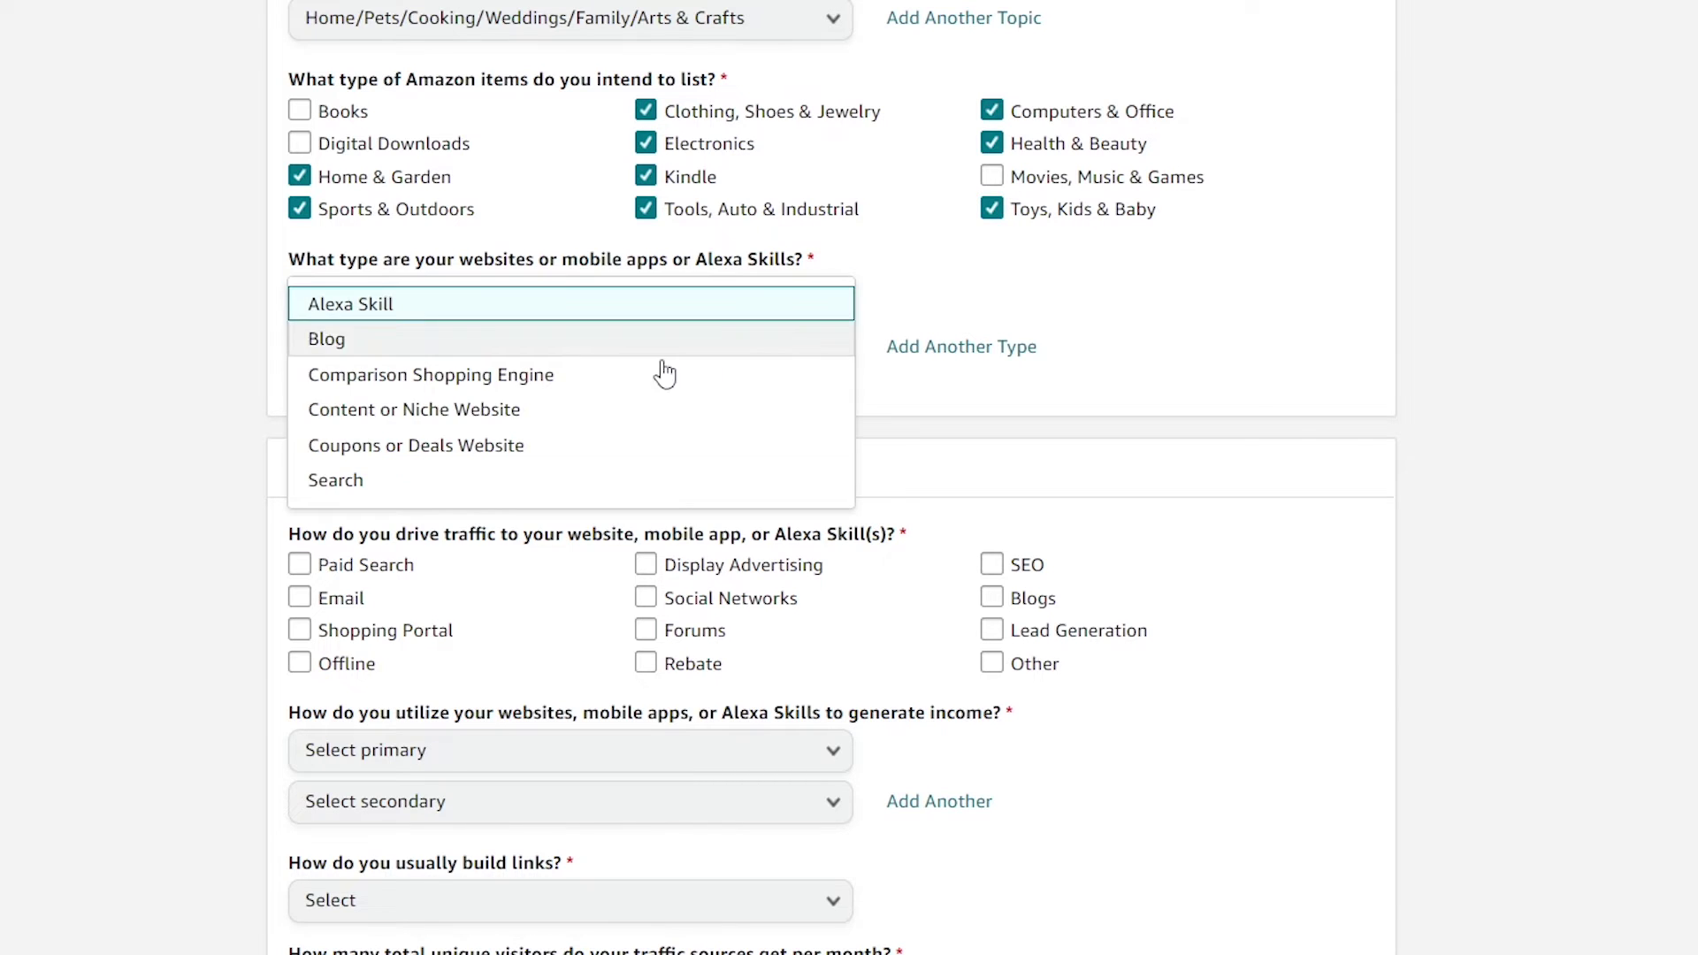
pyautogui.scroll(-2, 403, 482)
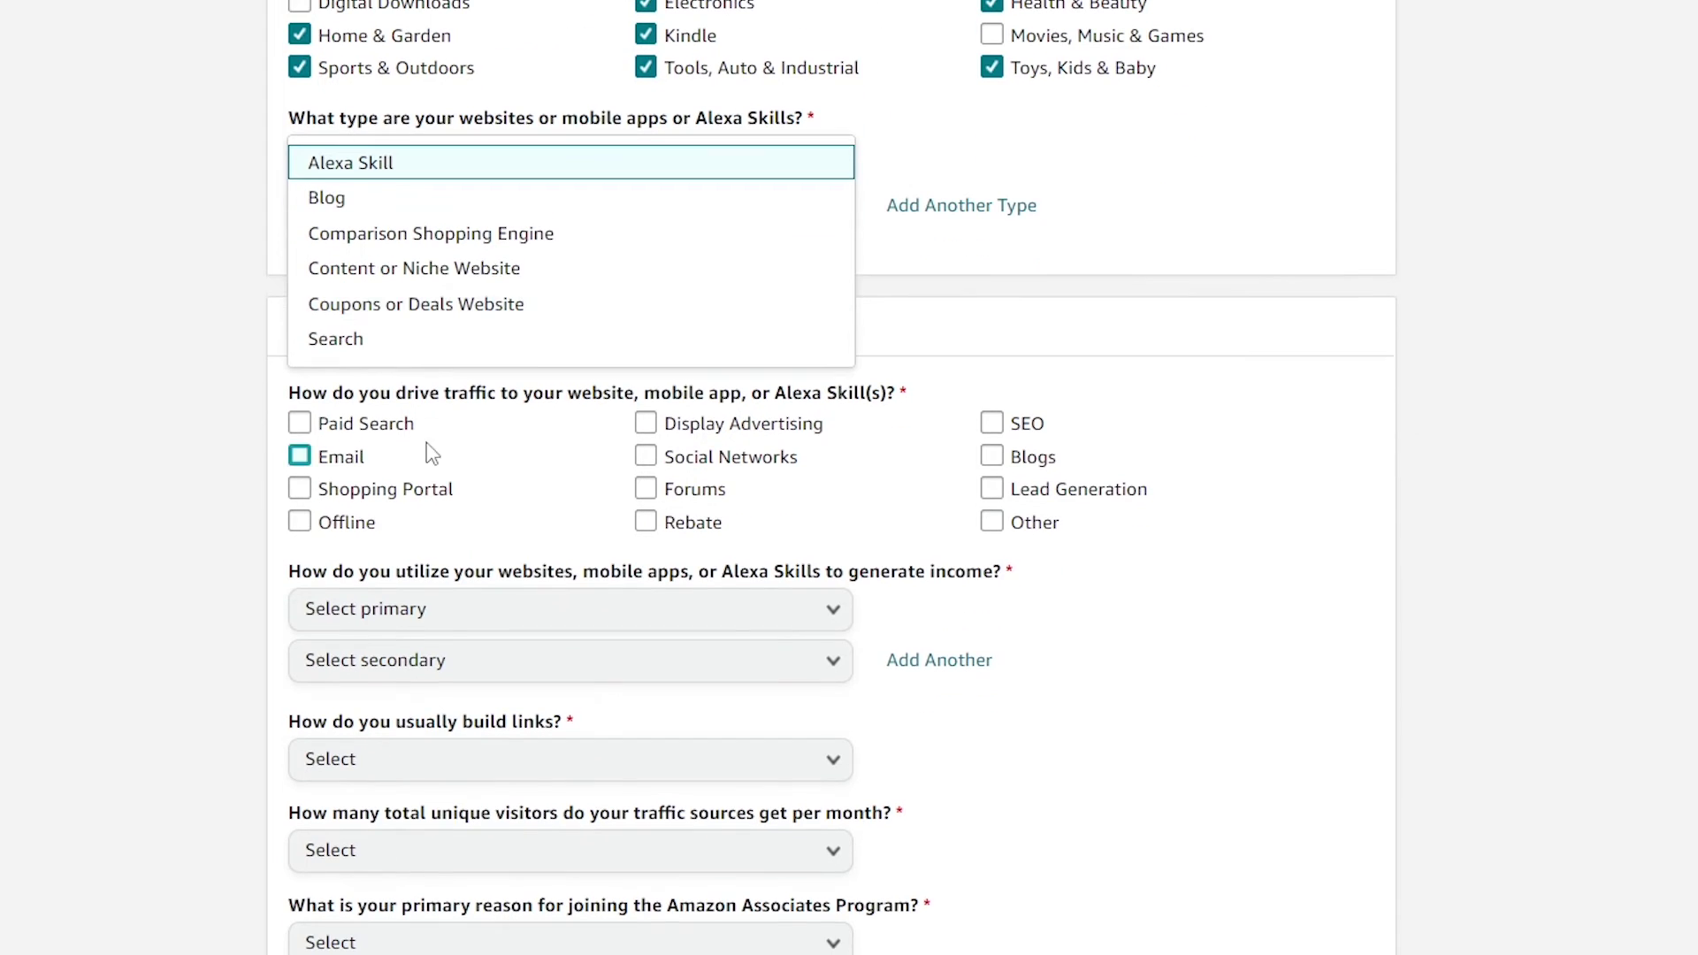
pyautogui.click(457, 273)
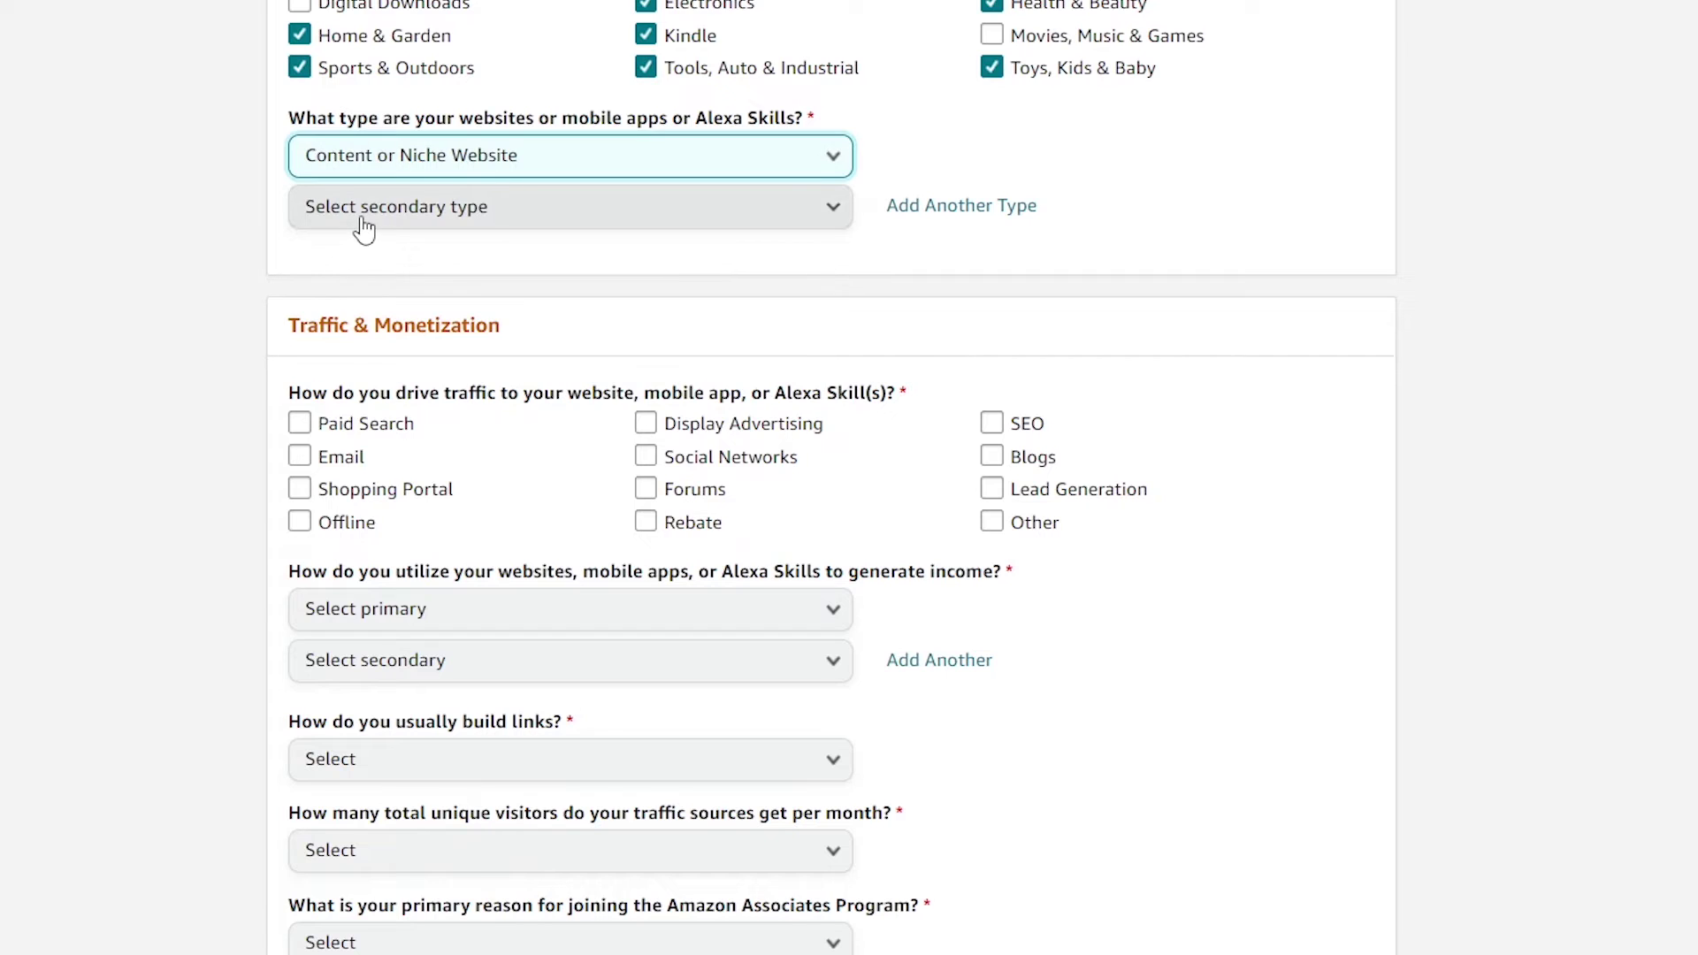
pyautogui.click(520, 217)
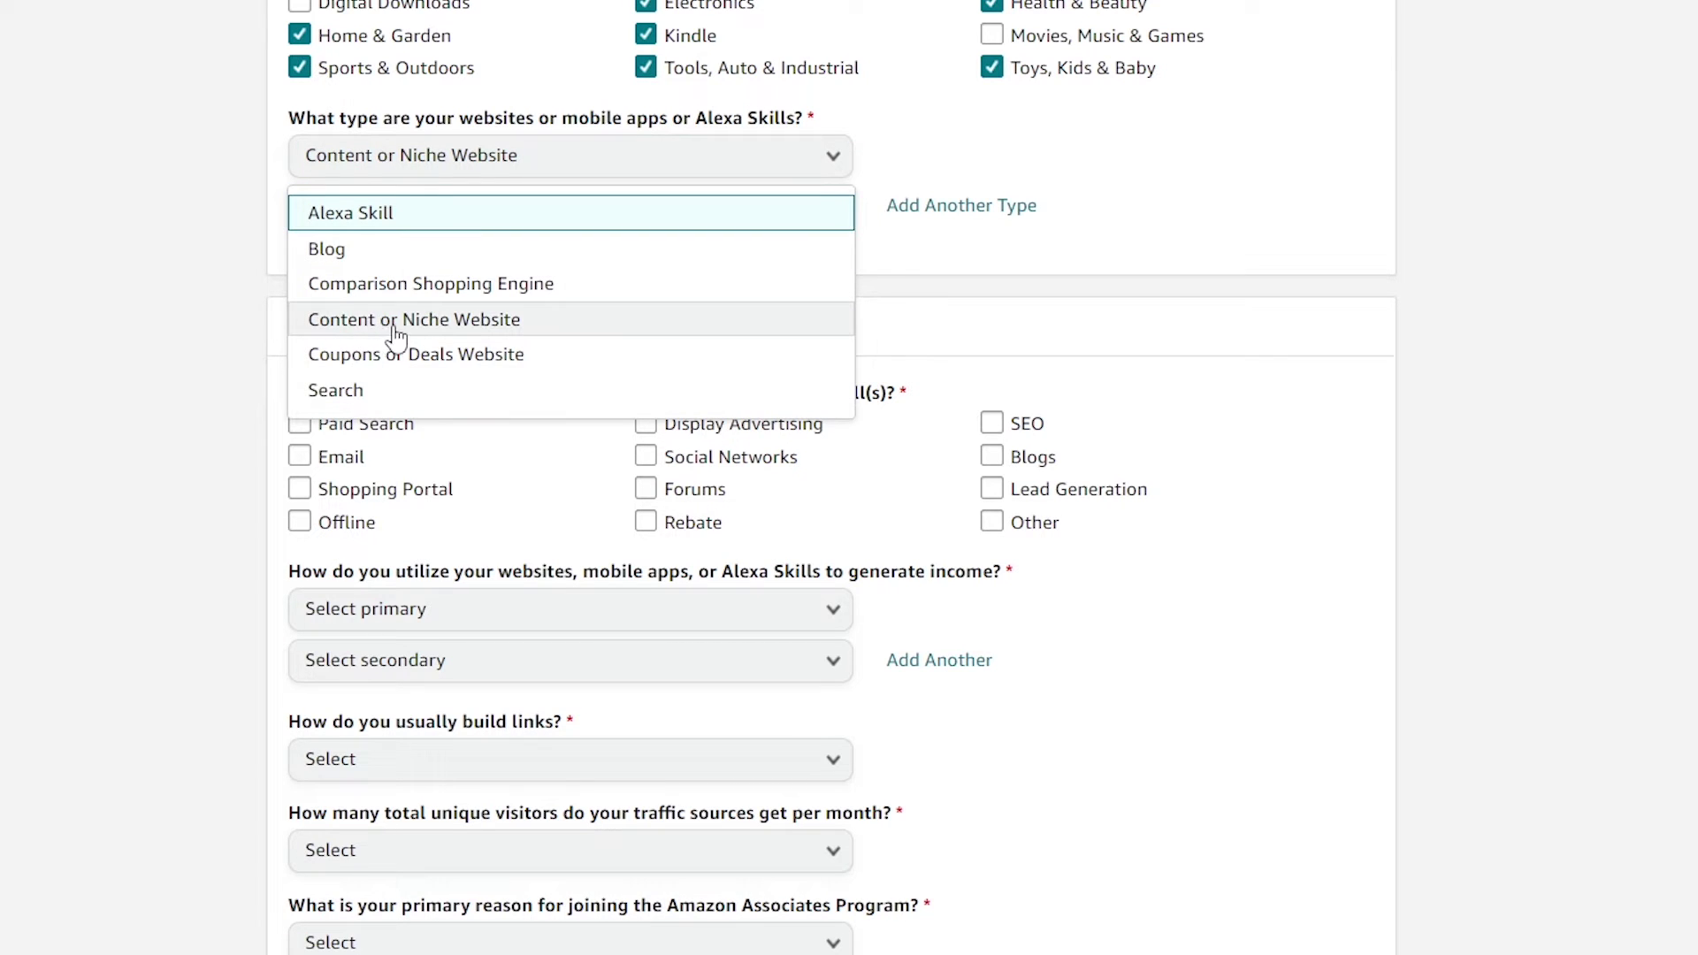
pyautogui.click(432, 323)
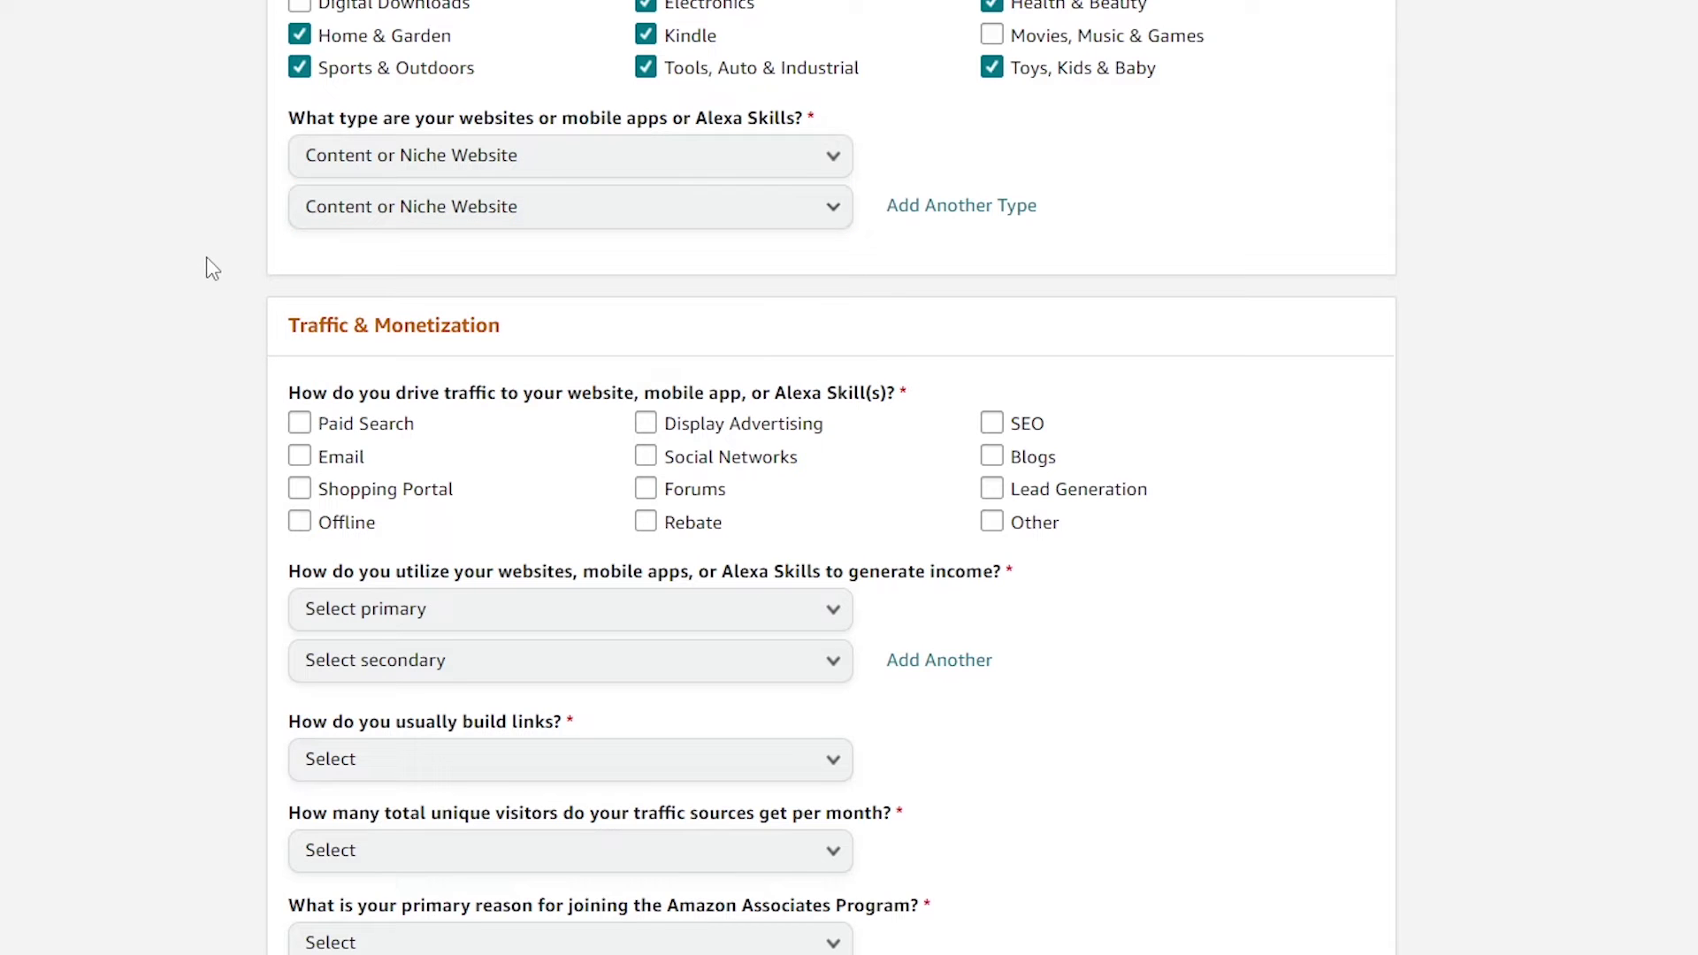
pyautogui.scroll(-2, 235, 265)
pyautogui.scroll(2, 884, 97)
pyautogui.scroll(-2, 675, 250)
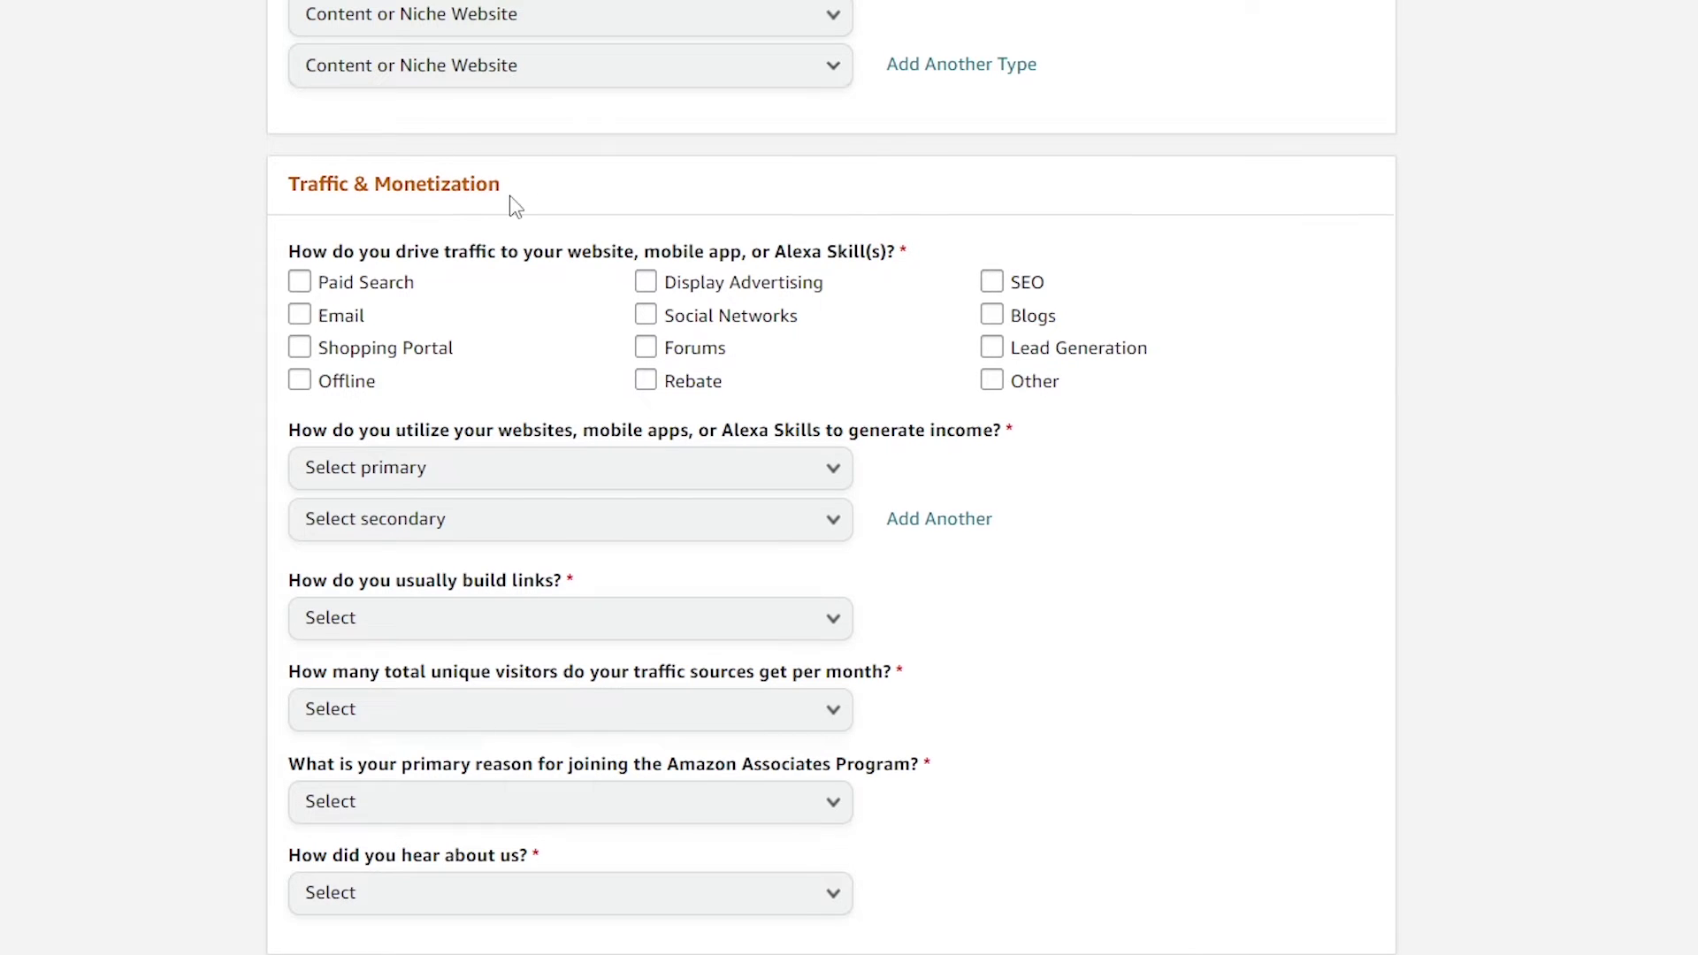
# Tick Social Networks, Forums, SEO, Blogs and Other as the ways traffic is driven
pyautogui.scroll(-2, 515, 206)
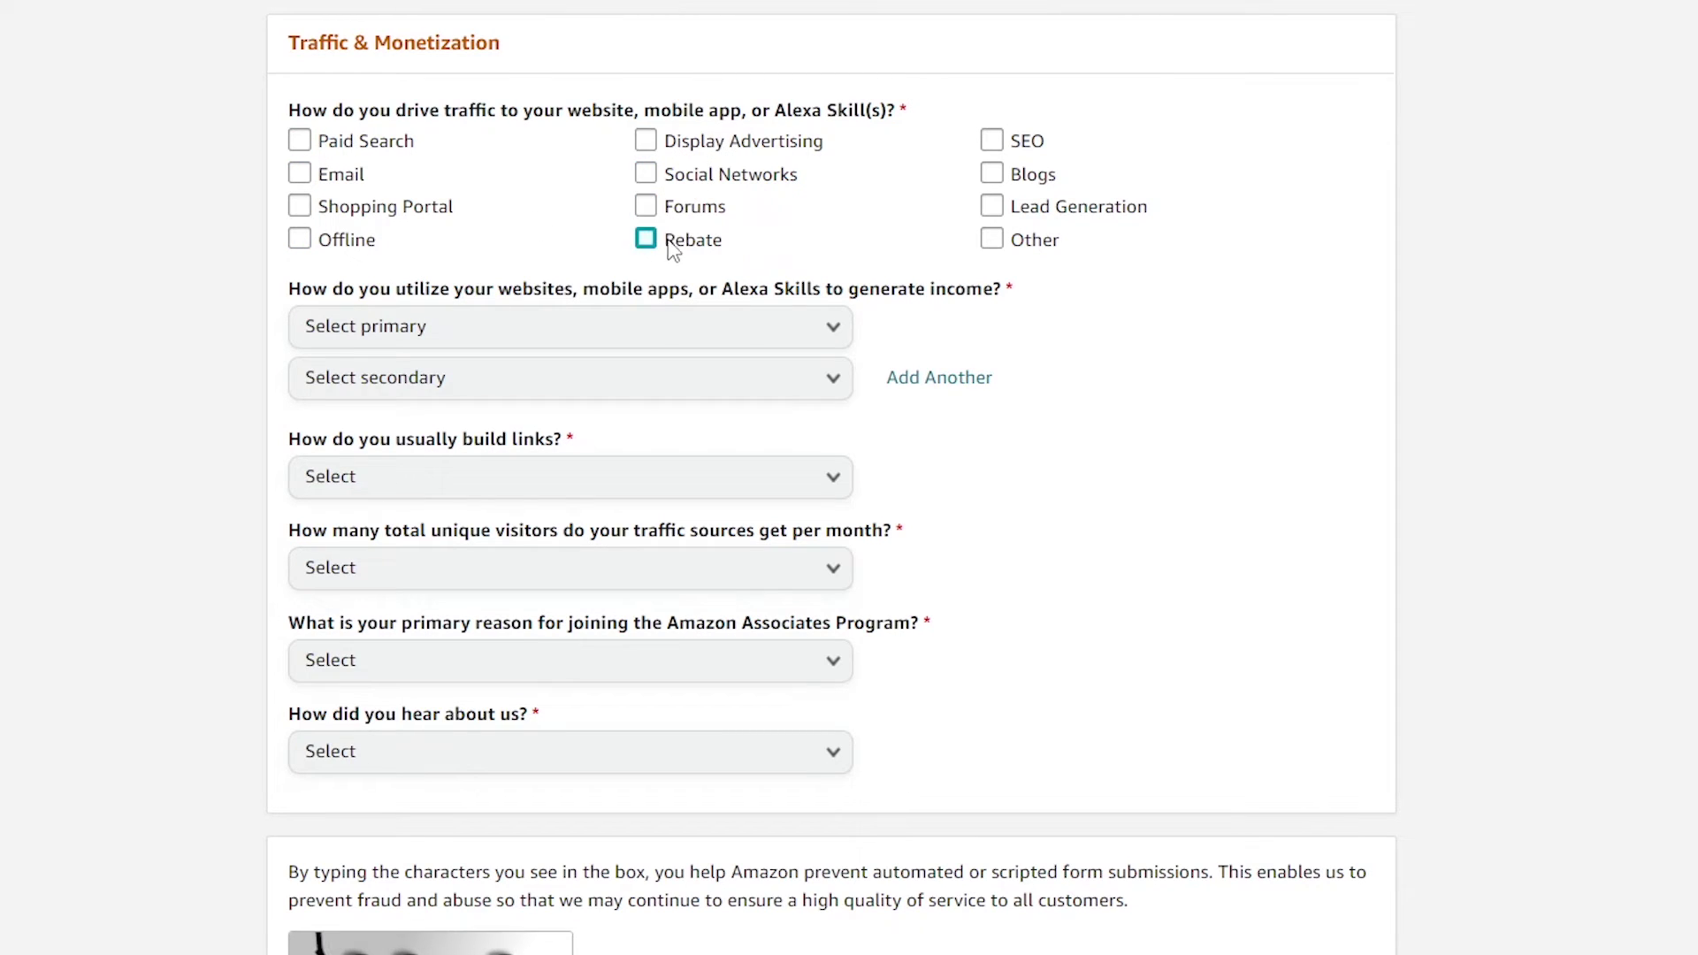
pyautogui.click(644, 172)
pyautogui.click(647, 207)
pyautogui.click(992, 139)
pyautogui.click(991, 173)
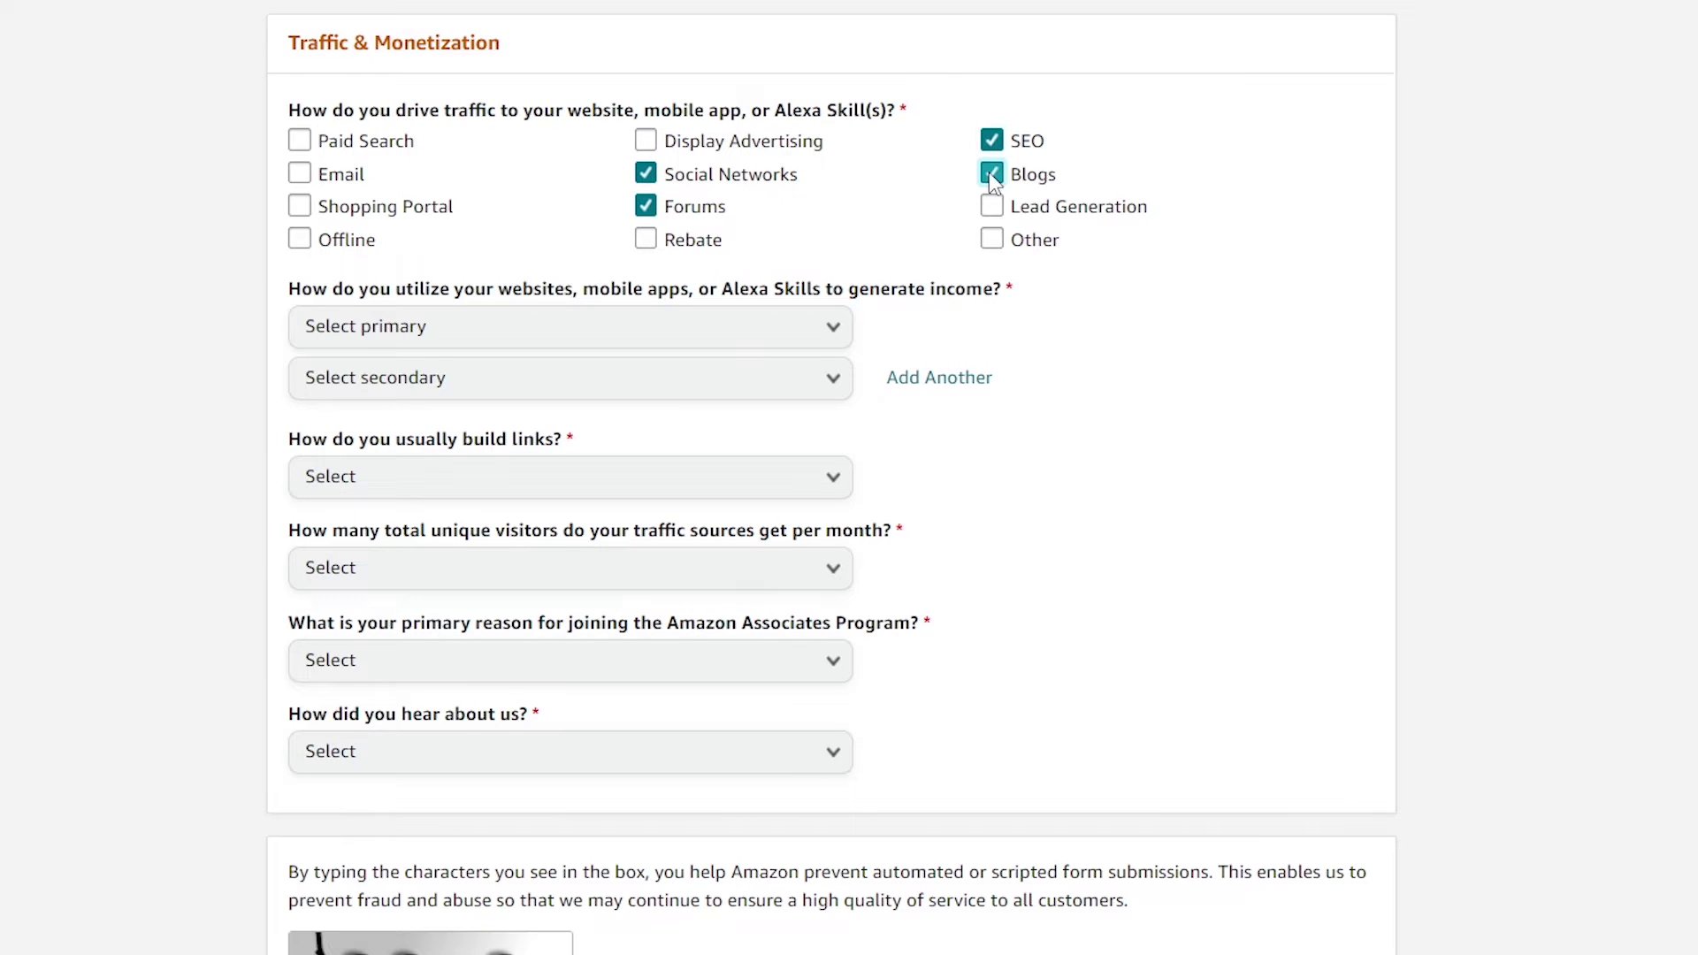
pyautogui.click(991, 238)
pyautogui.click(832, 335)
pyautogui.scroll(-2, 380, 371)
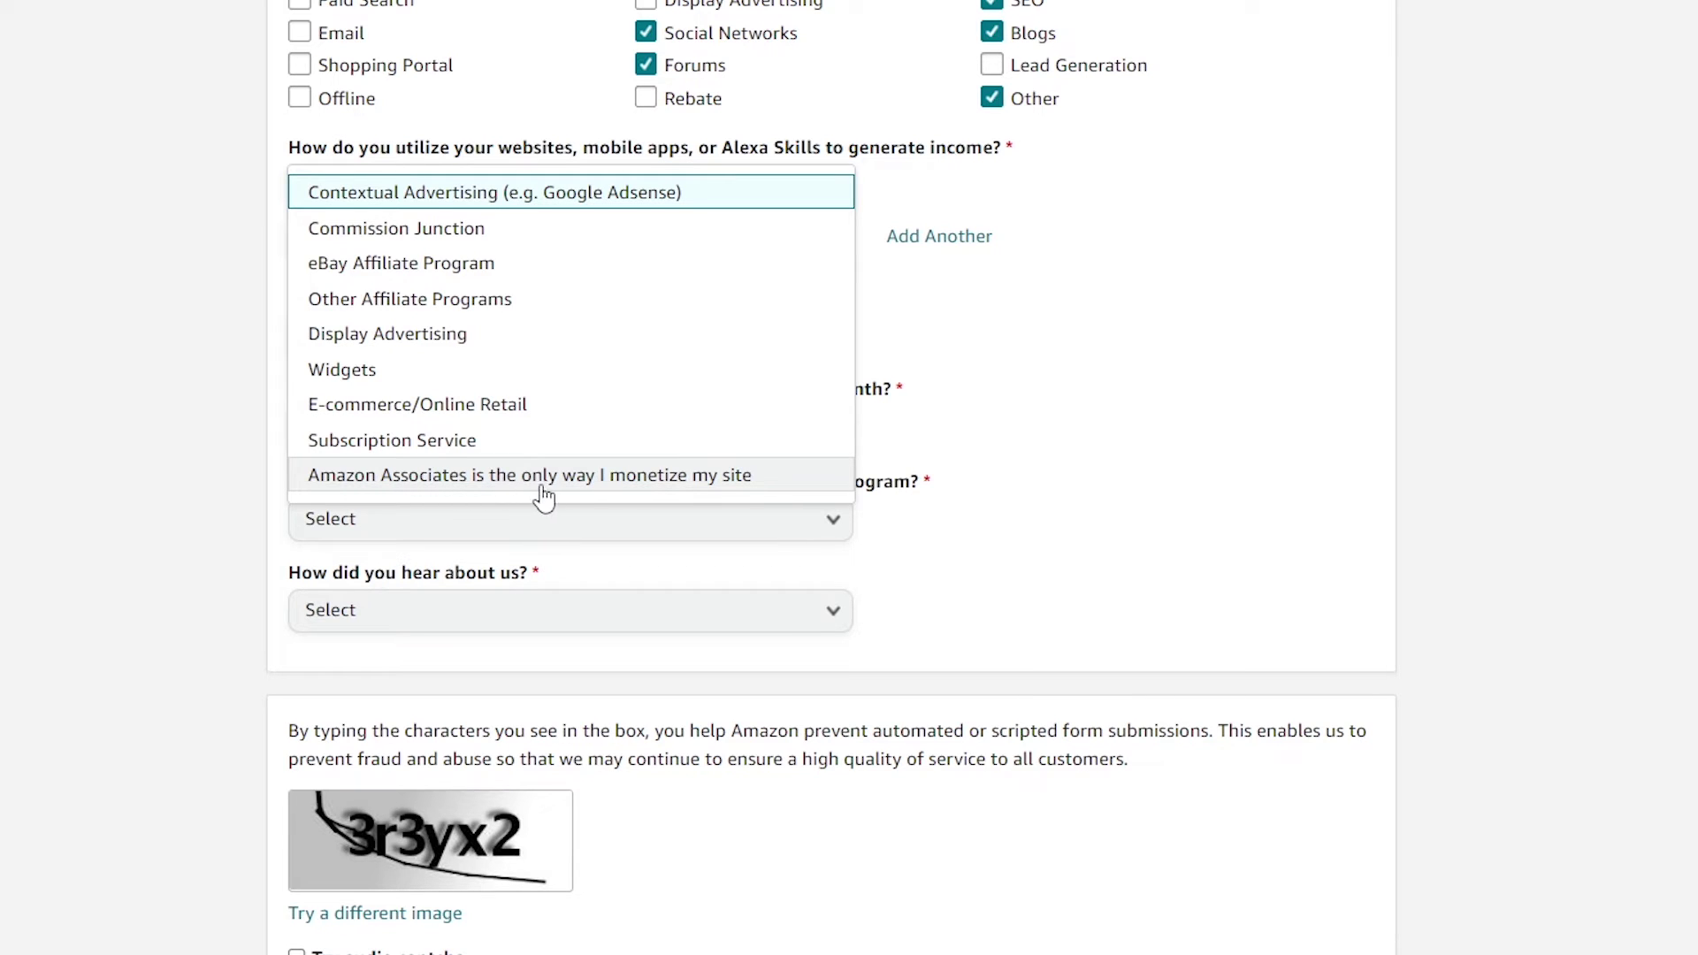
# Answer the income questions with Amazon Associates only, and set link-building method to Other
pyautogui.click(688, 482)
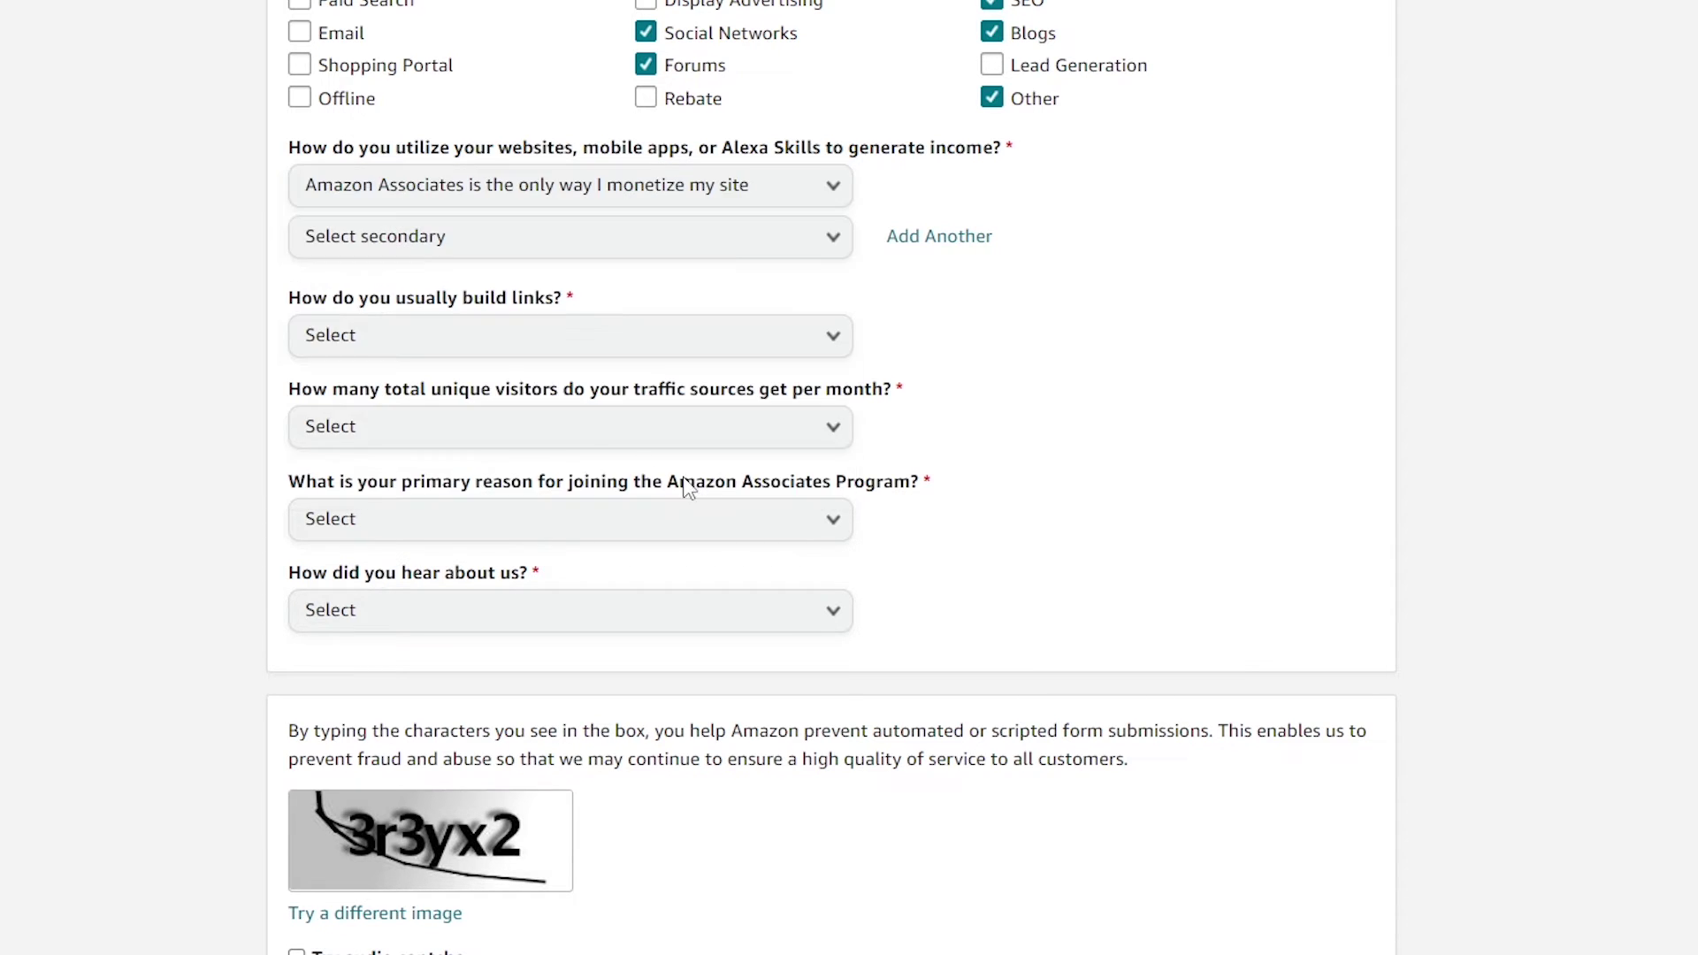
pyautogui.click(502, 252)
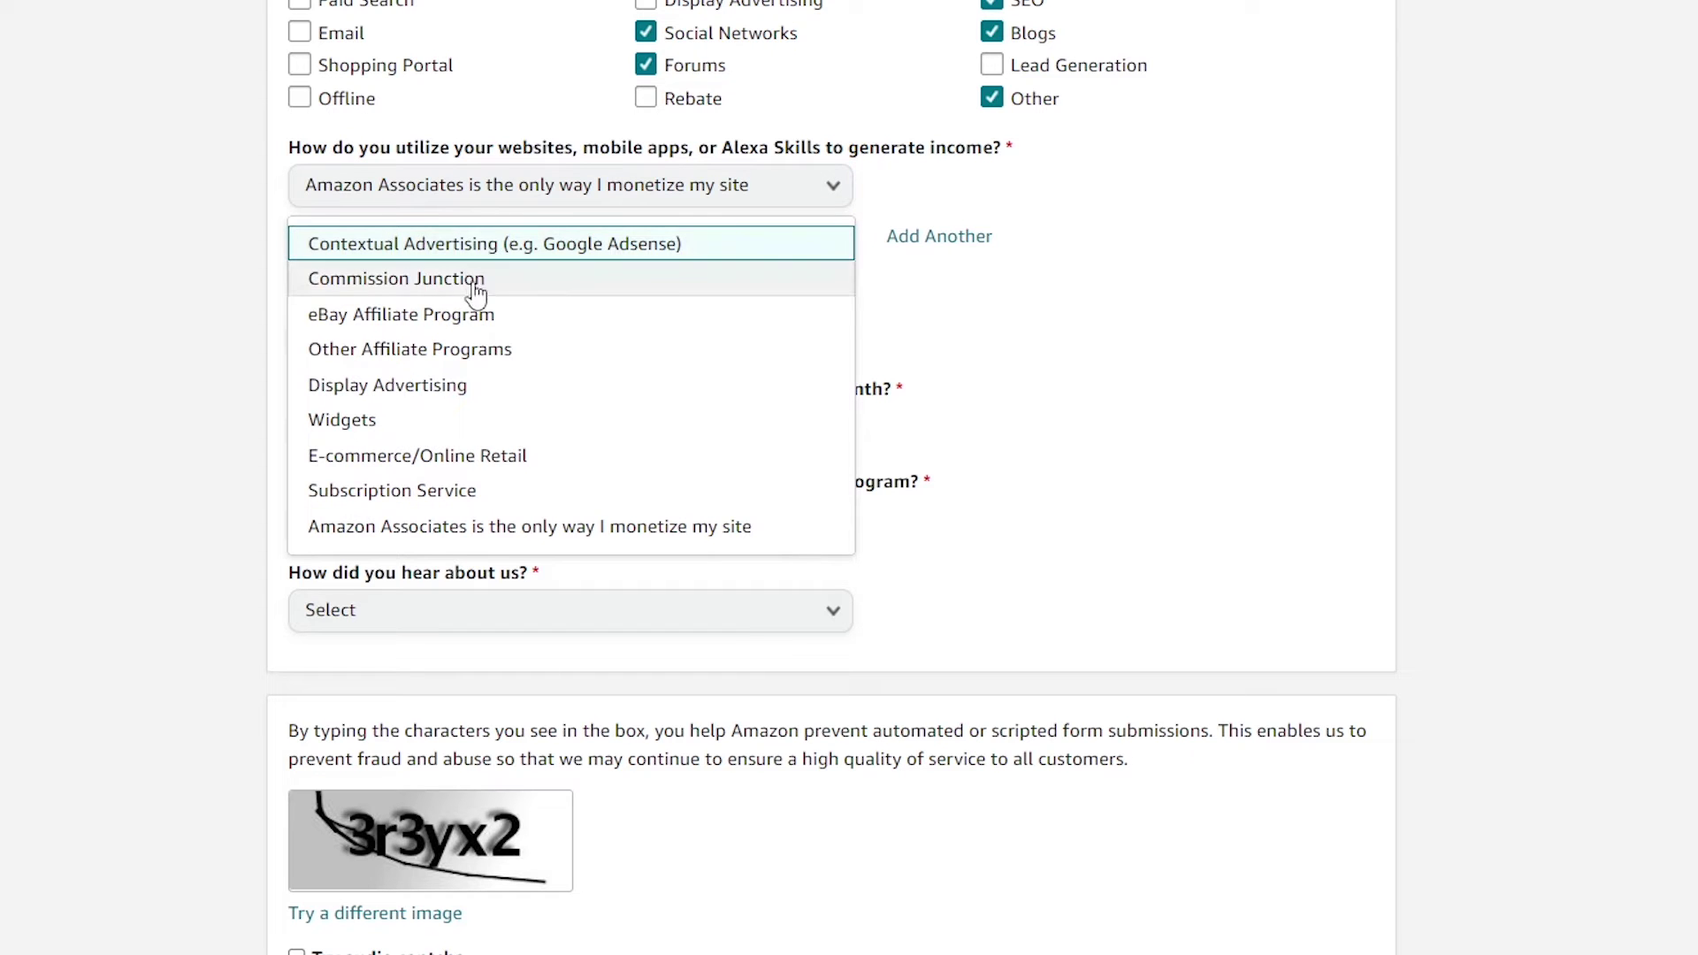
pyautogui.click(441, 529)
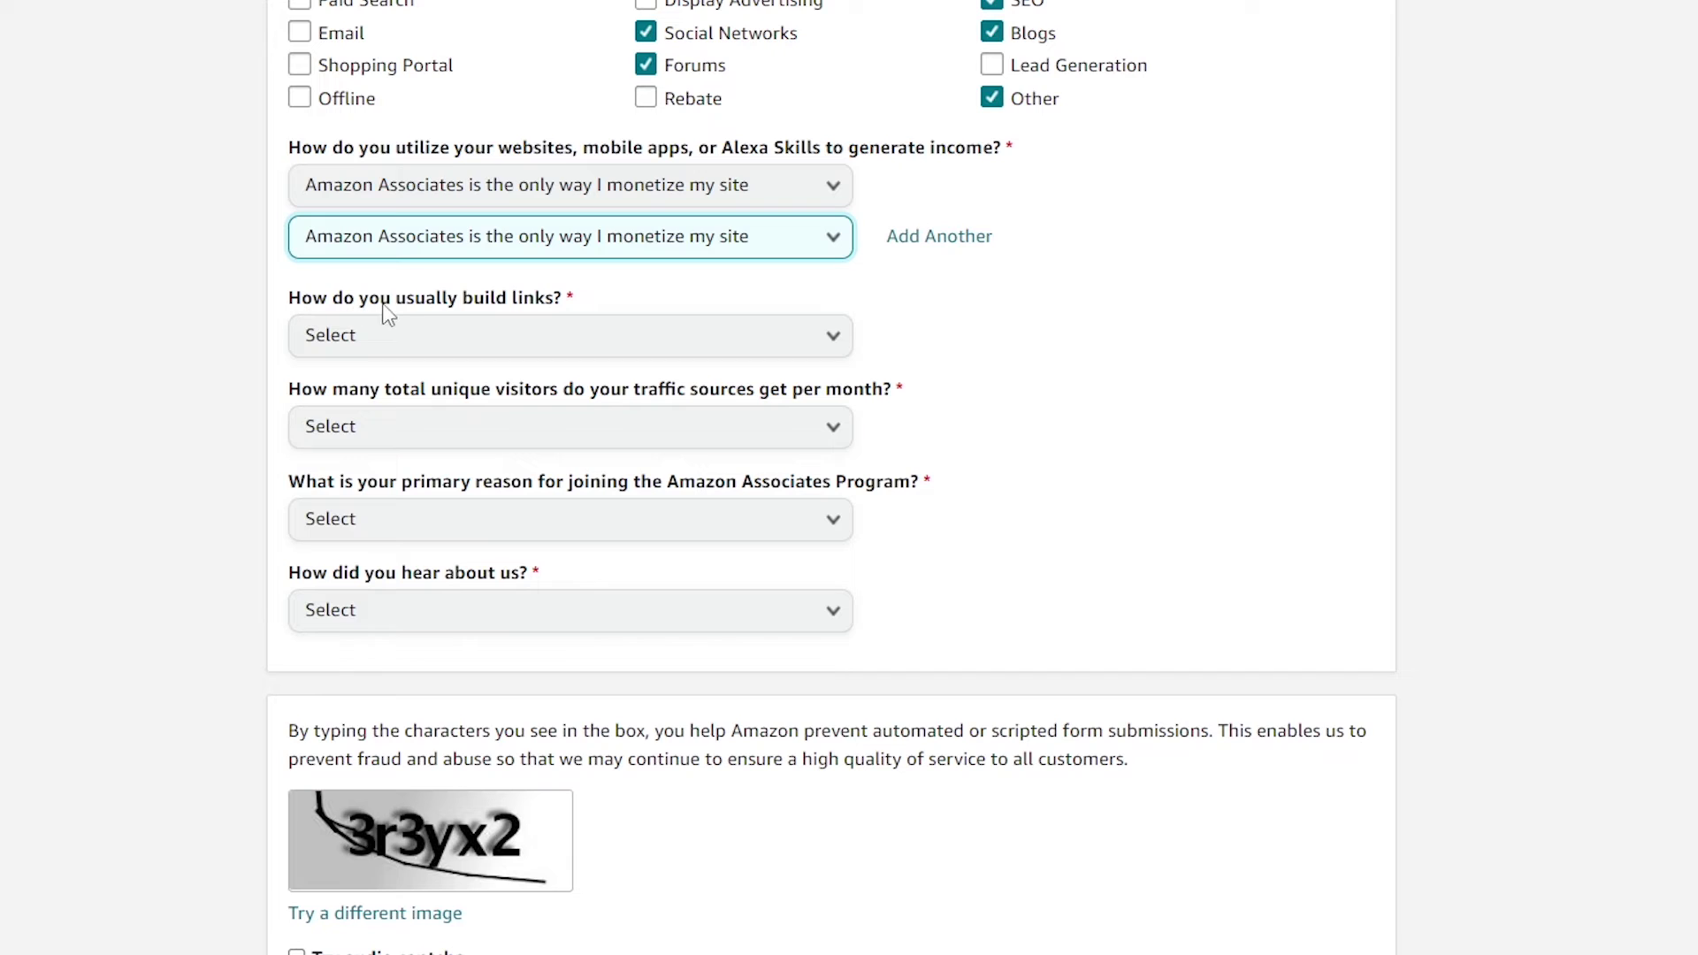
pyautogui.click(665, 336)
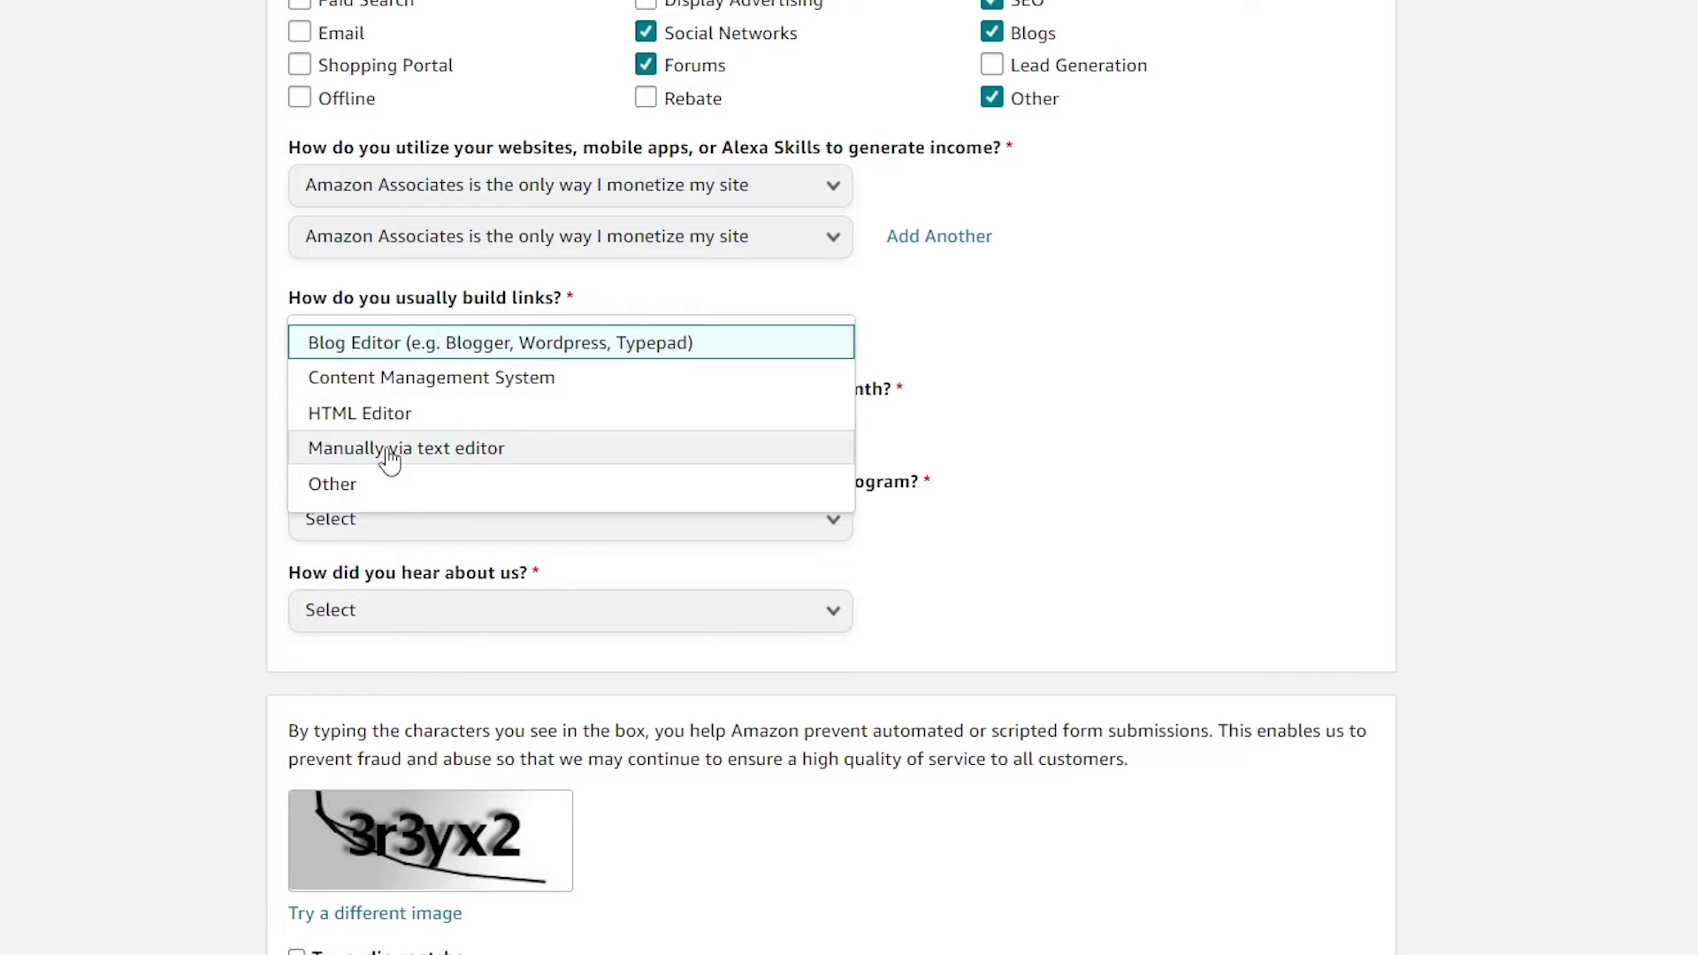
pyautogui.click(373, 498)
pyautogui.scroll(-2, 227, 416)
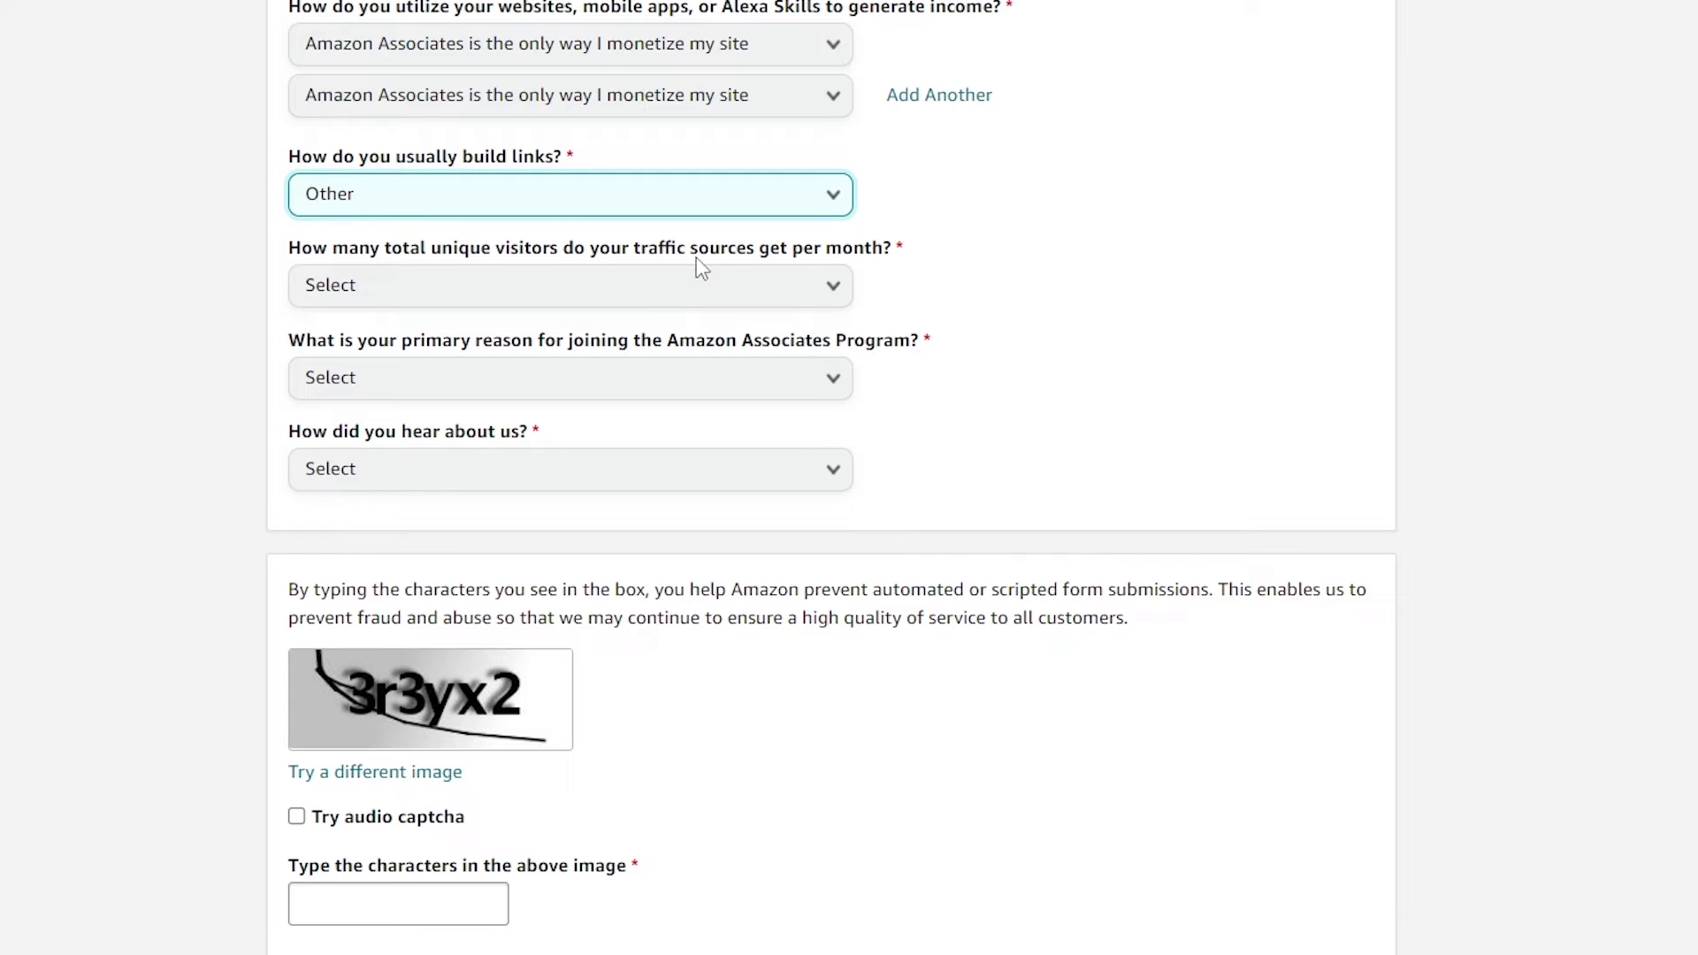
# Set monthly visitors to From 501 to 5,000, joining reason Other, and heard-about From the Amazon.com Website
pyautogui.click(835, 289)
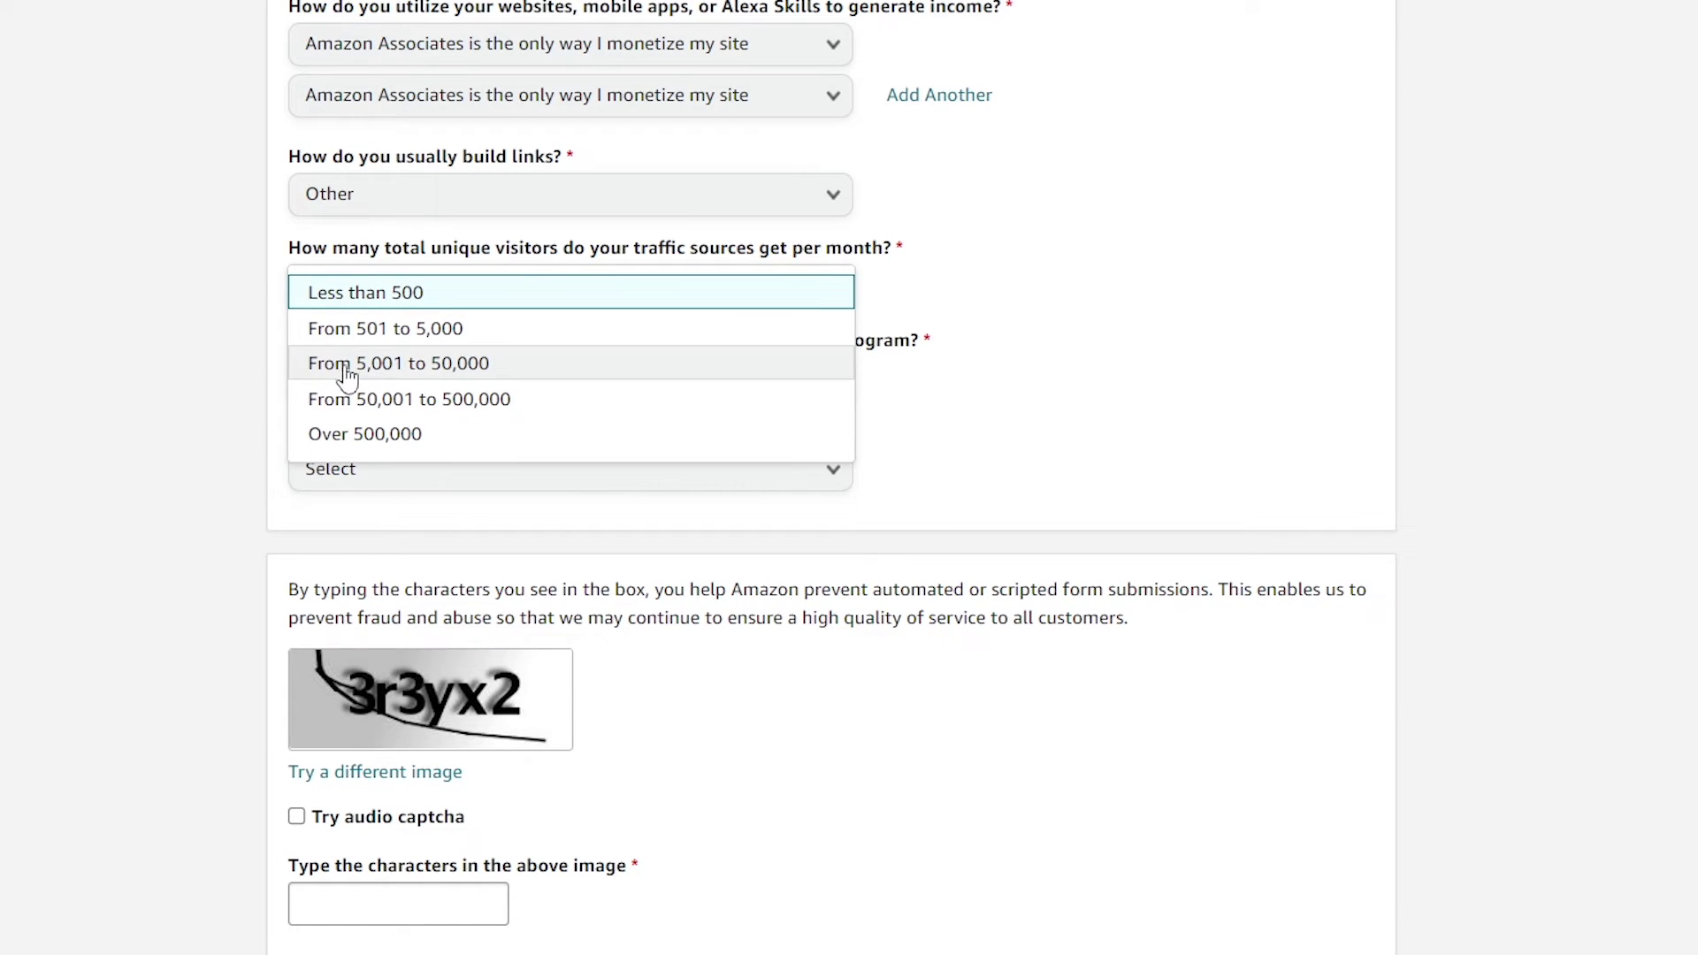
pyautogui.click(407, 331)
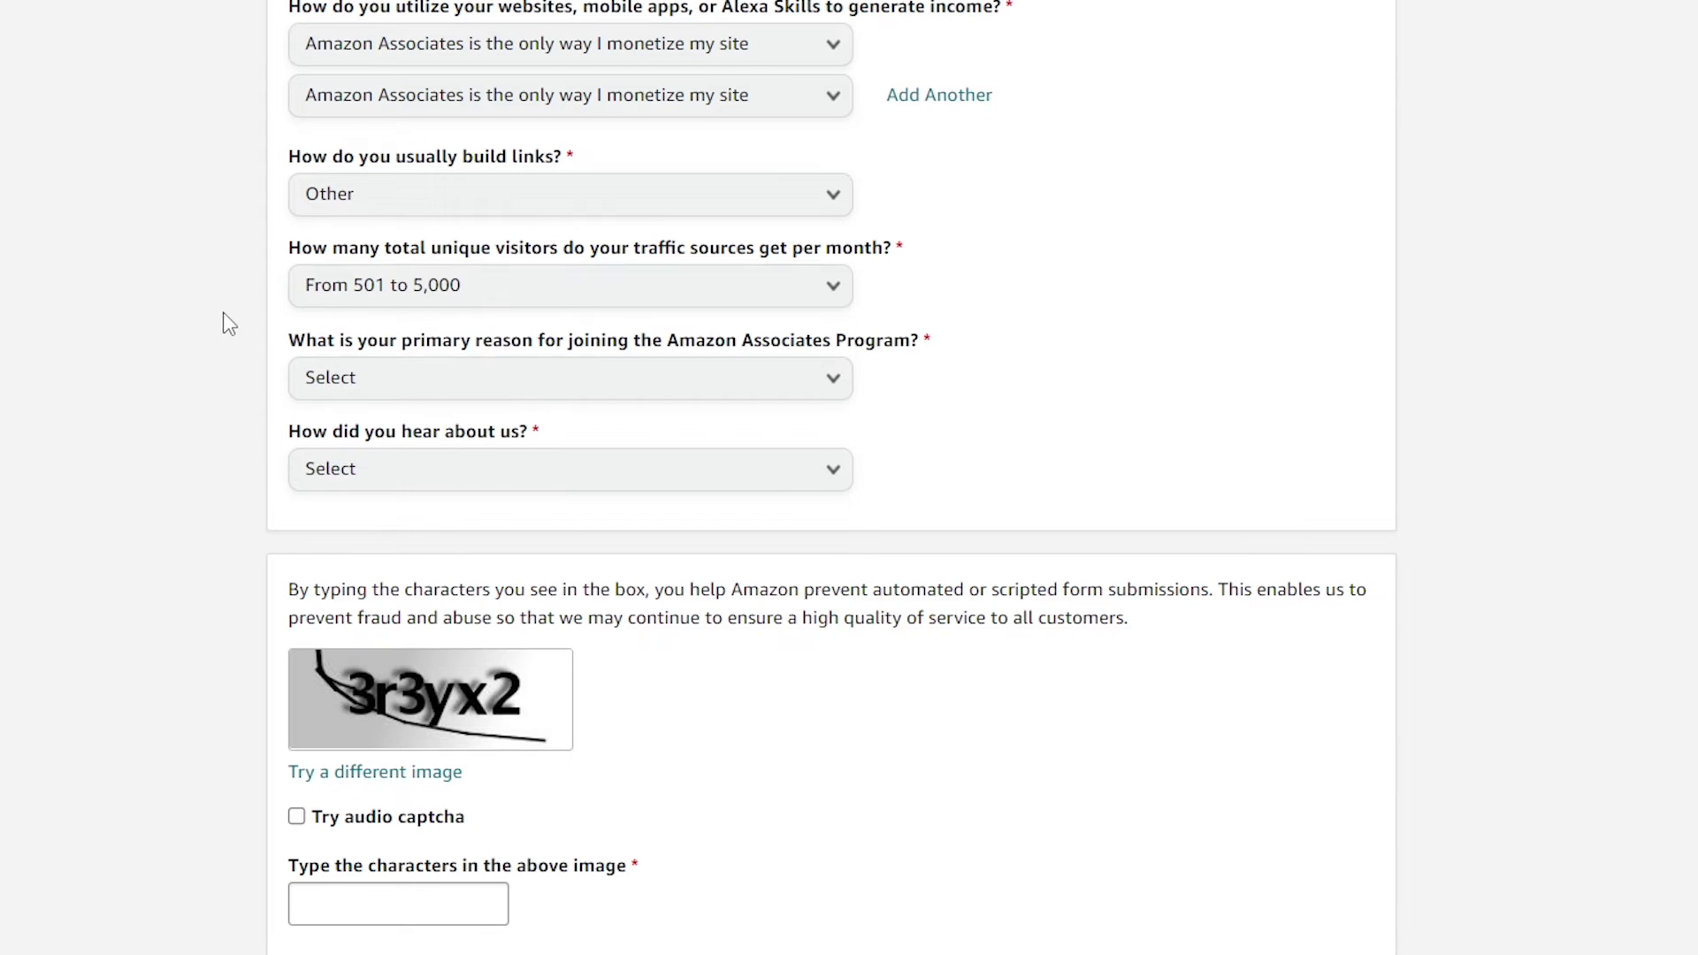
pyautogui.scroll(-2, 227, 324)
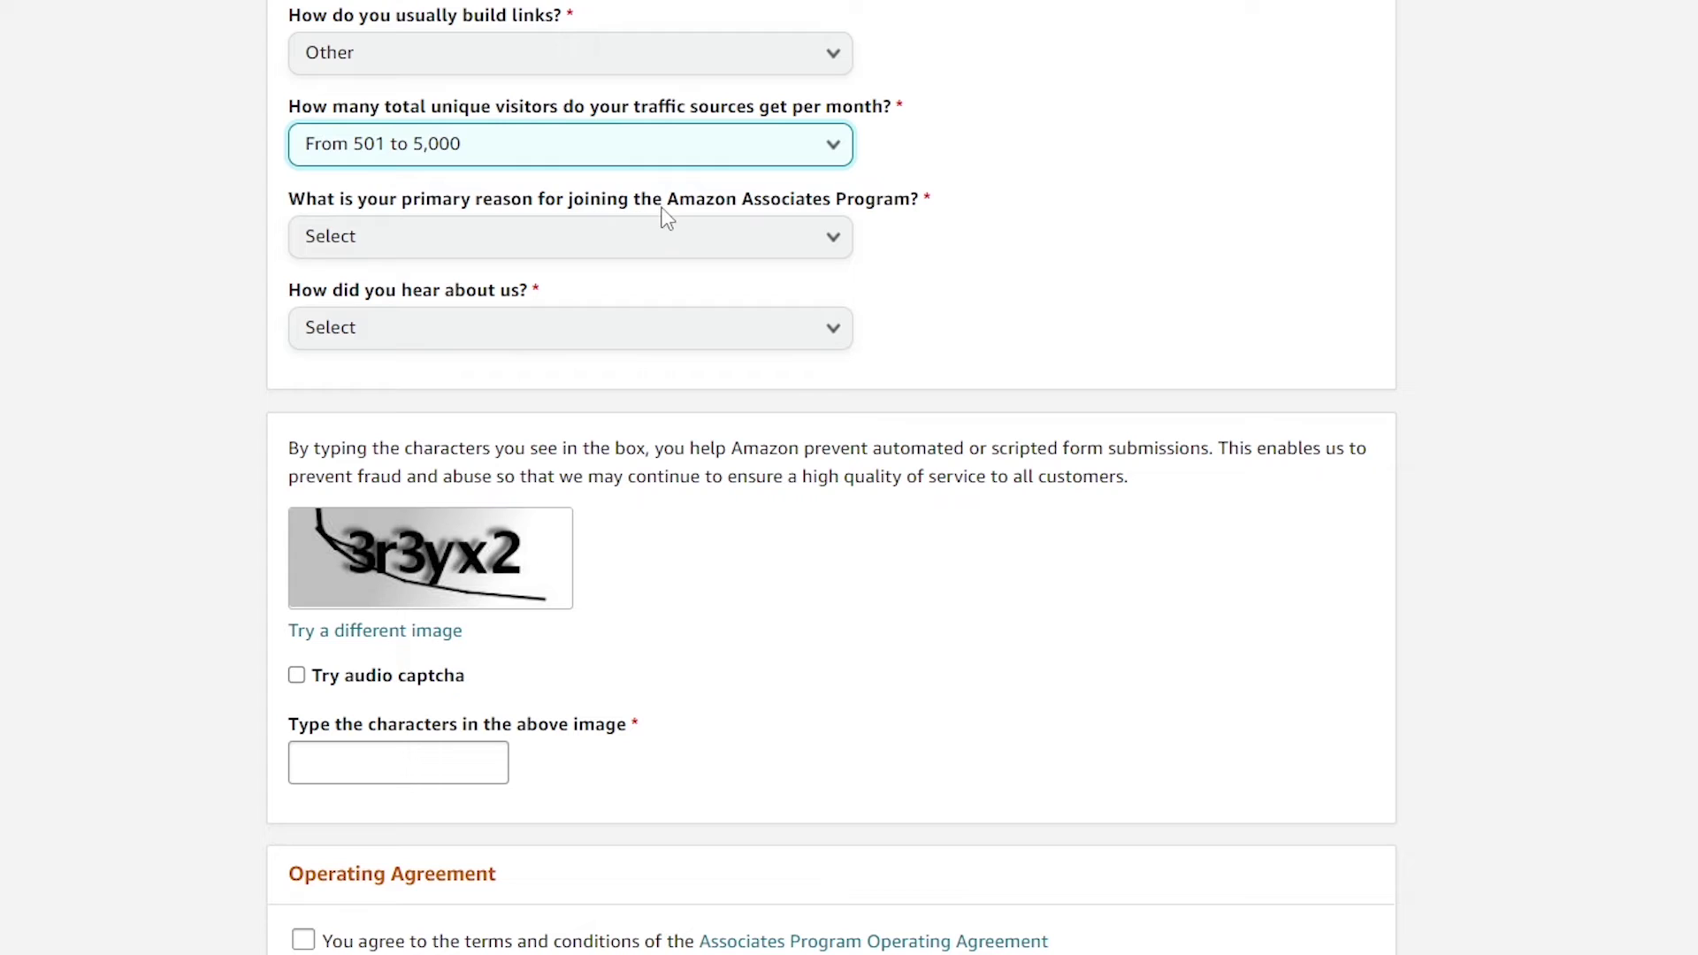
pyautogui.click(773, 235)
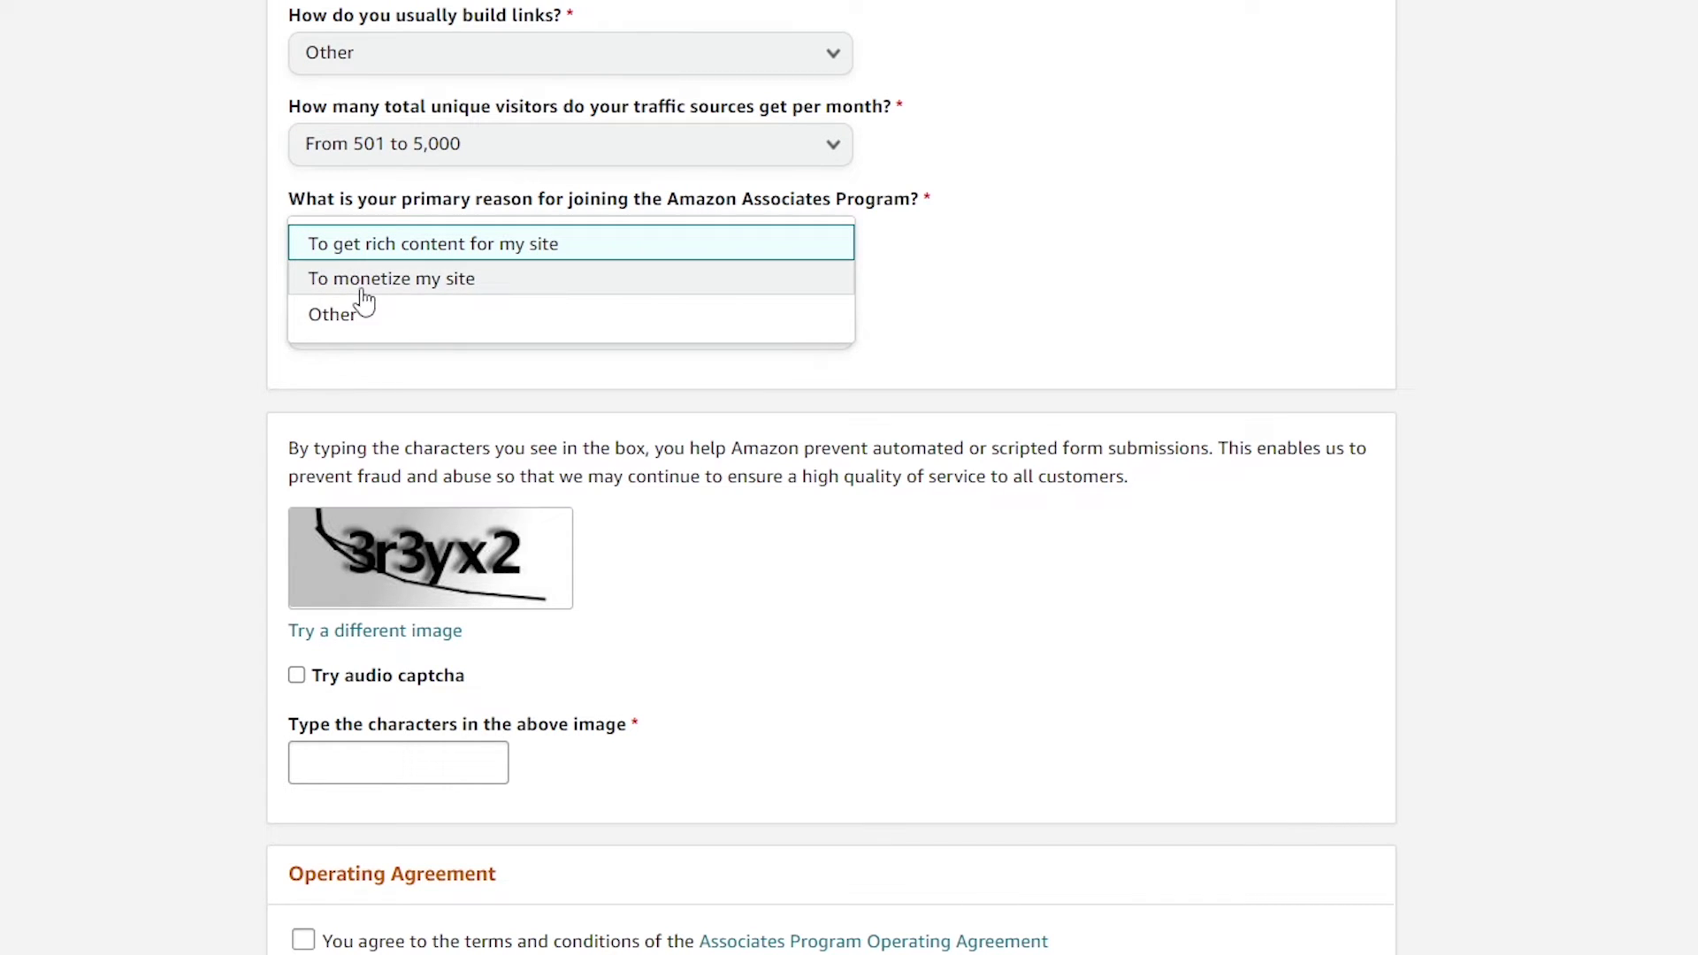
pyautogui.click(493, 314)
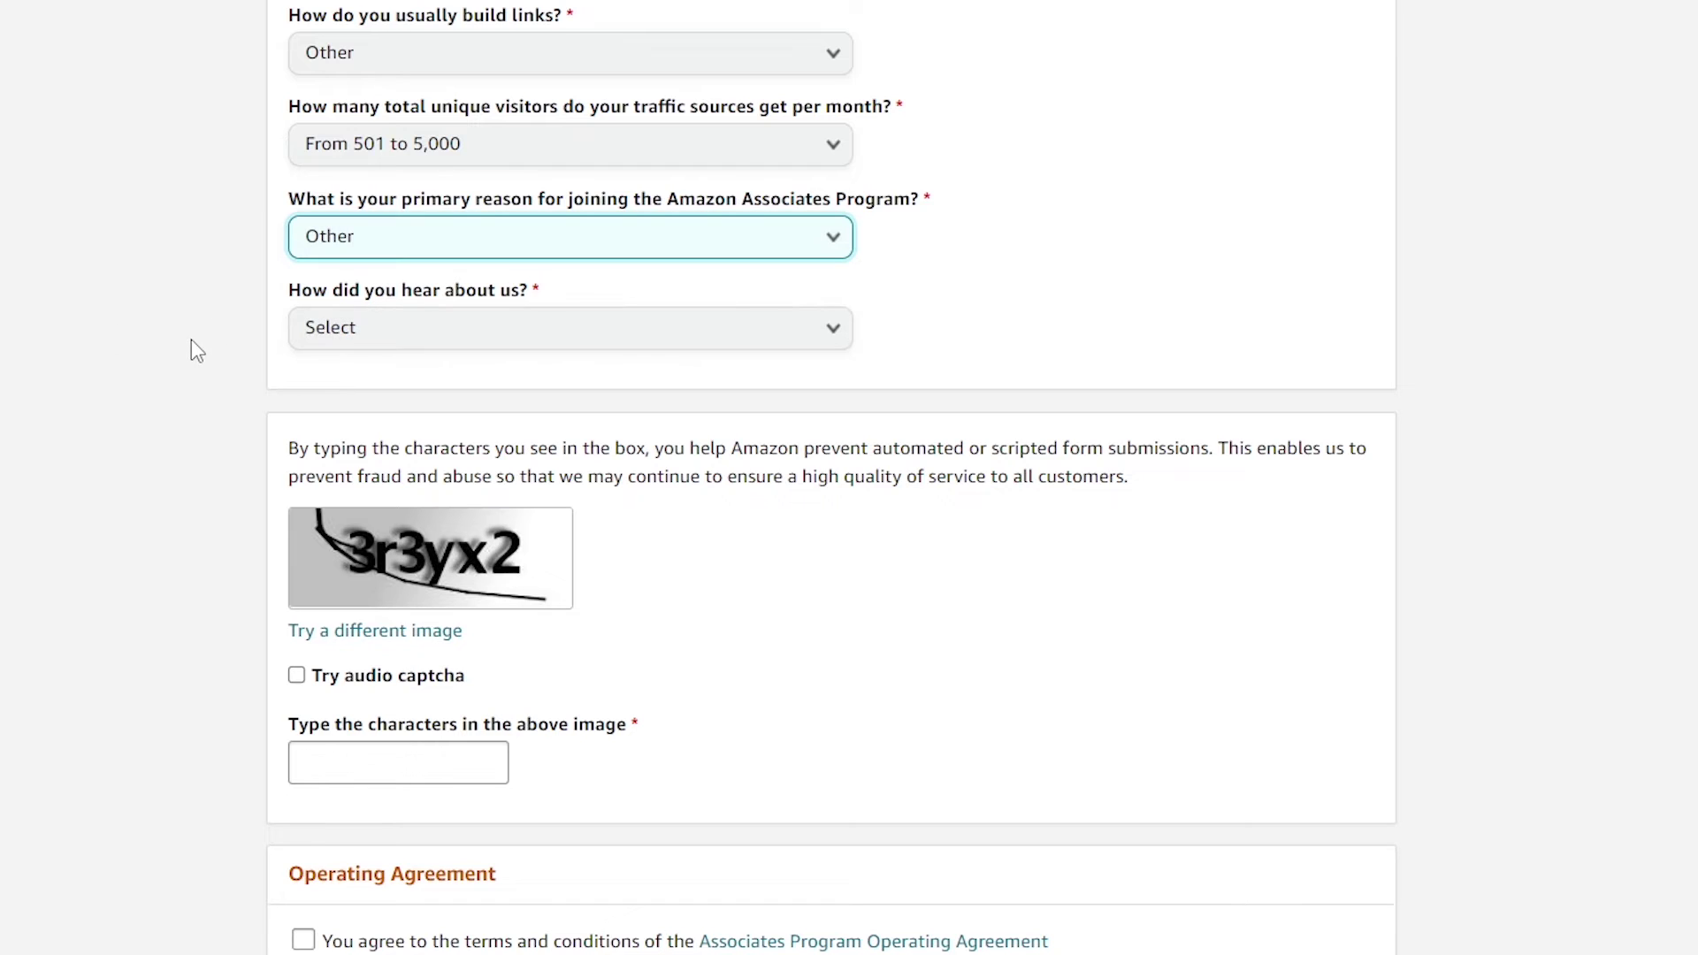
pyautogui.click(526, 325)
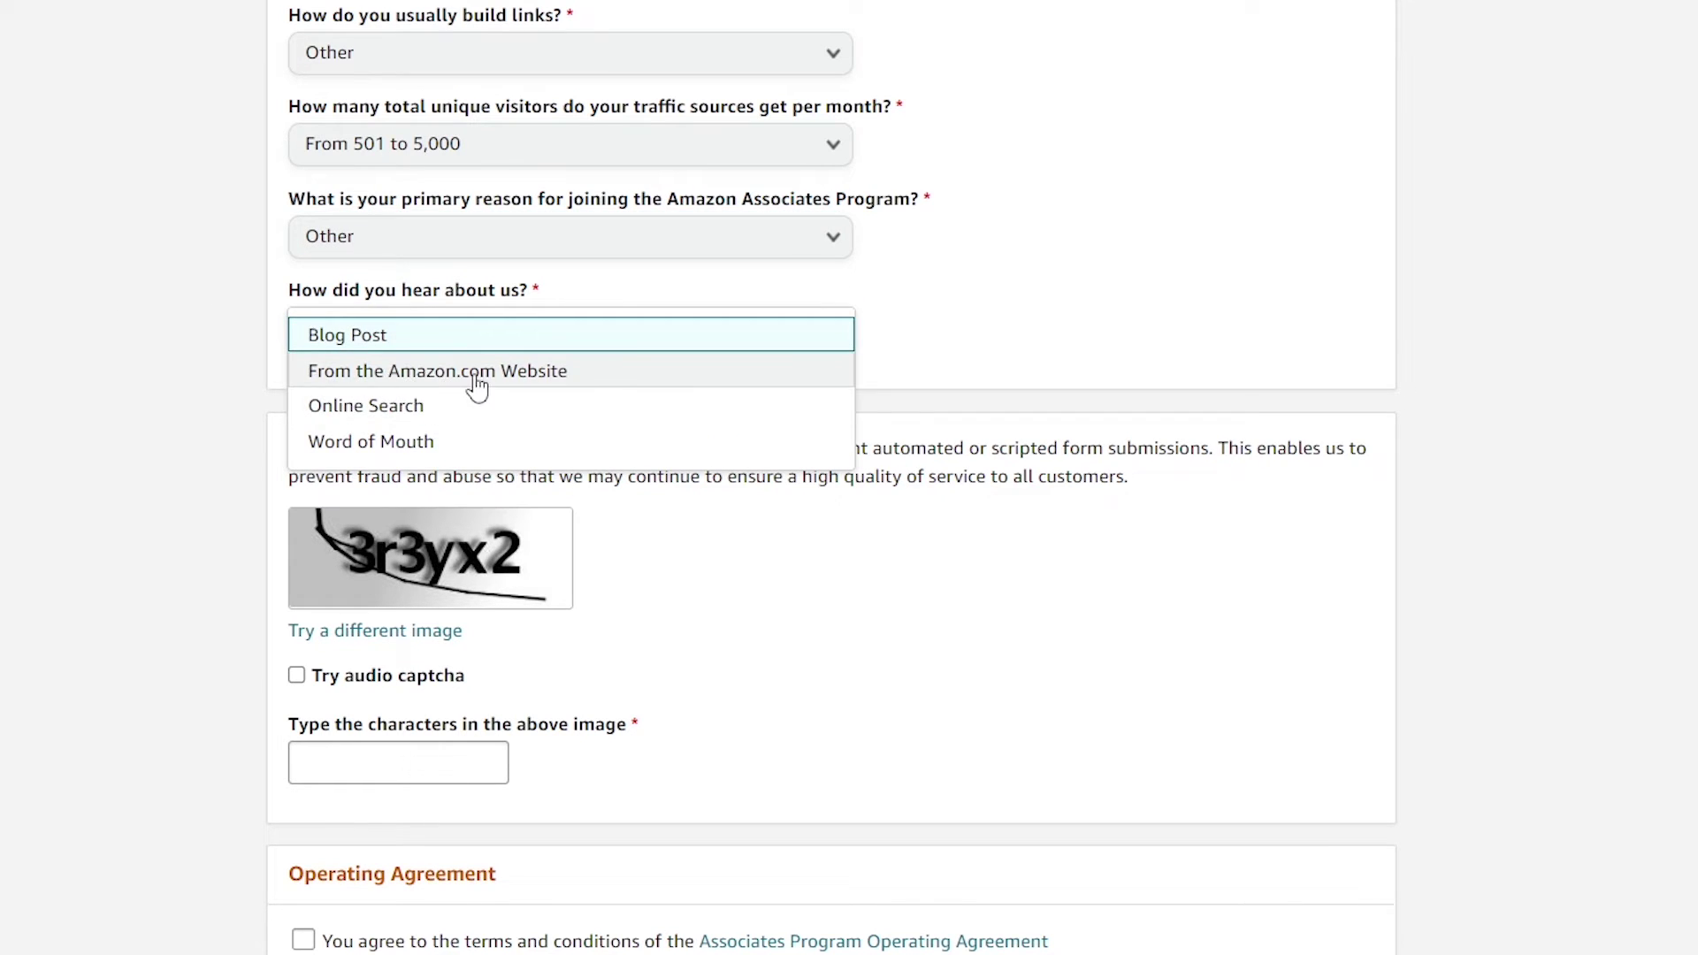
pyautogui.click(478, 380)
pyautogui.scroll(-2, 173, 347)
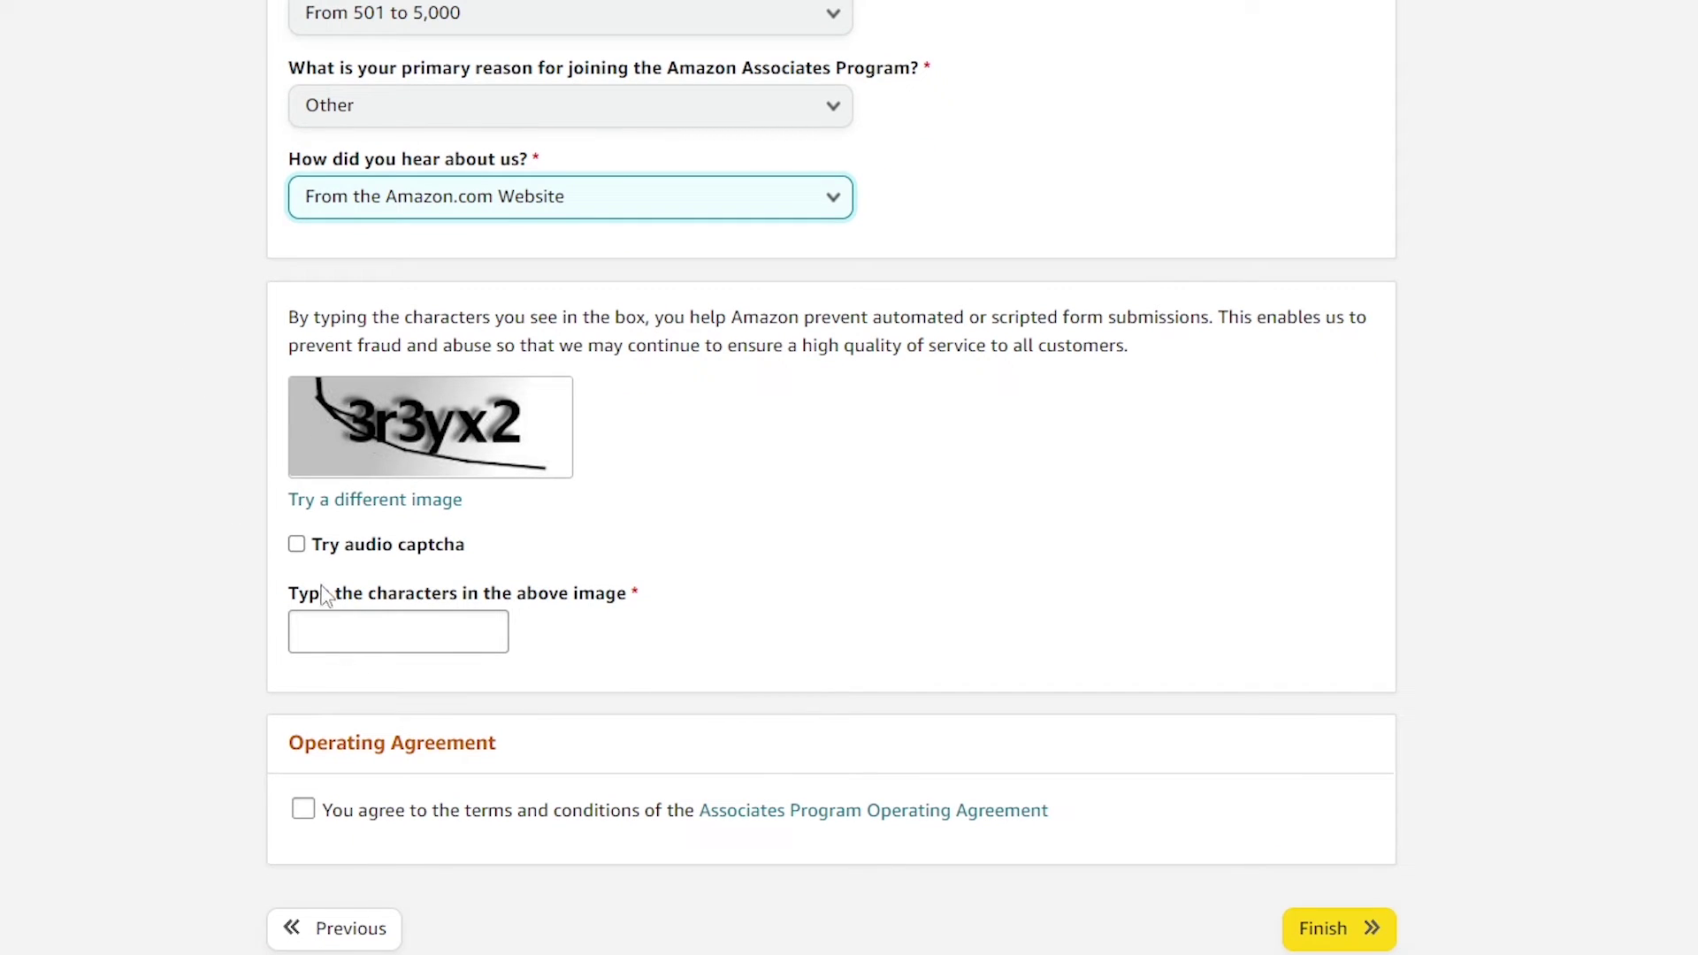
# Enter the captcha characters, accept the Operating Agreement, and submit the application with Finish
pyautogui.click(394, 629)
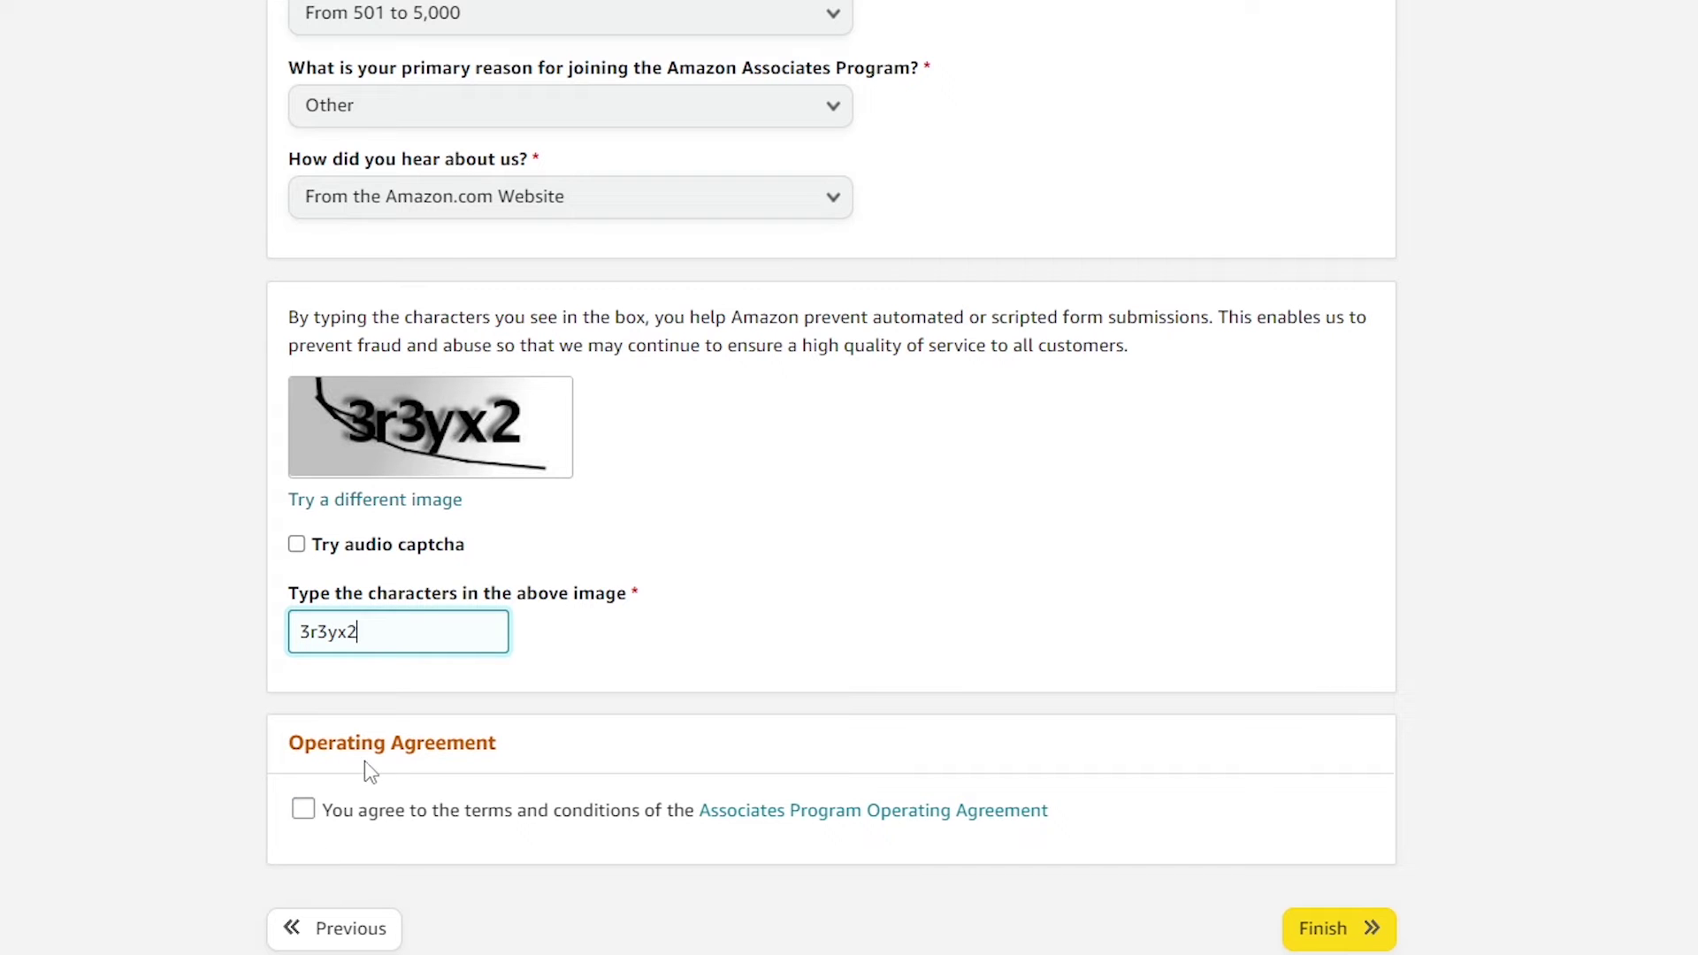
pyautogui.click(303, 809)
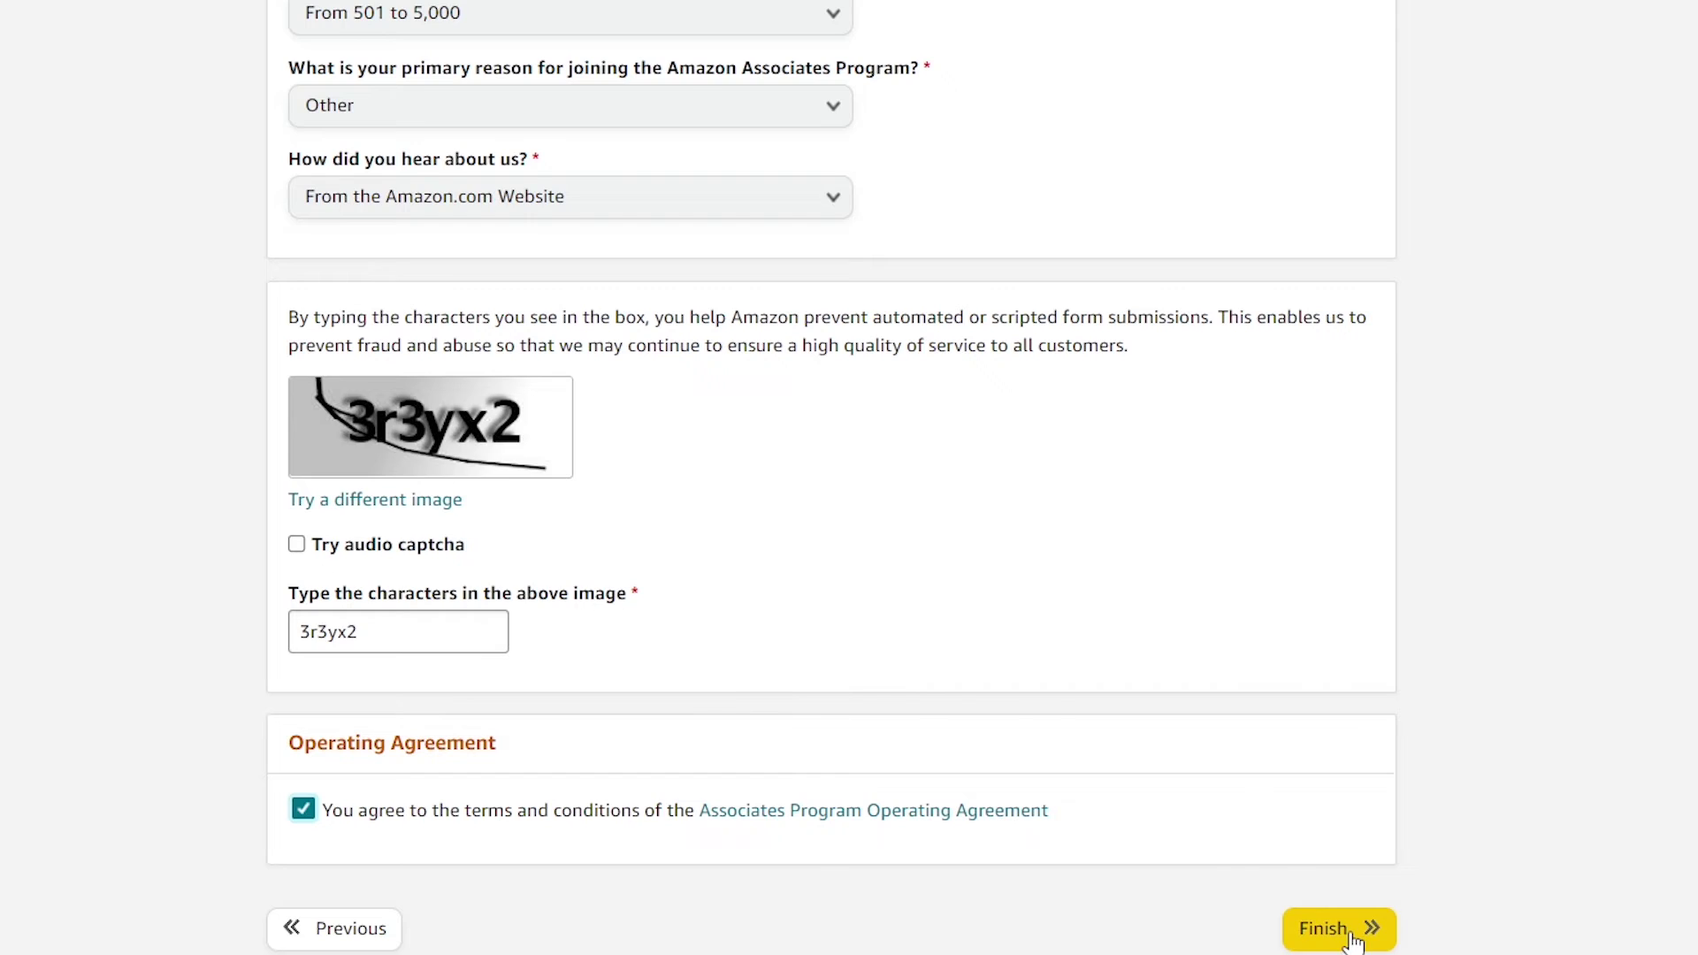
pyautogui.click(1339, 943)
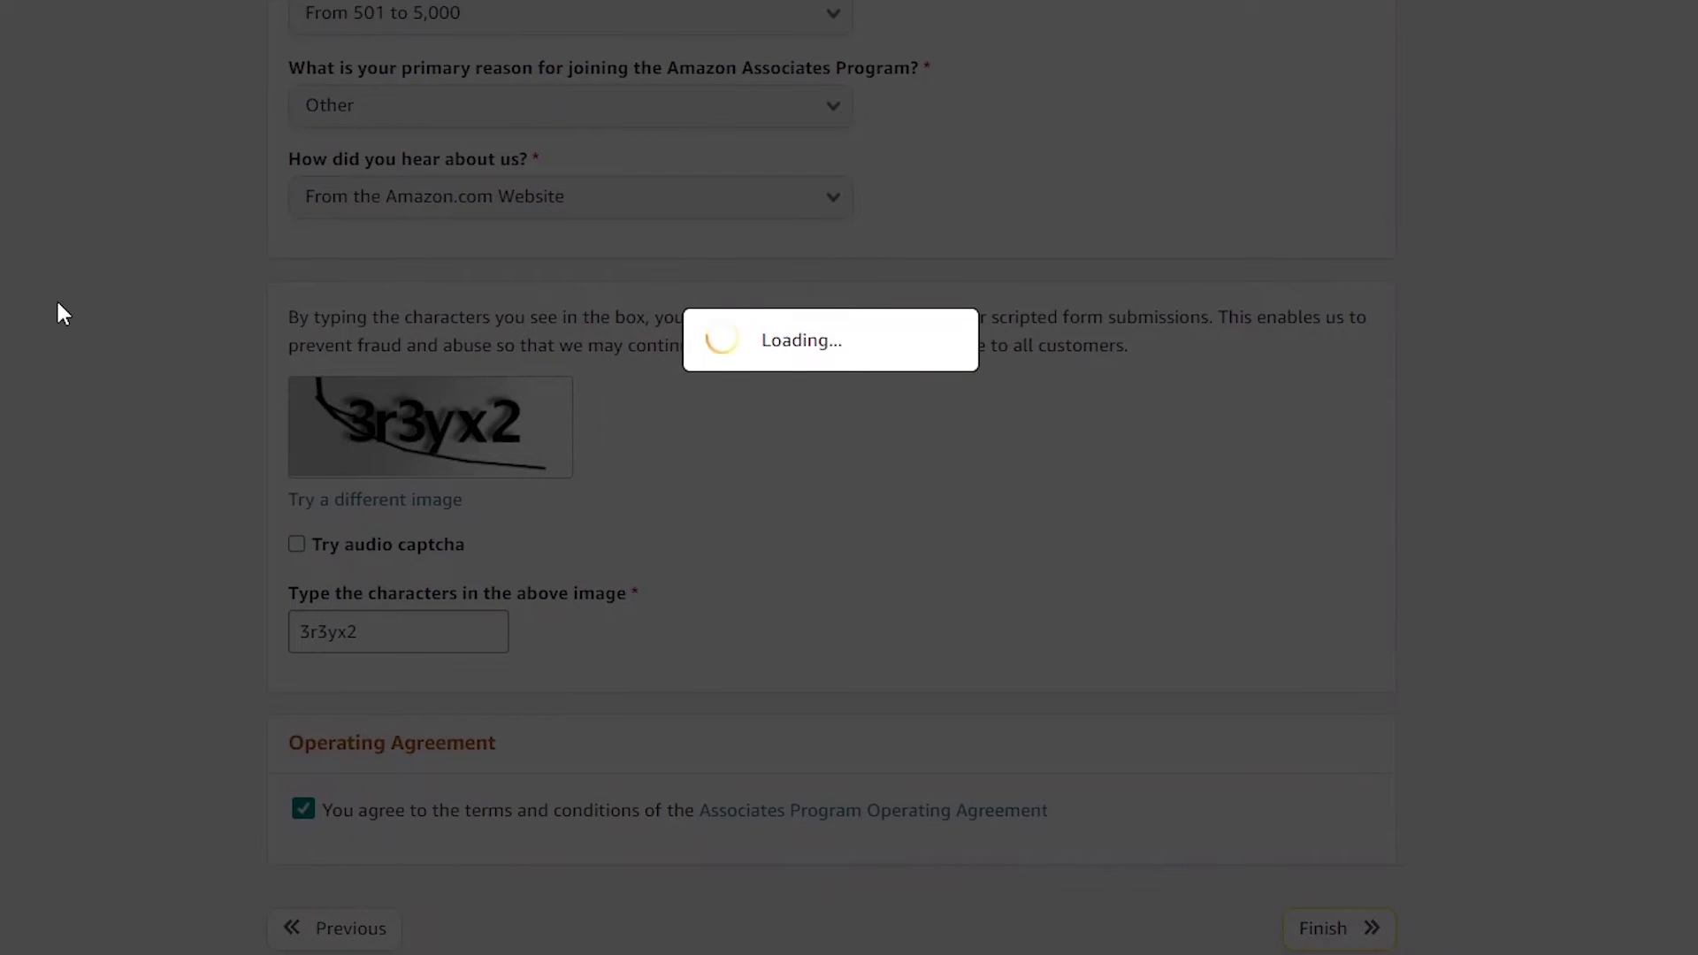
# On the Congrats page, highlight the payment and tax heading and the Associate ID sentence
pyautogui.scroll(-1, 81, 311)
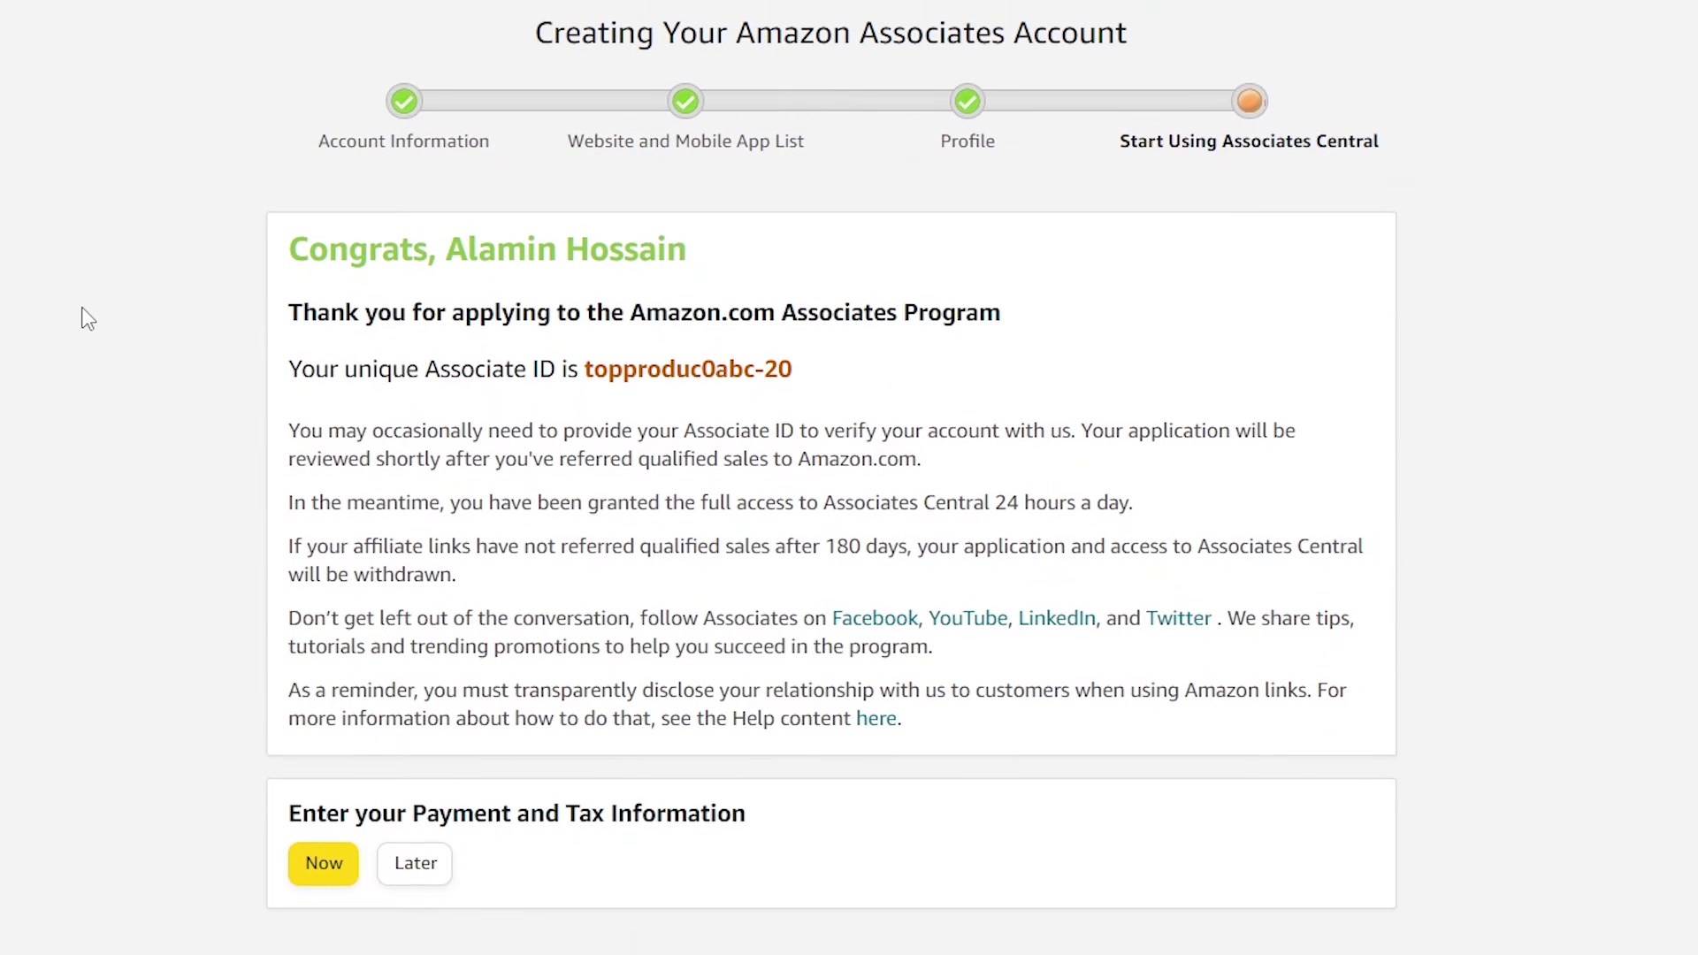
pyautogui.moveTo(308, 815); pyautogui.dragTo(791, 827)
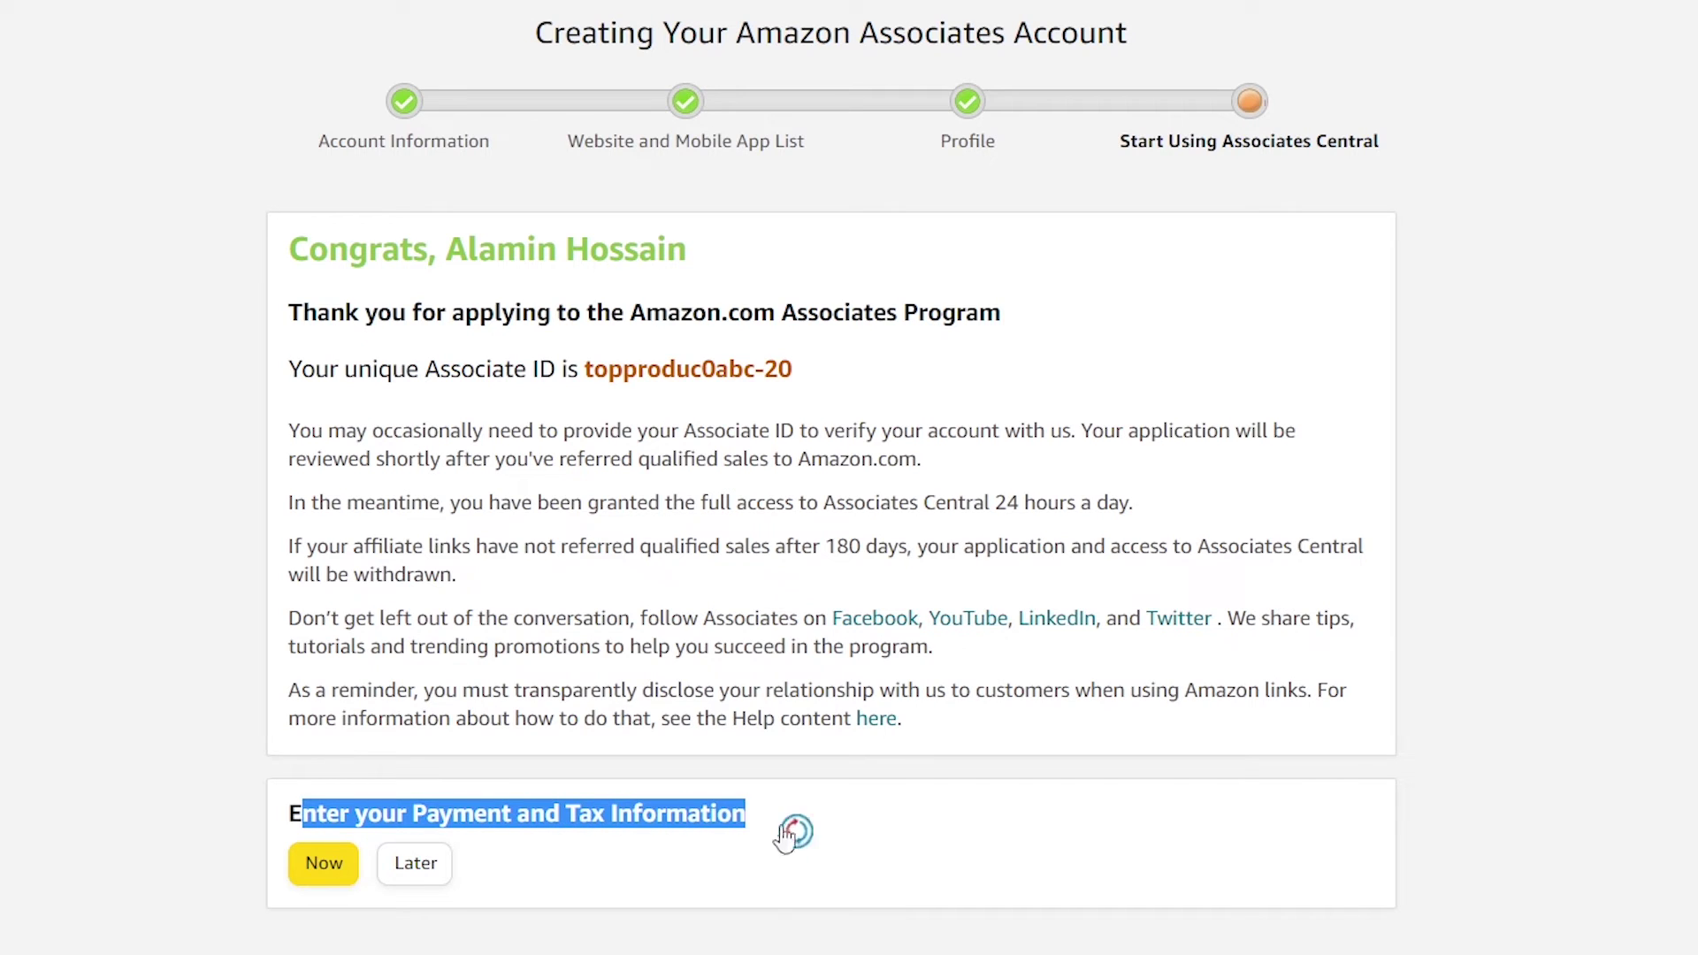
pyautogui.click(191, 855)
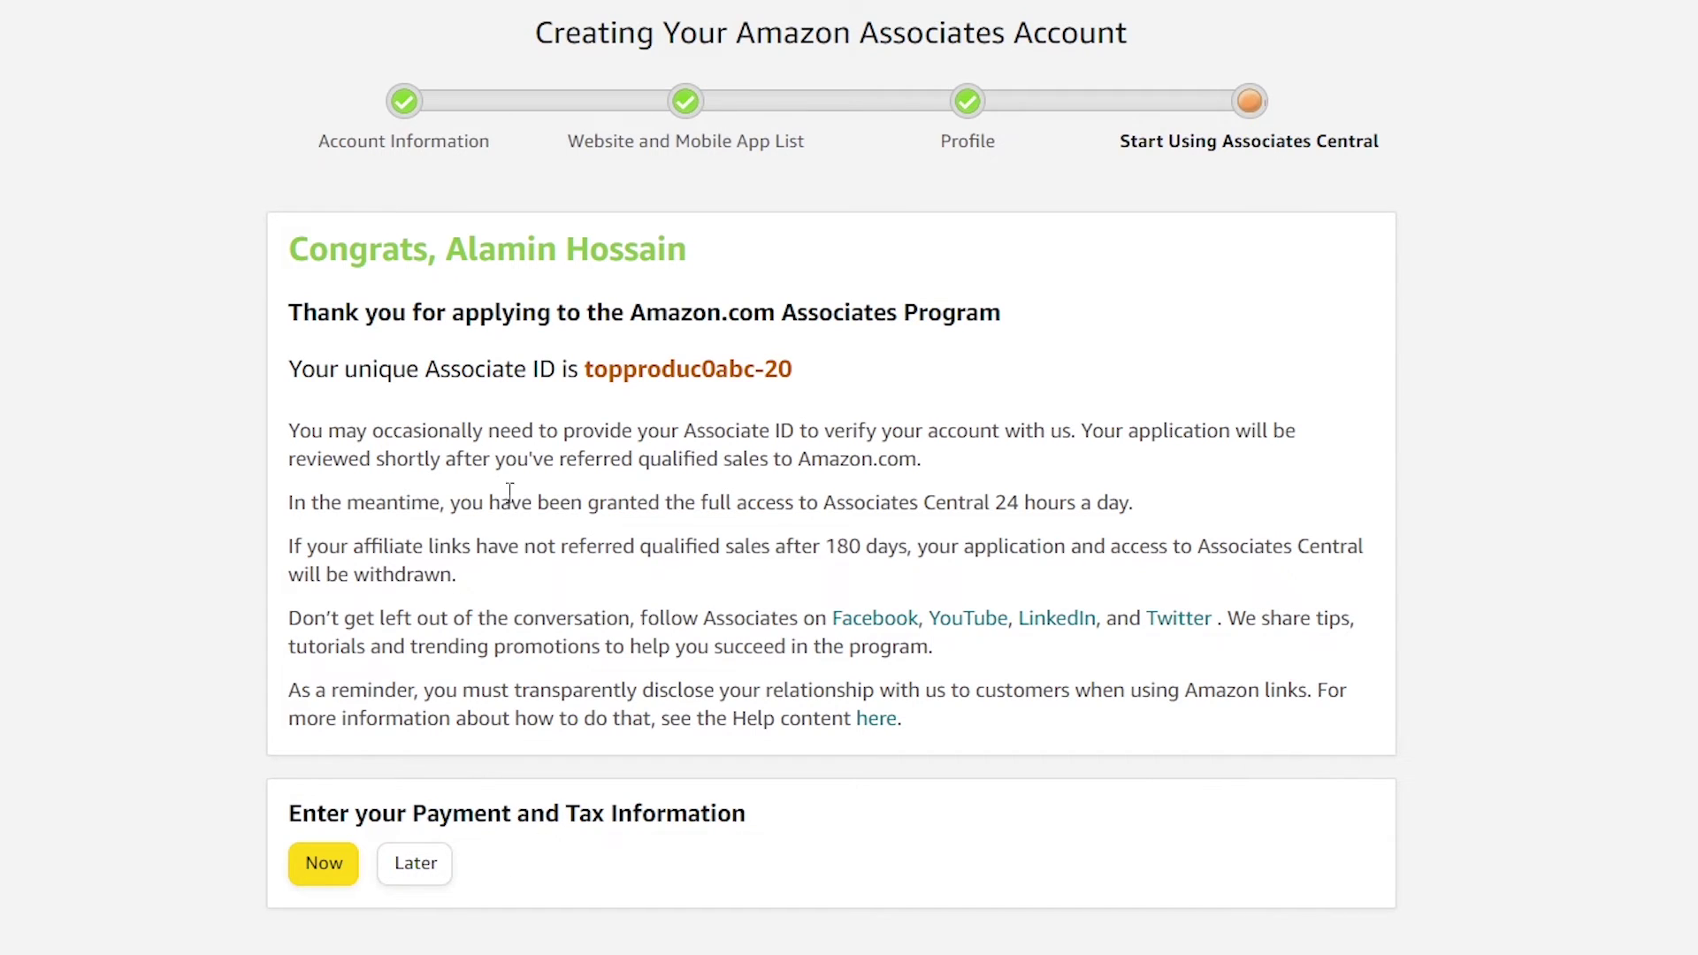
pyautogui.moveTo(295, 368); pyautogui.dragTo(745, 371)
pyautogui.click(581, 375)
pyautogui.click(793, 370)
pyautogui.doubleClick(751, 371)
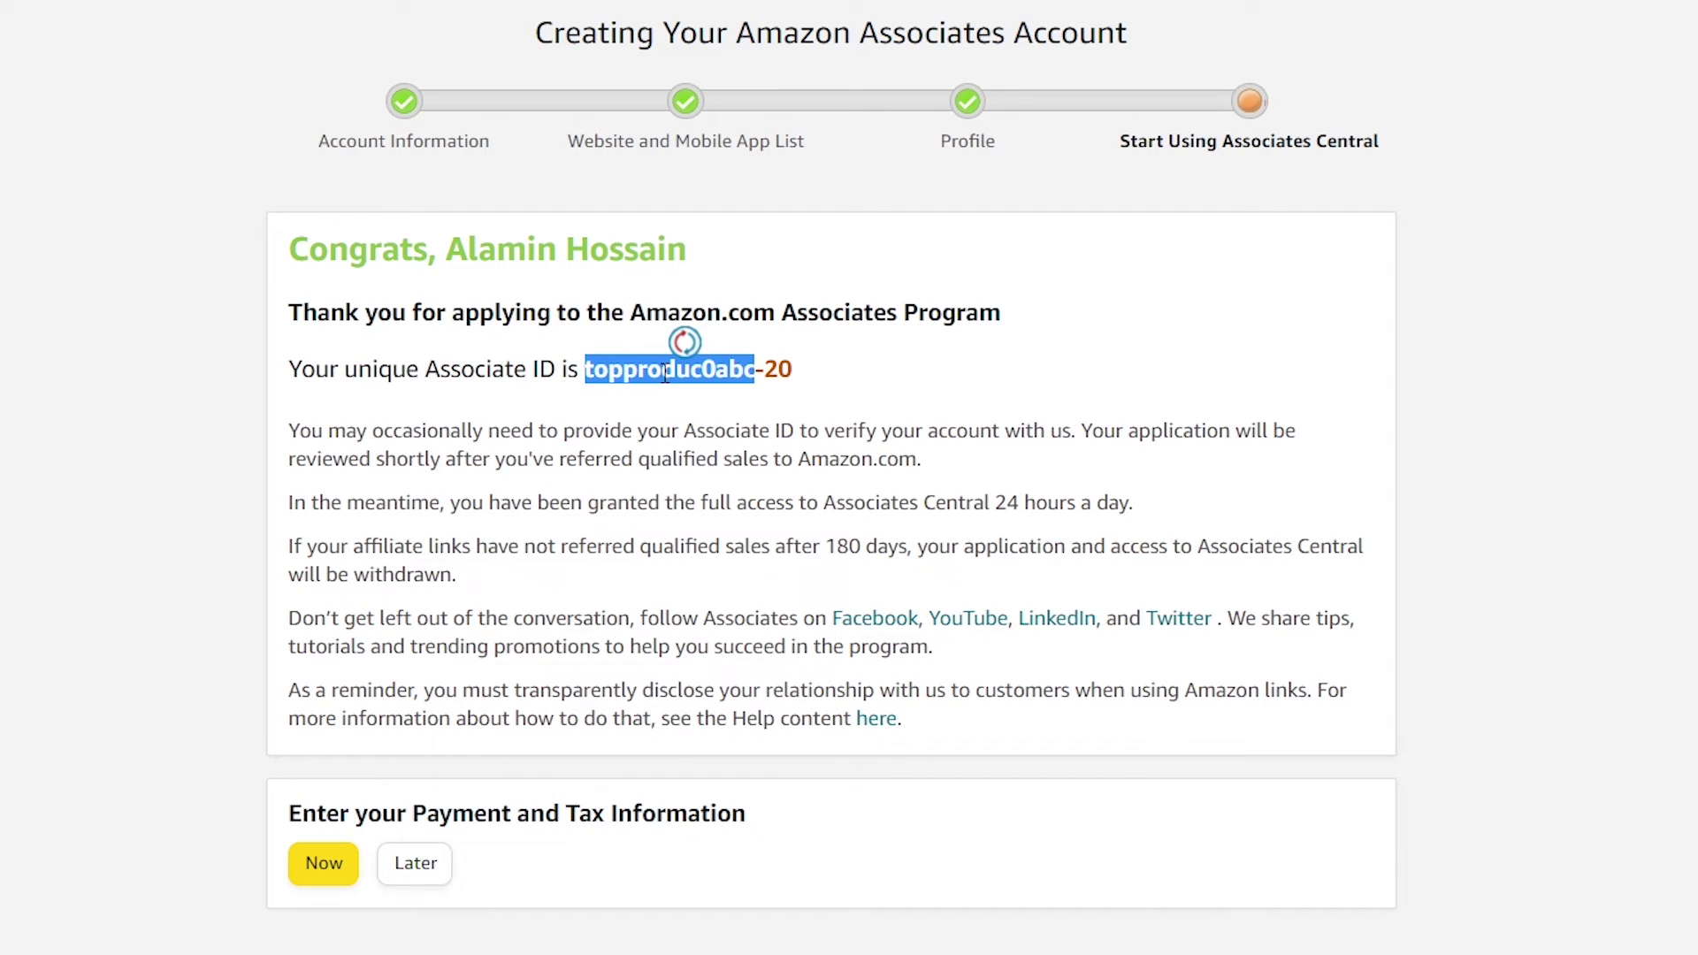
pyautogui.click(748, 372)
pyautogui.moveTo(705, 369); pyautogui.dragTo(819, 364)
pyautogui.click(837, 390)
# Reselect the full Associate ID, then postpone payment and tax information with Later
pyautogui.click(617, 371)
pyautogui.click(613, 379)
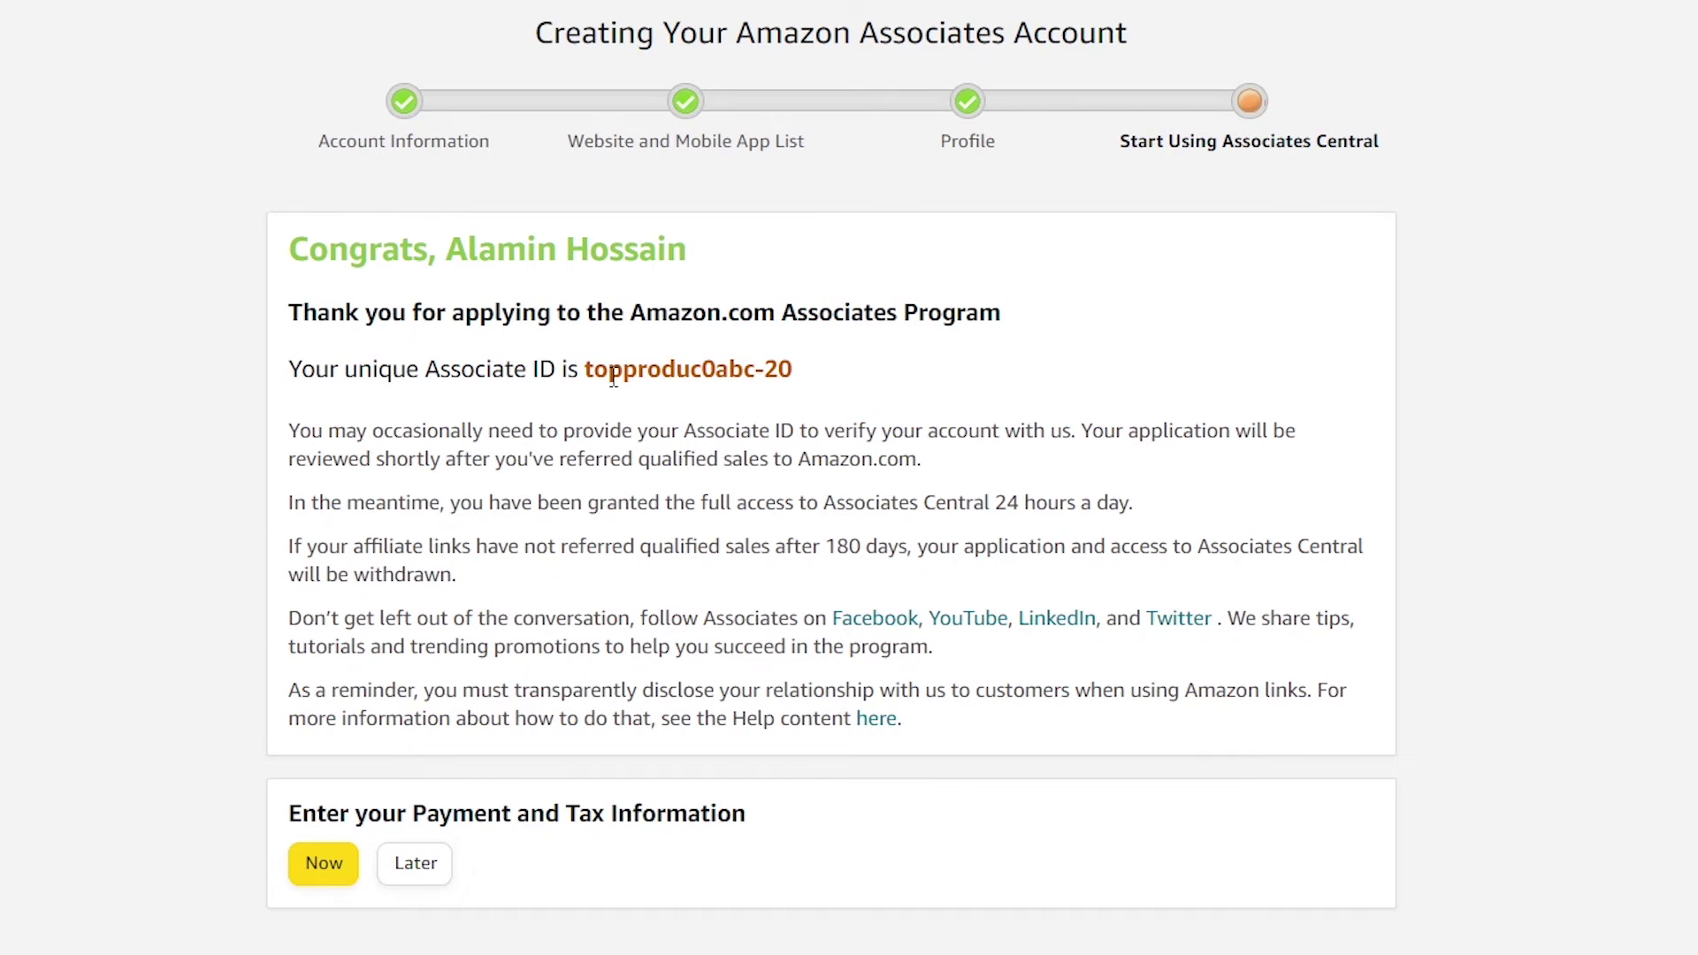
pyautogui.moveTo(584, 367); pyautogui.dragTo(796, 369)
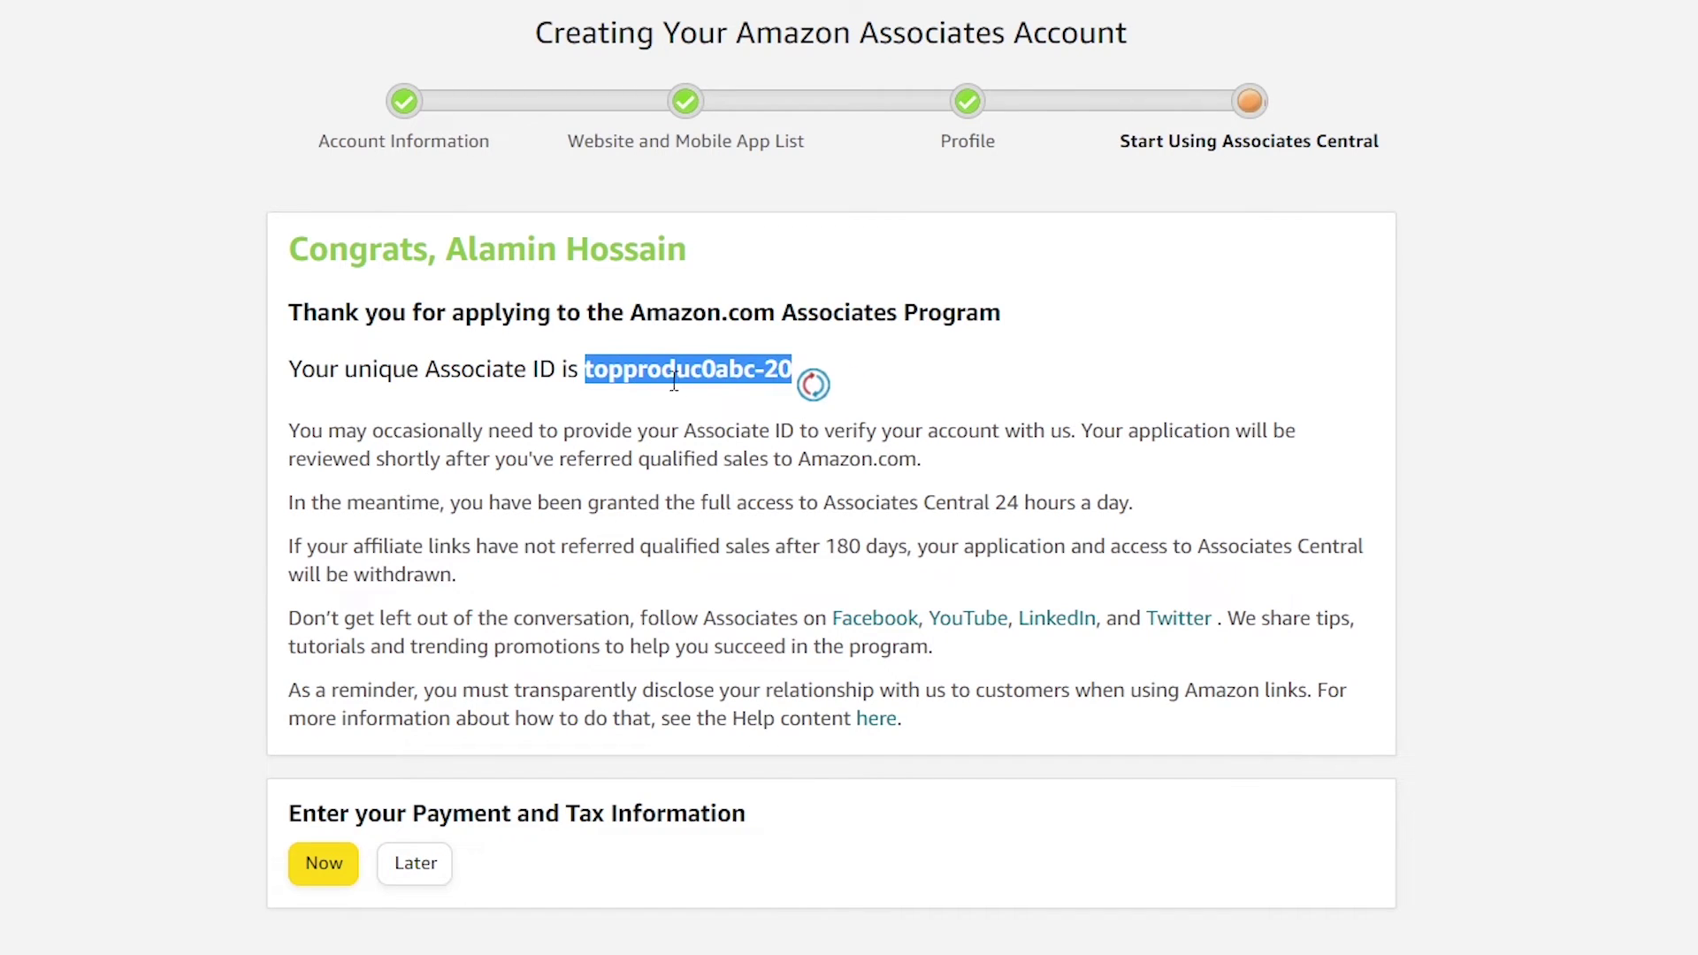
pyautogui.click(600, 370)
pyautogui.moveTo(601, 369); pyautogui.dragTo(796, 370)
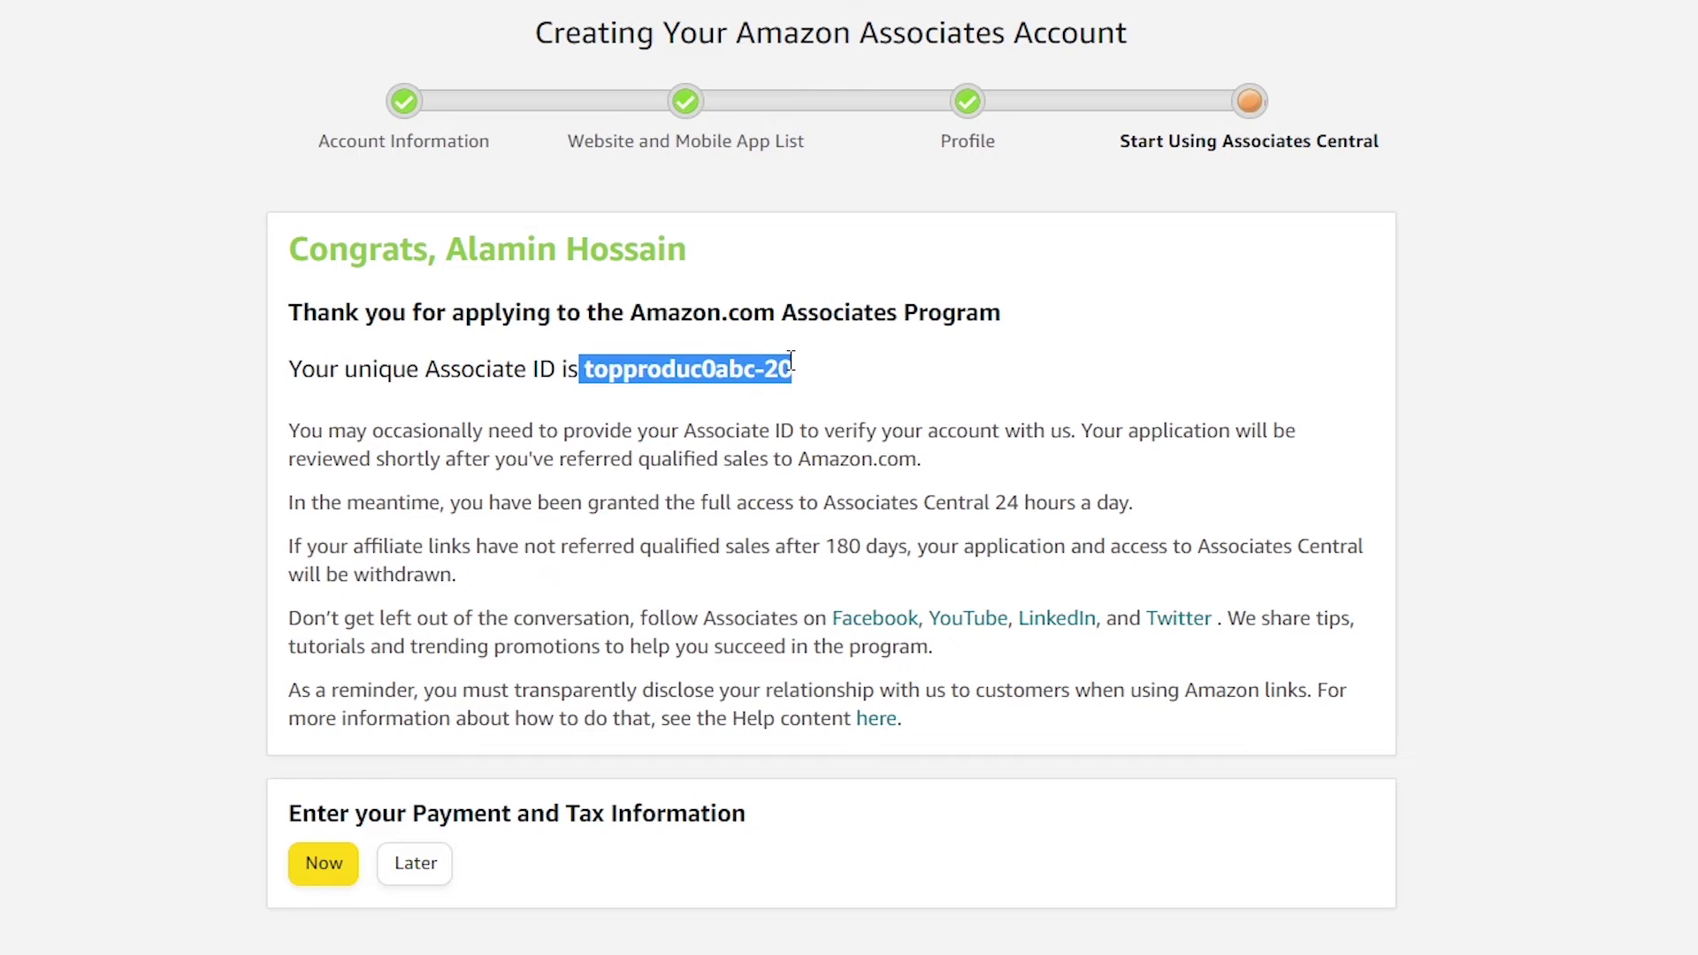
pyautogui.click(655, 370)
pyautogui.doubleClick(655, 369)
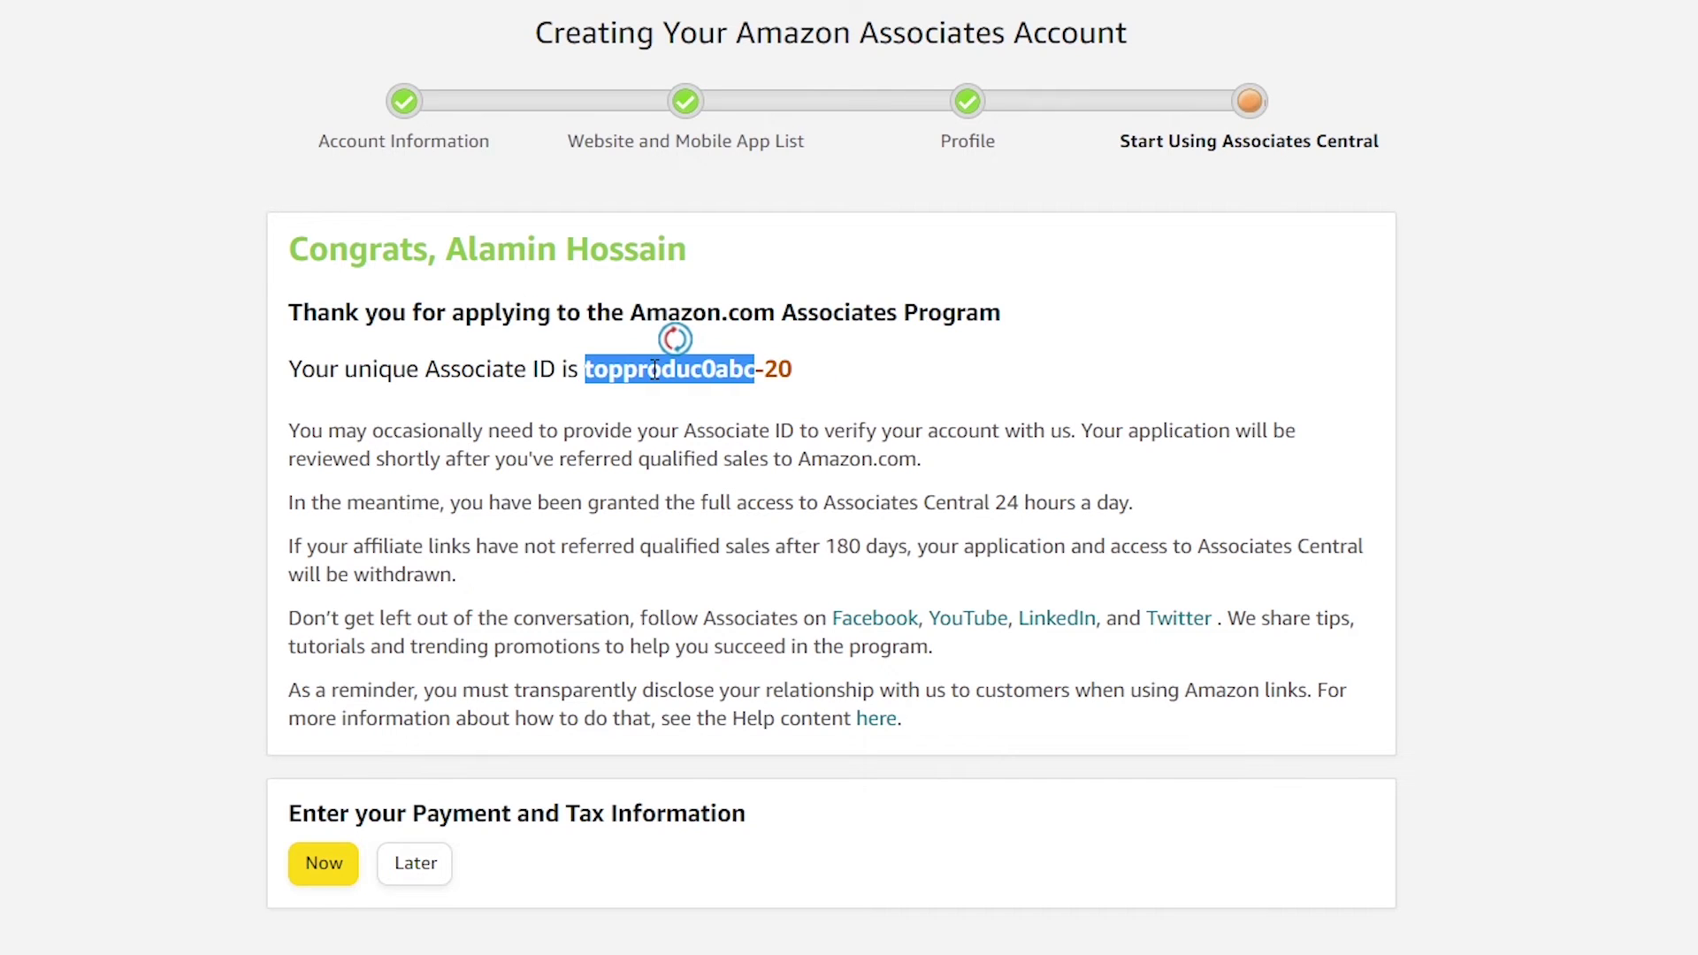
pyautogui.click(615, 376)
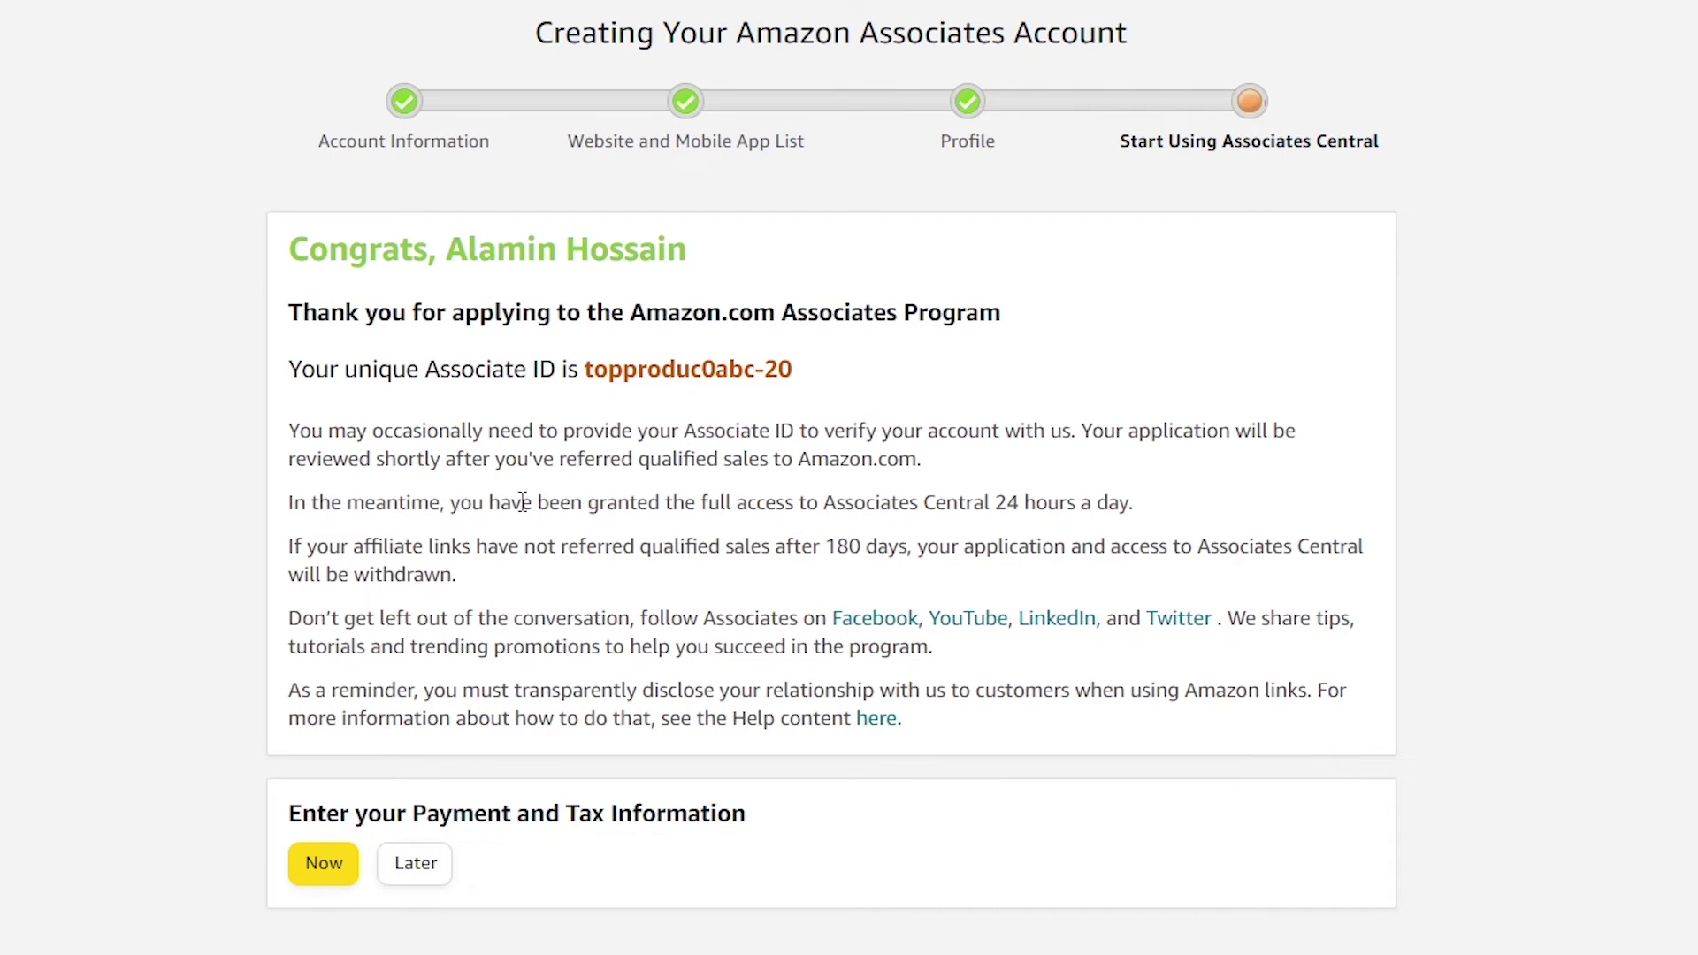
pyautogui.moveTo(283, 810); pyautogui.dragTo(804, 831)
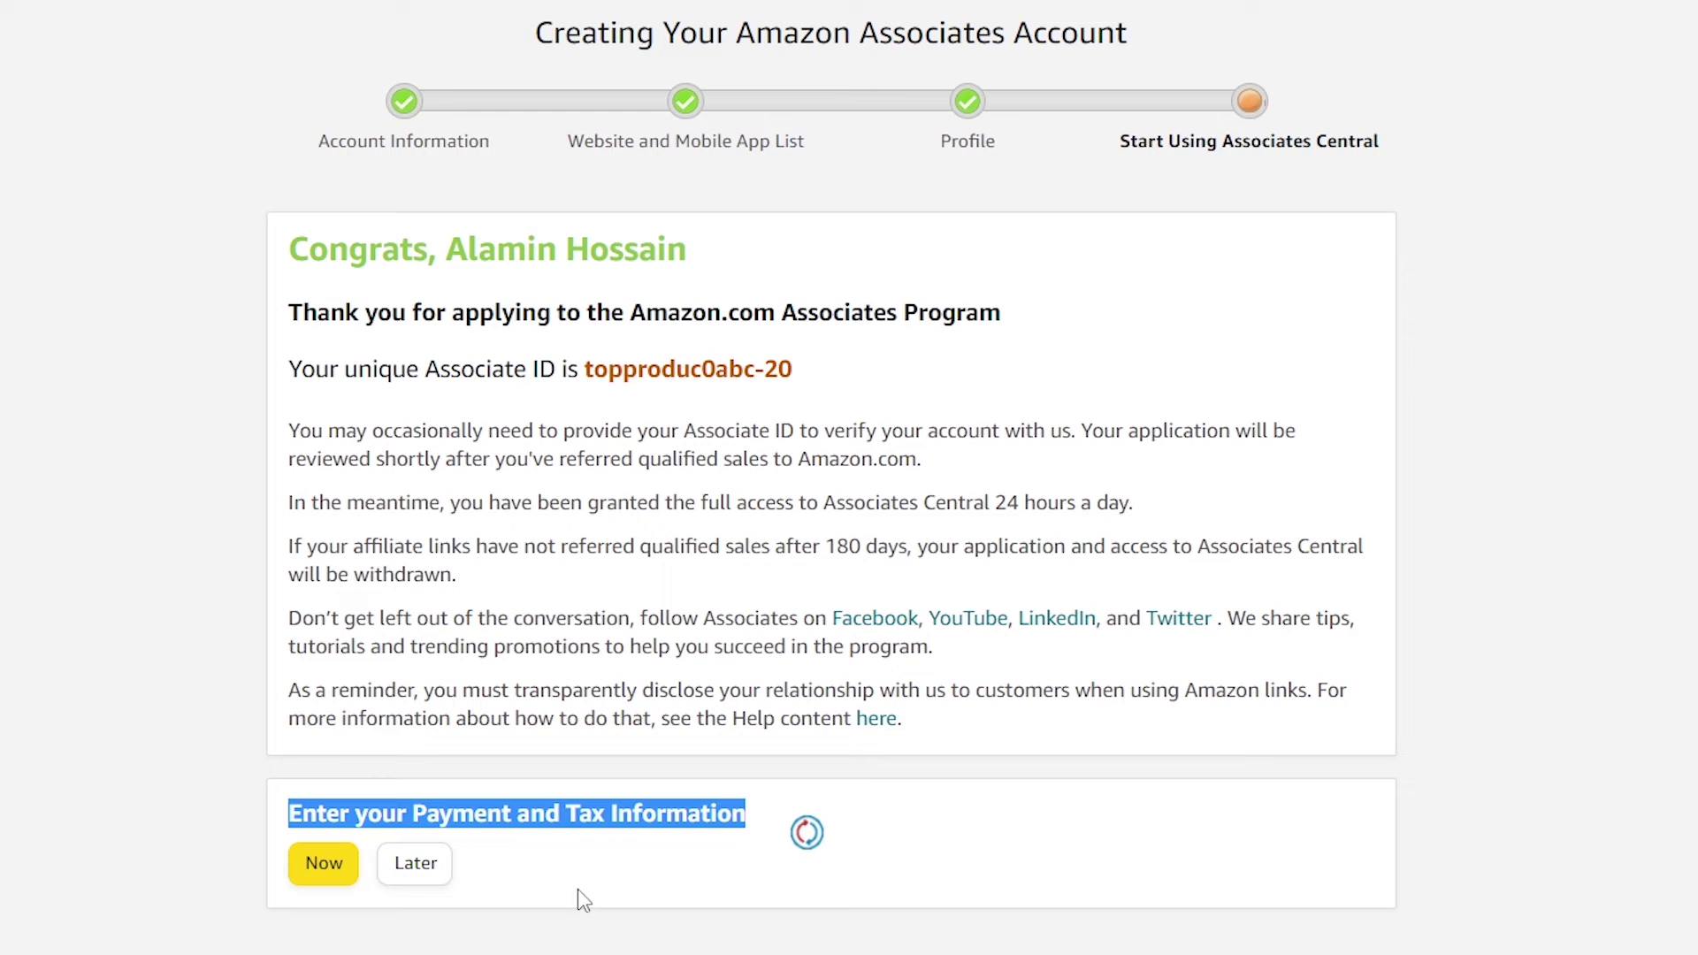
pyautogui.click(449, 871)
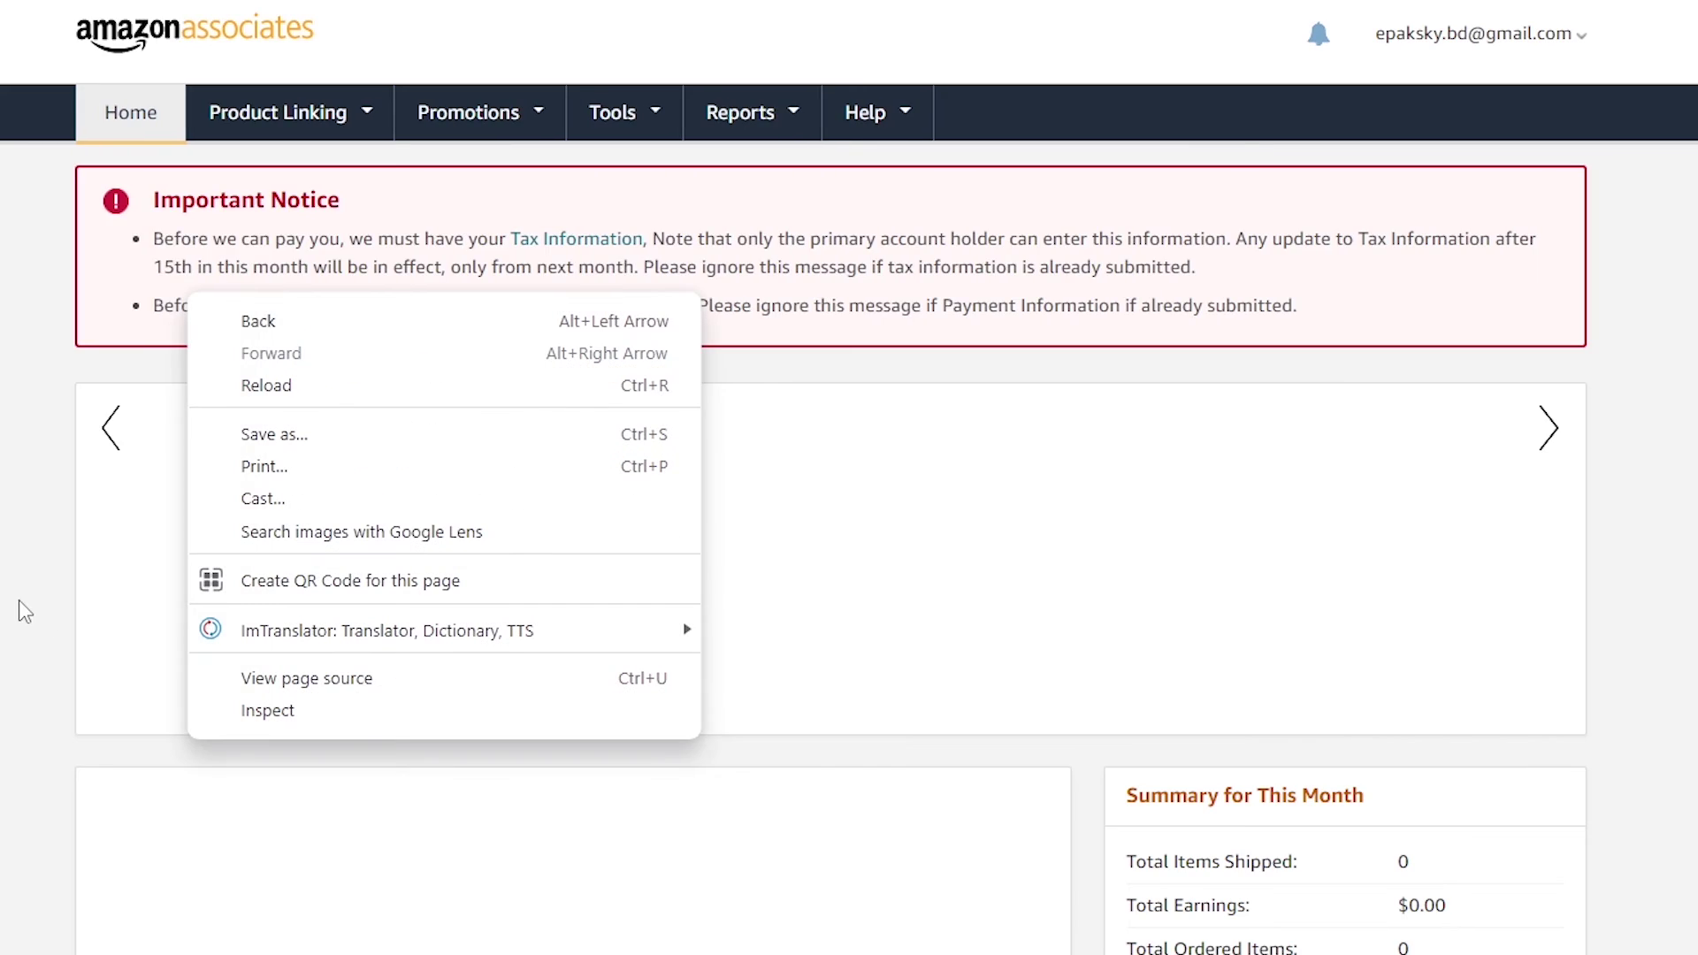
# Dismiss the welcome tour and scroll to the Earnings Overview showing $0.00 and zero clicks
pyautogui.click(25, 610)
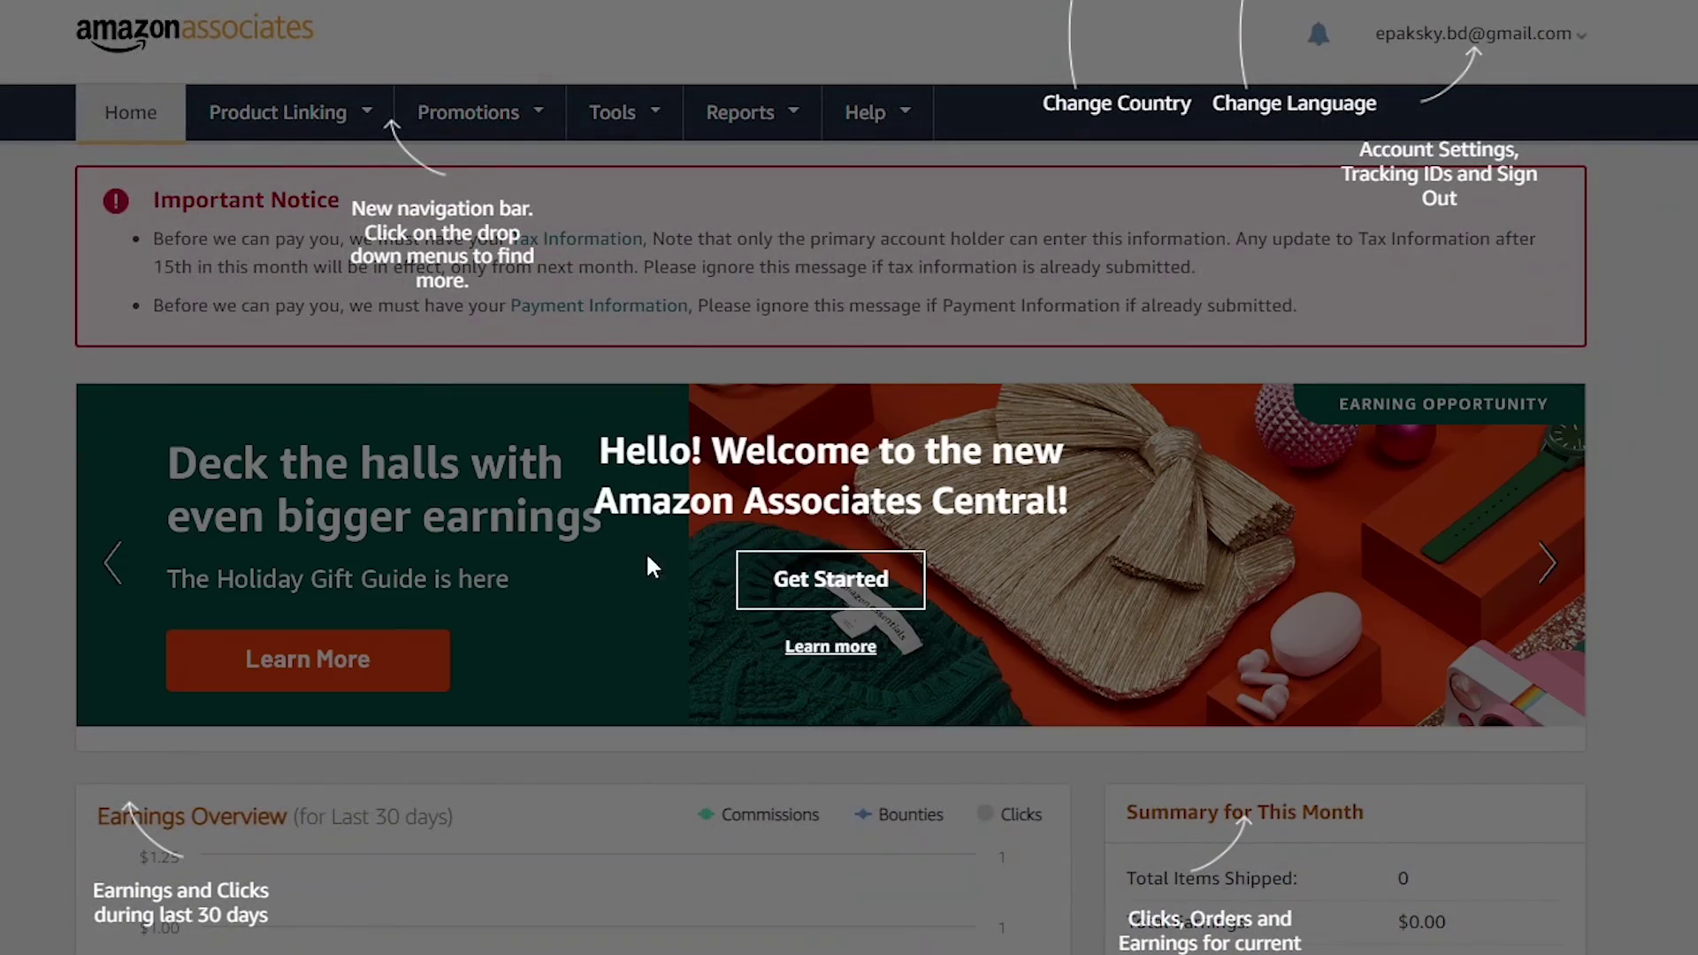
pyautogui.click(821, 577)
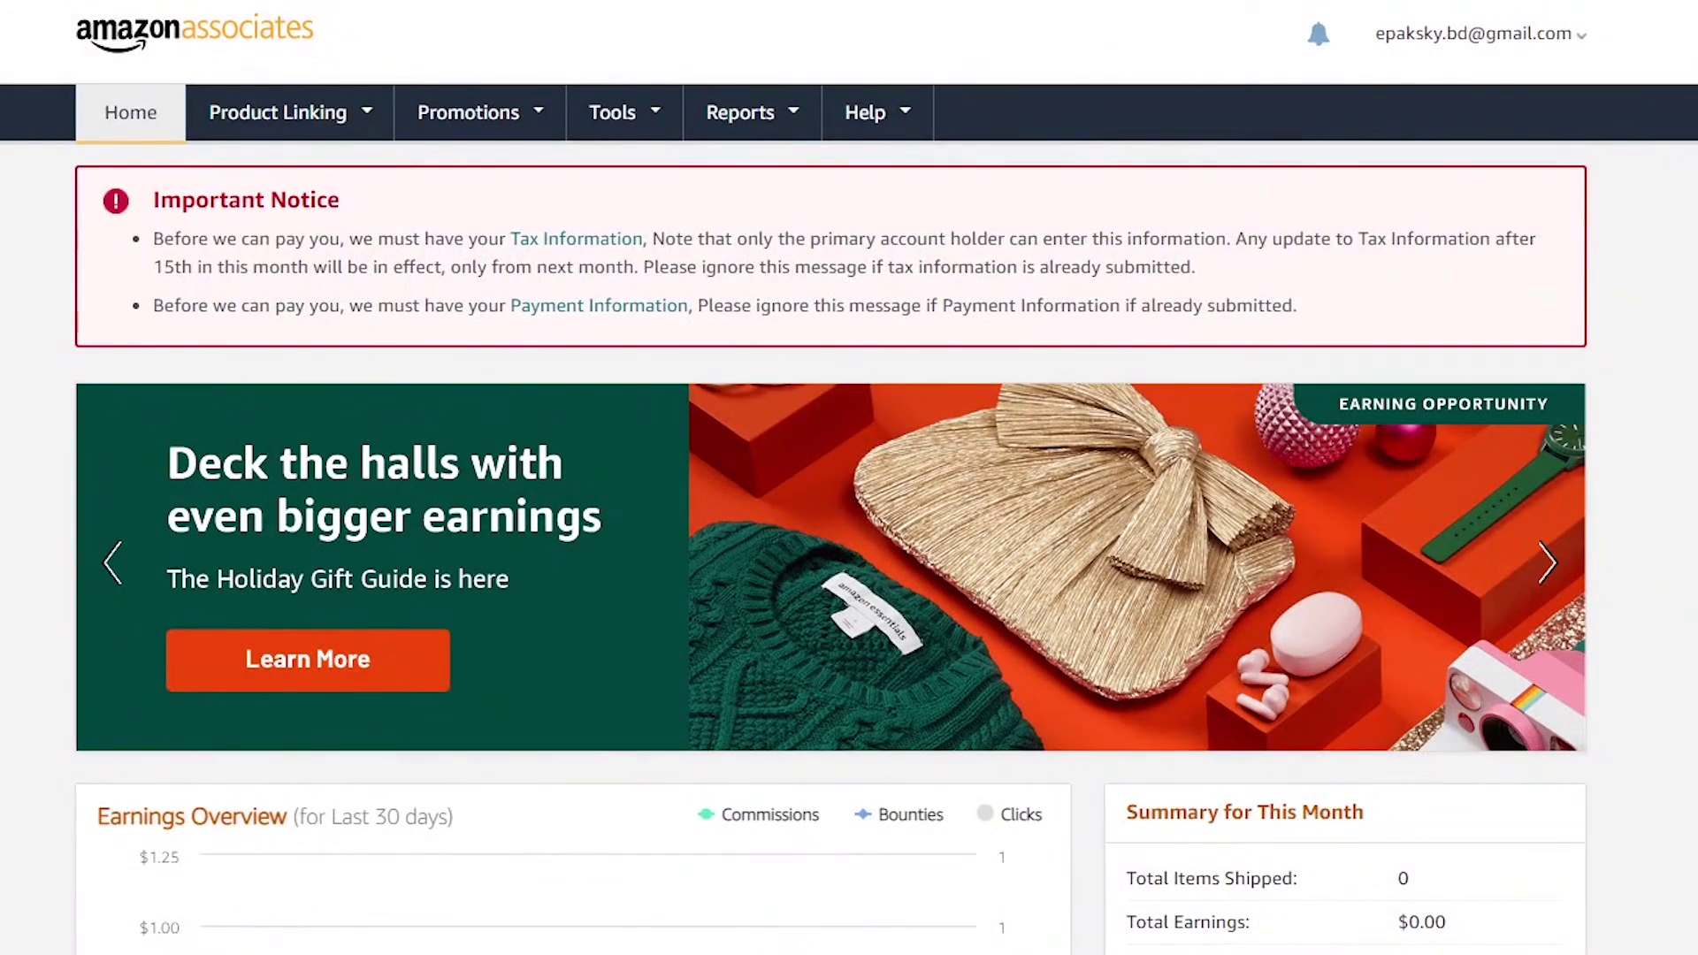
pyautogui.scroll(-3, 988, 428)
pyautogui.scroll(-5, 989, 428)
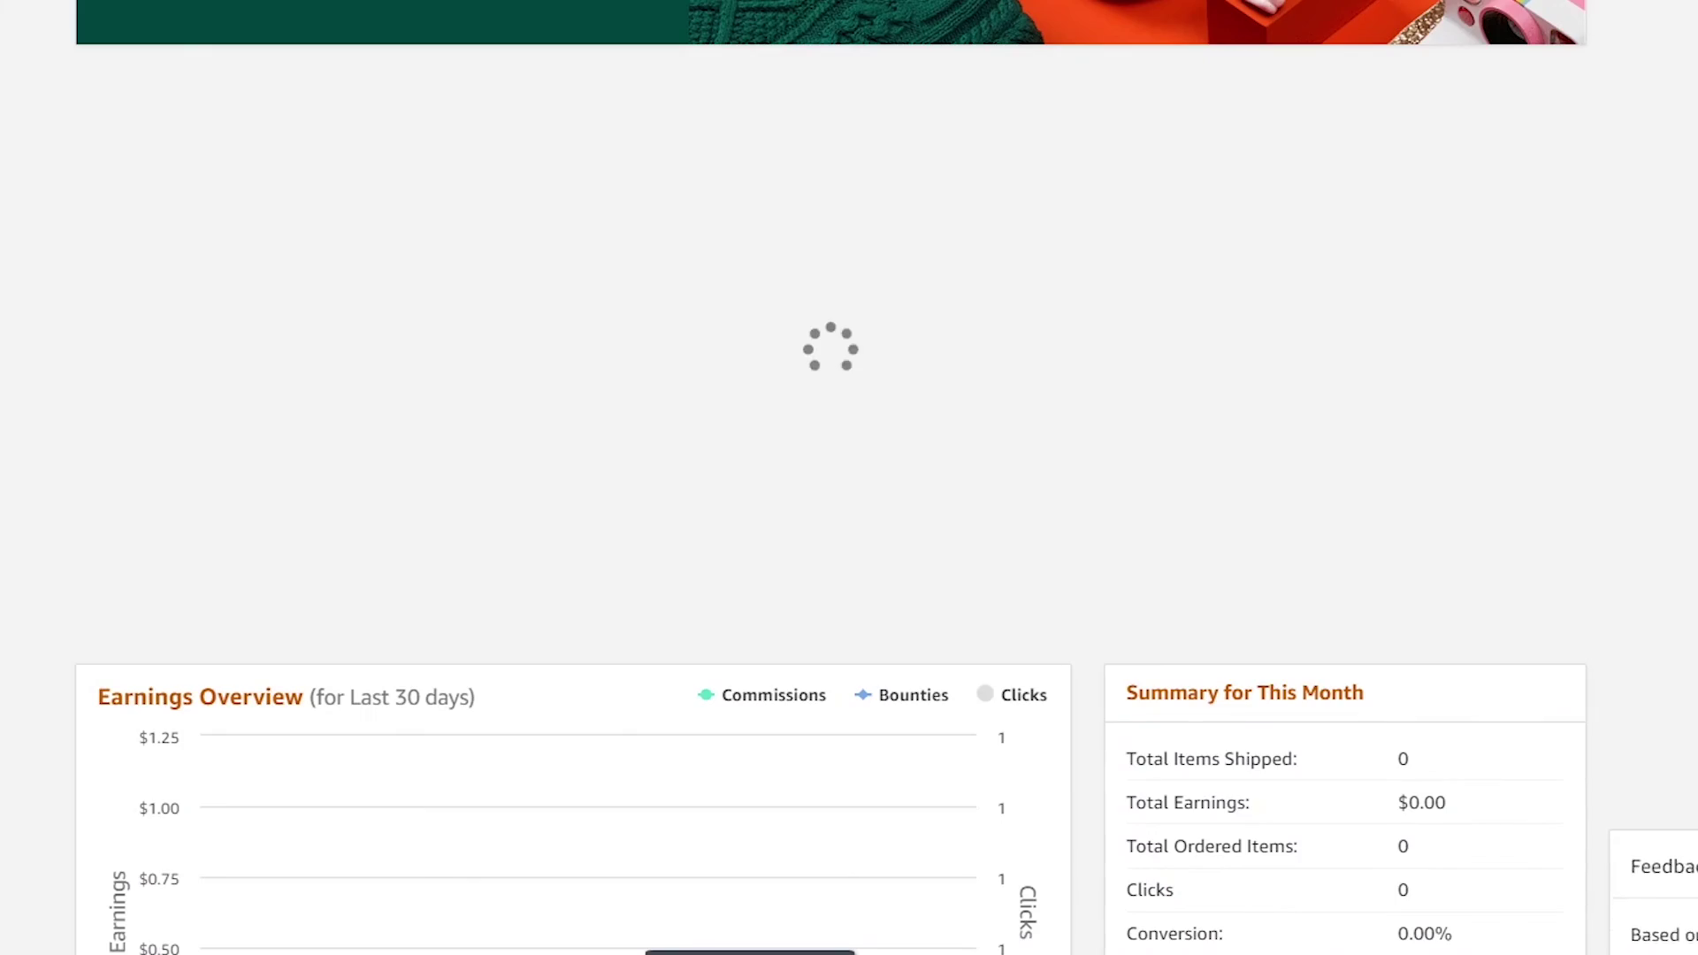
pyautogui.scroll(6, 227, 492)
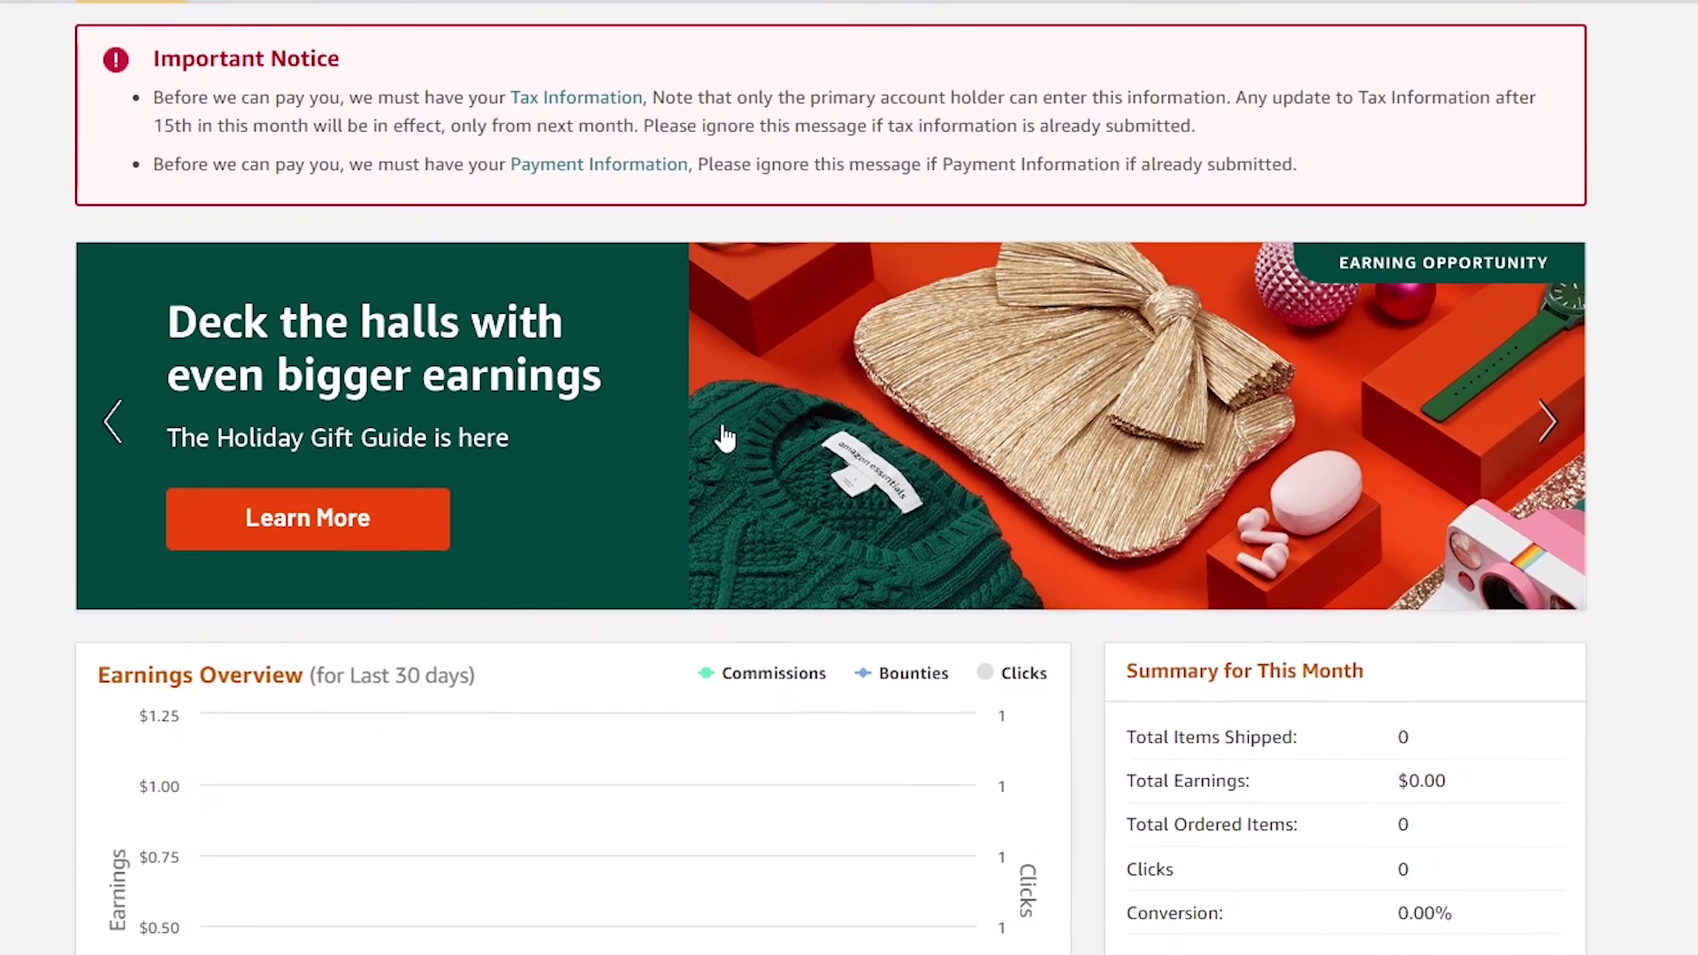
# Bring up the Tools > SiteStripe page and read through its link-building toolbar description
pyautogui.scroll(2, 724, 437)
pyautogui.moveTo(544, 119)
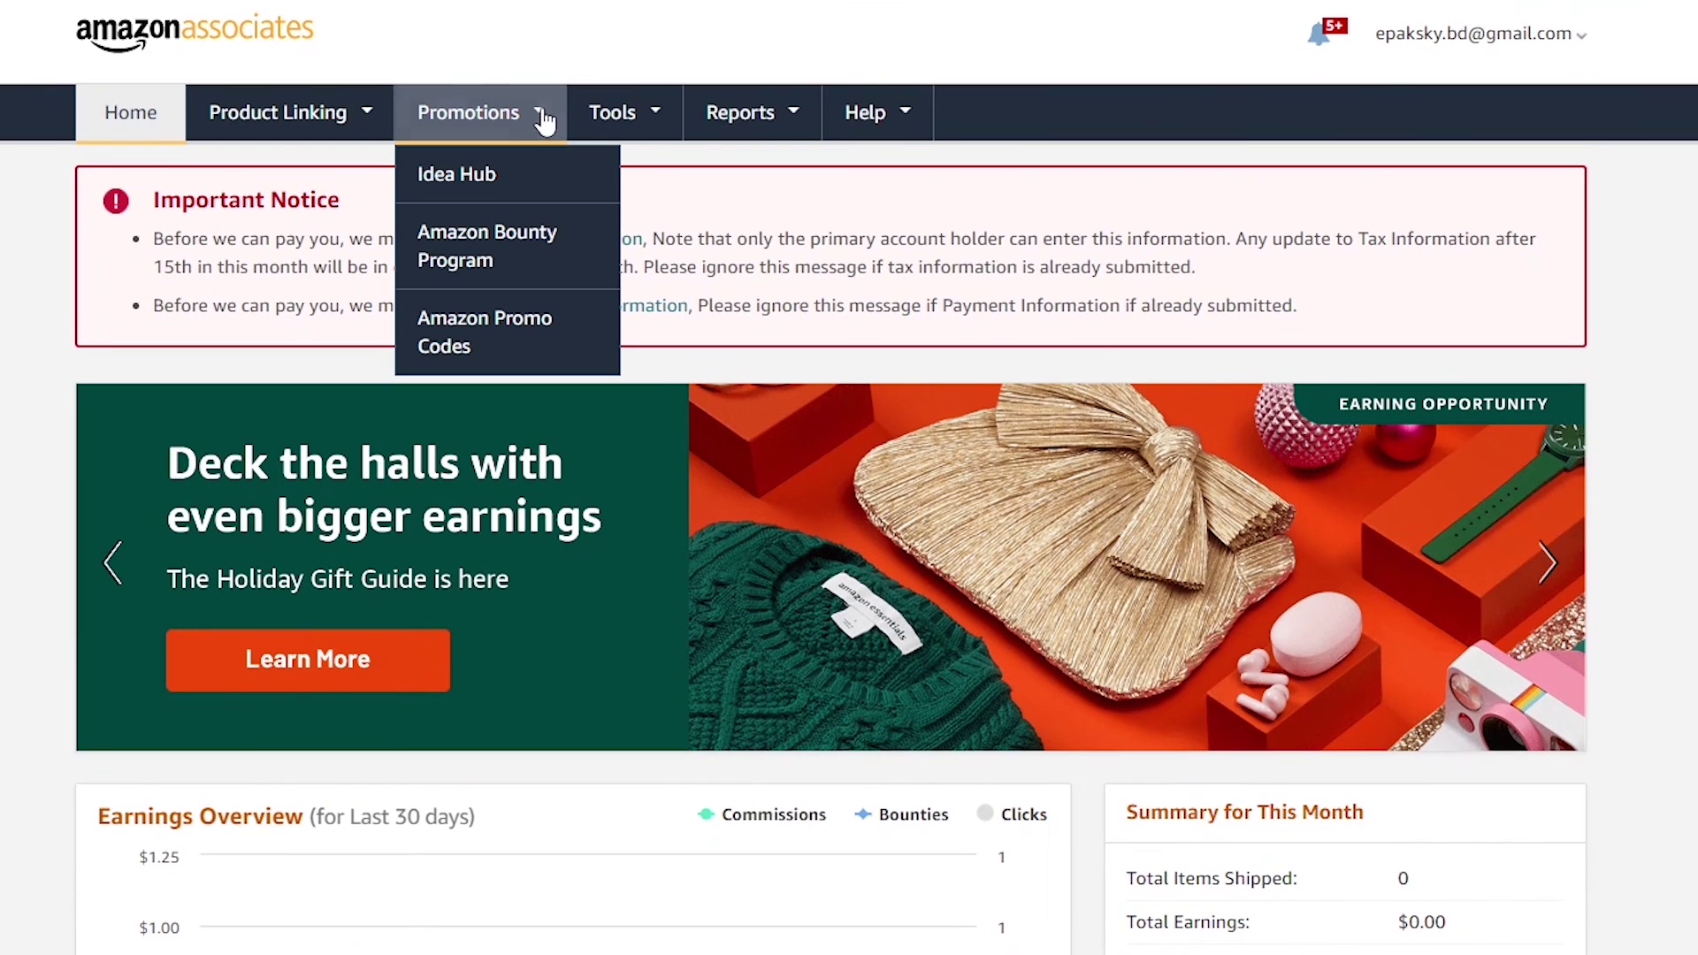
pyautogui.moveTo(654, 117)
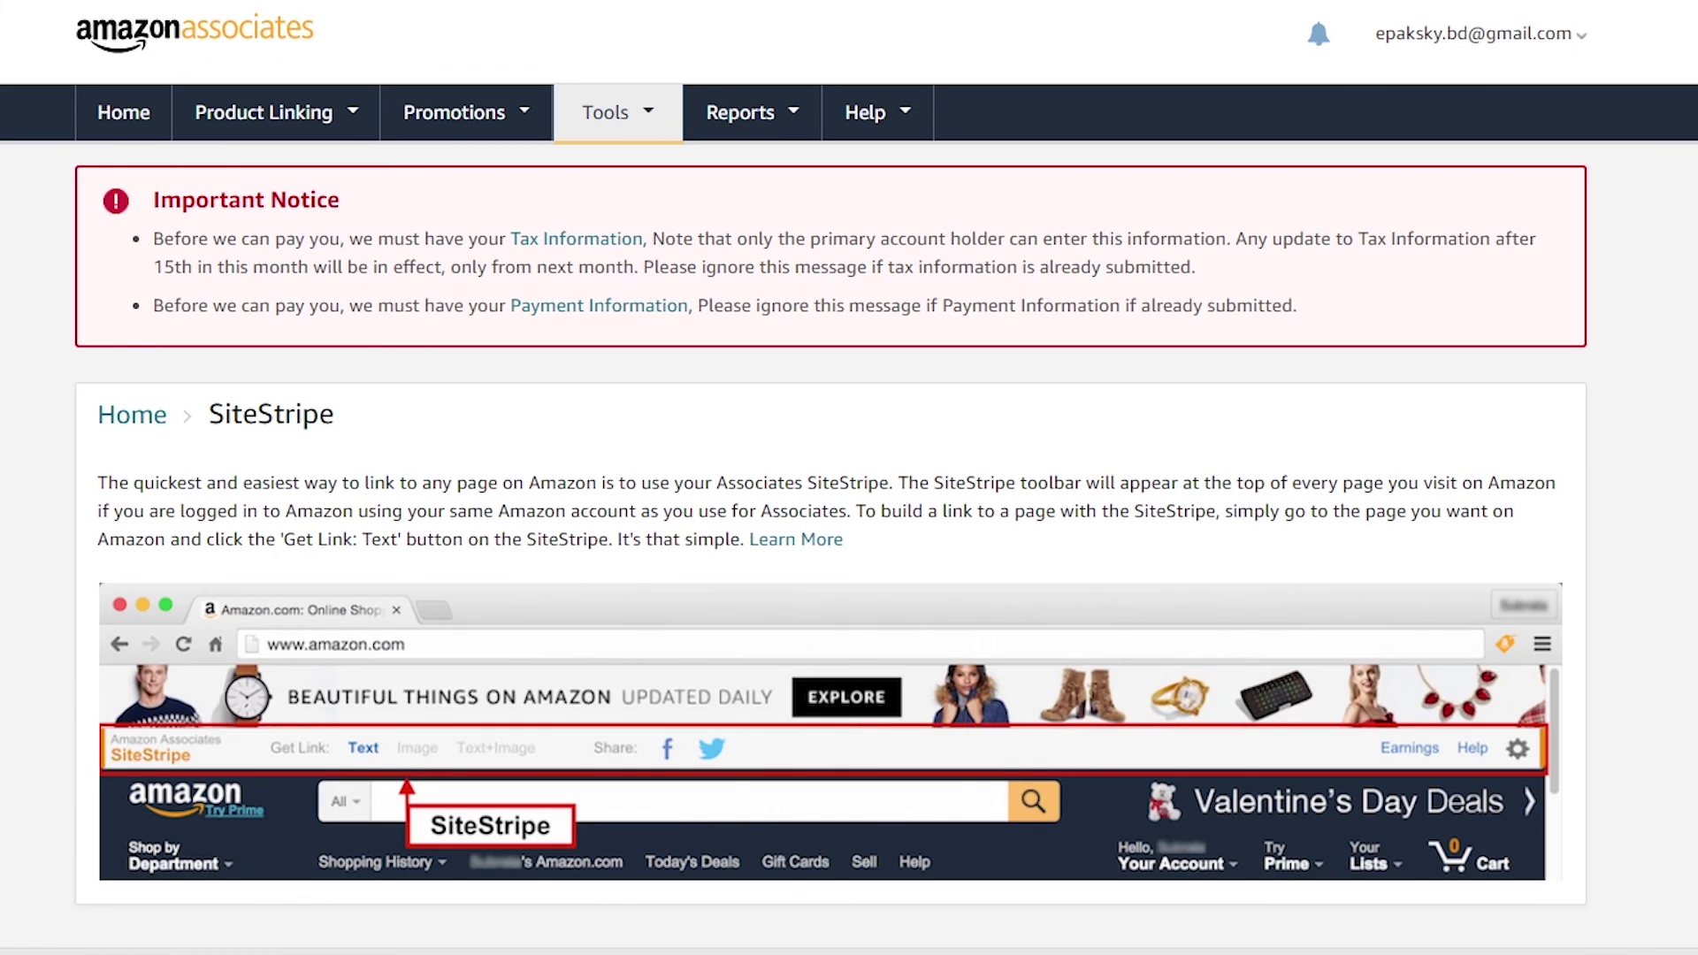
pyautogui.scroll(-2, 867, 423)
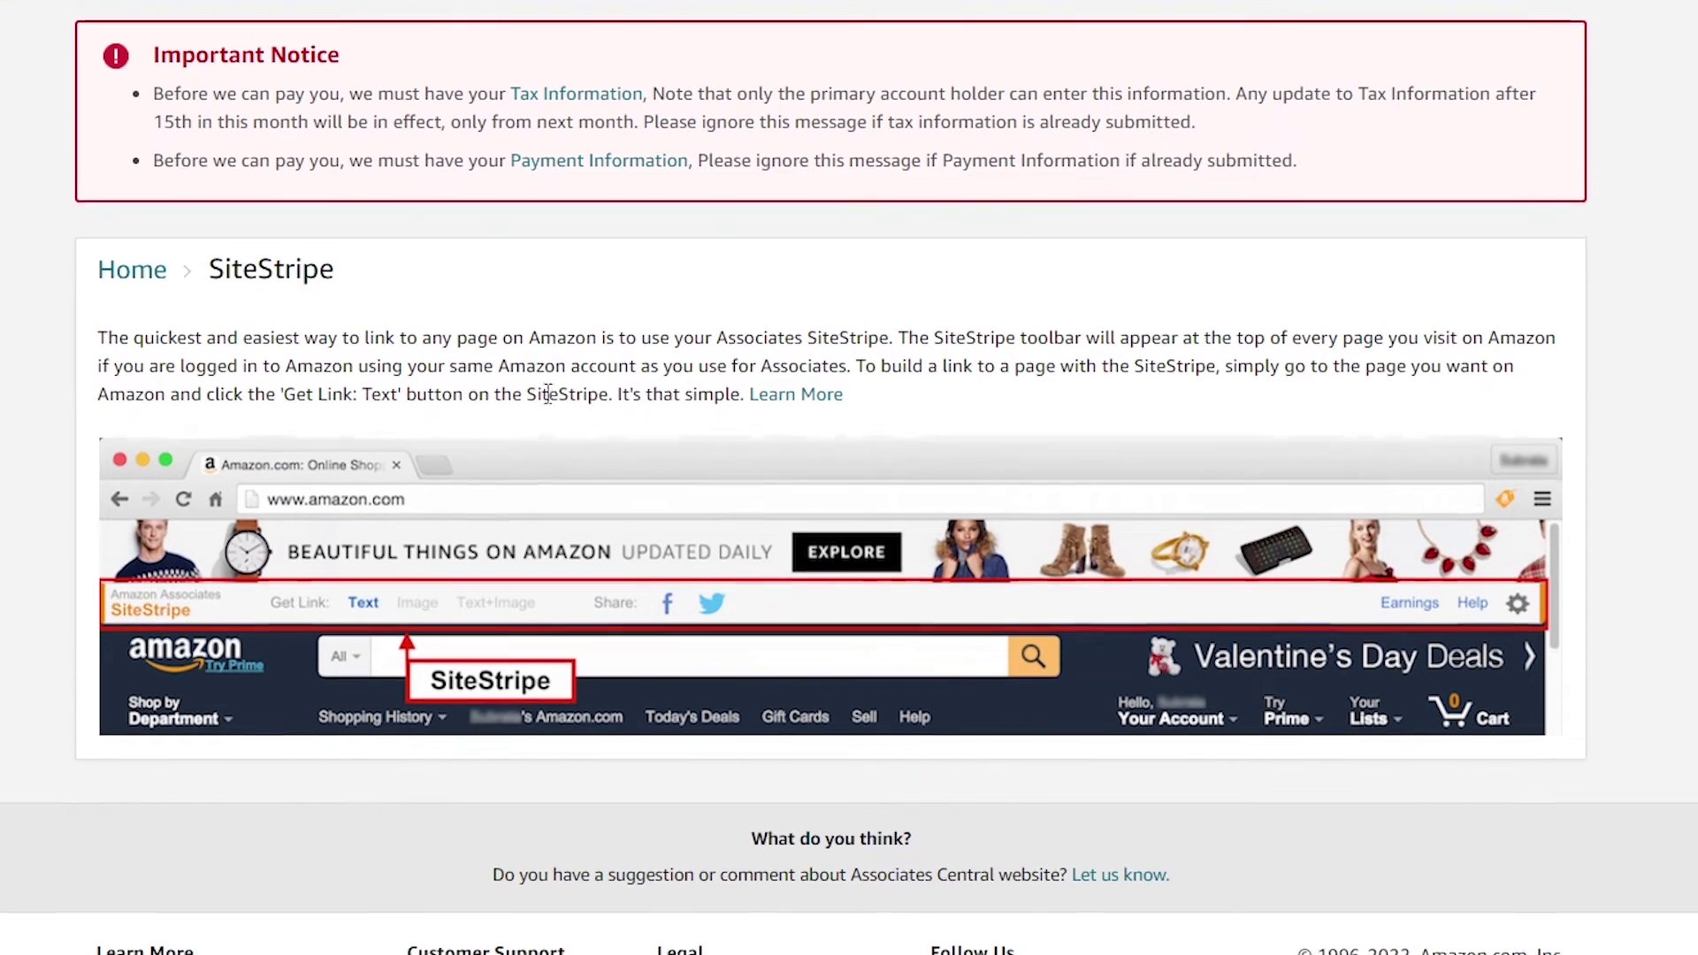
pyautogui.scroll(-1, 454, 718)
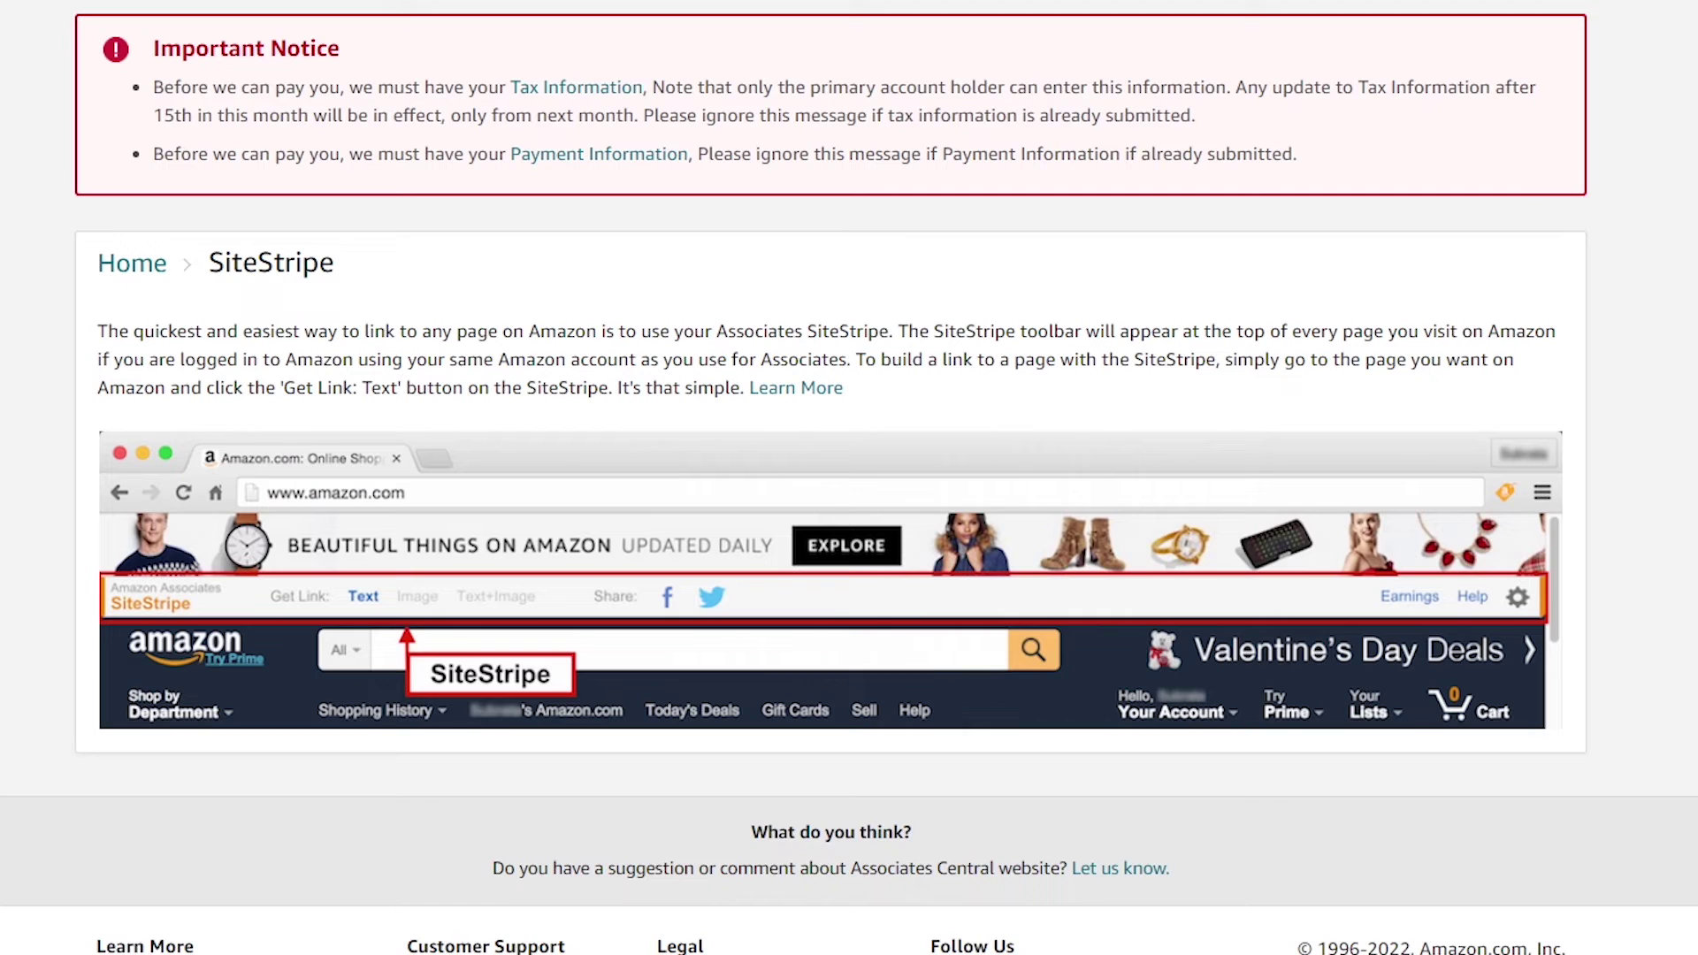
# In a new tab, go to Amazon.com and open the Nuby Ice Gel Teether Keys page from Top Sellers in Baby Products
pyautogui.hotkey('ctrl', 't')
pyautogui.write('am')
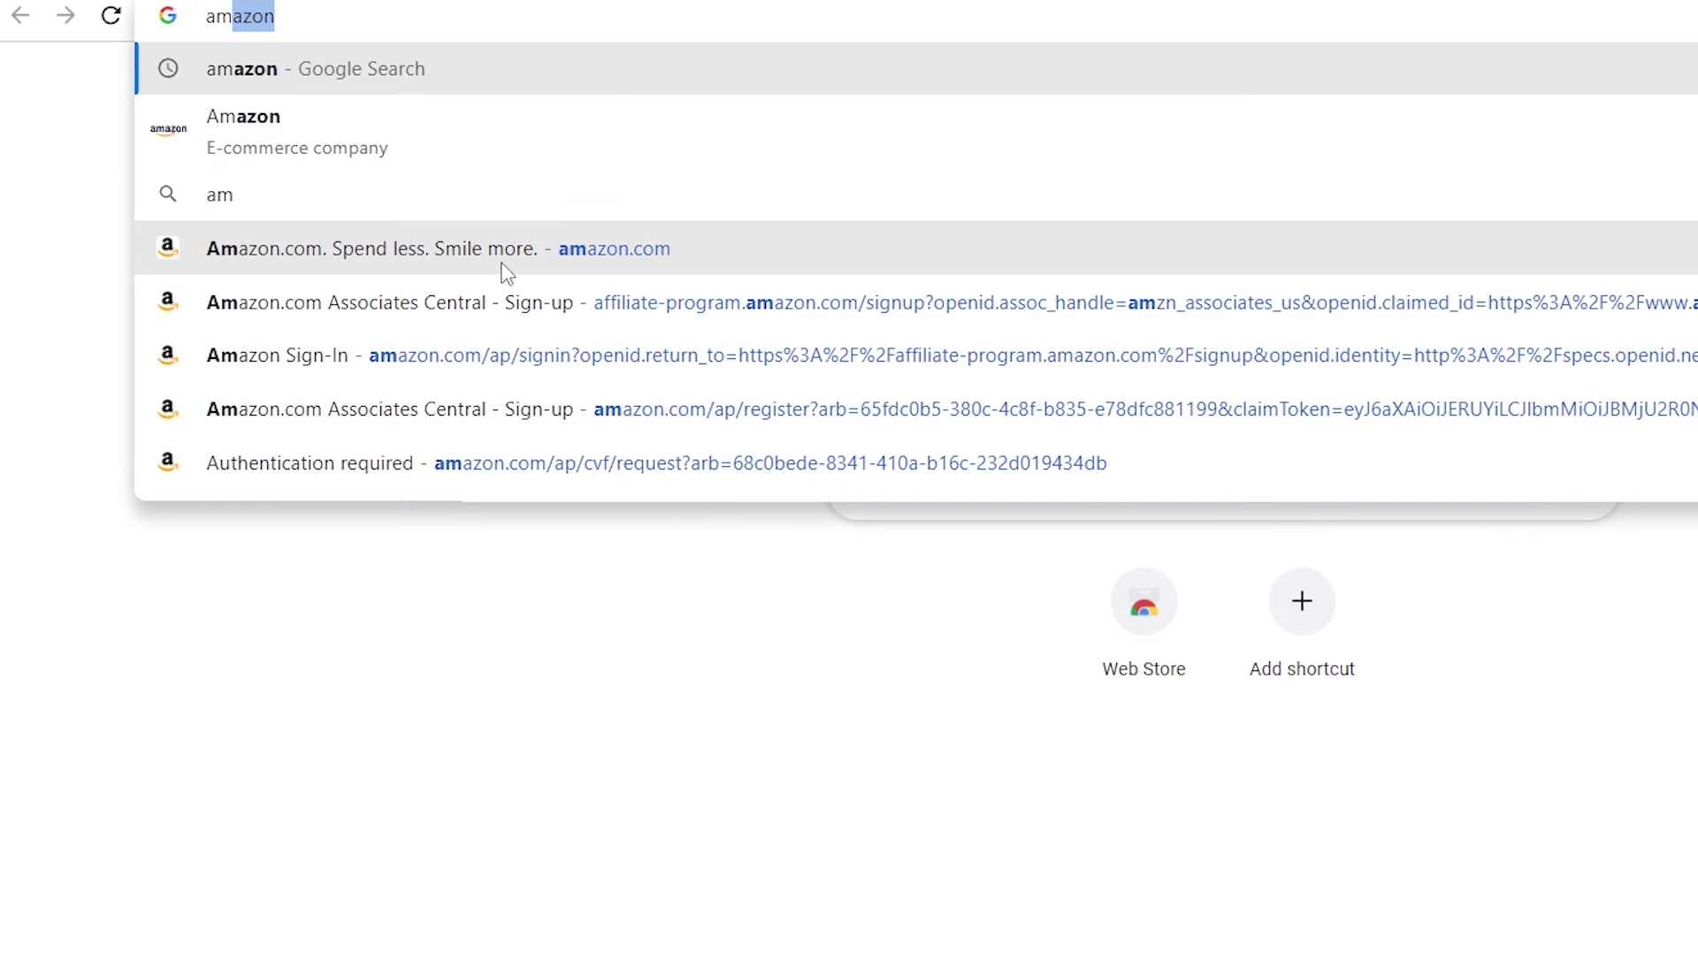
pyautogui.press('Return')
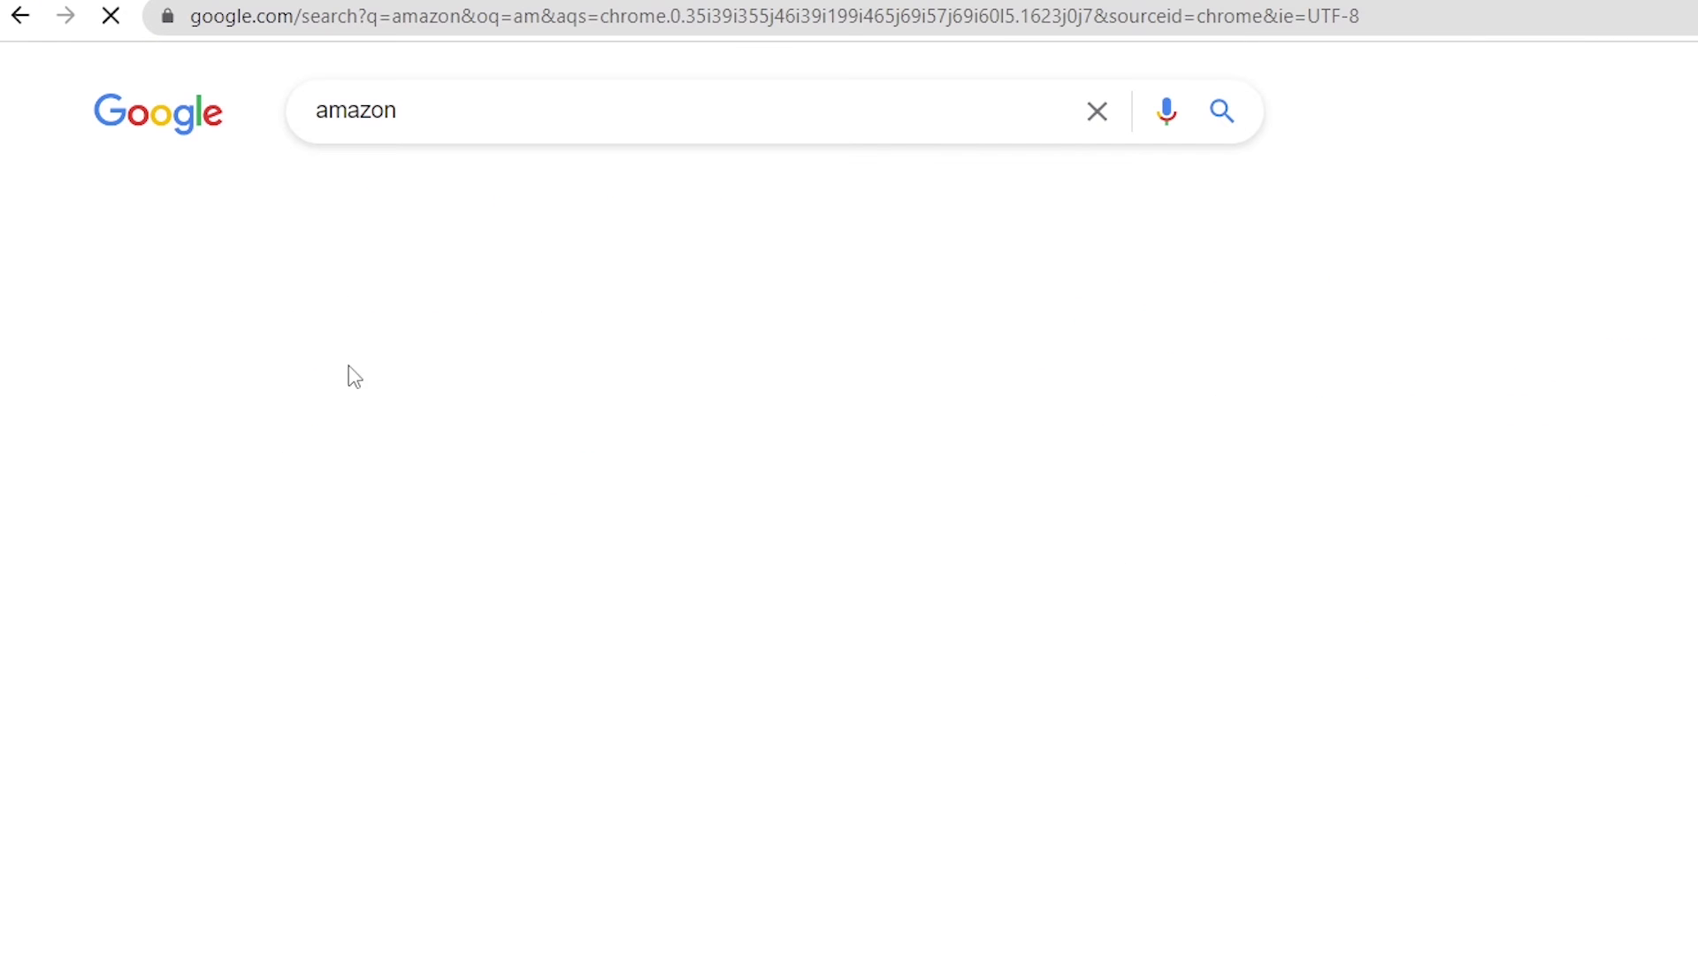
pyautogui.click(442, 355)
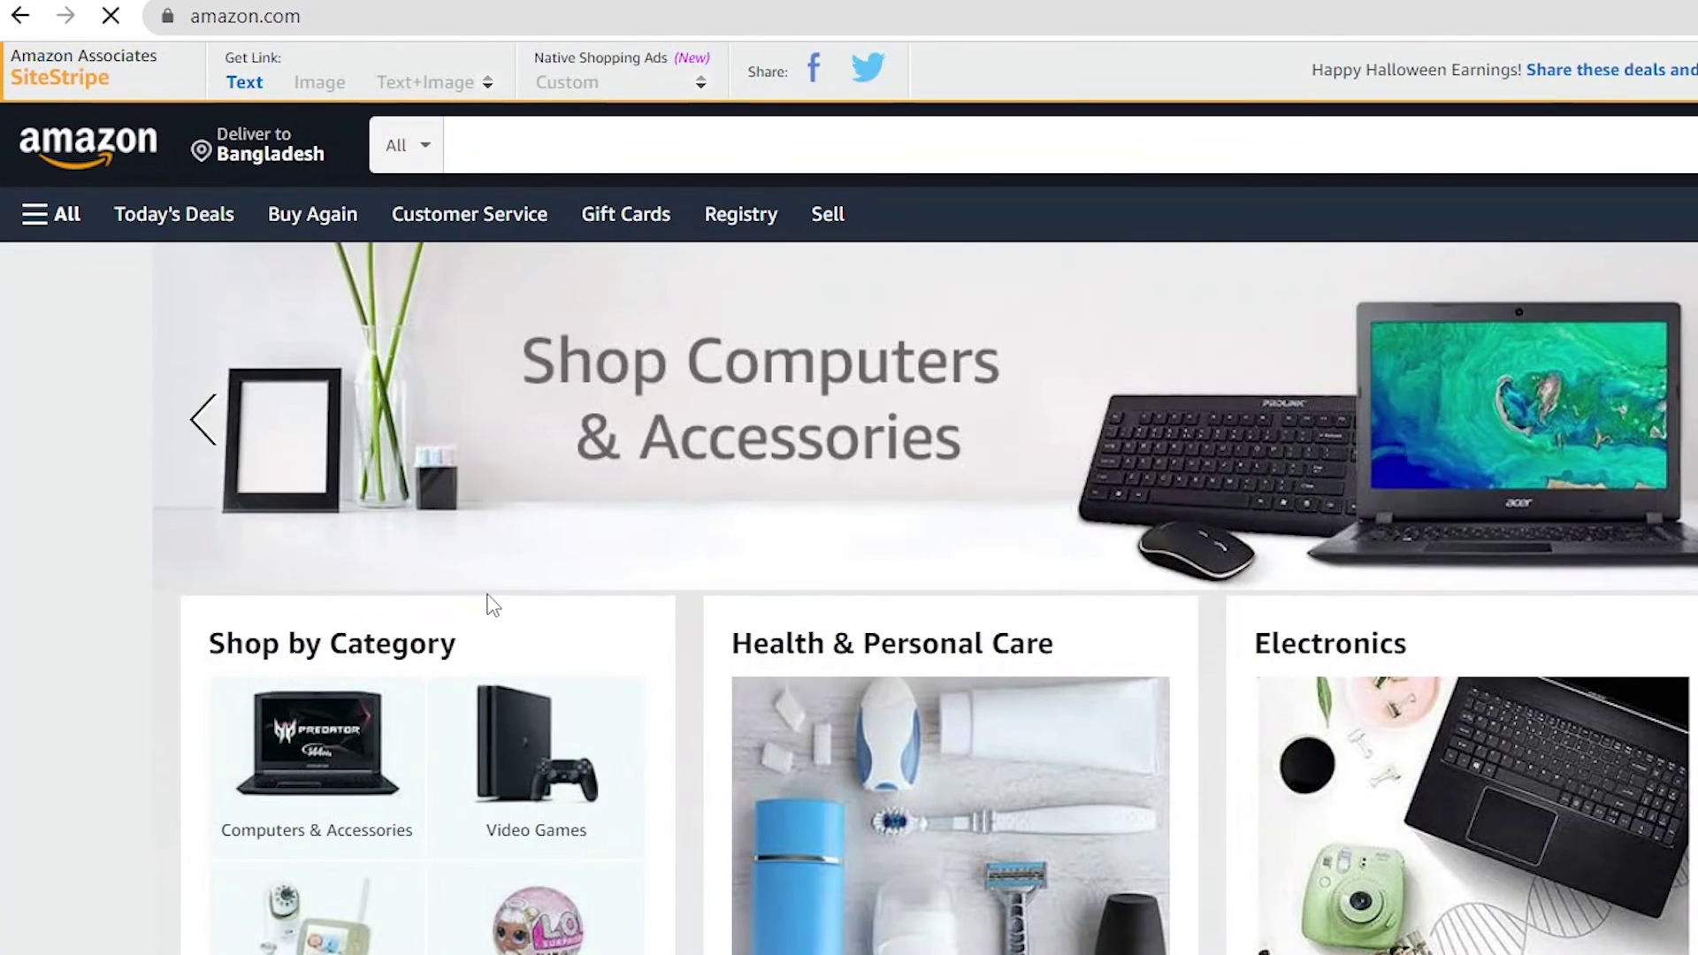
pyautogui.scroll(-15, 802, 360)
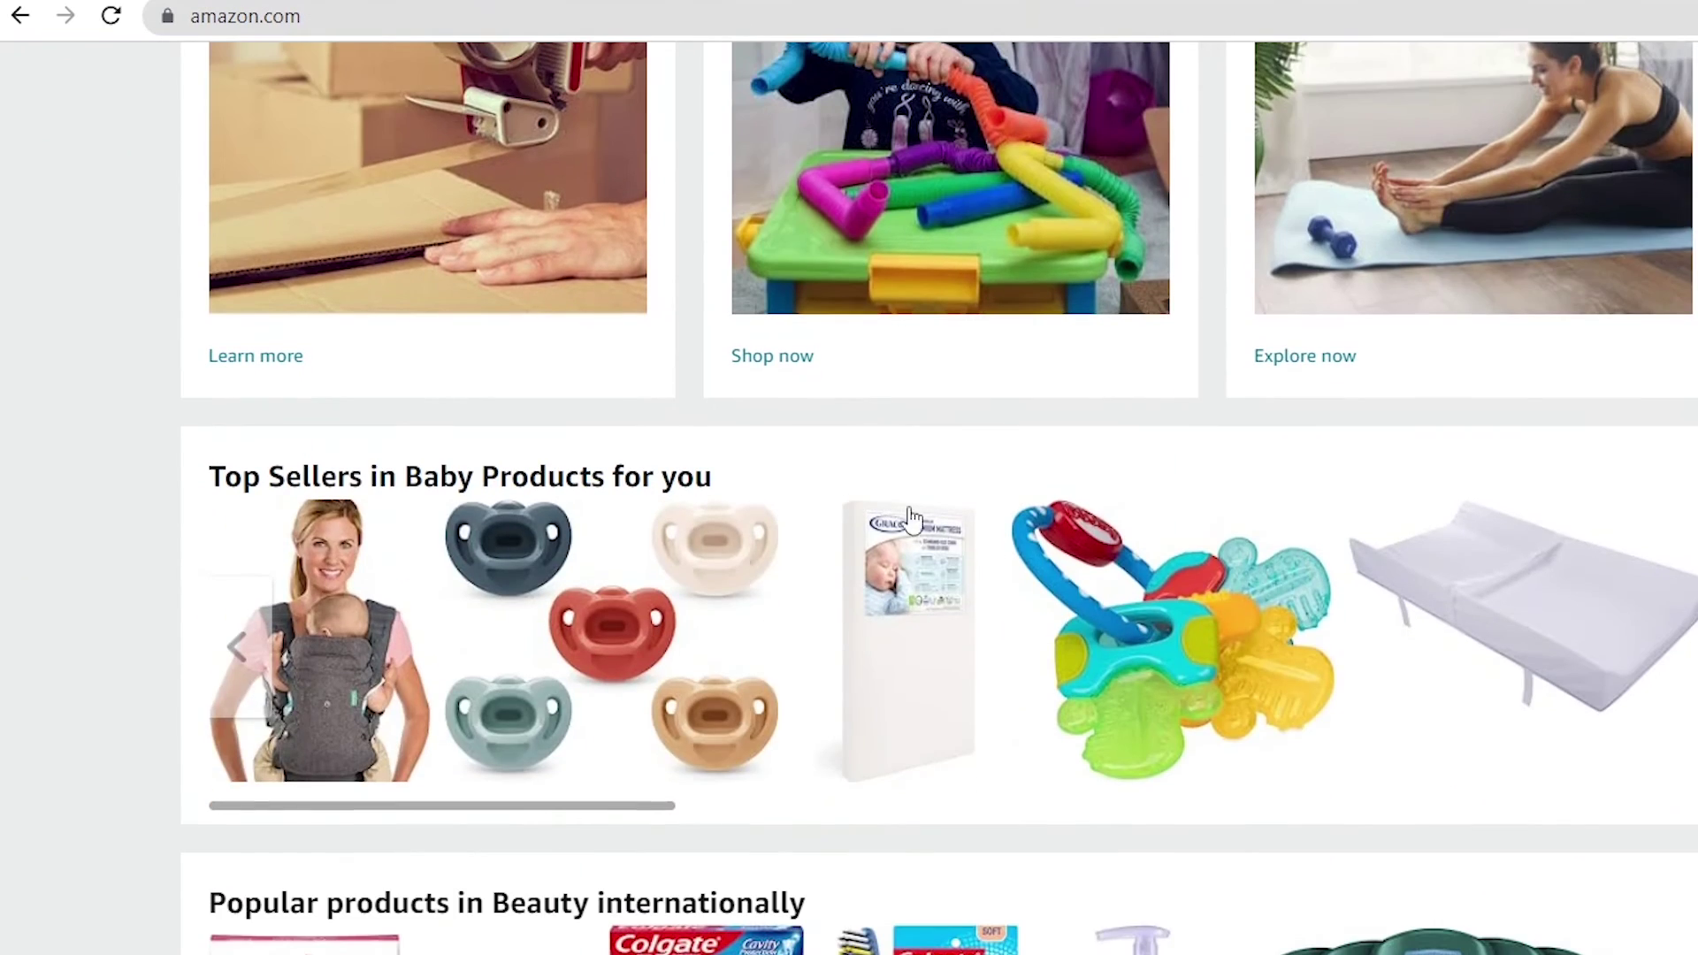
pyautogui.click(1194, 637)
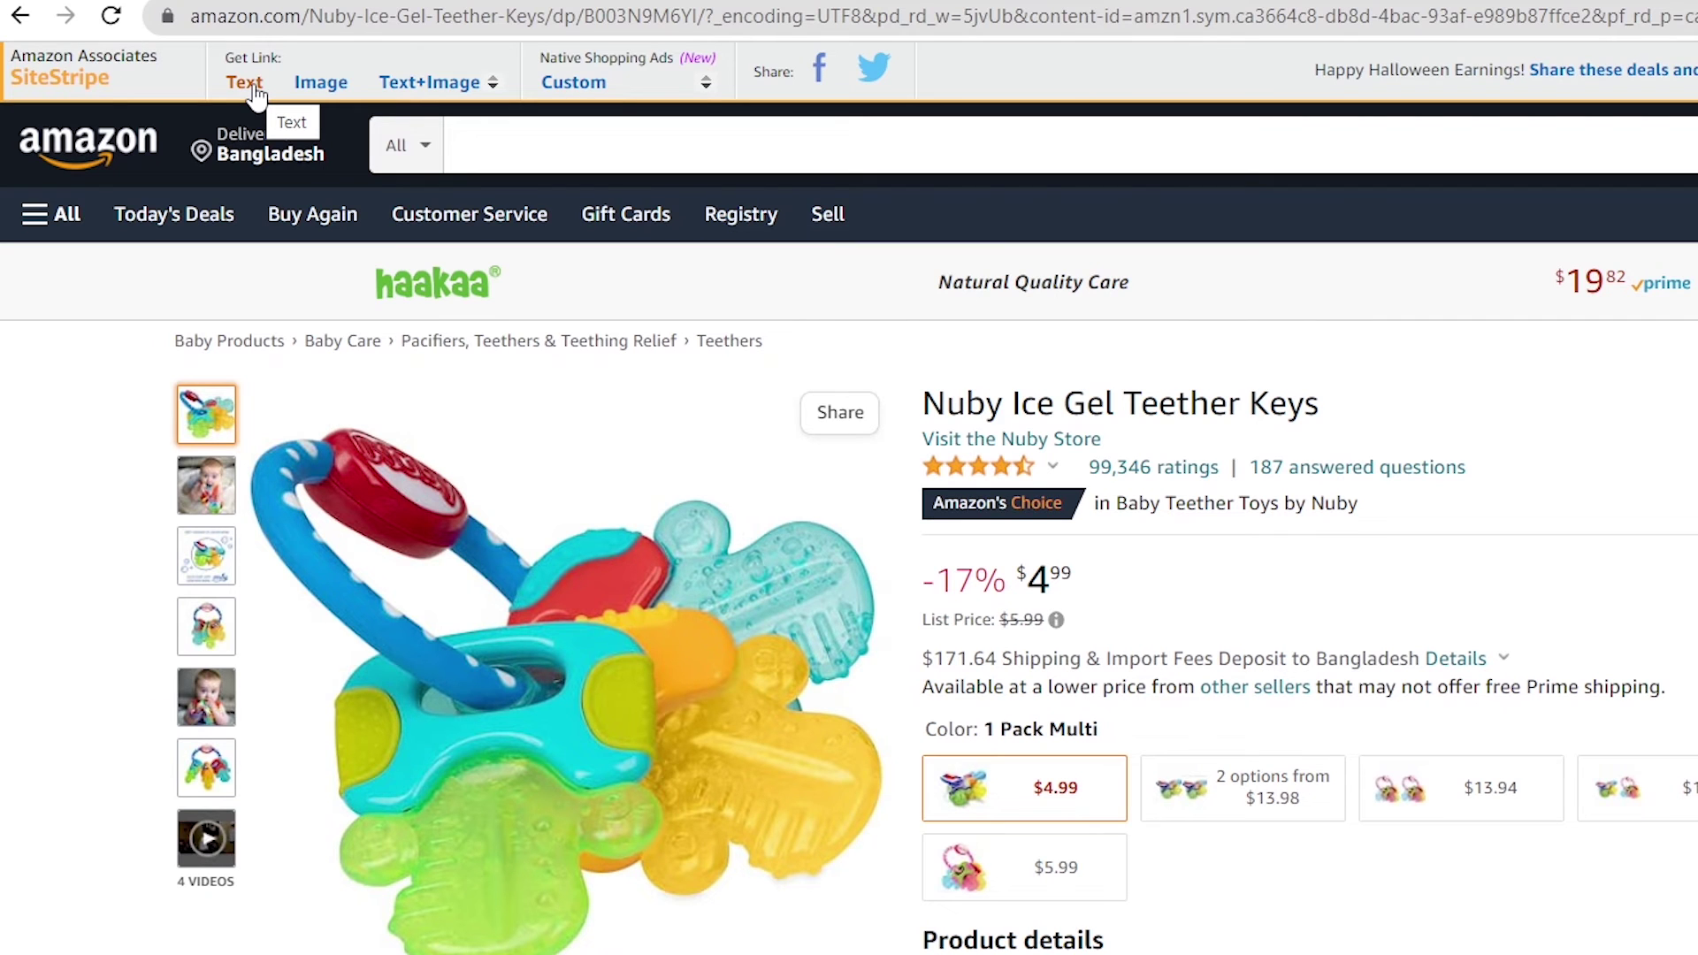
# Generate the teether's SiteStripe text link, switching between Short and Full Link and ending on Full Link
pyautogui.click(254, 86)
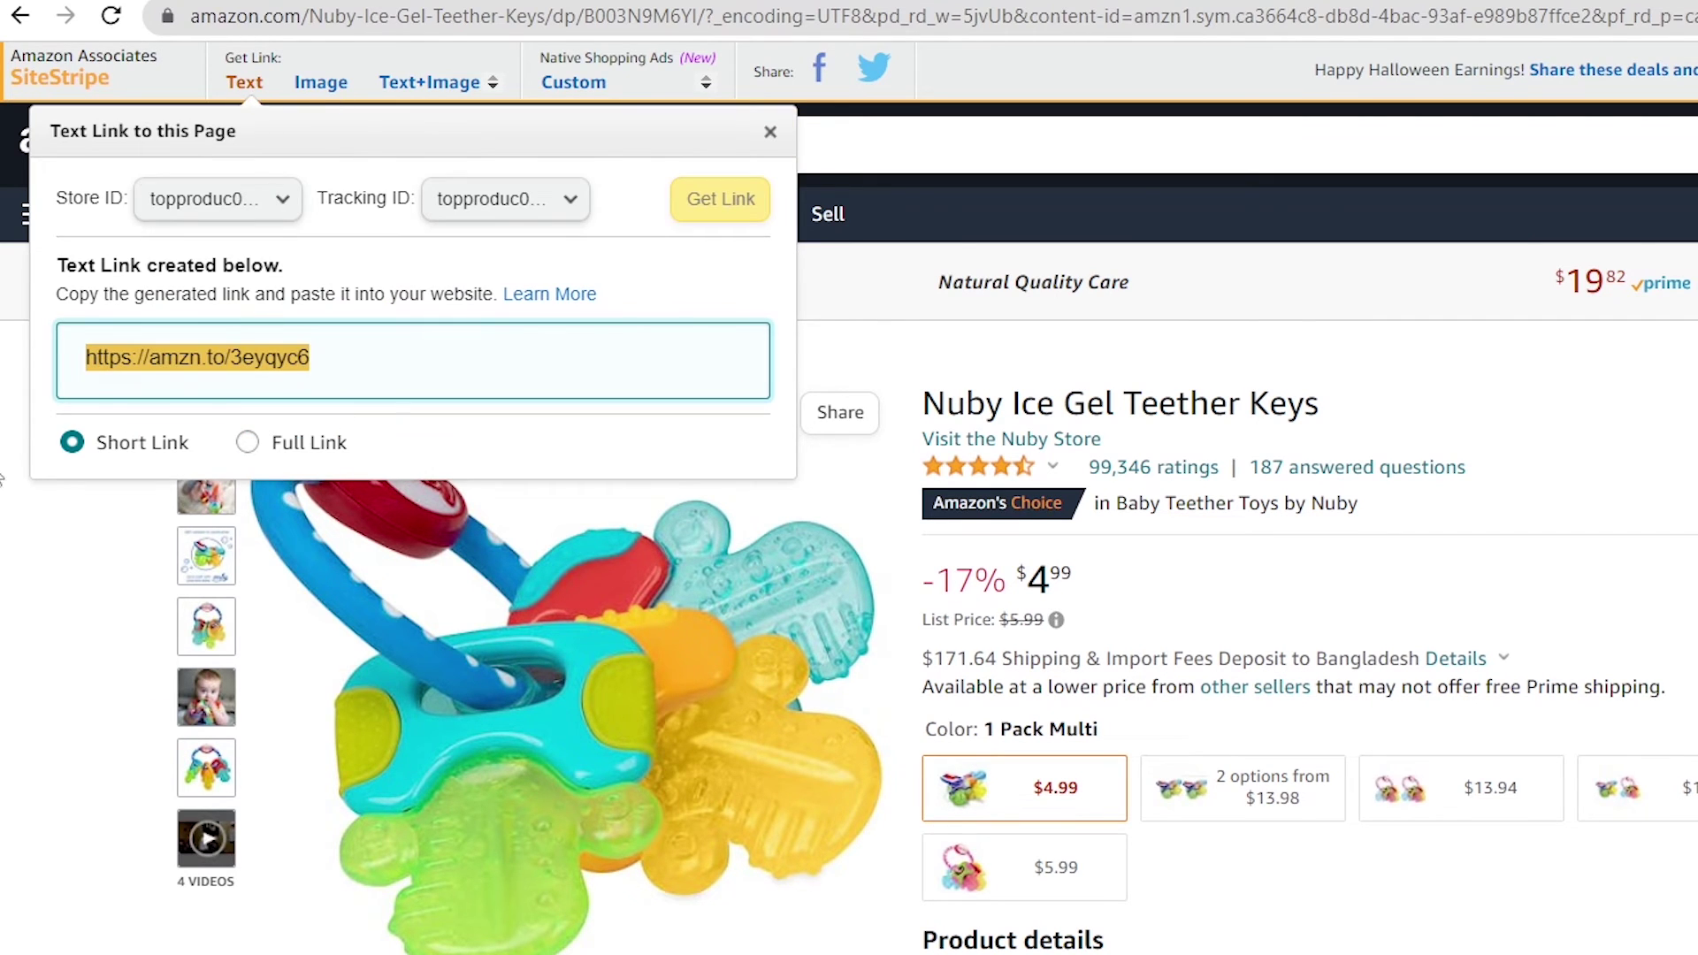
pyautogui.click(1, 478)
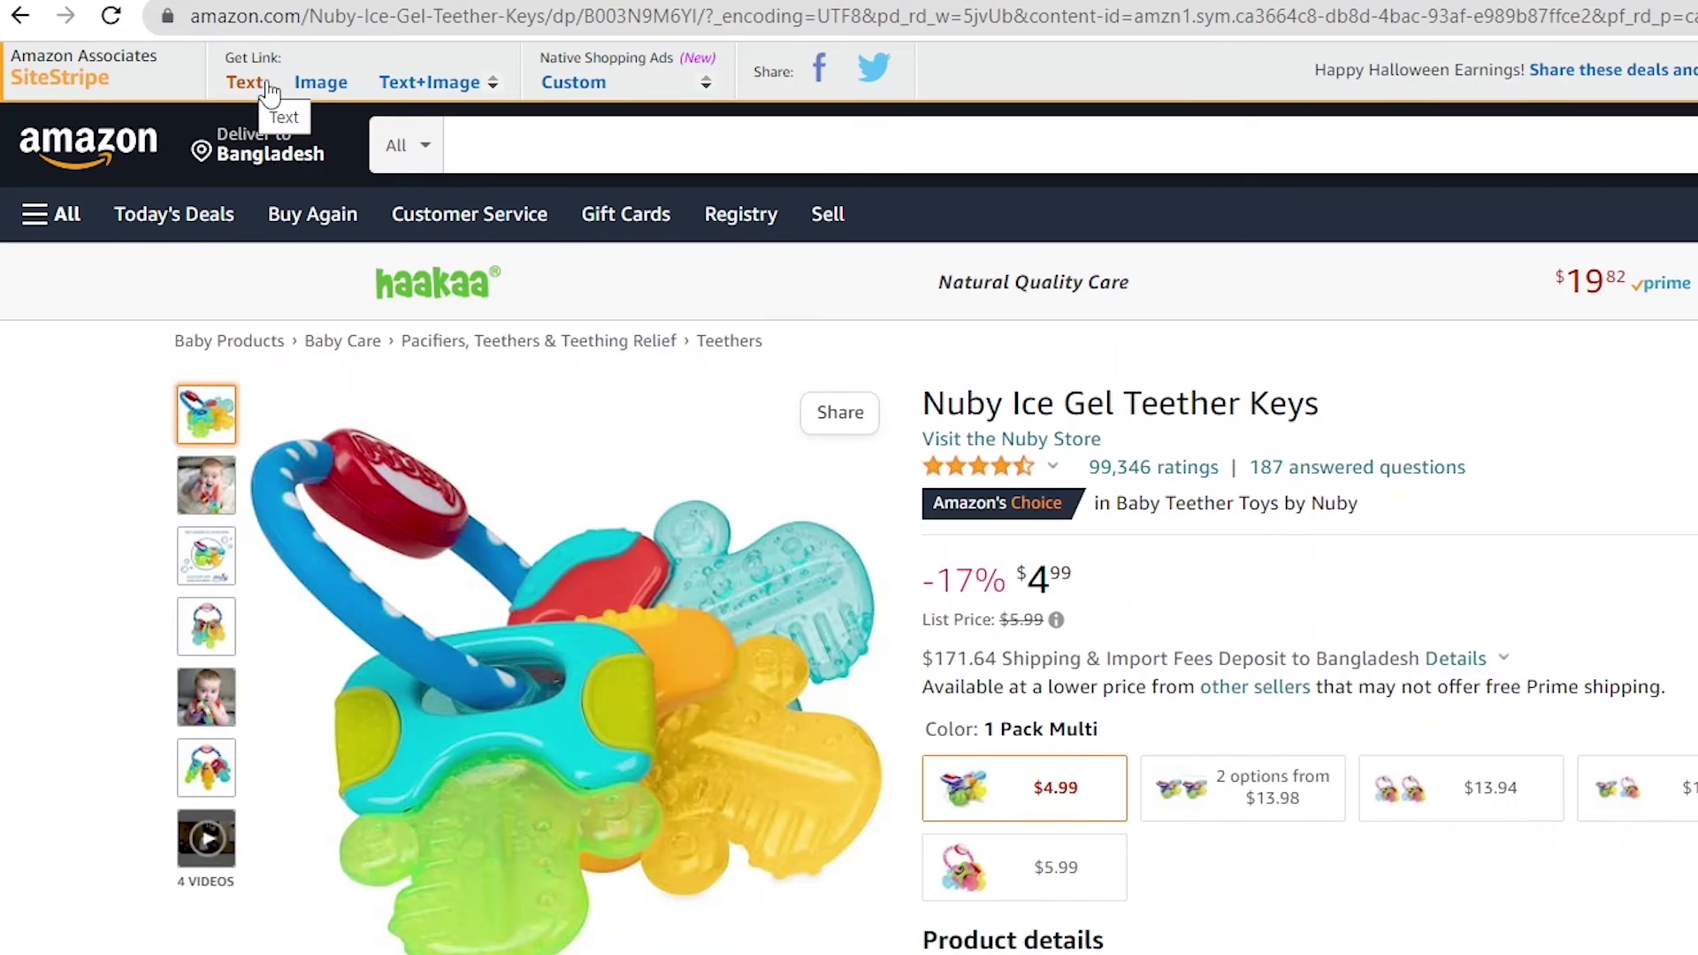
pyautogui.click(255, 82)
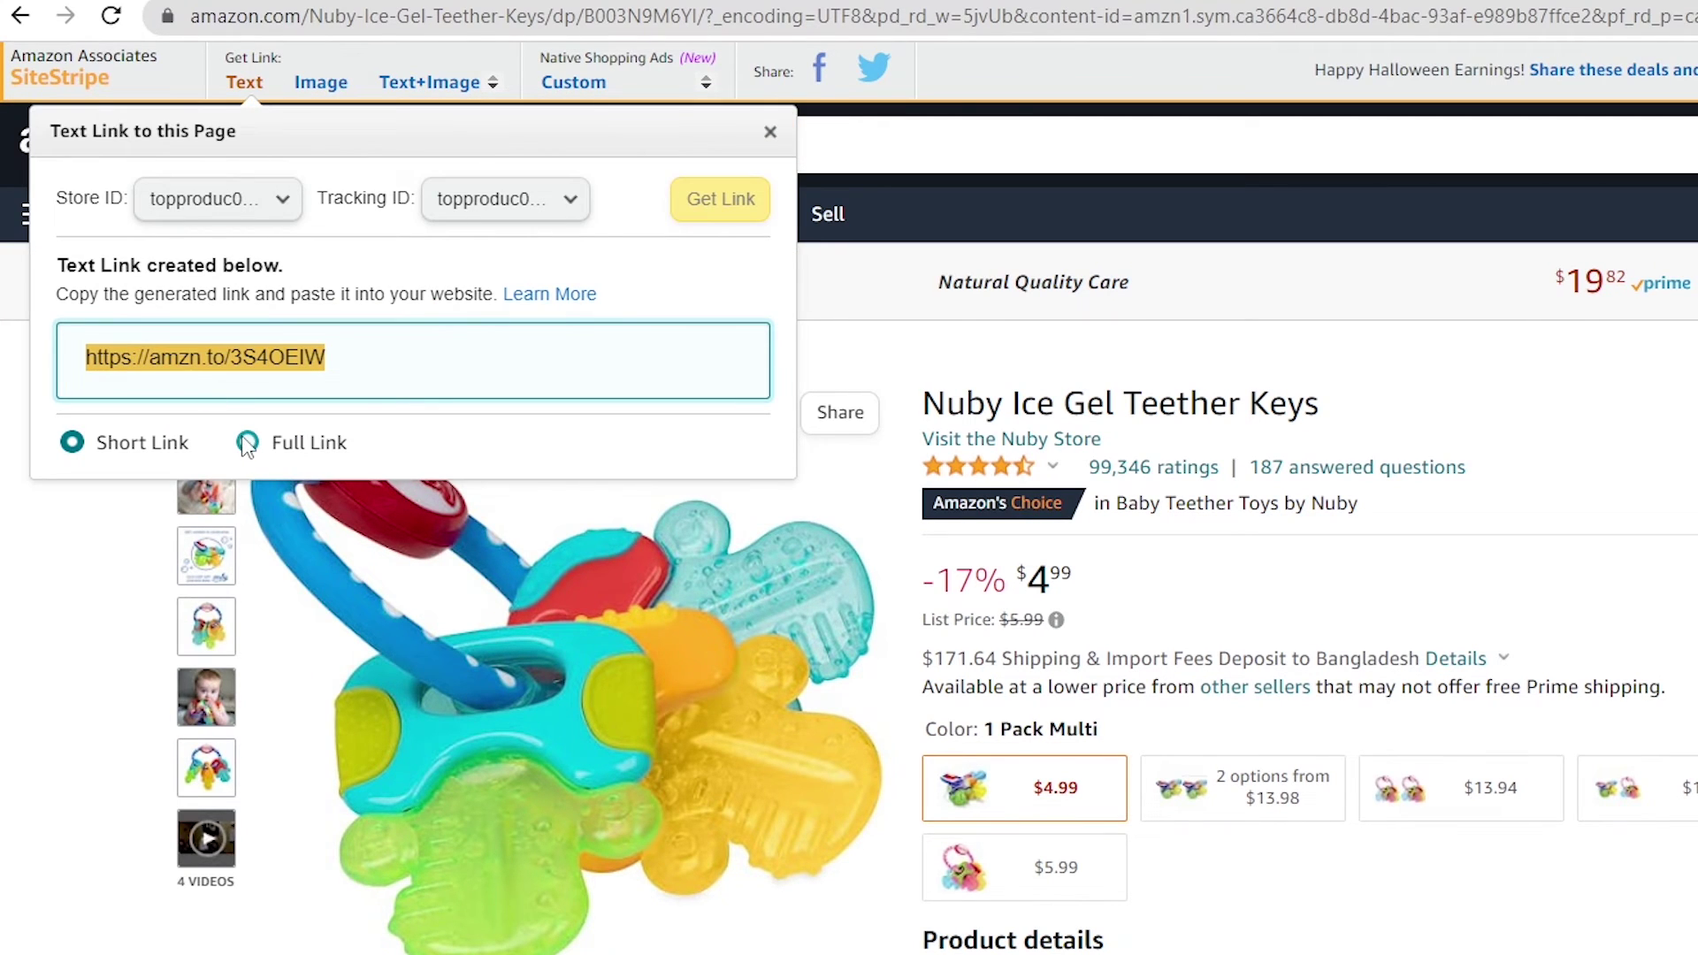
pyautogui.click(249, 442)
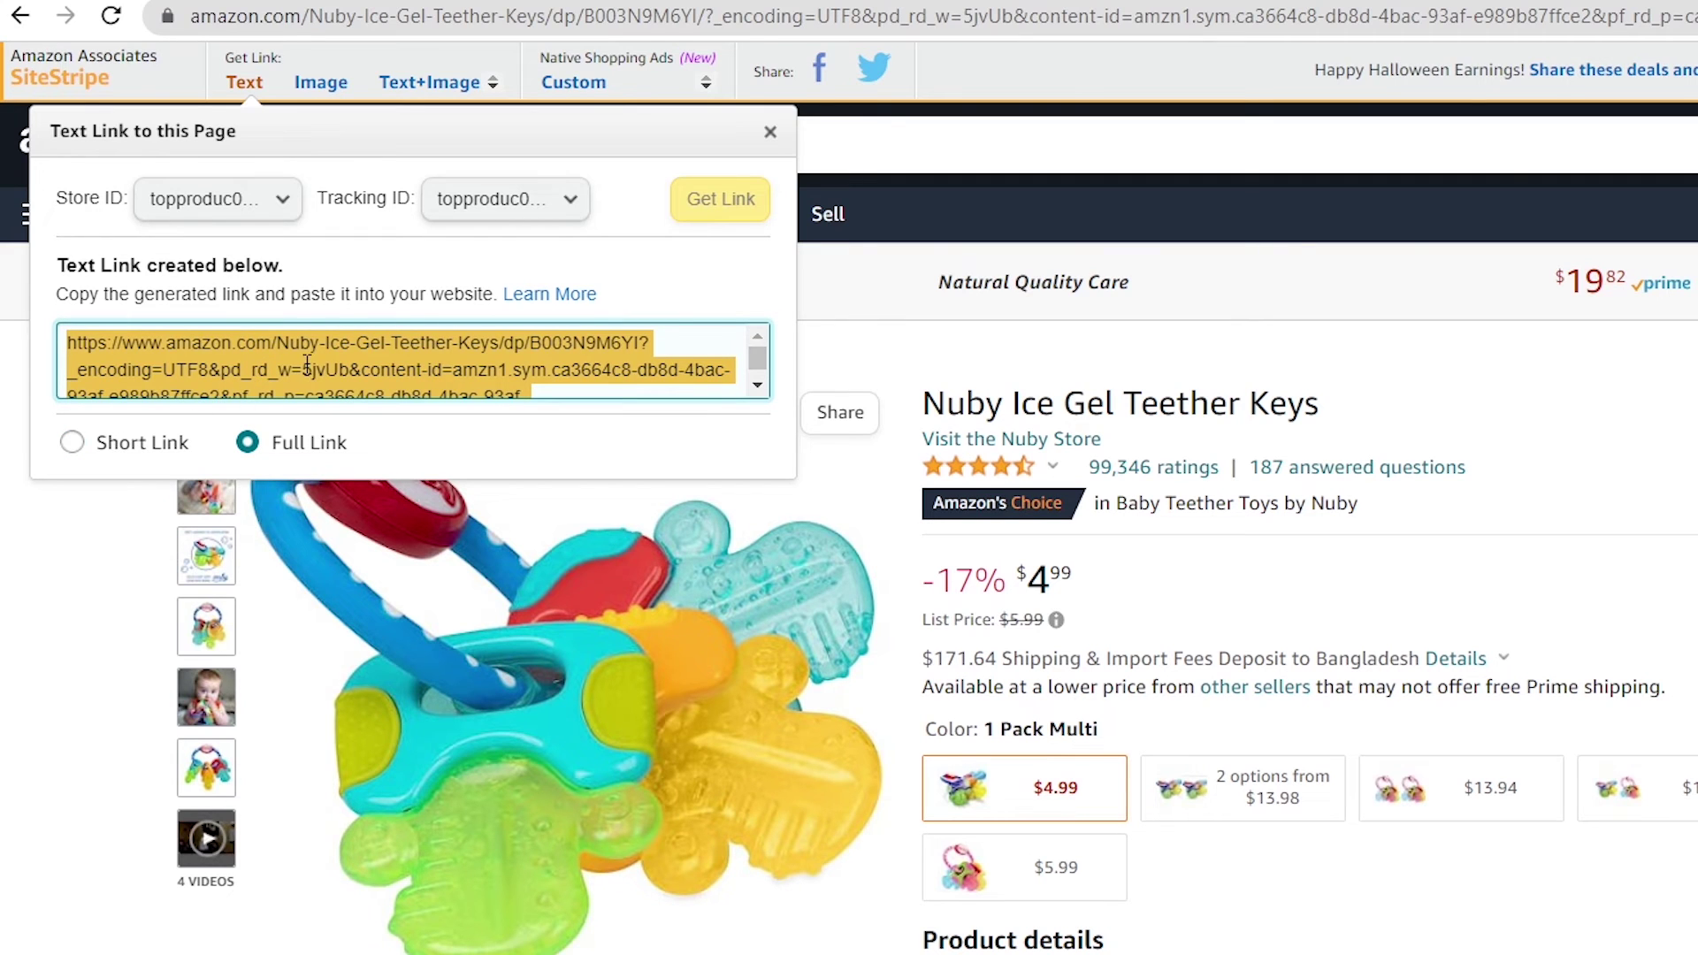
pyautogui.click(103, 444)
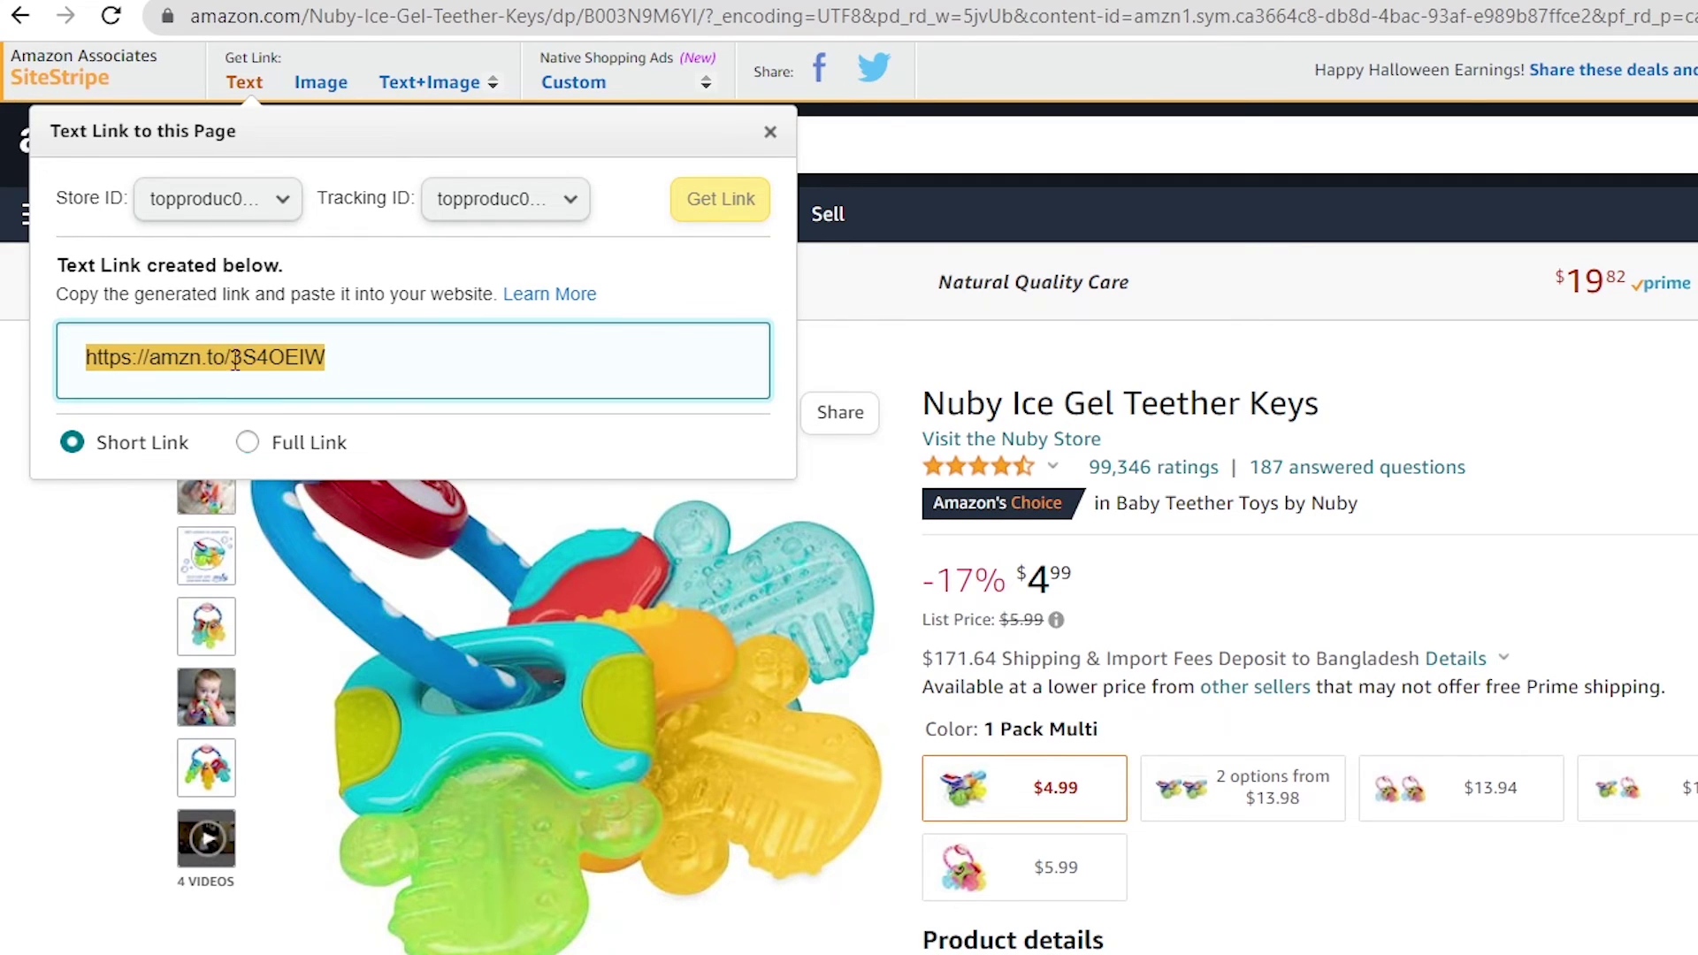
pyautogui.click(274, 443)
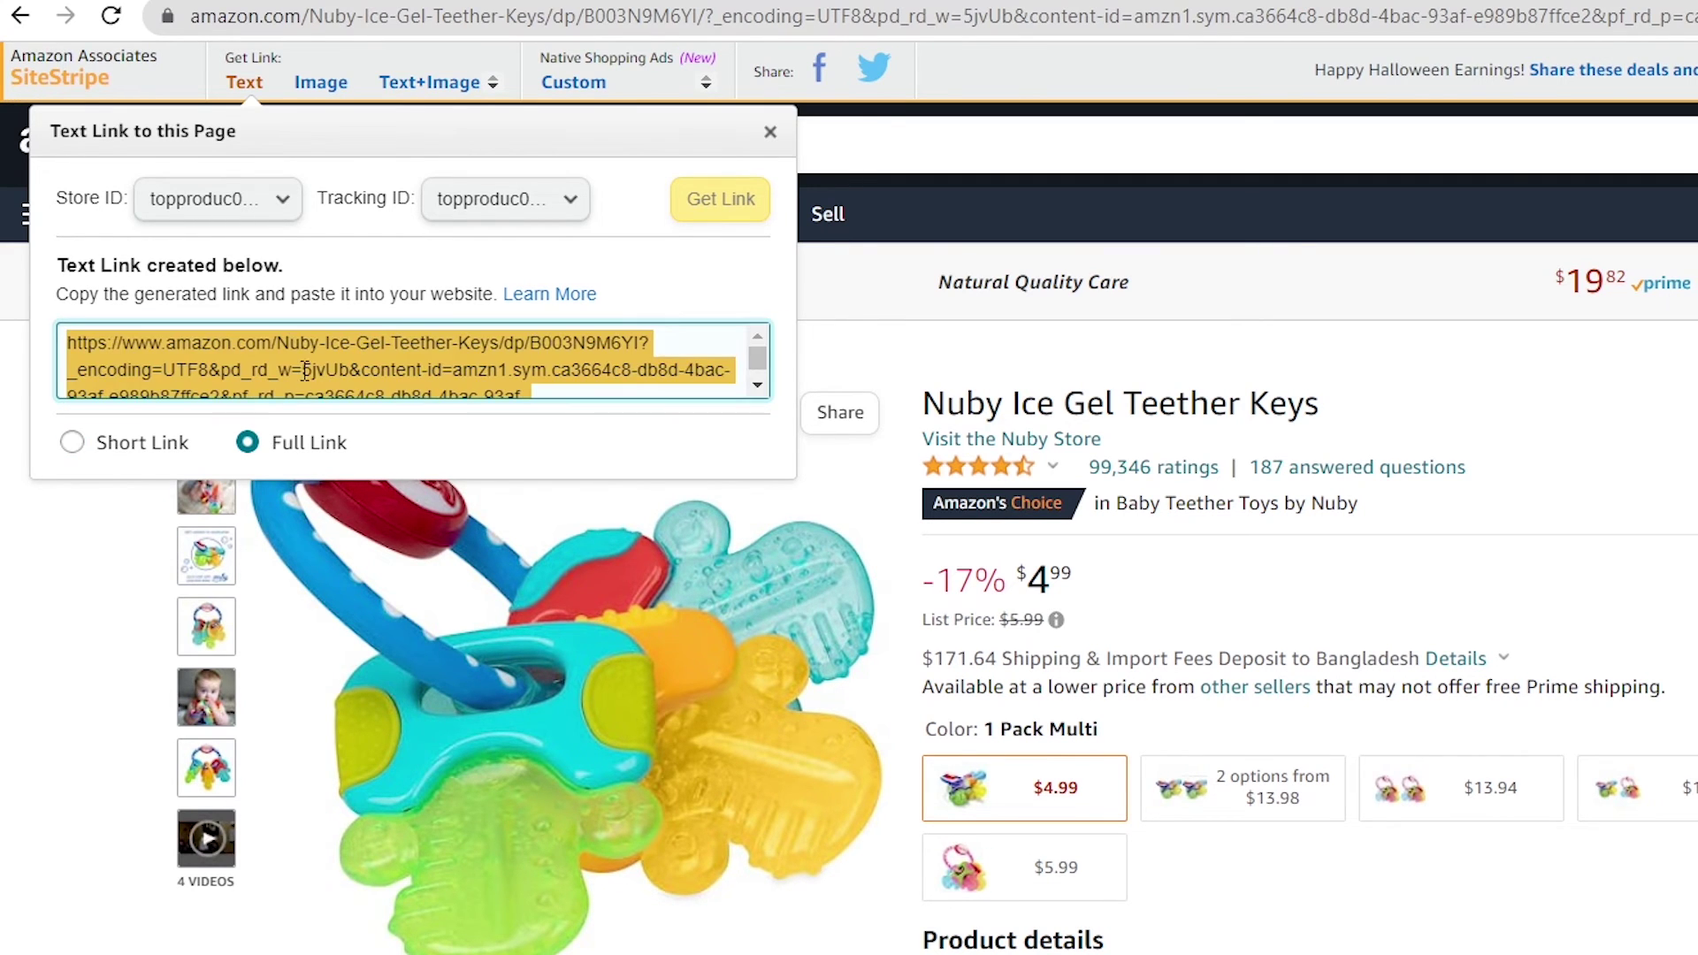
# Generate the teether's SiteStripe image link and review its HTML code
pyautogui.click(325, 83)
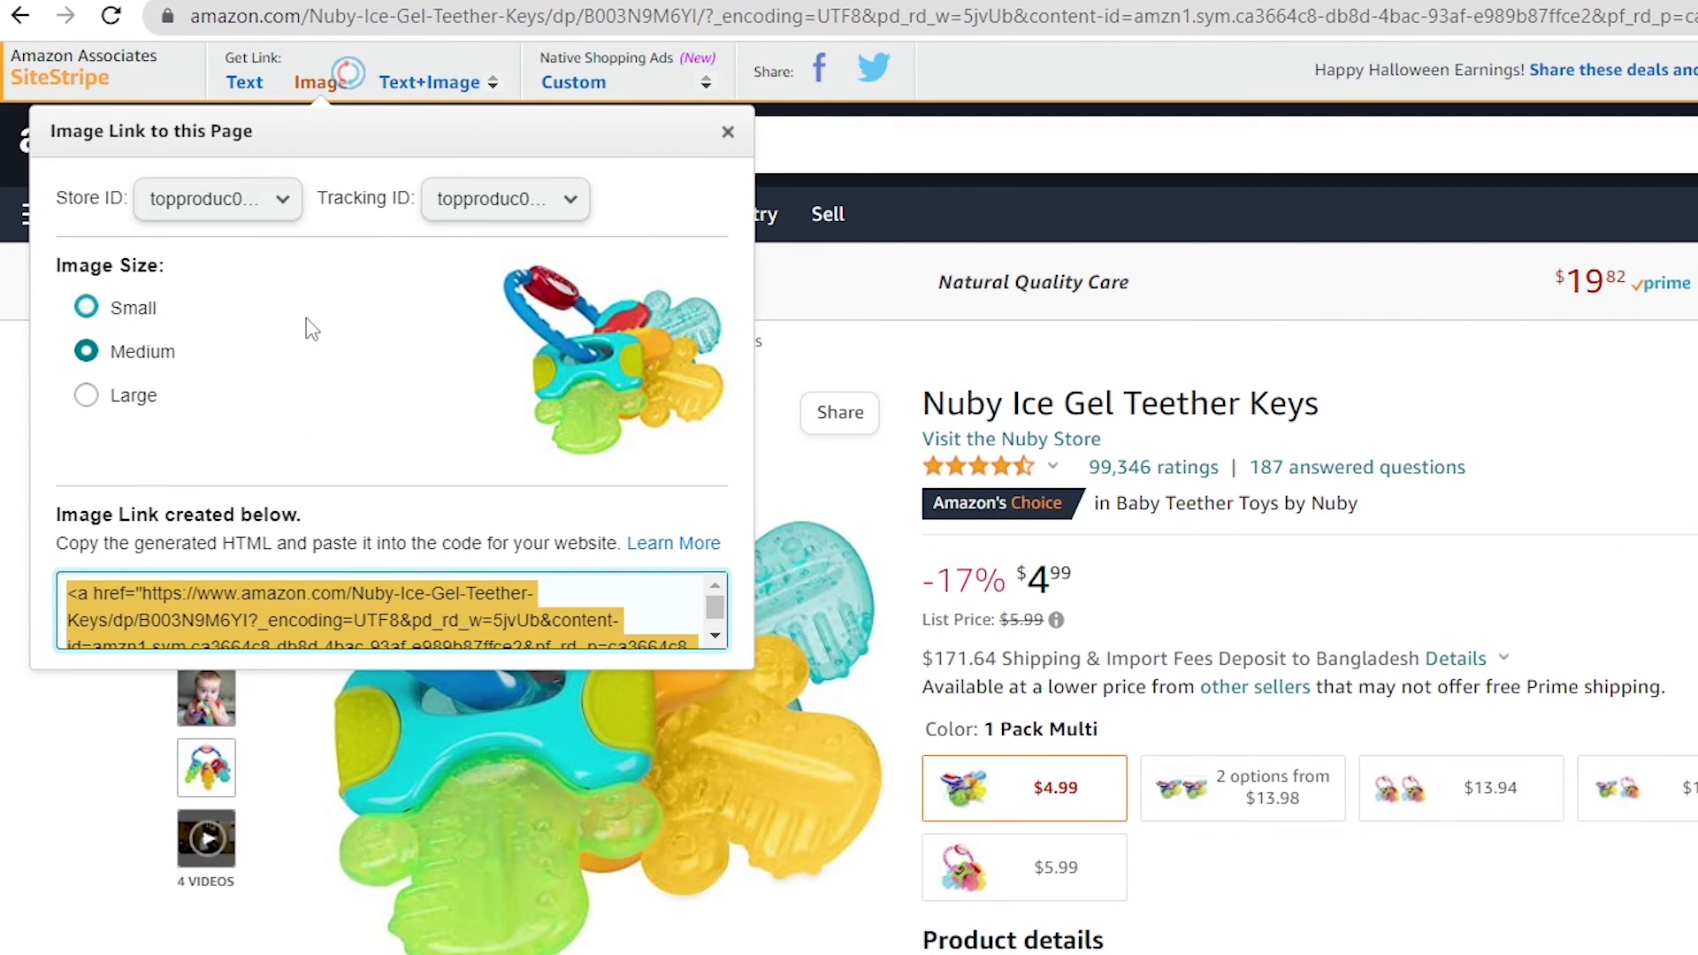
pyautogui.scroll(-2, 236, 620)
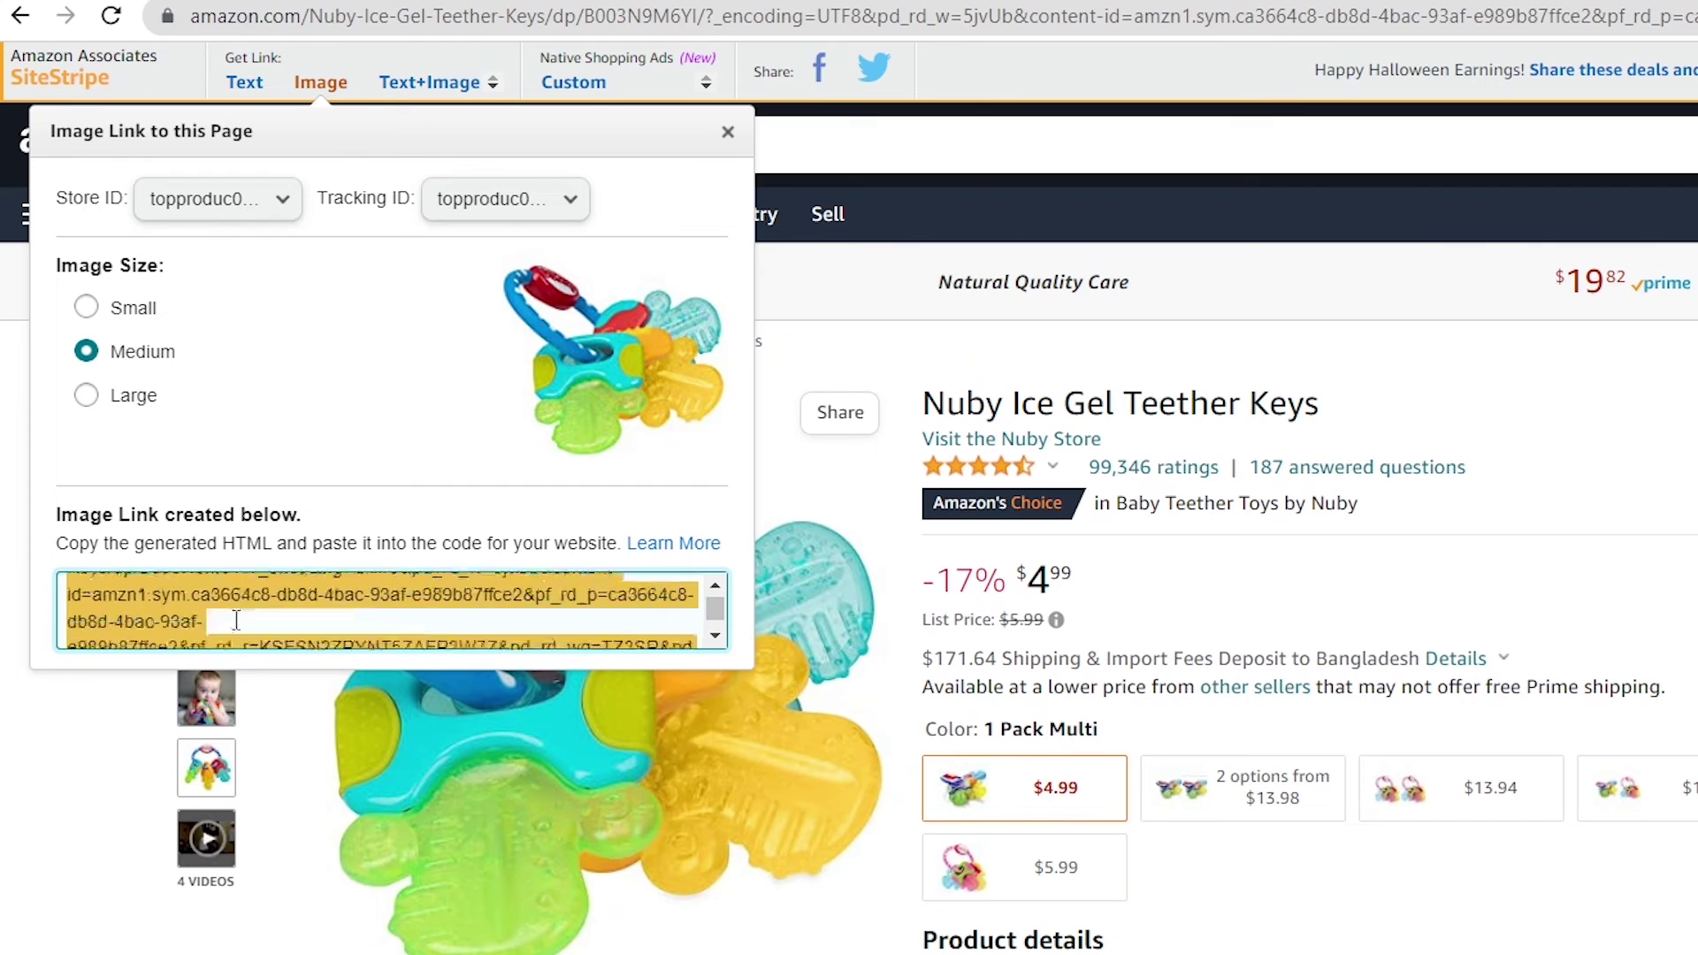
pyautogui.scroll(2, 237, 620)
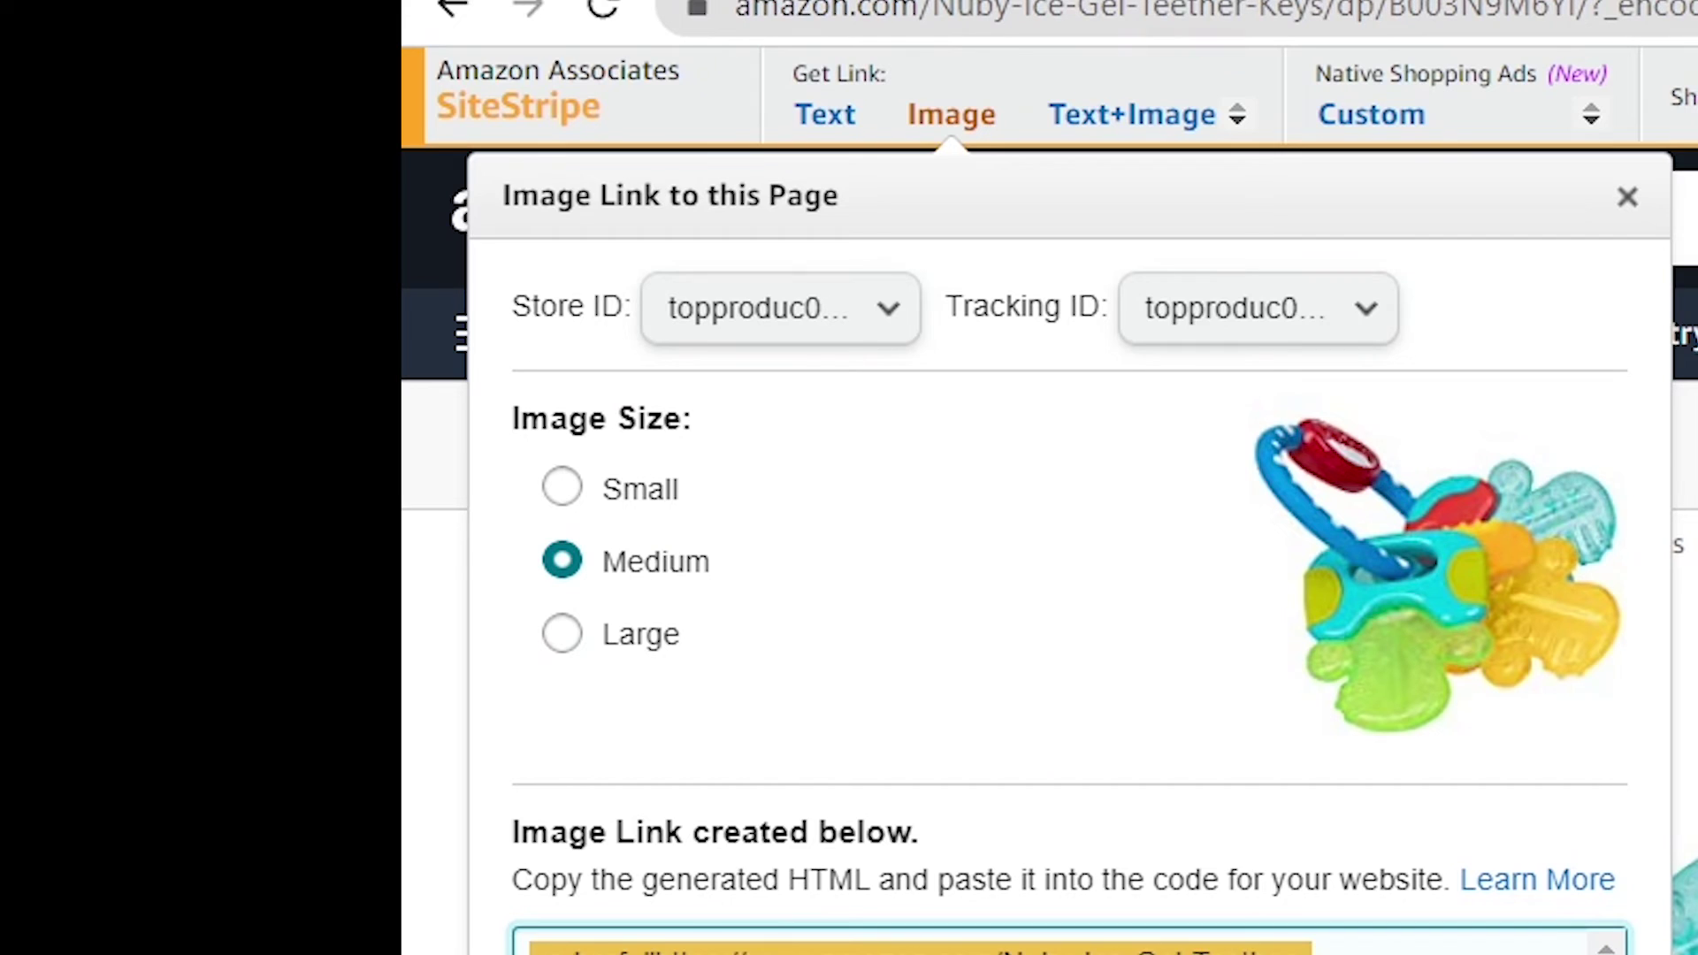
pyautogui.scroll(-2, 347, 621)
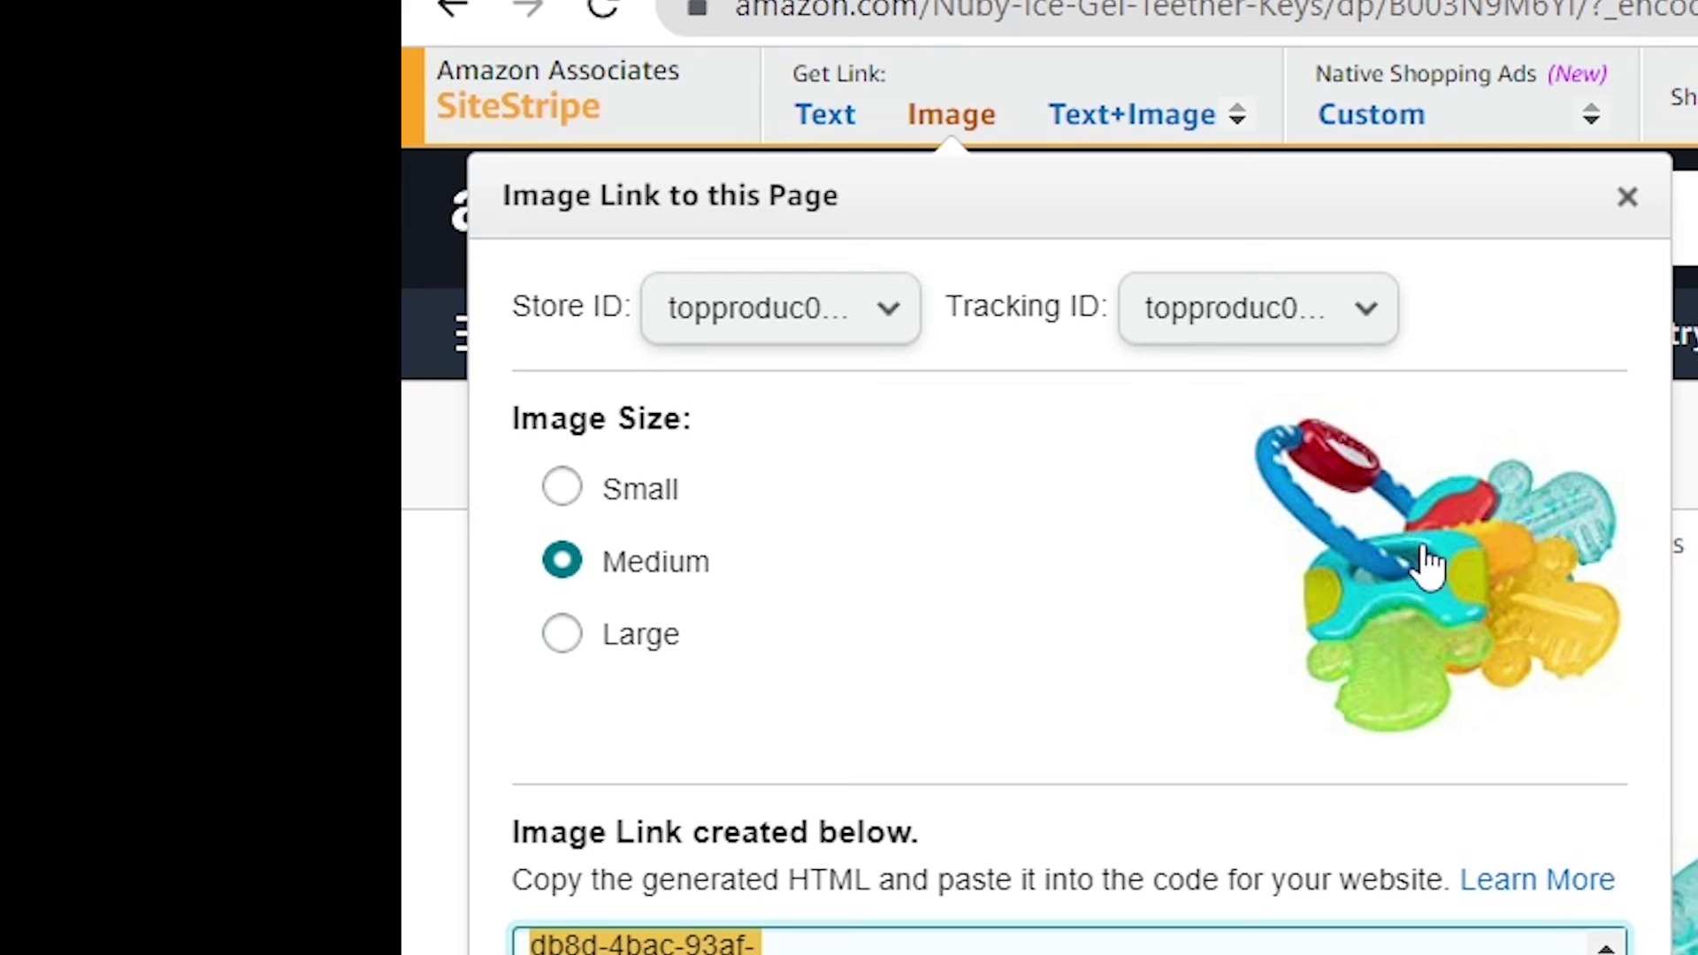
# Generate the teether's Text+Image link, then close its panel
pyautogui.click(1137, 108)
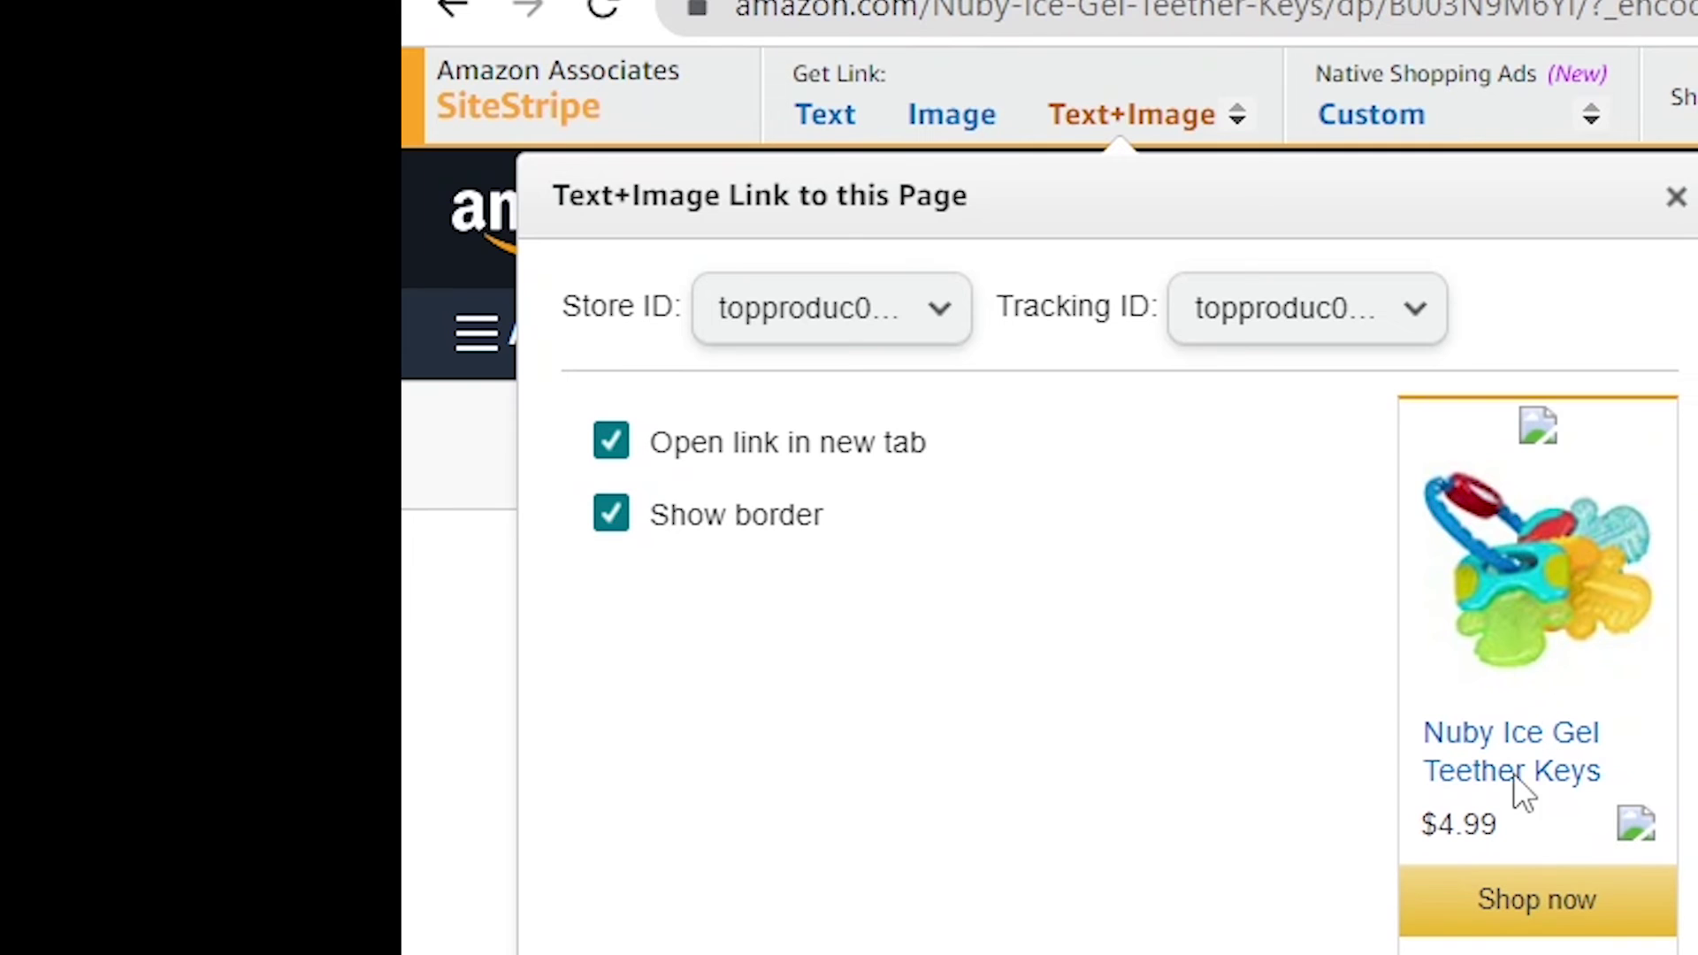
pyautogui.click(623, 610)
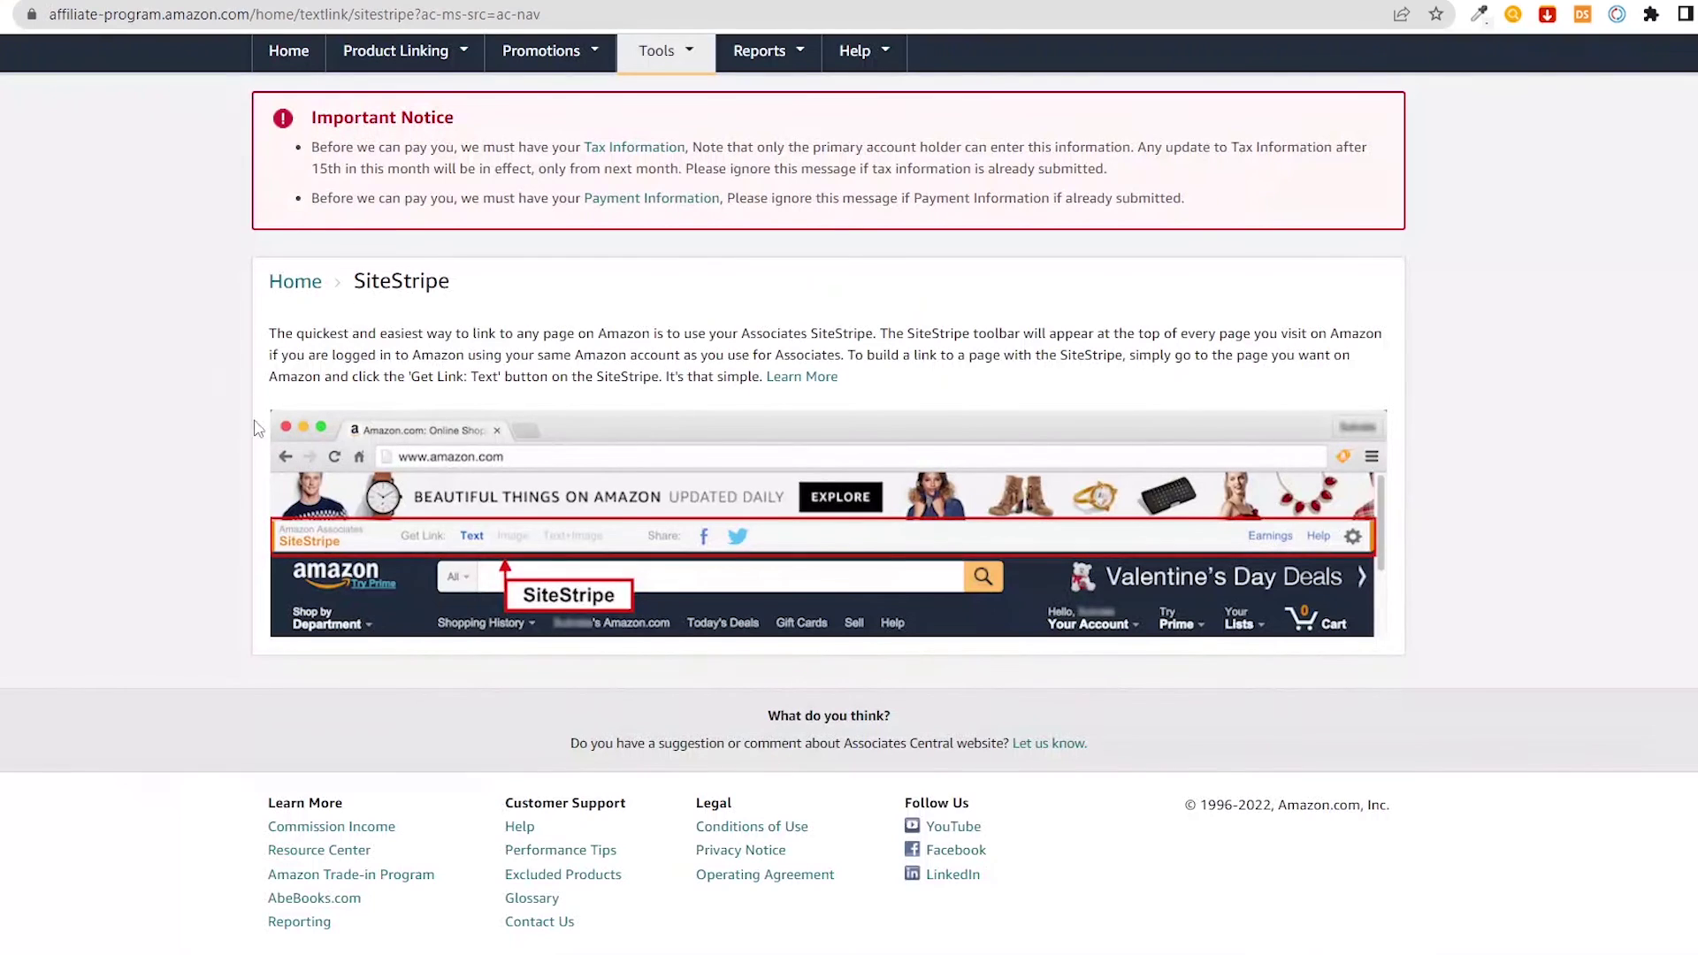
pyautogui.scroll(2, 253, 428)
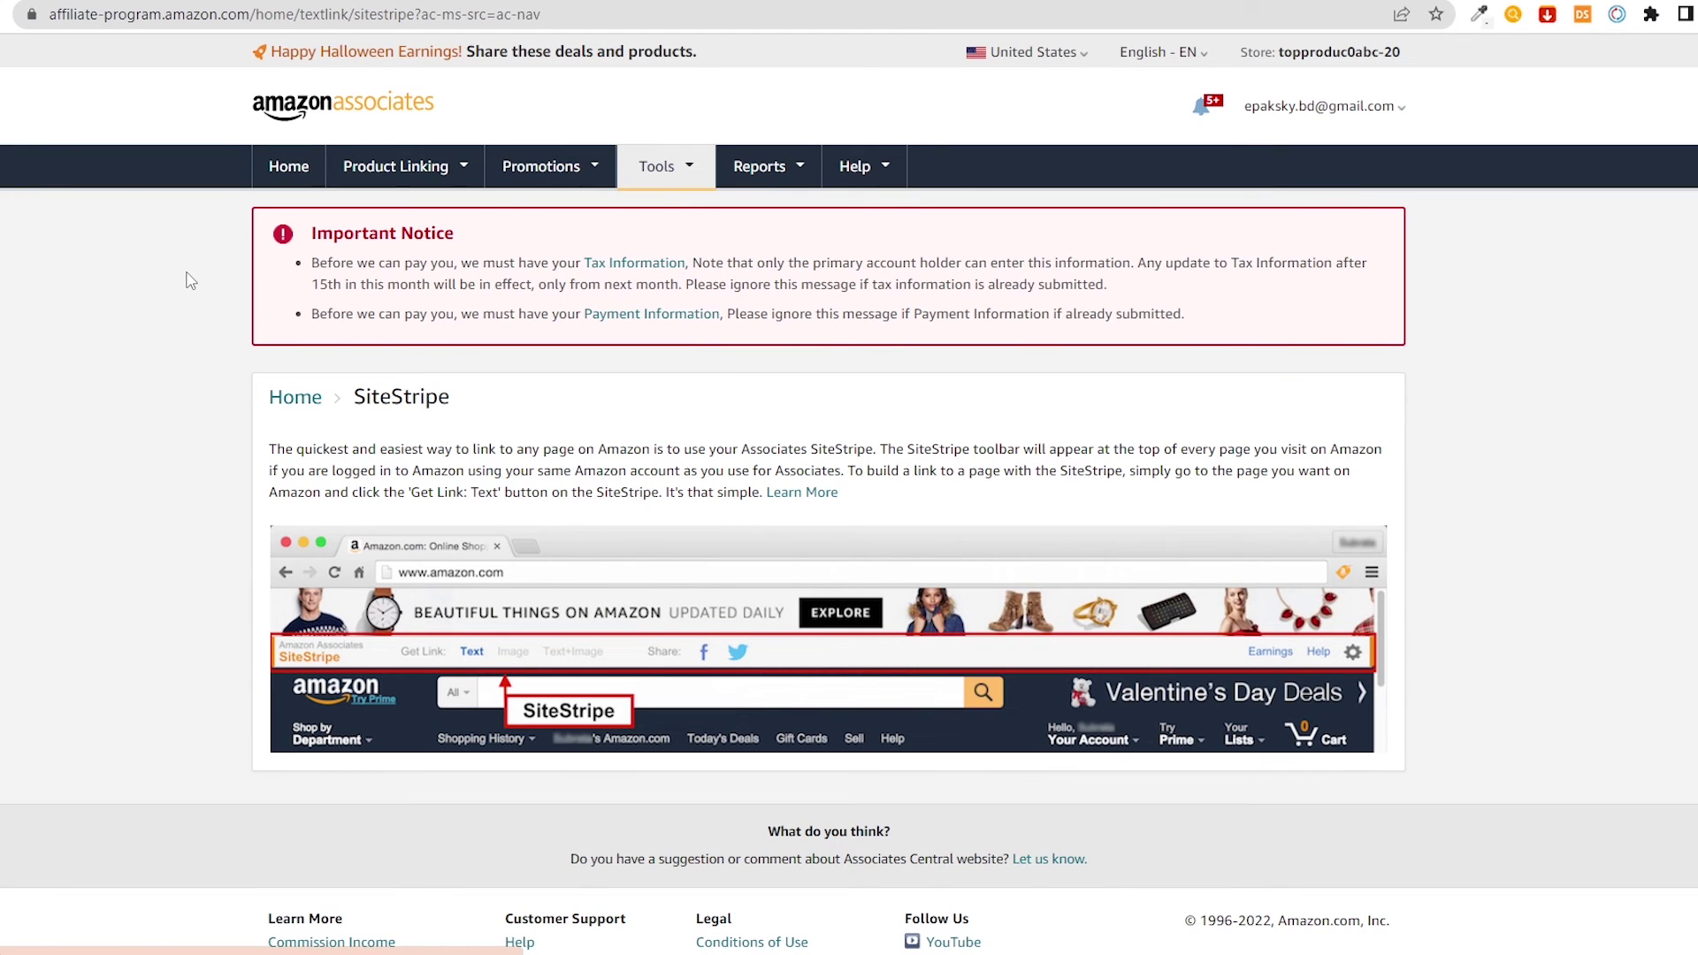
# Return to the Associates Home dashboard and review the zero-earnings 30-day overview and recommended products
pyautogui.hotkey('alt', 'Left')
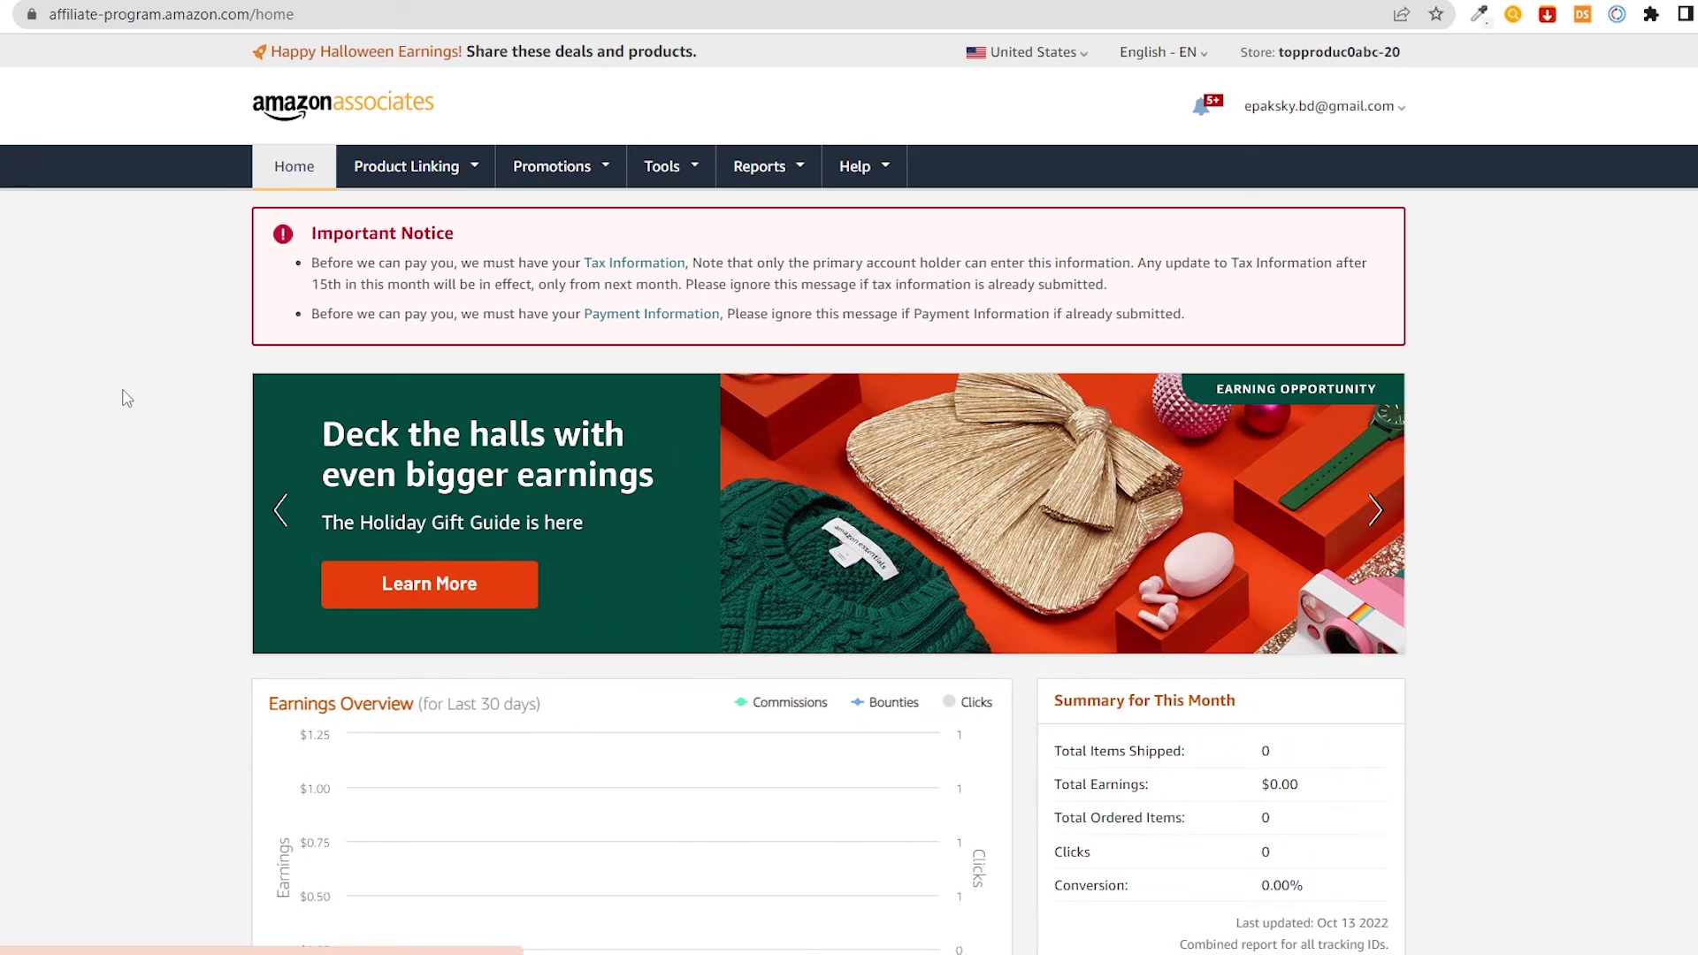
pyautogui.scroll(-3, 121, 394)
pyautogui.scroll(3, 926, 221)
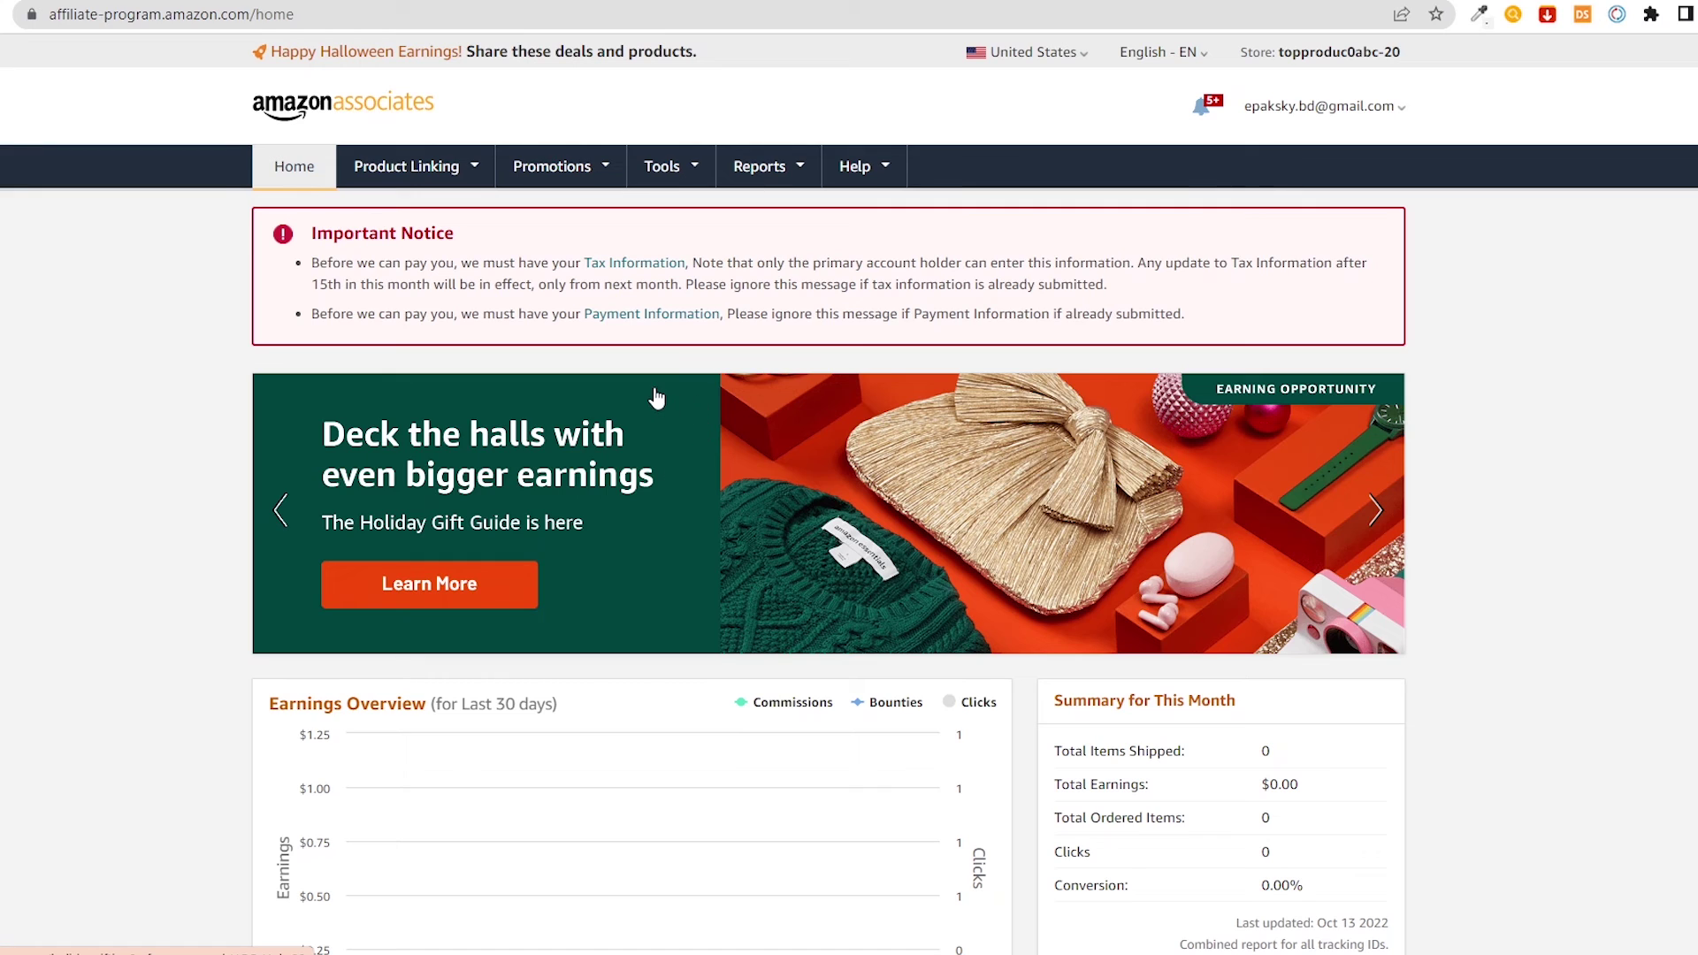
pyautogui.moveTo(778, 184)
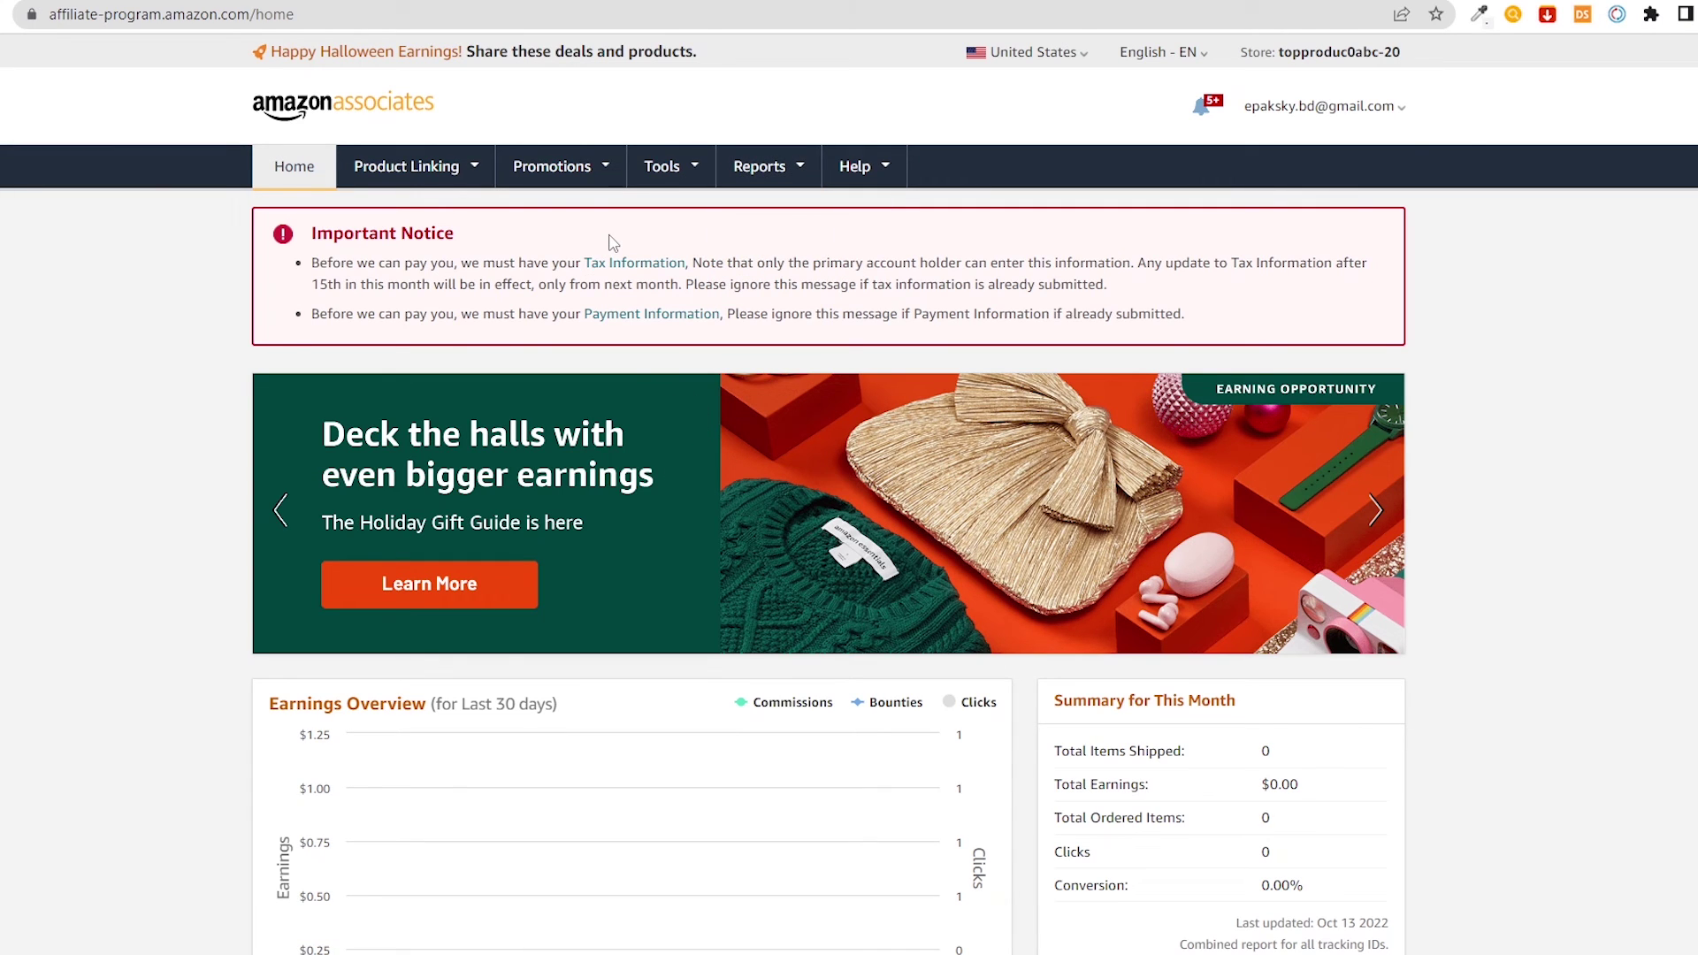
pyautogui.scroll(-7, 619, 242)
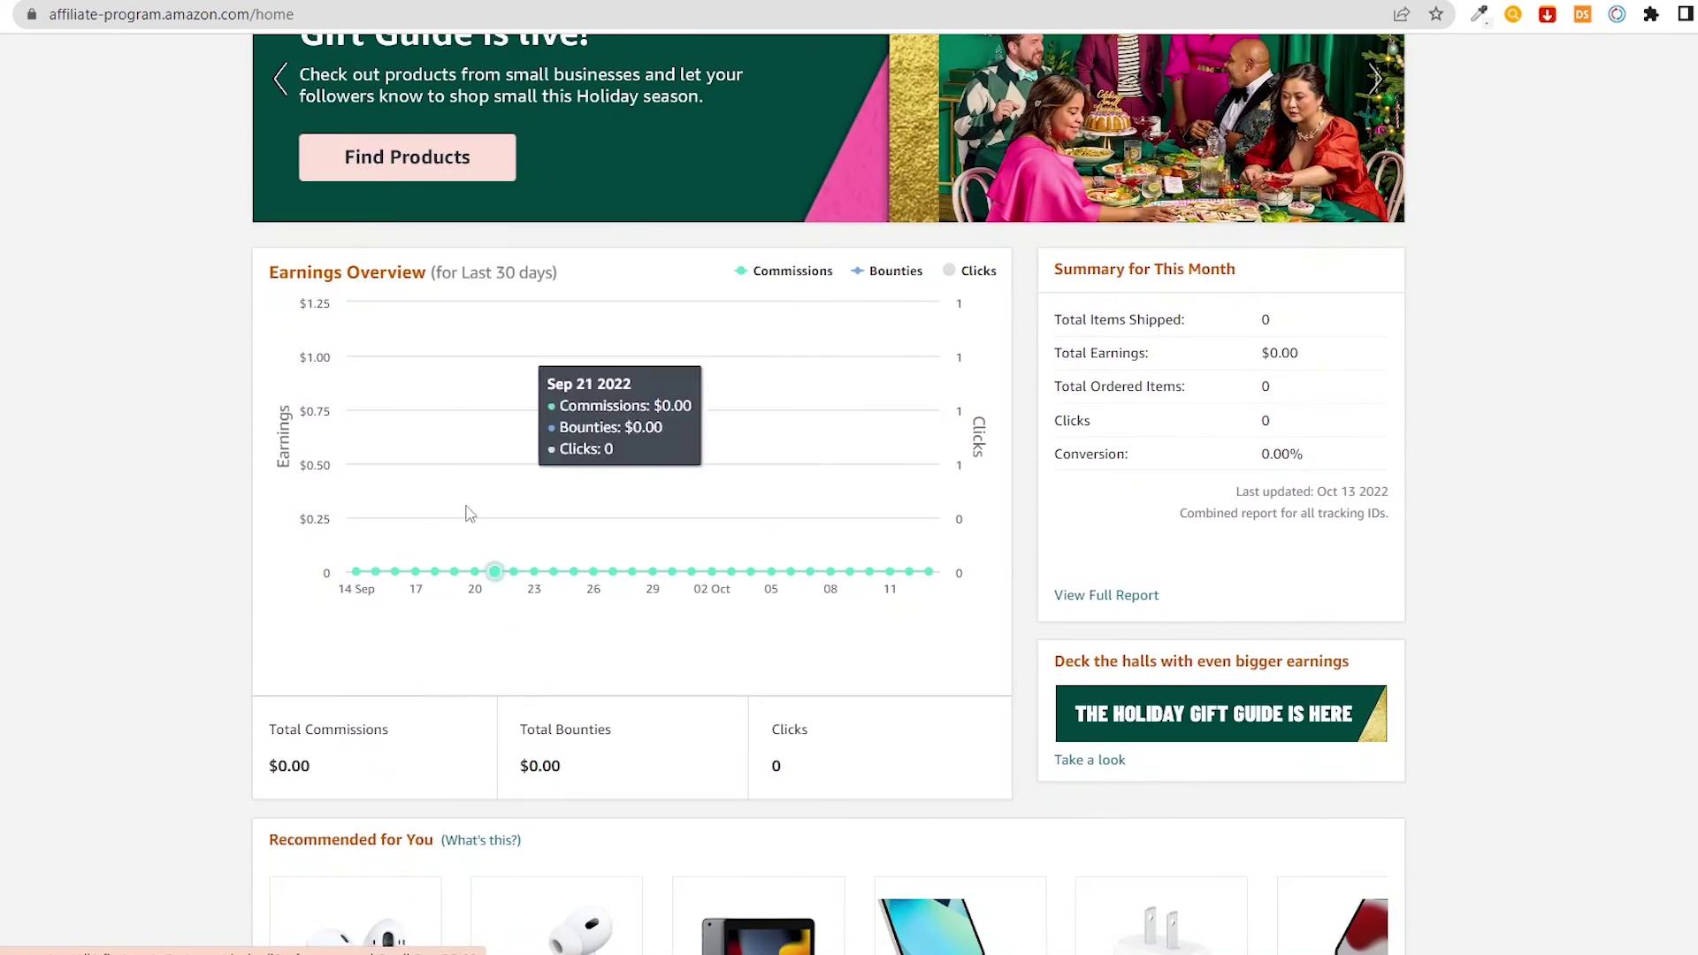
pyautogui.scroll(-2, 964, 369)
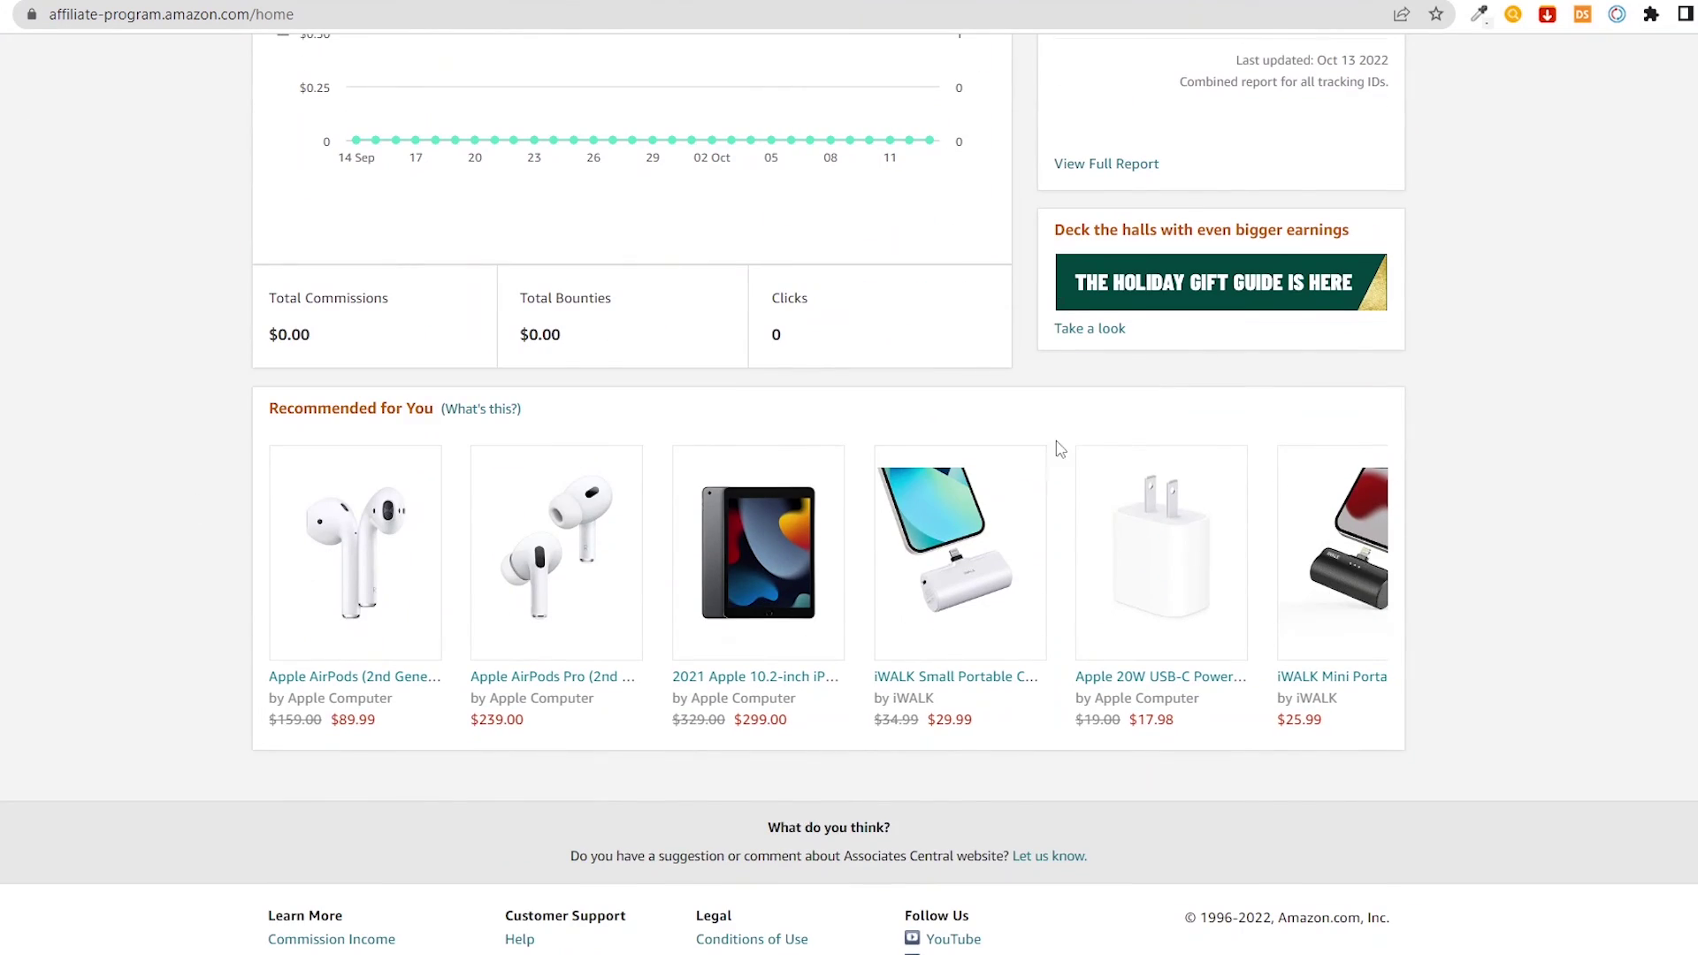
pyautogui.moveTo(601, 467)
pyautogui.scroll(3, 600, 464)
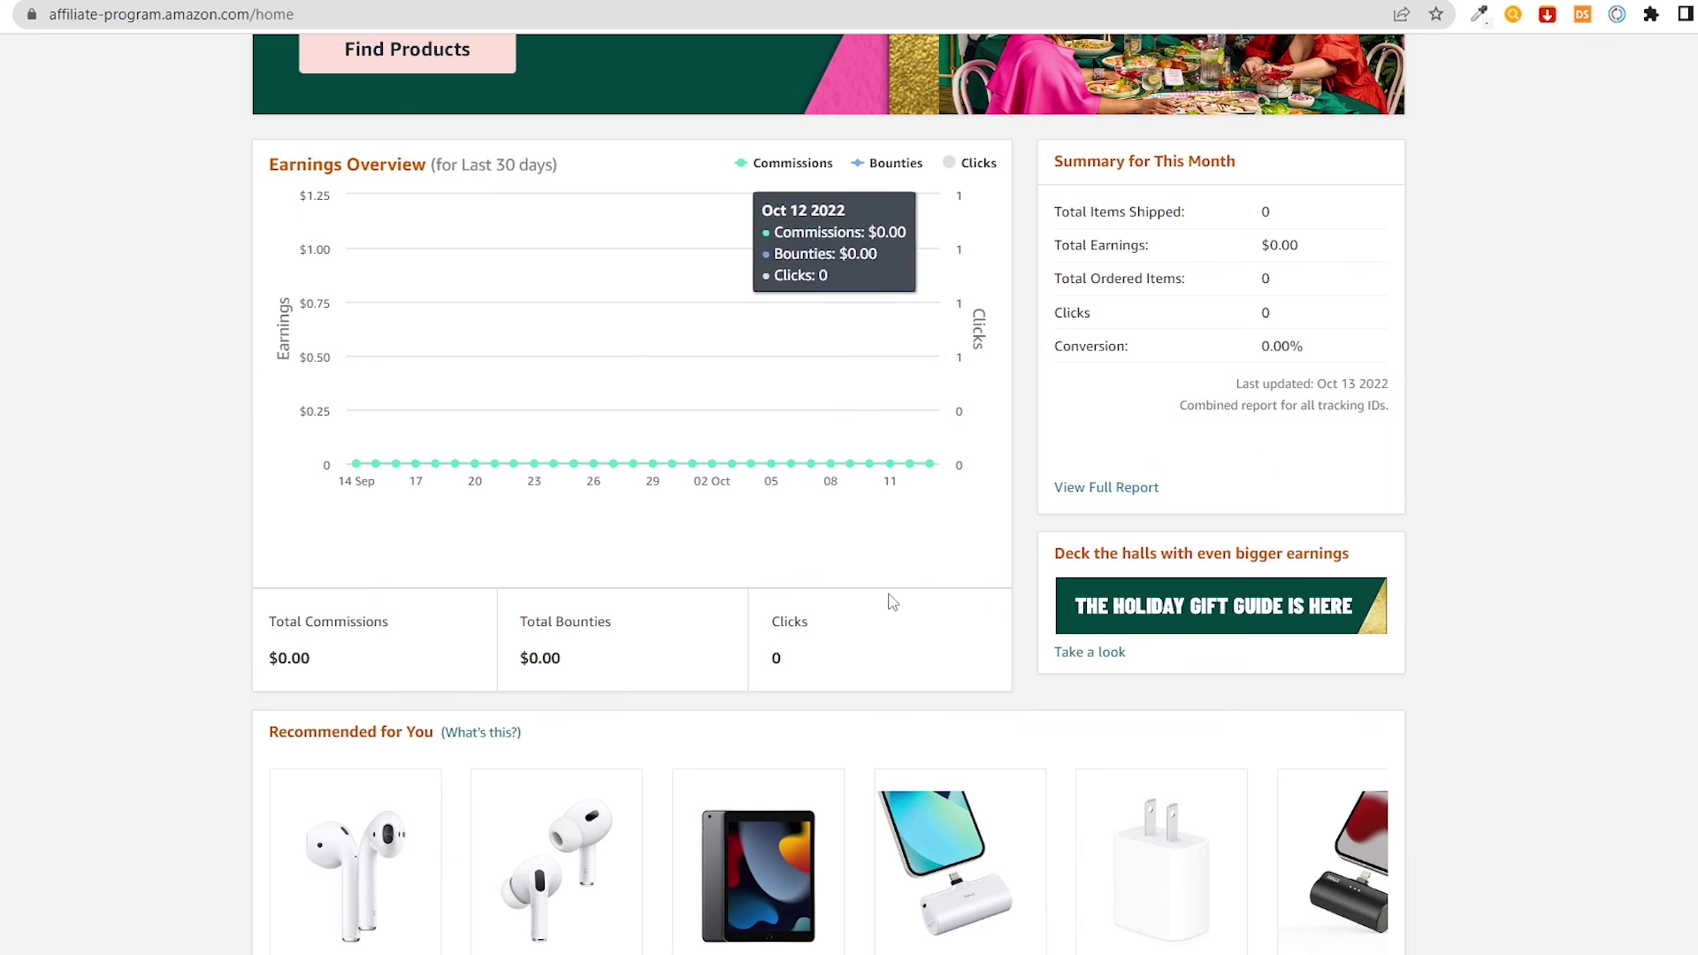
pyautogui.scroll(2, 904, 555)
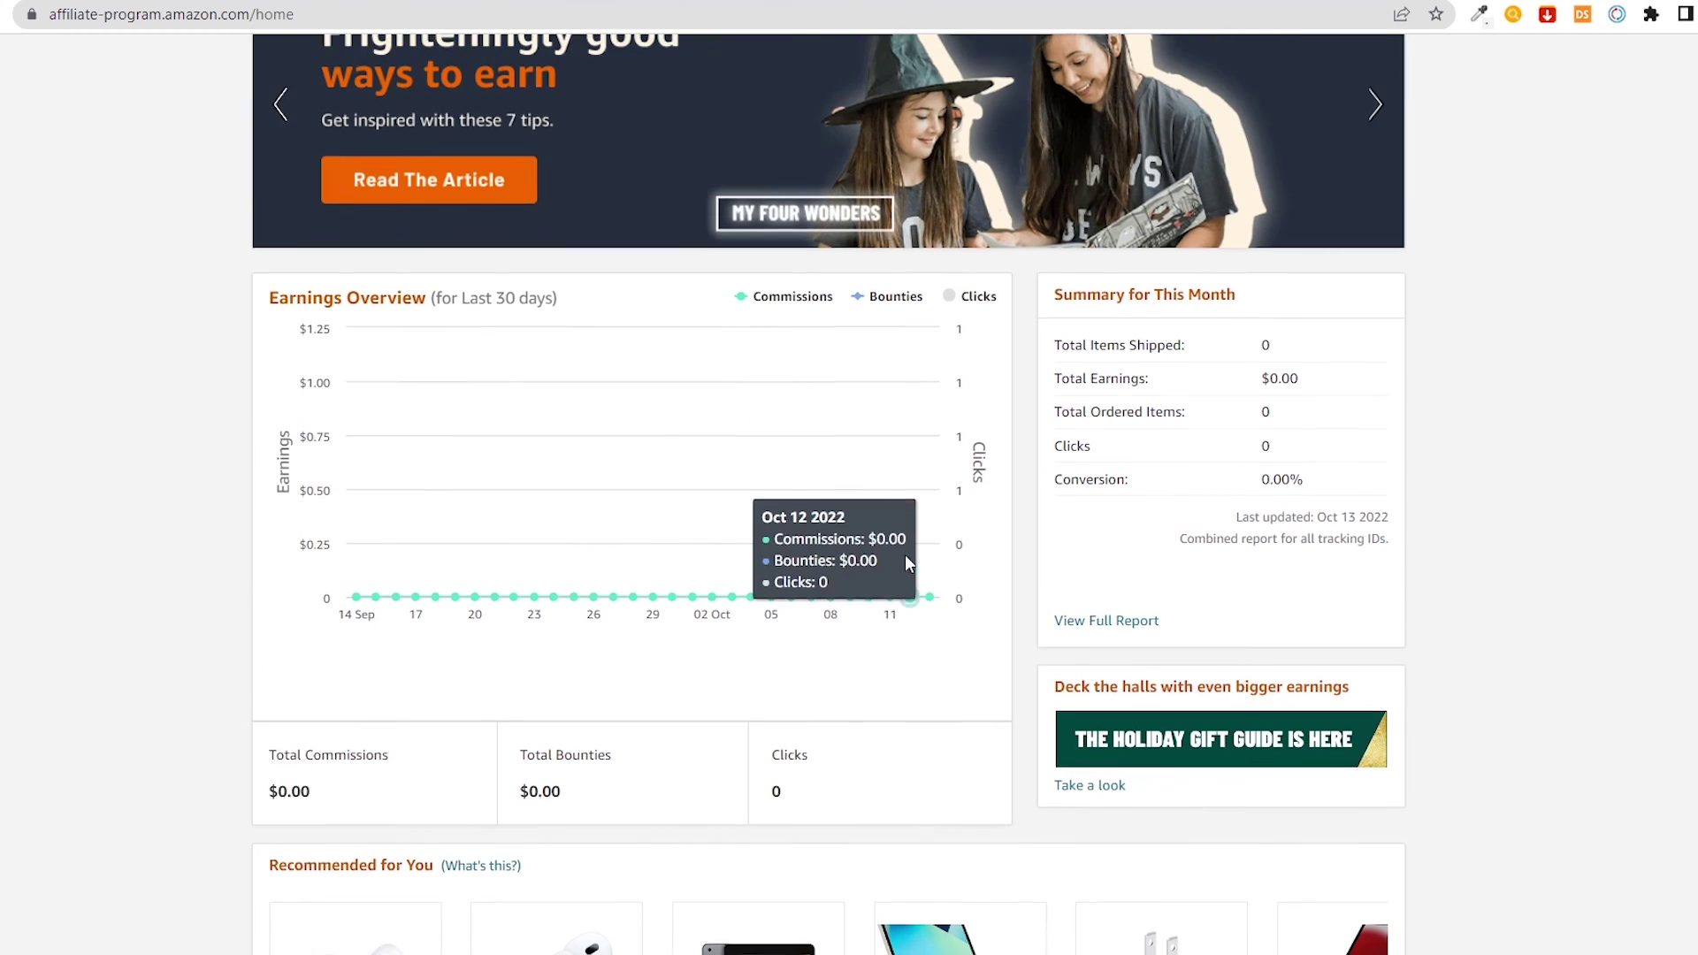
pyautogui.scroll(2, 1008, 521)
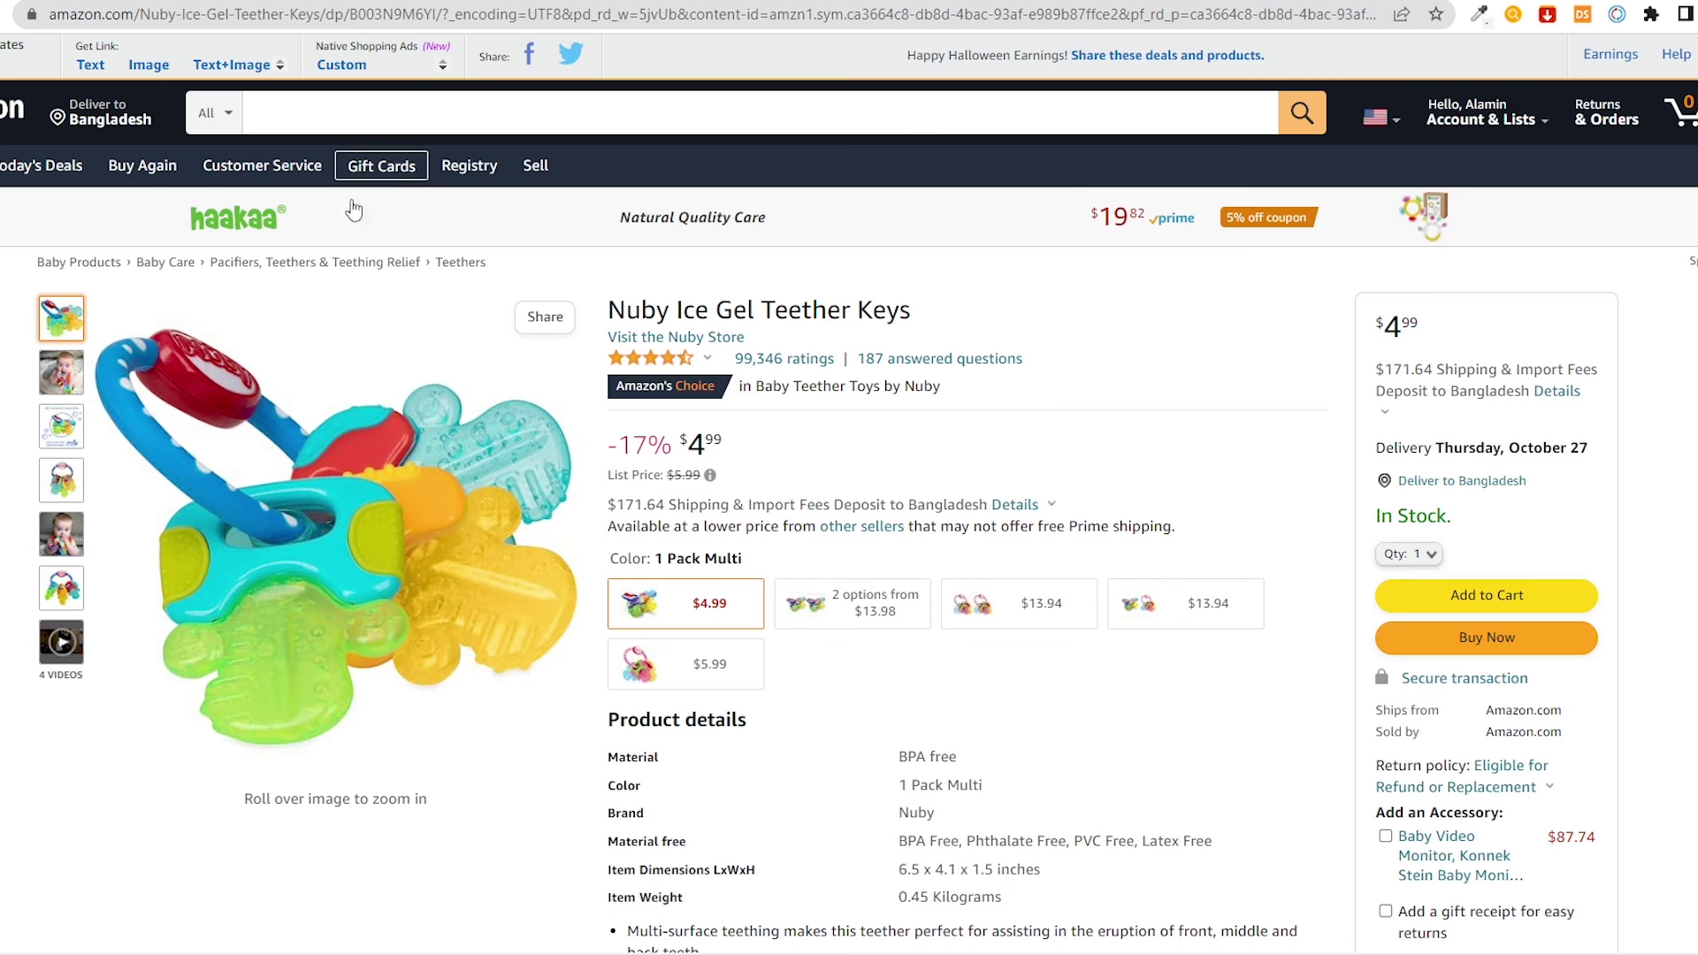
# Play the teether's product video, close the viewer, and switch back to the Associates dashboard
pyautogui.click(61, 641)
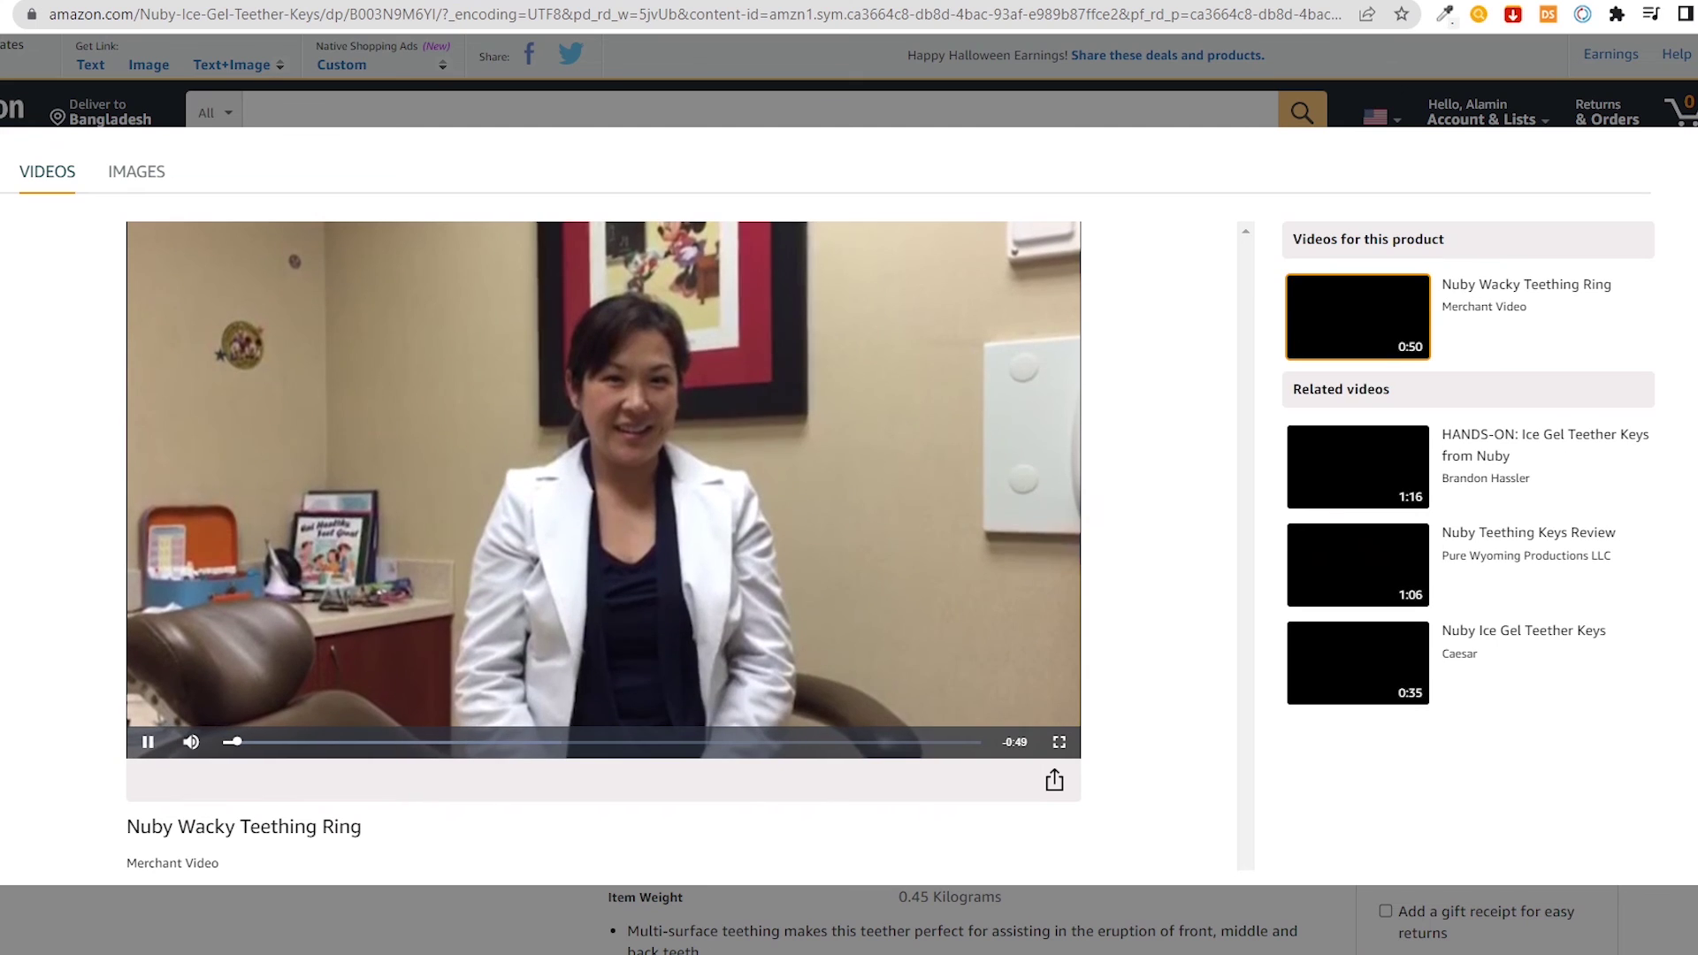
pyautogui.press('Escape')
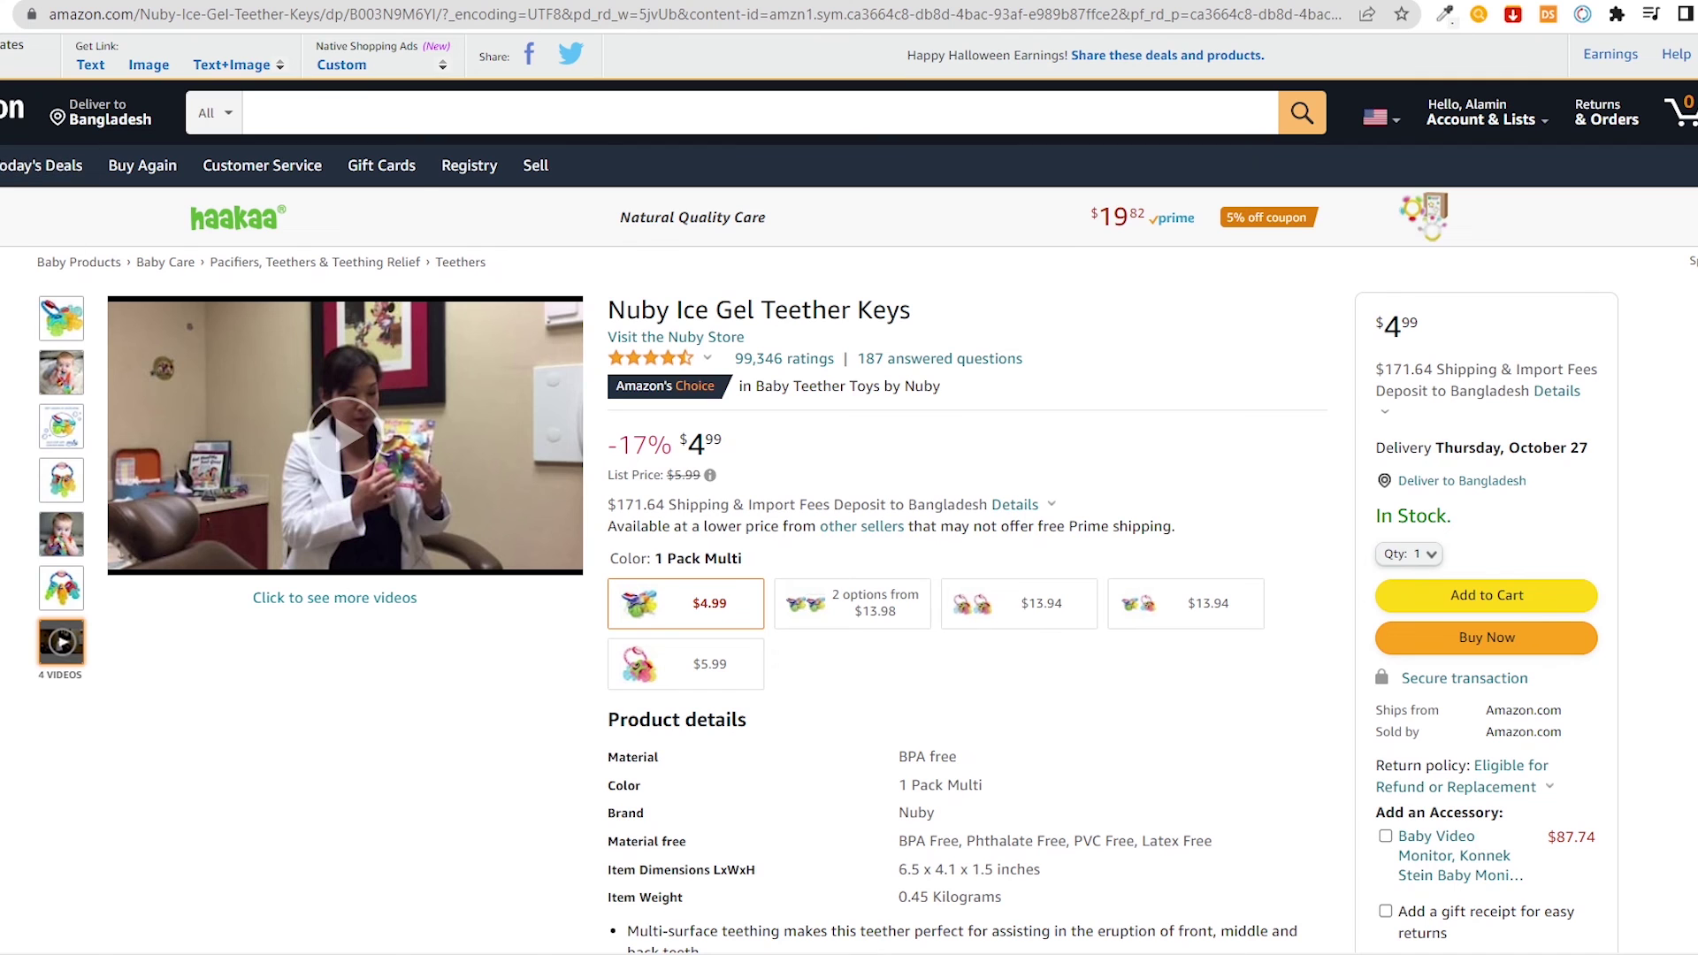
pyautogui.hotkey('ctrl', 'Tab')
pyautogui.scroll(-1, 133, 474)
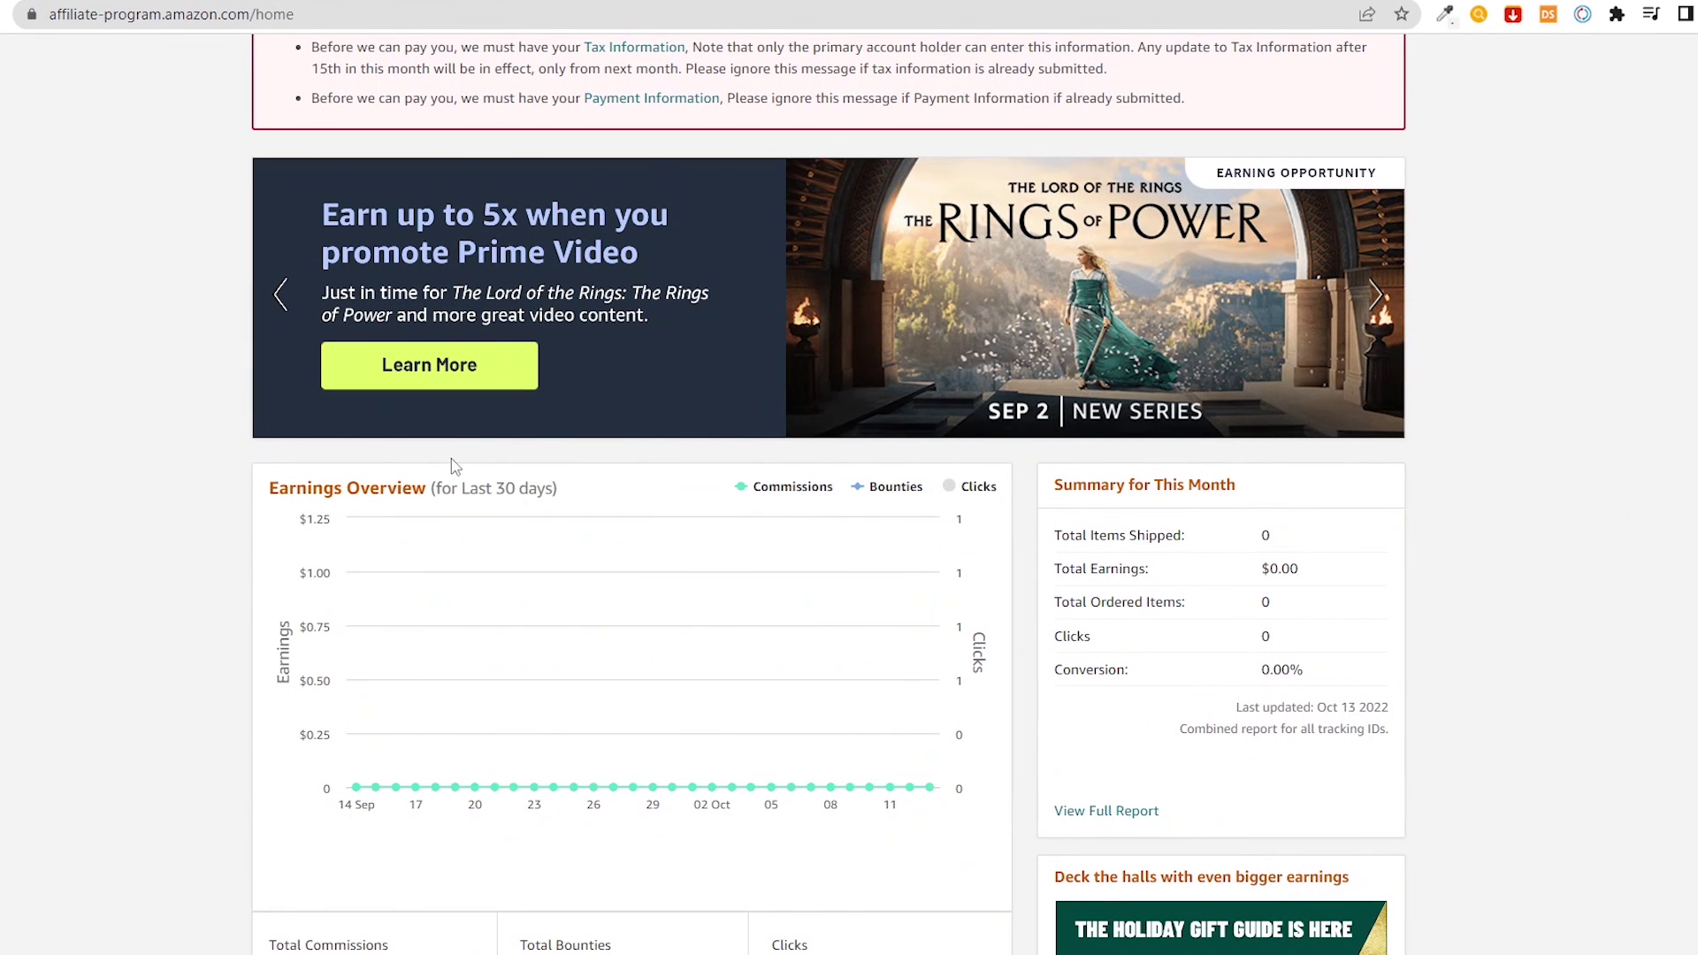
pyautogui.scroll(-1, 657, 480)
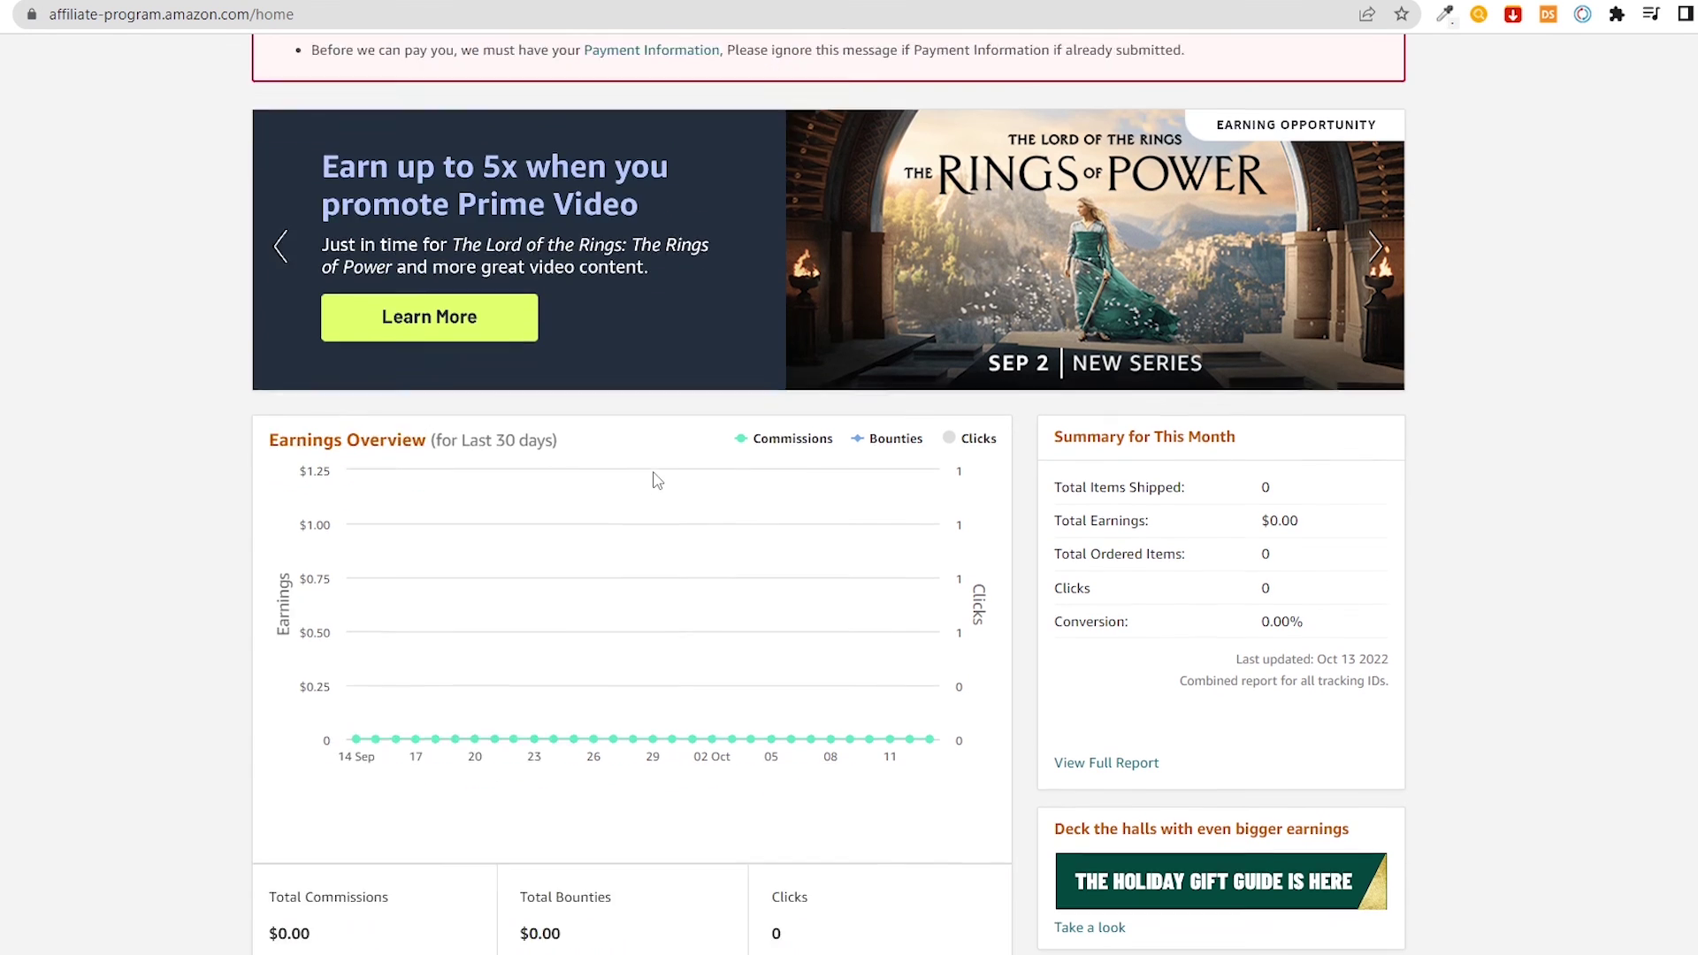
pyautogui.scroll(-1, 656, 480)
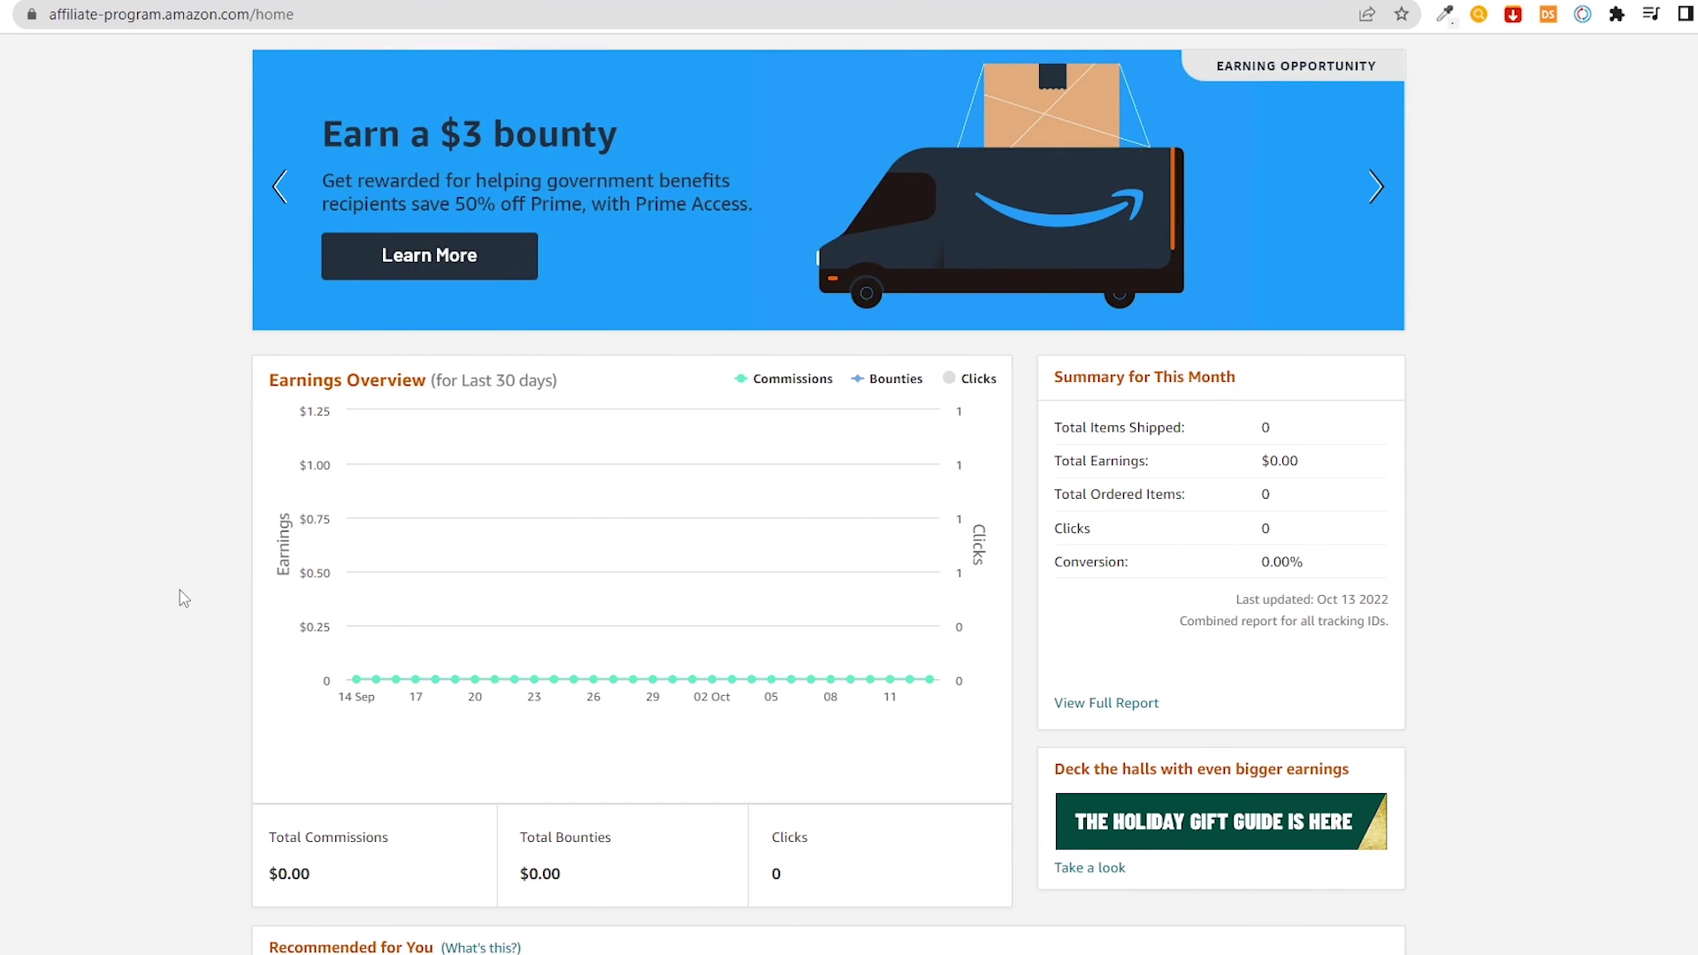
pyautogui.scroll(1, 174, 581)
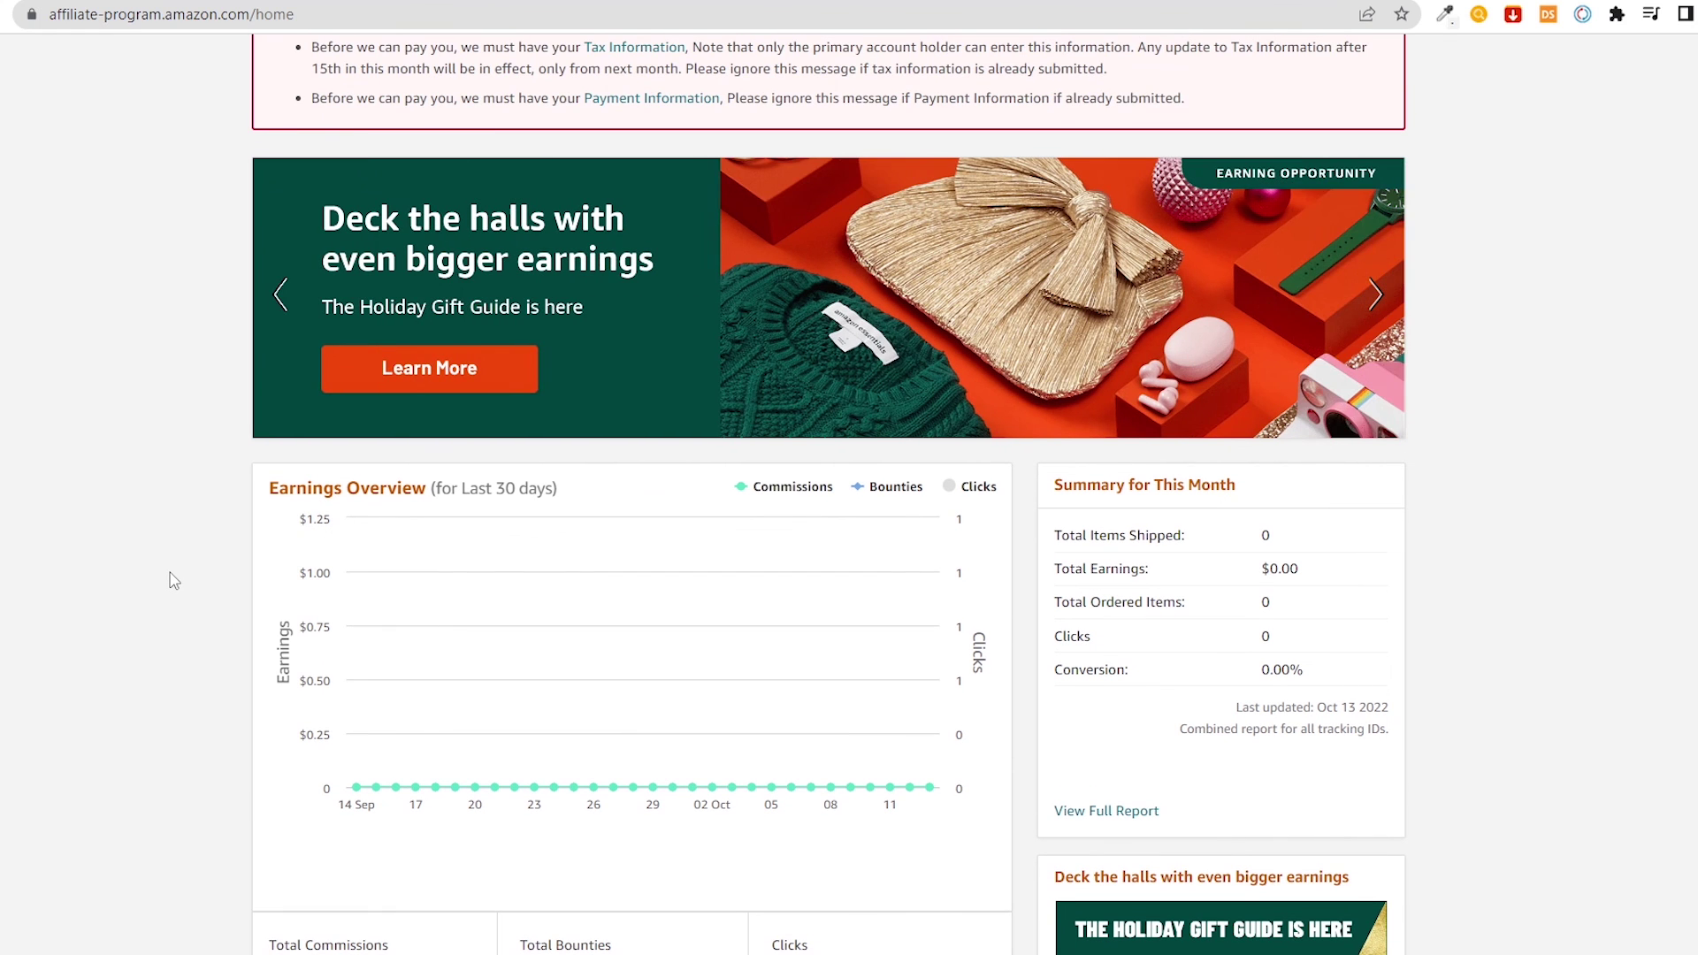
pyautogui.scroll(2, 174, 581)
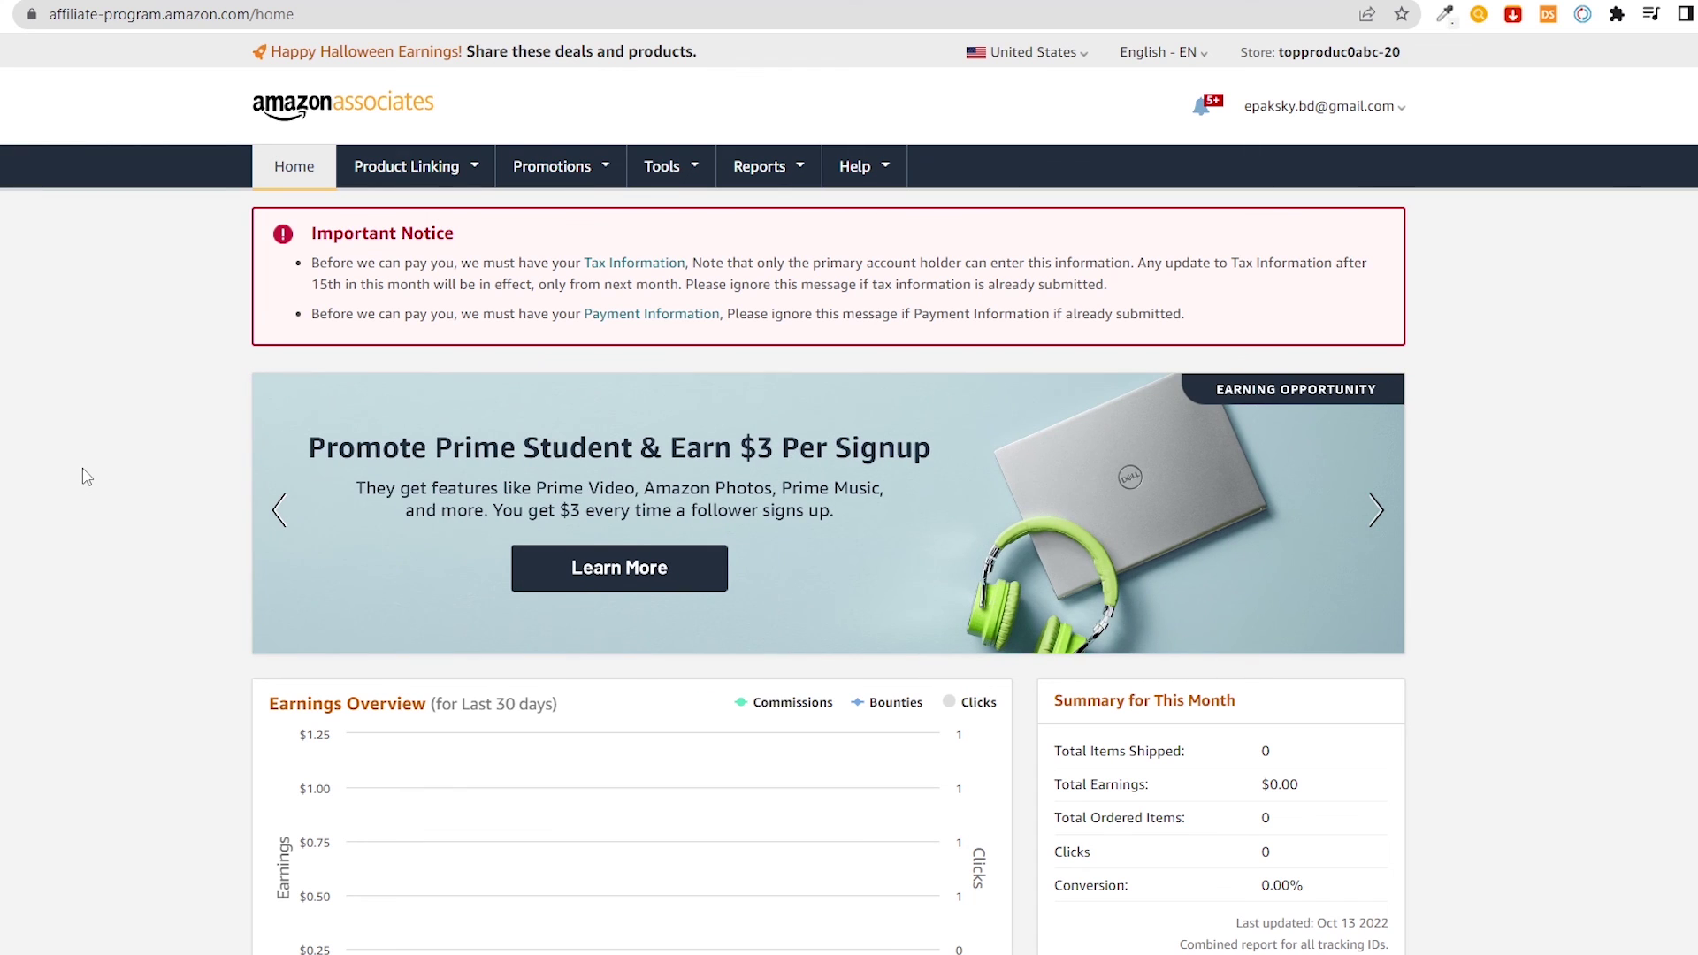
pyautogui.scroll(-4, 85, 477)
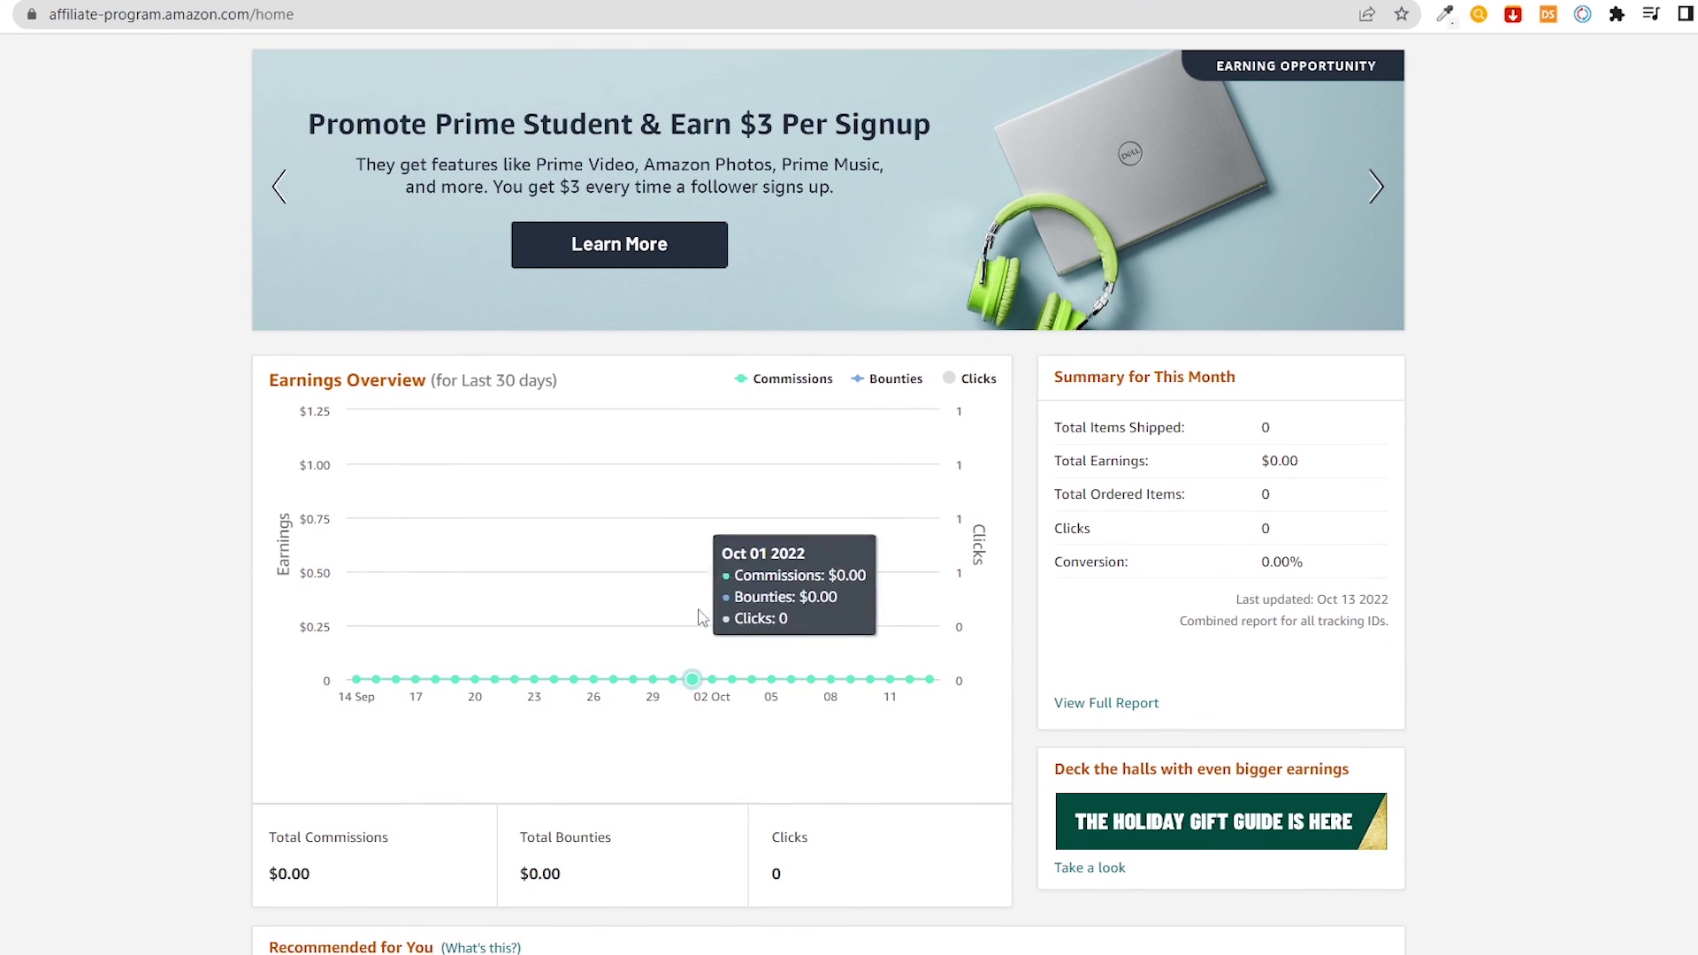